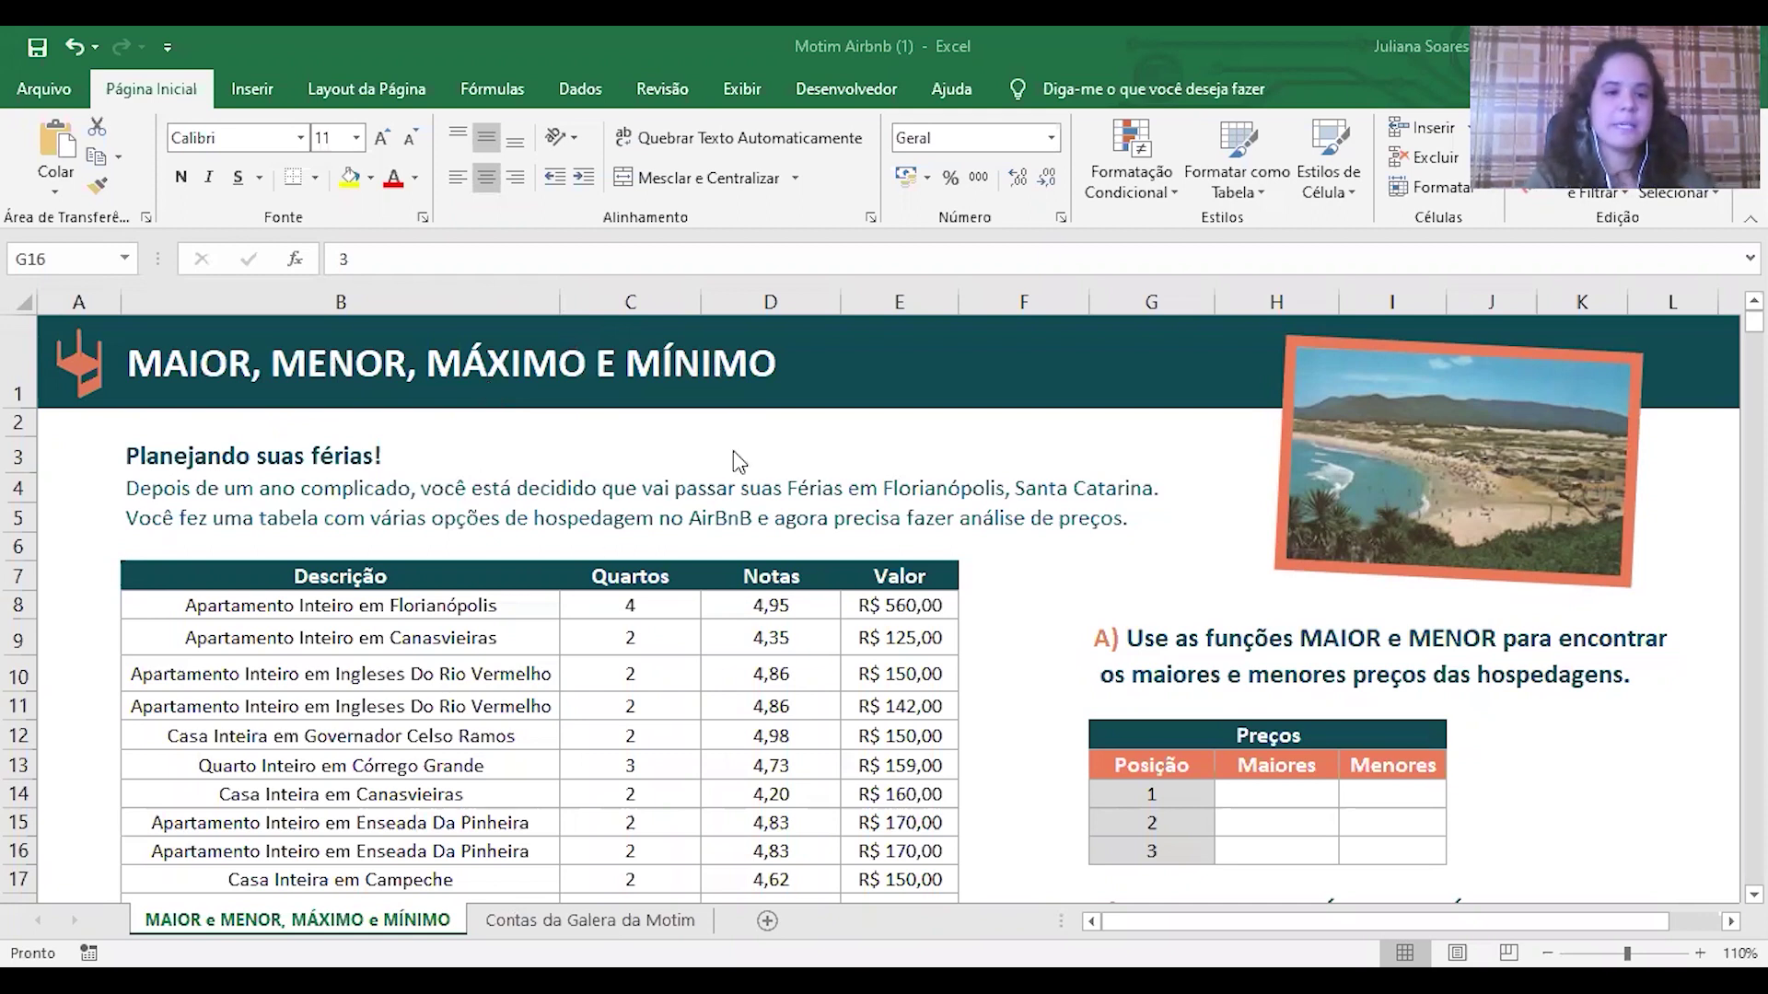
Step: Look over the listings table's Descrição, Valor and Notas columns
click(263, 578)
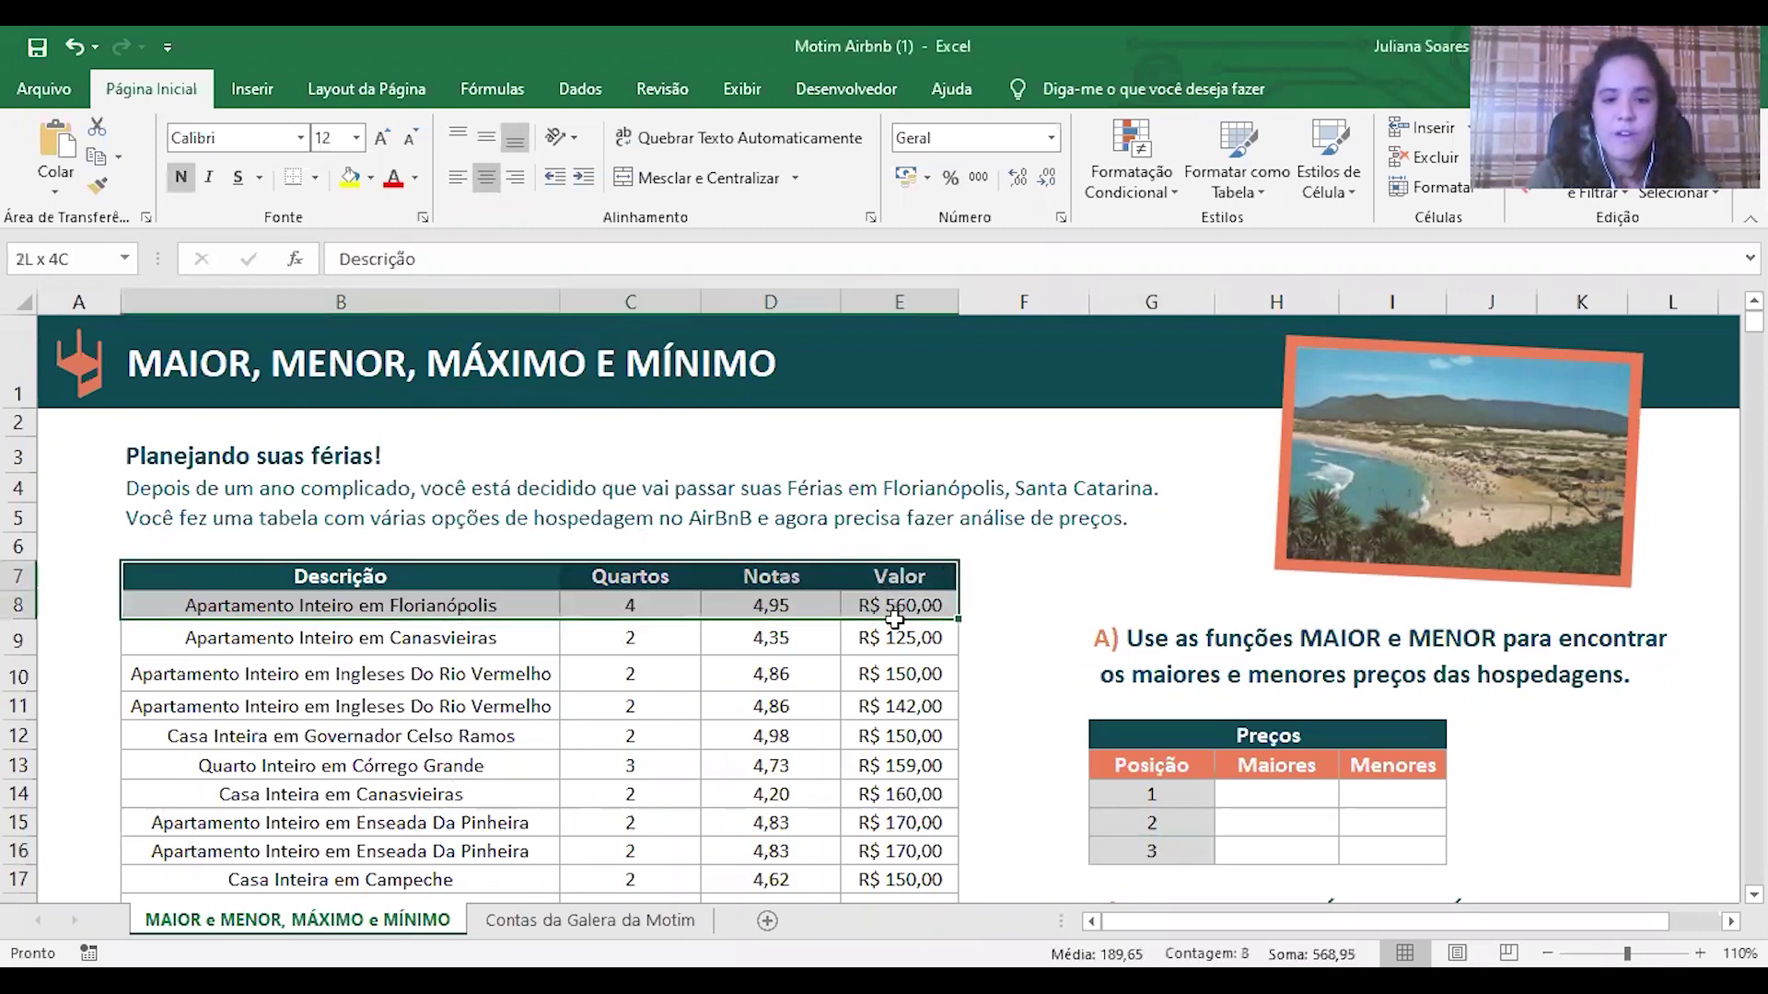
drag(688, 576, 318, 649)
click(323, 641)
click(297, 606)
key(Up)
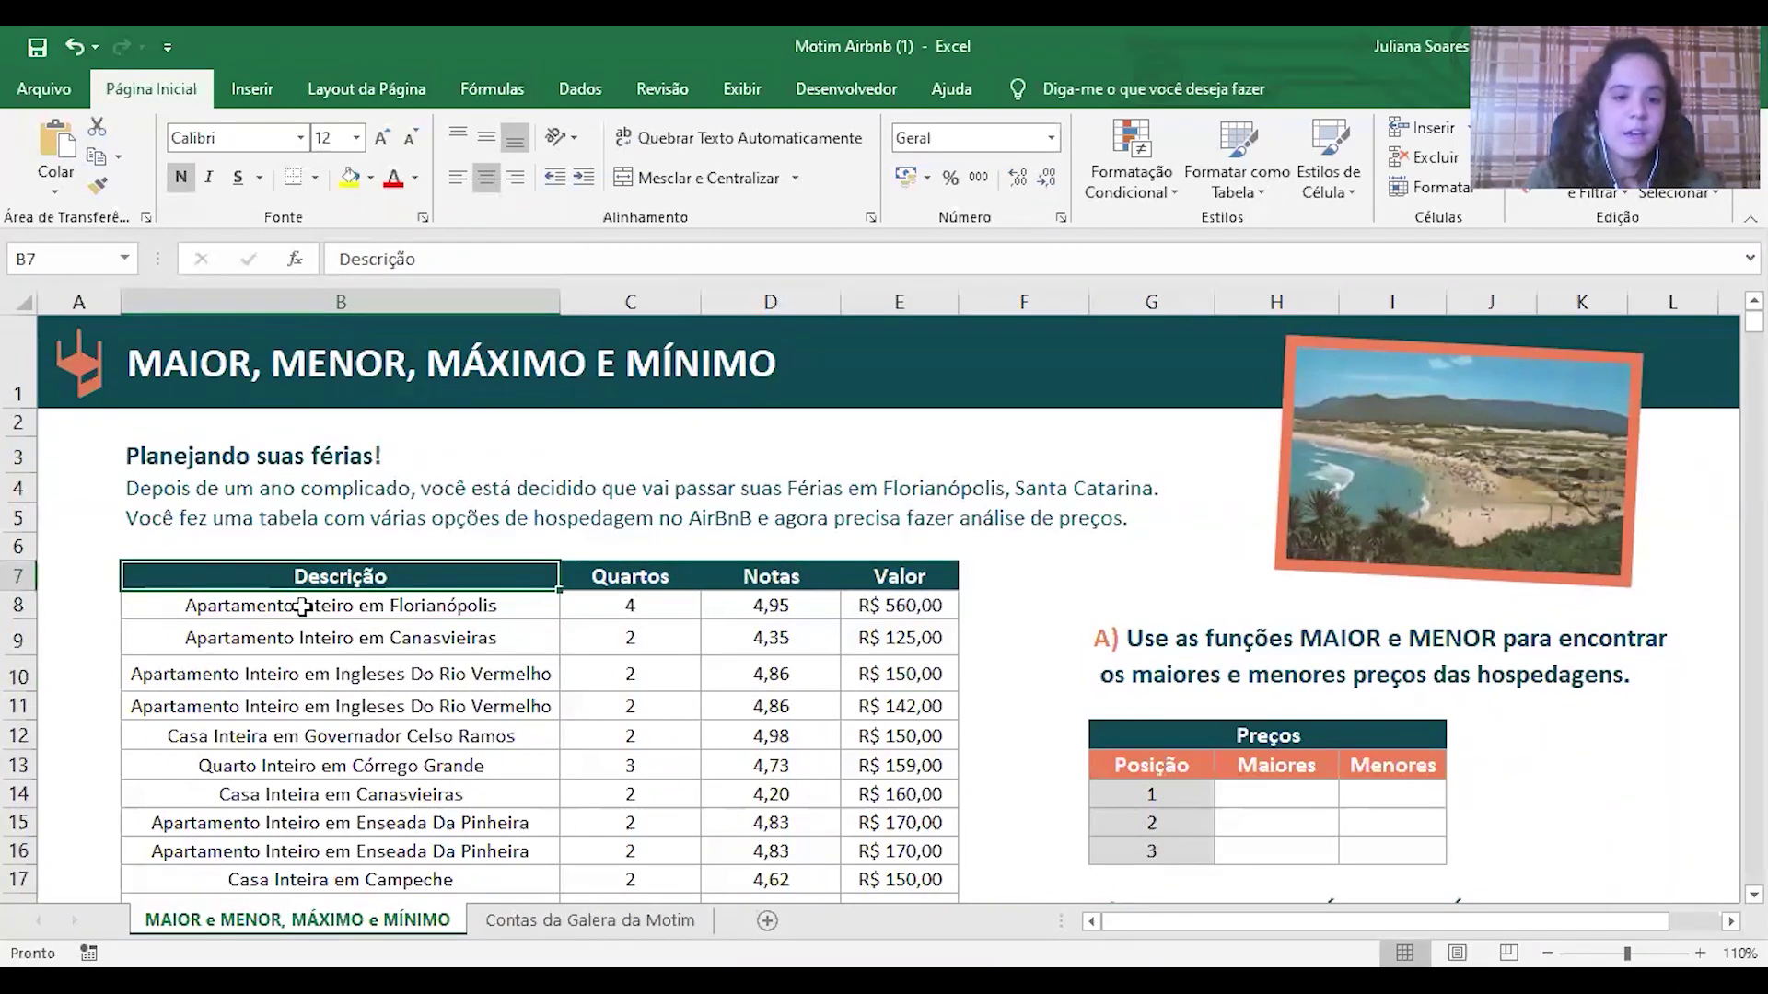
click(339, 611)
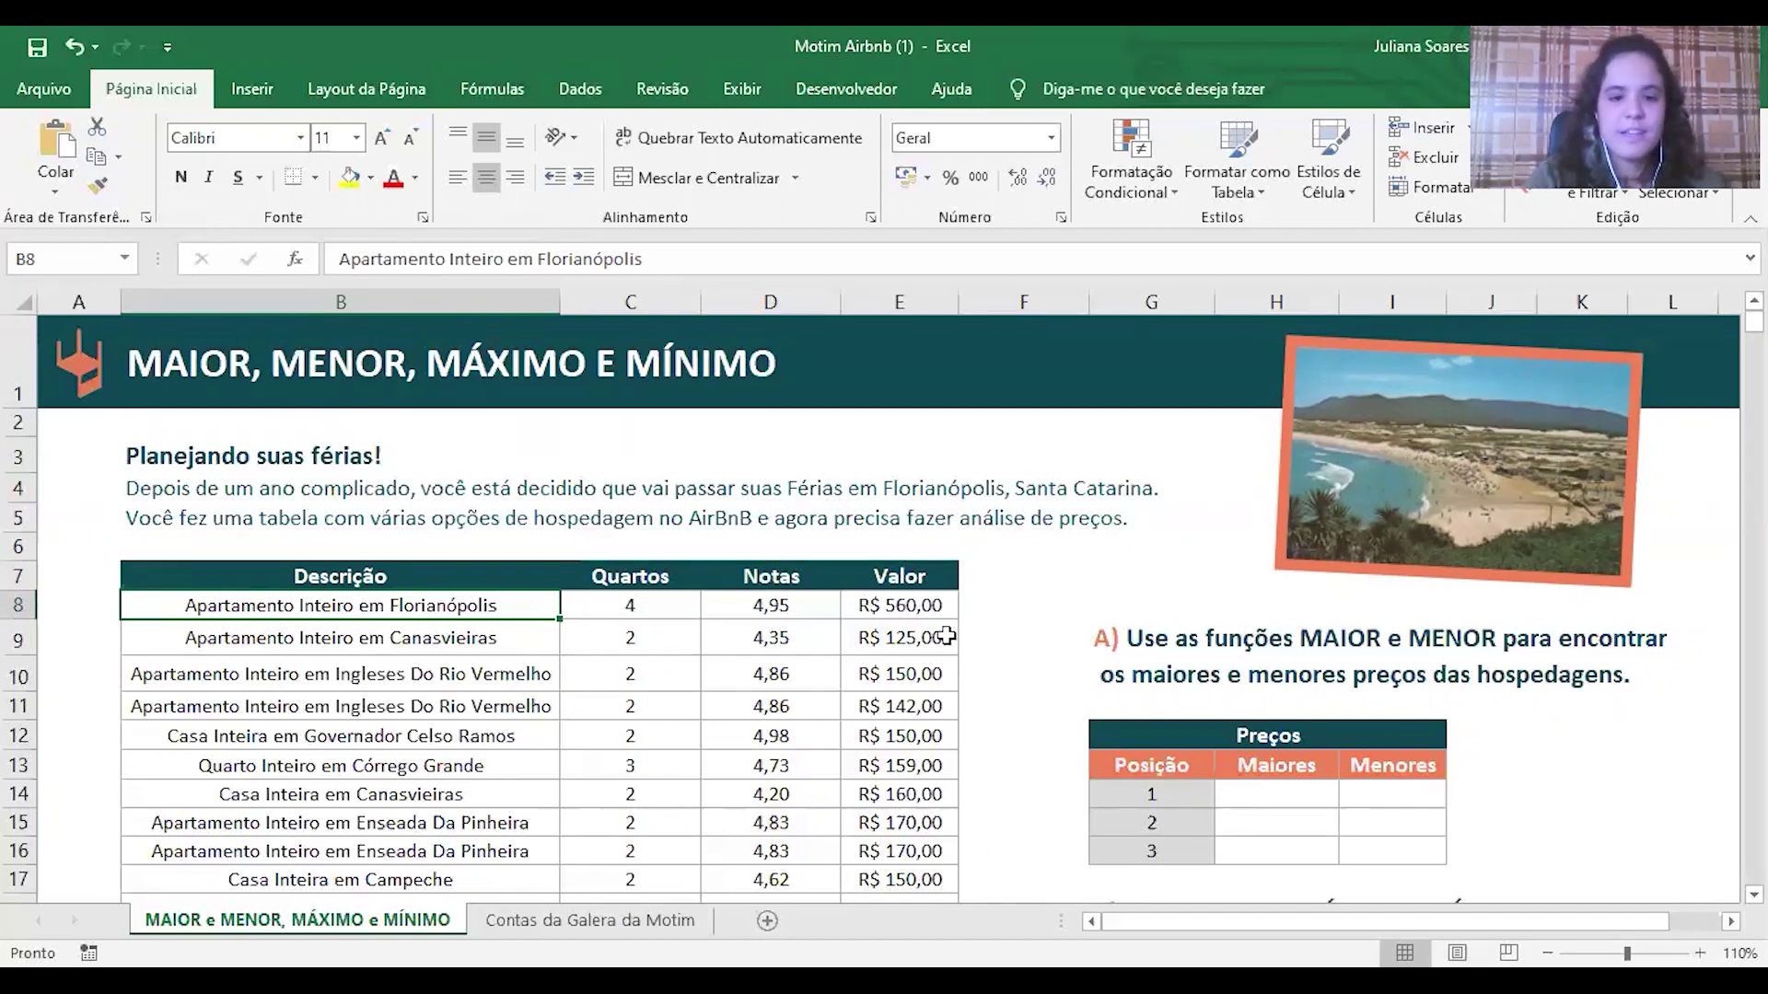
drag(907, 605, 940, 891)
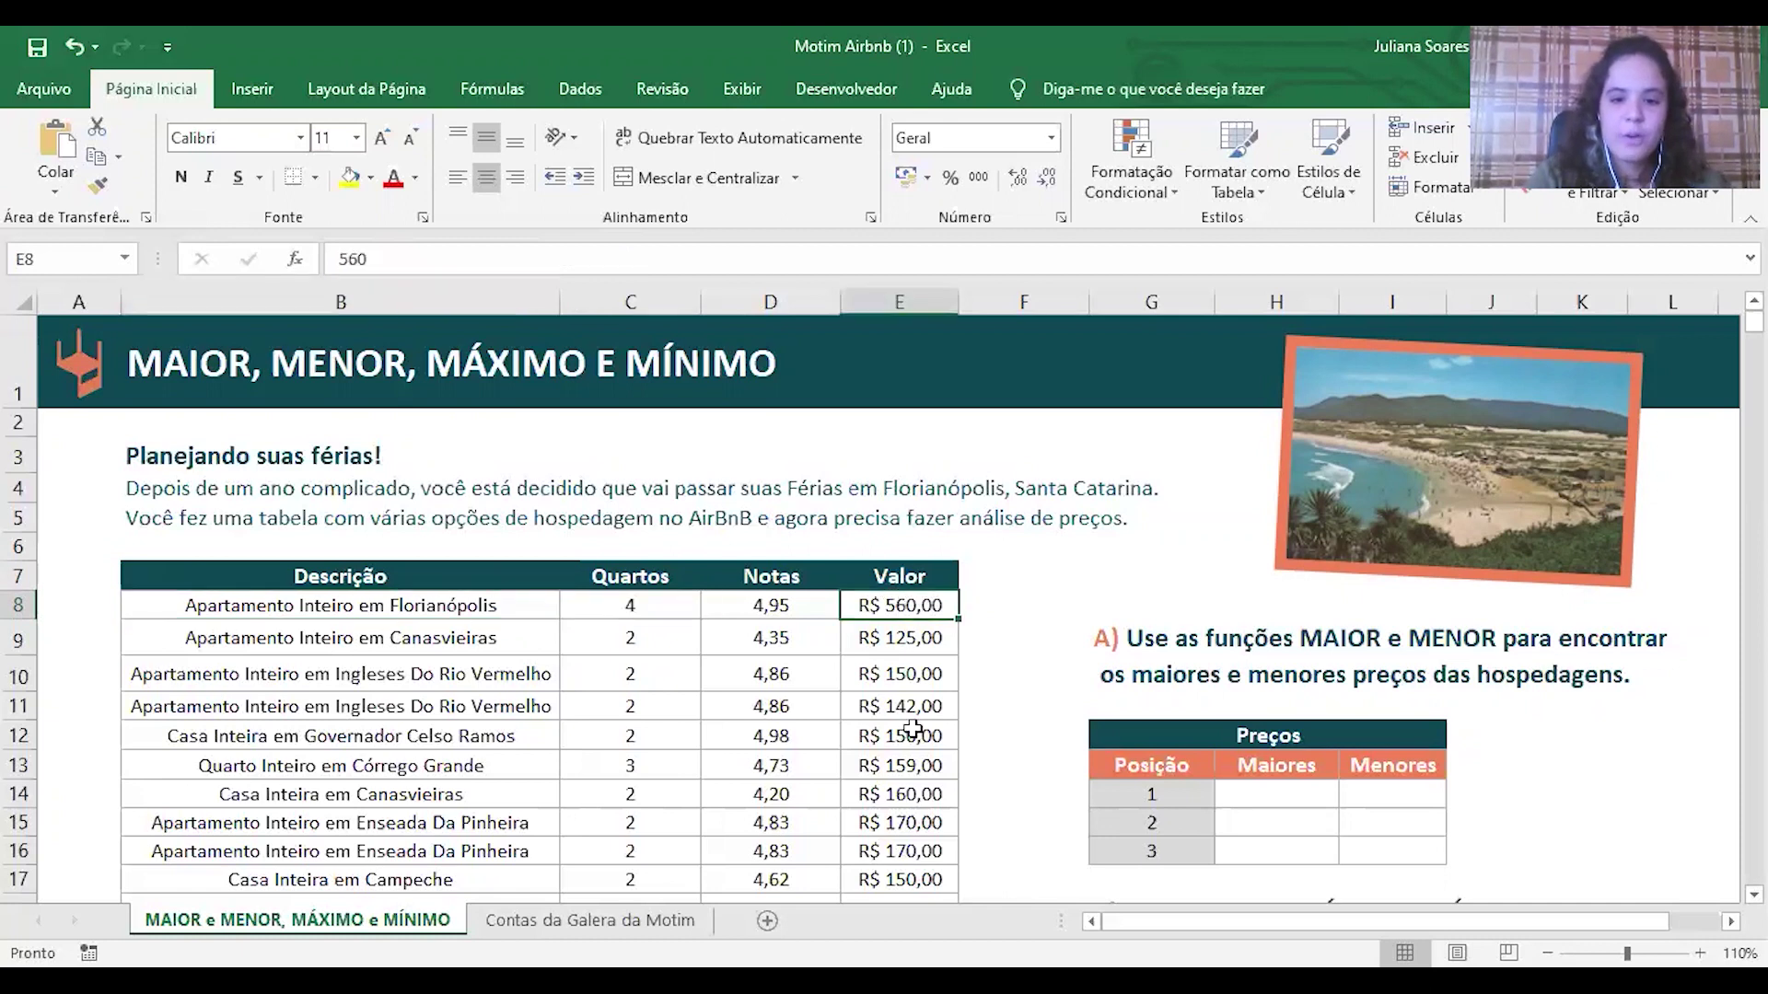
click(766, 605)
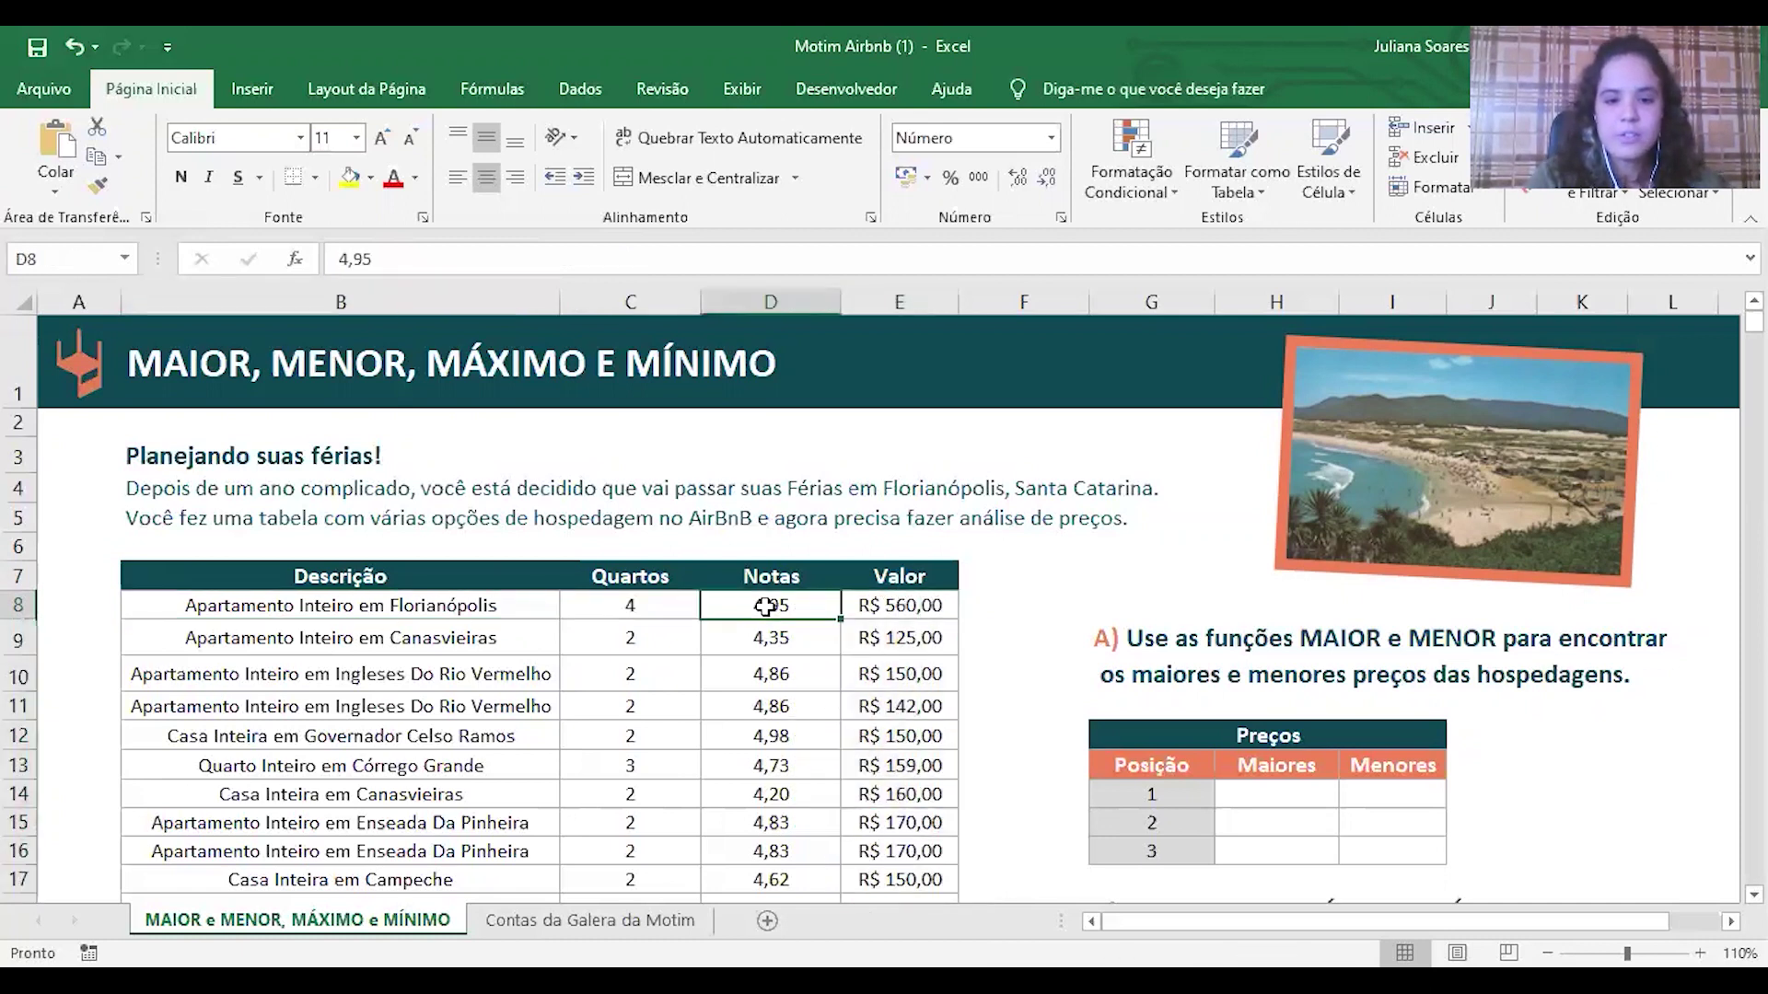
drag(771, 605, 785, 829)
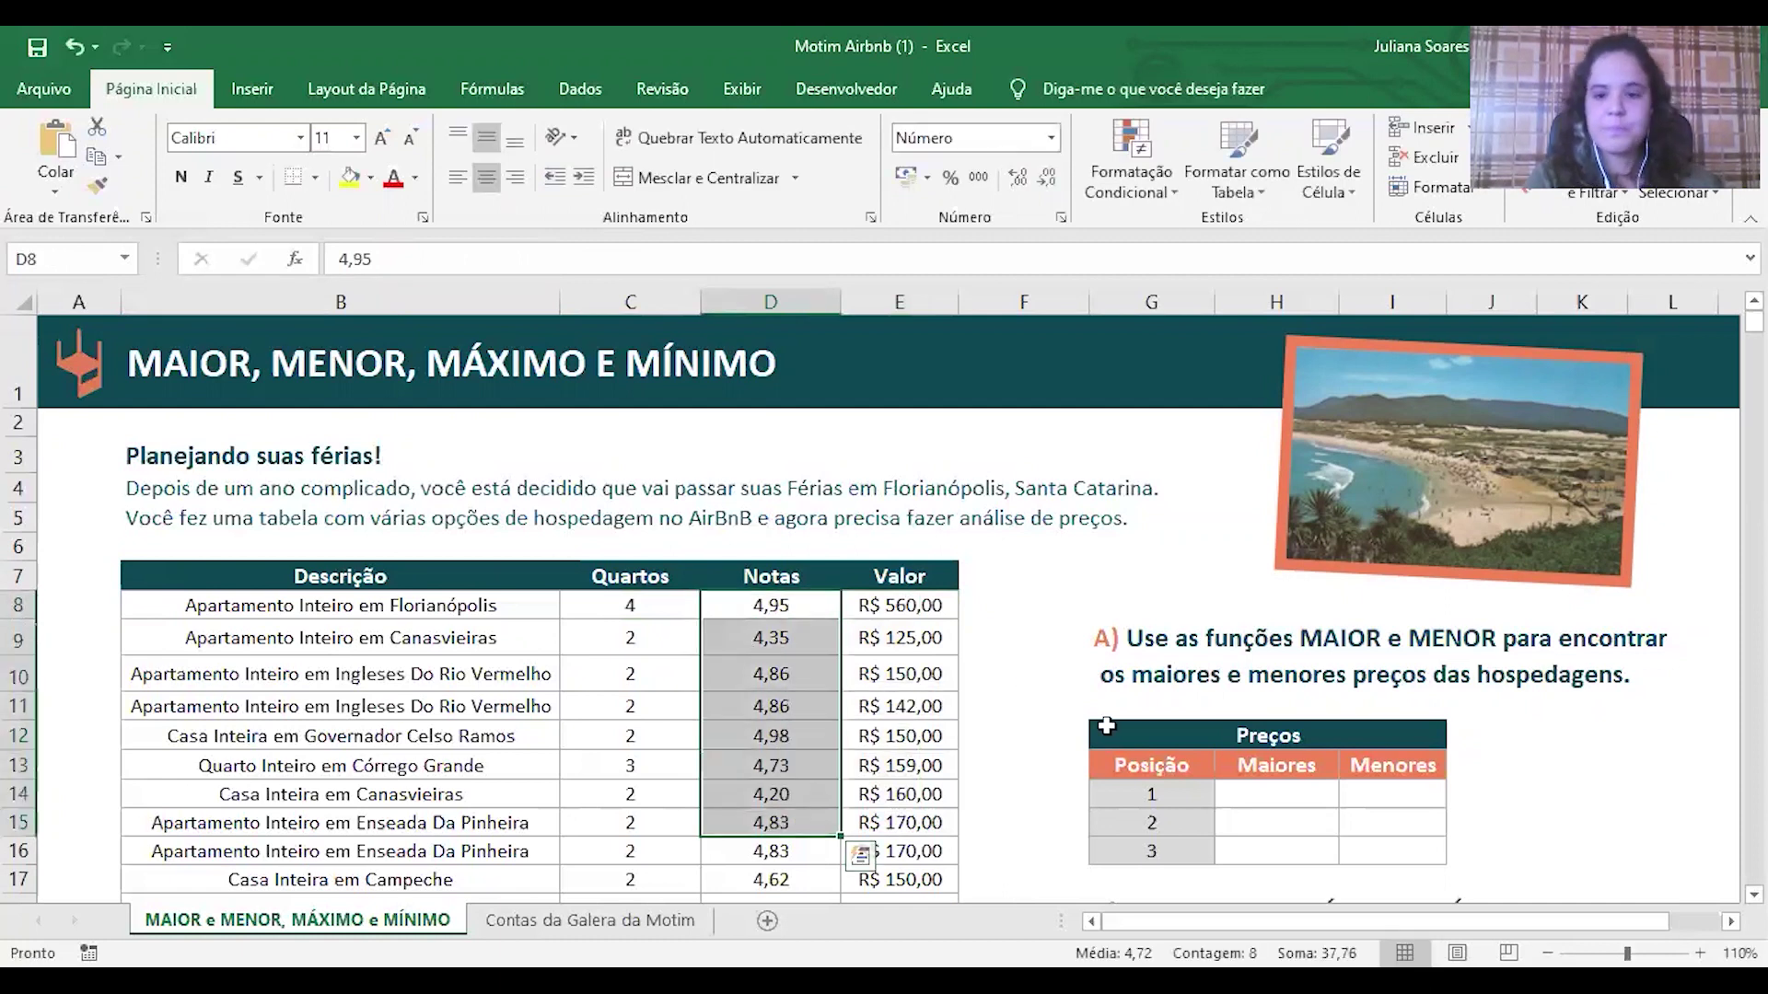
click(1582, 794)
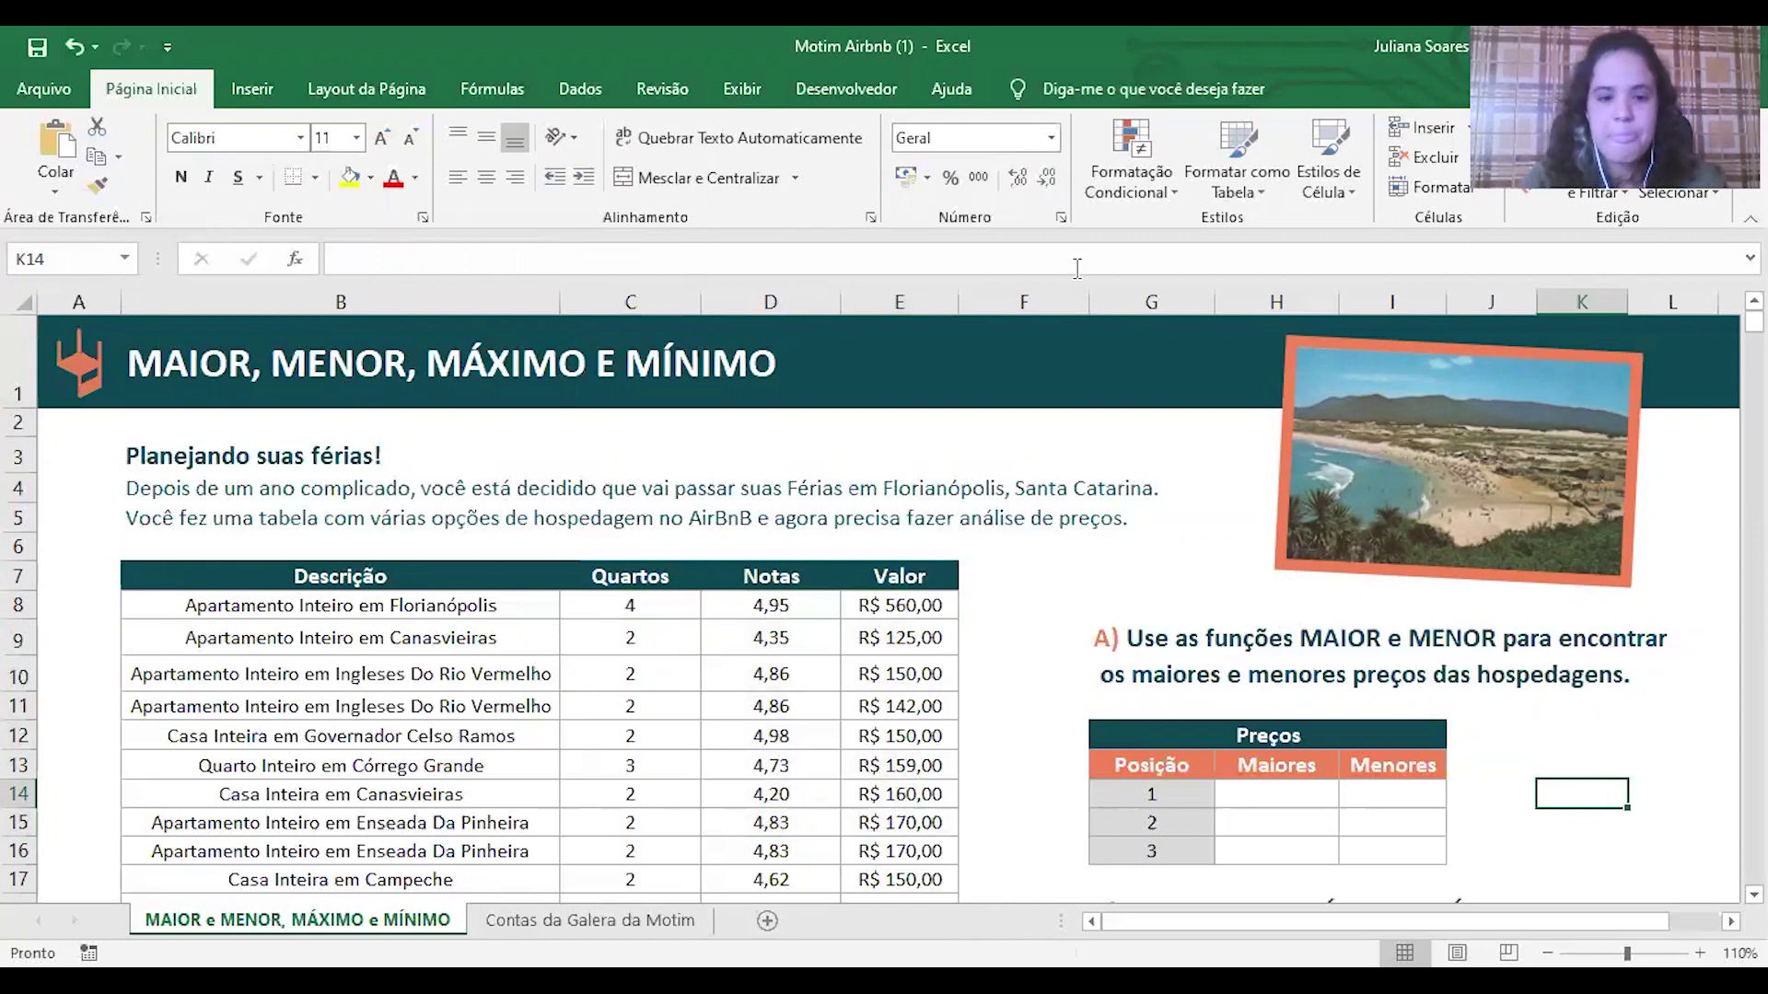
Step: Start a formula with = in H14, the first Maiores cell of Preços
click(1122, 626)
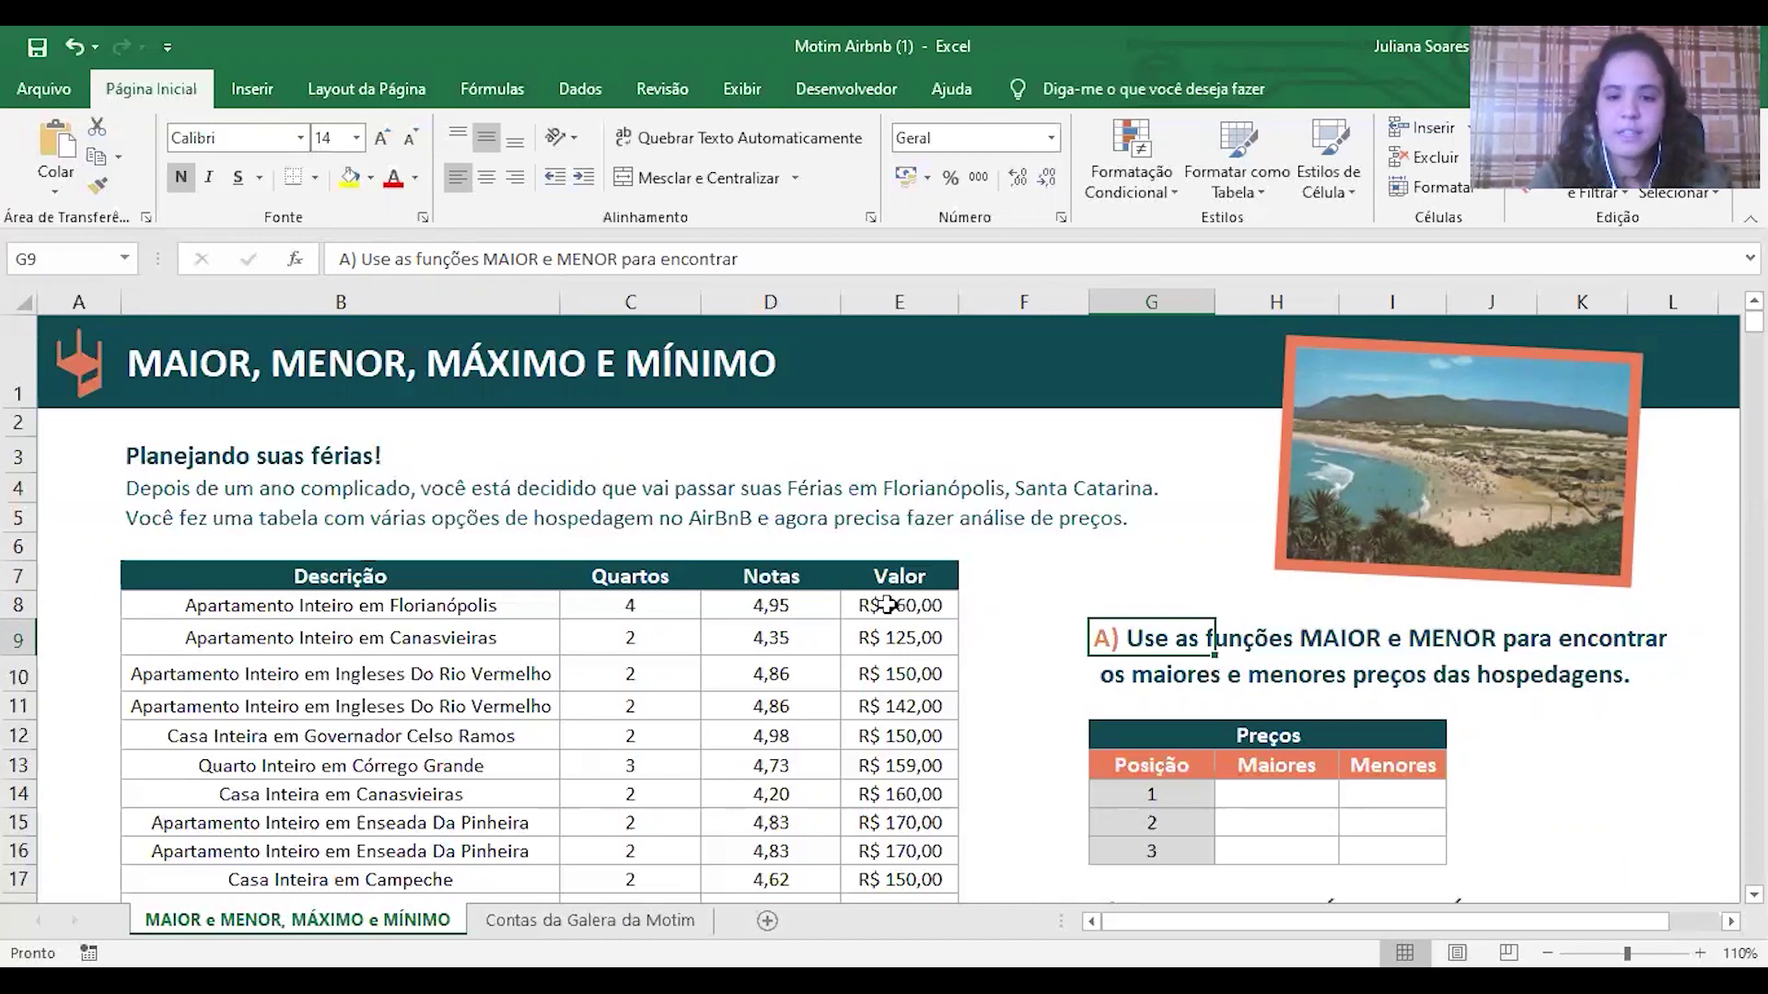
drag(887, 604, 905, 799)
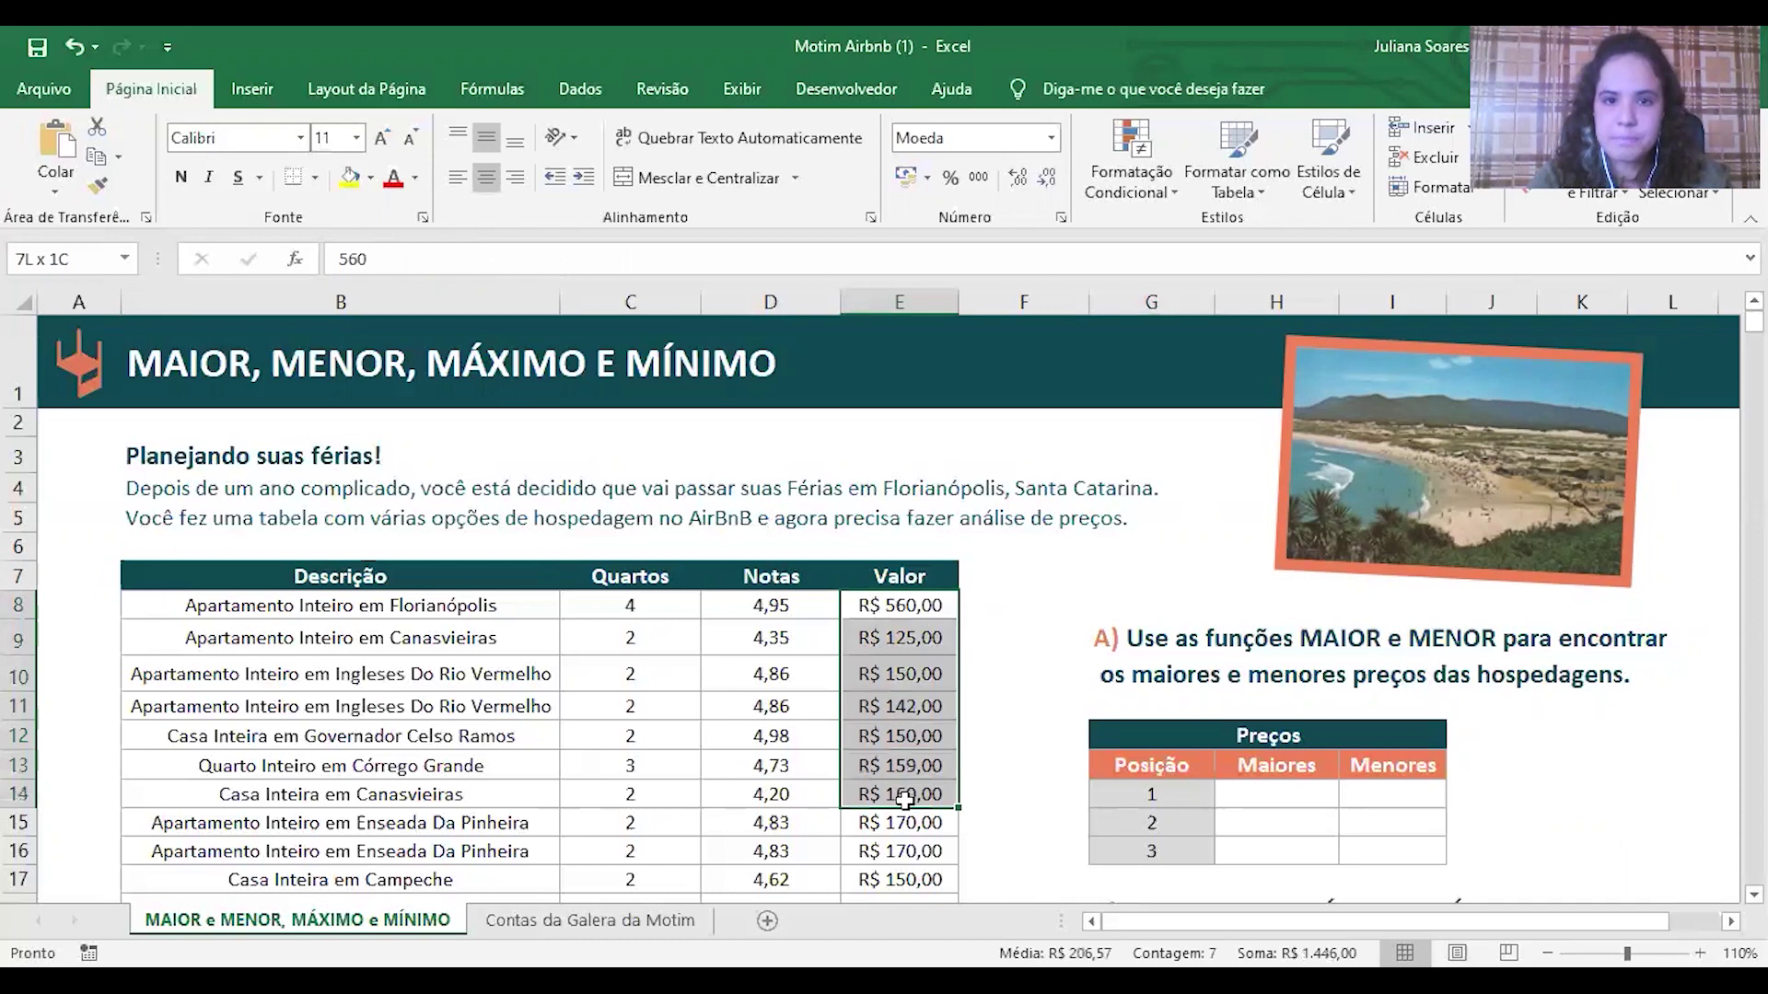
click(1317, 796)
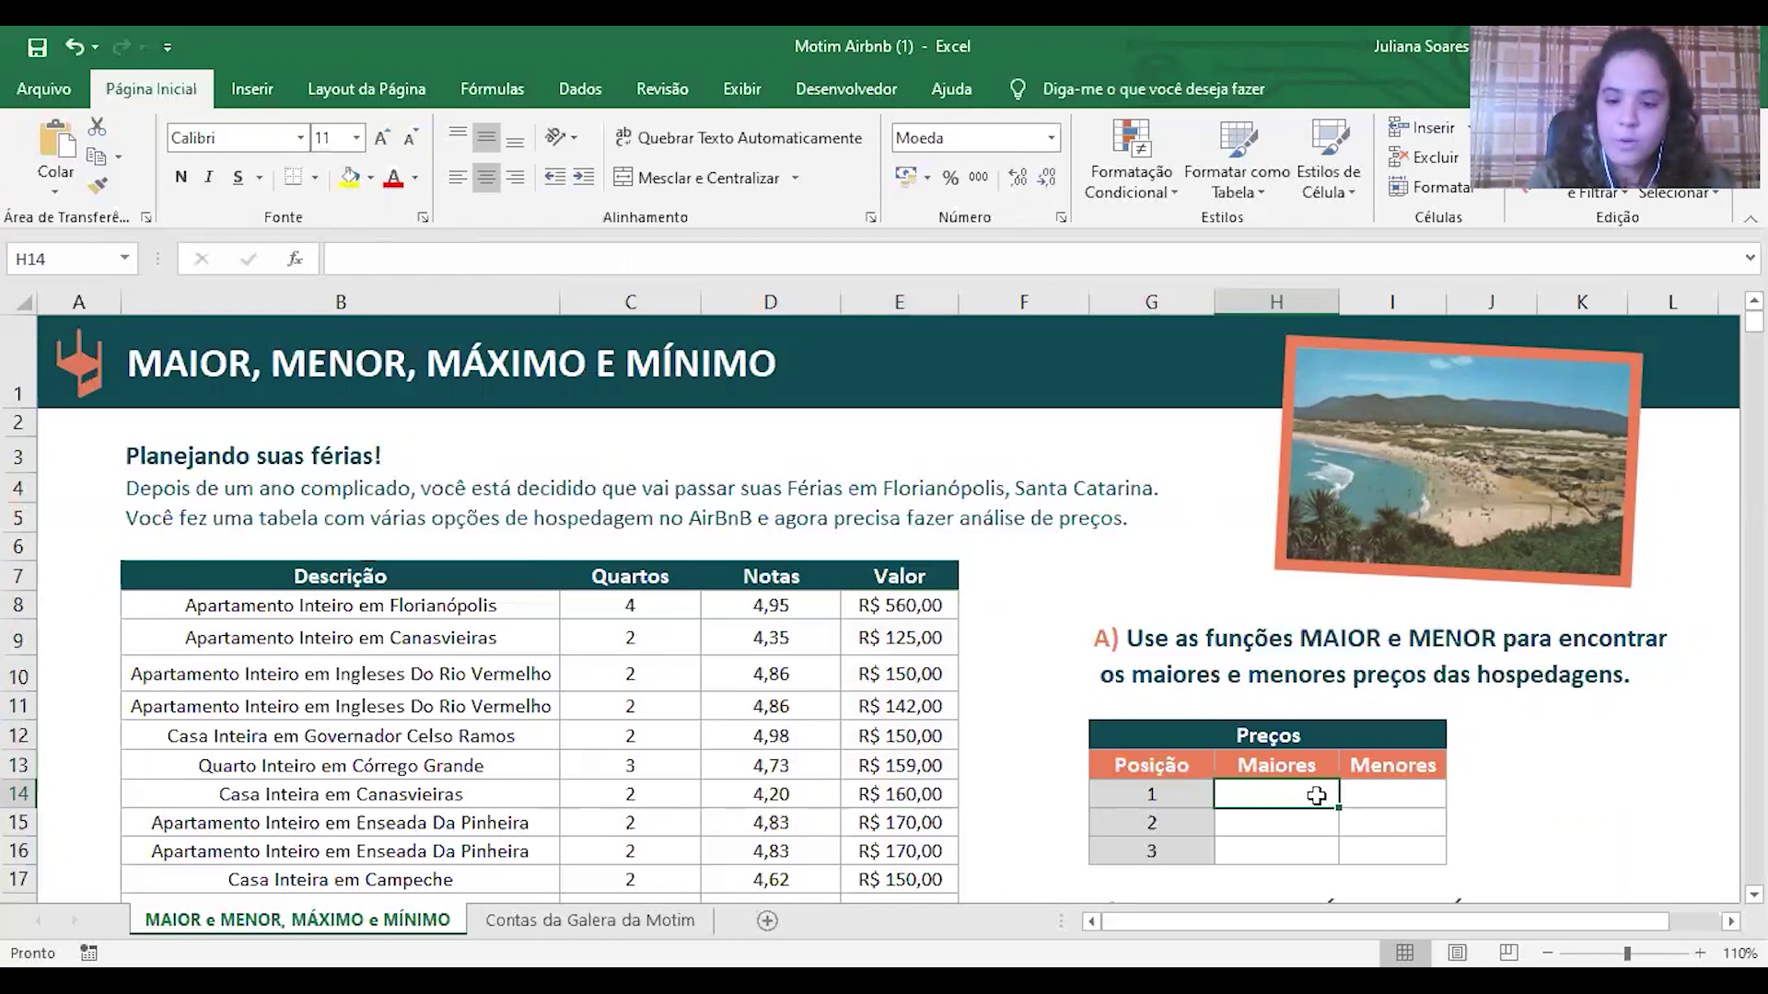
text(=)
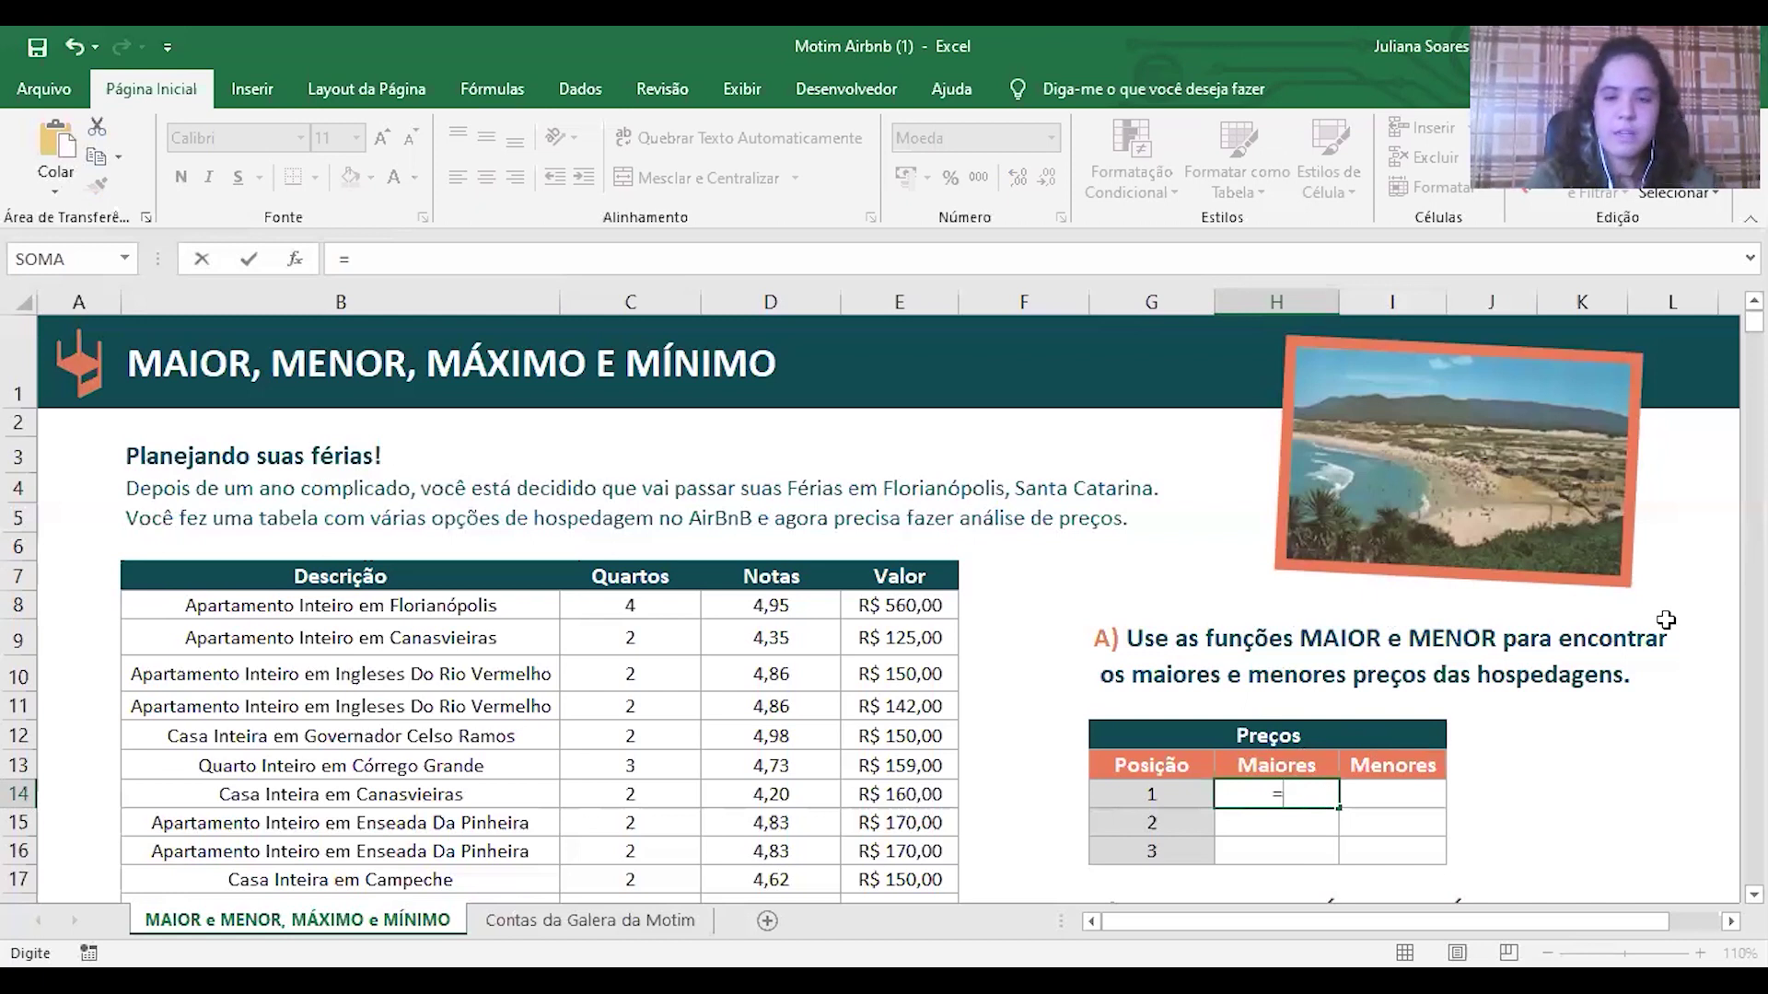
Step: Insert MAIOR with the absolute Valor range $E$8:$E$67
text(m)
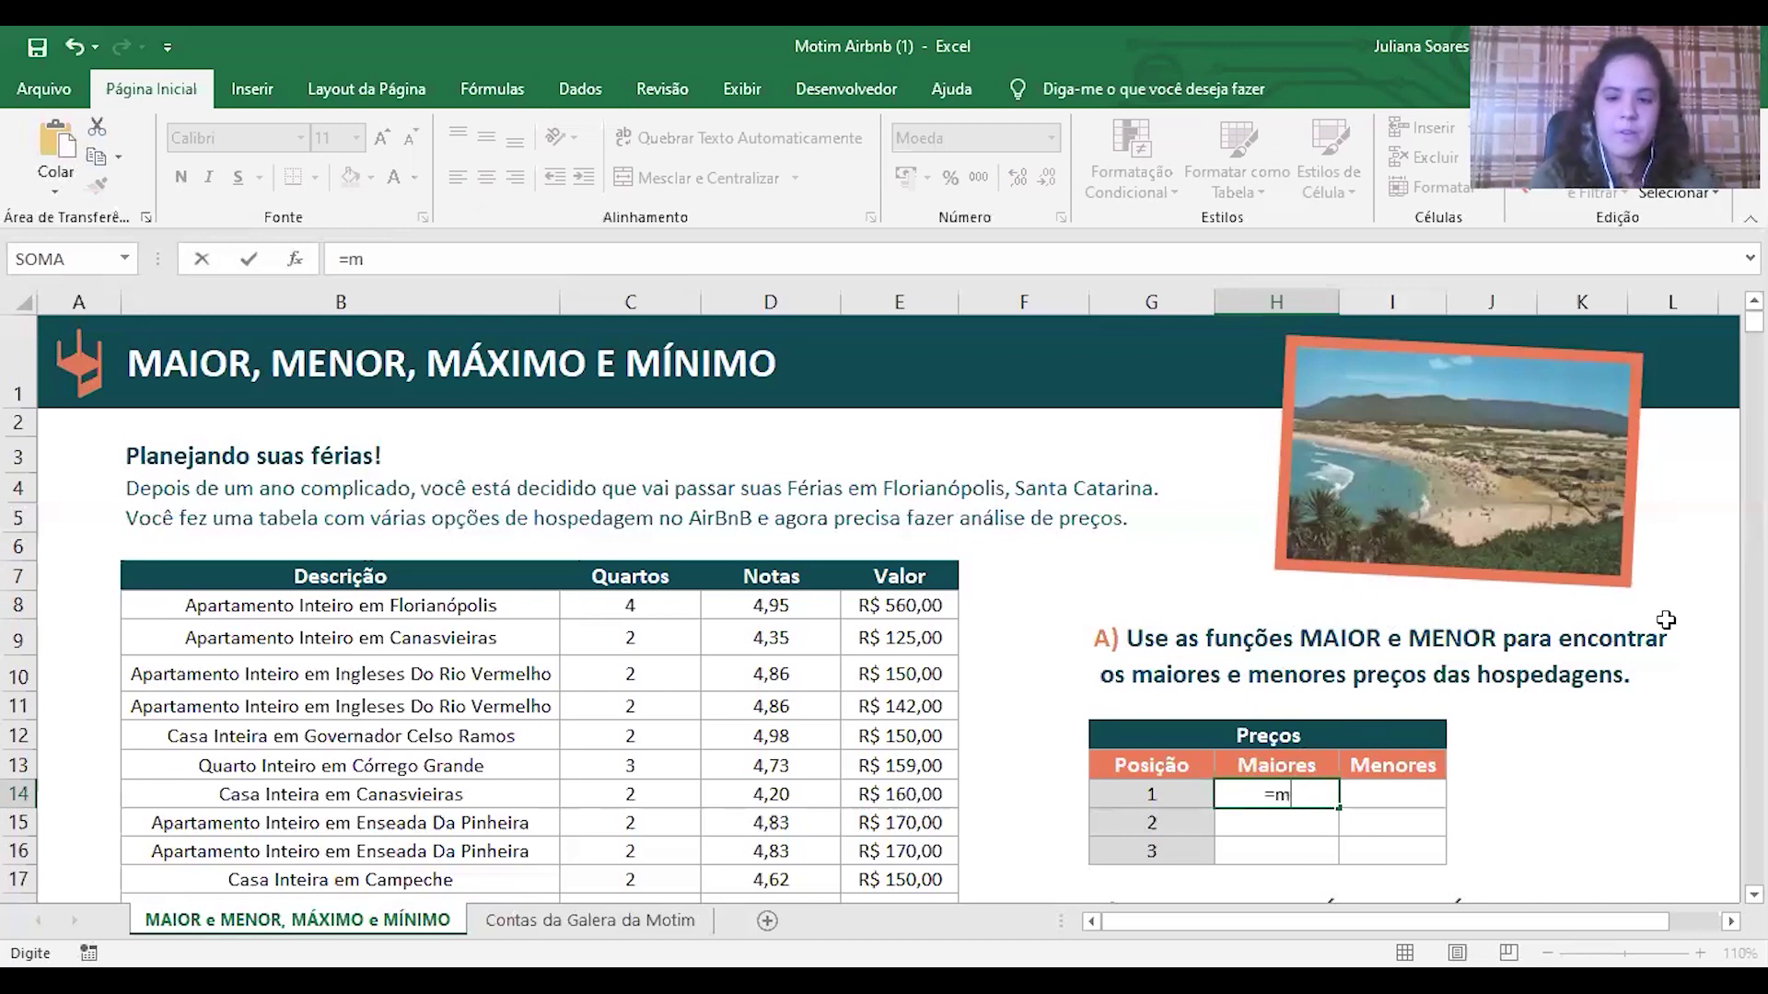
text(ai)
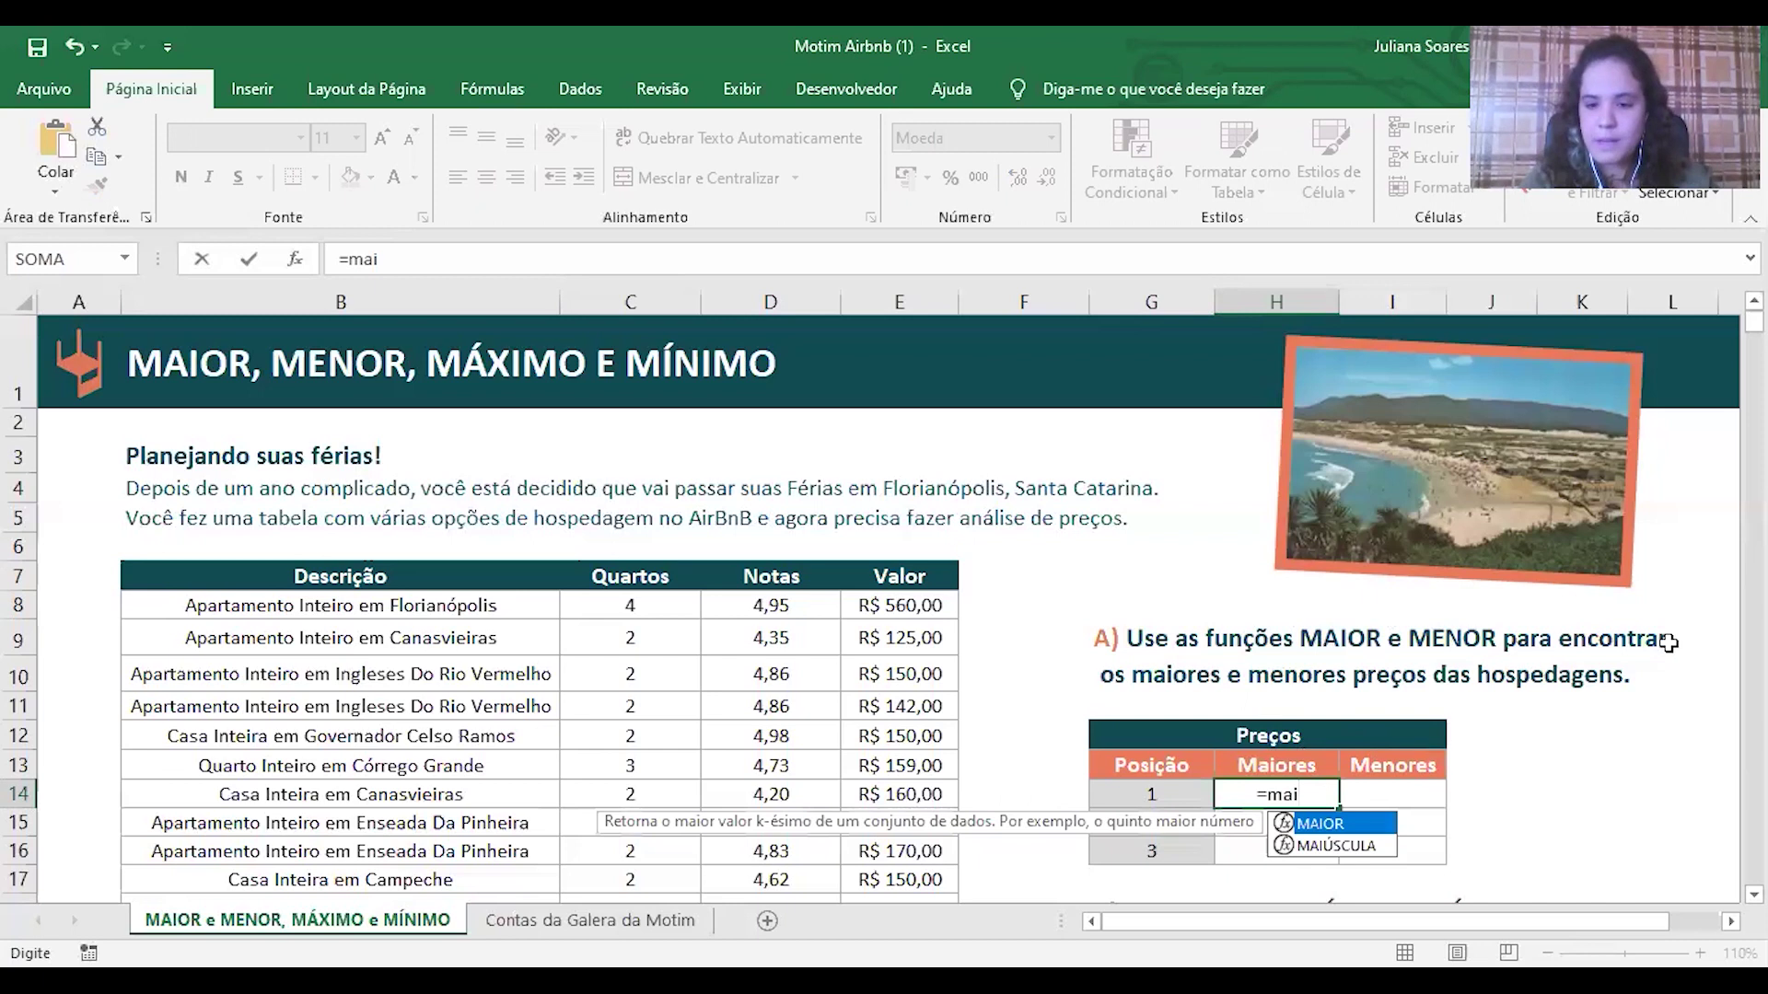
double_click(1360, 827)
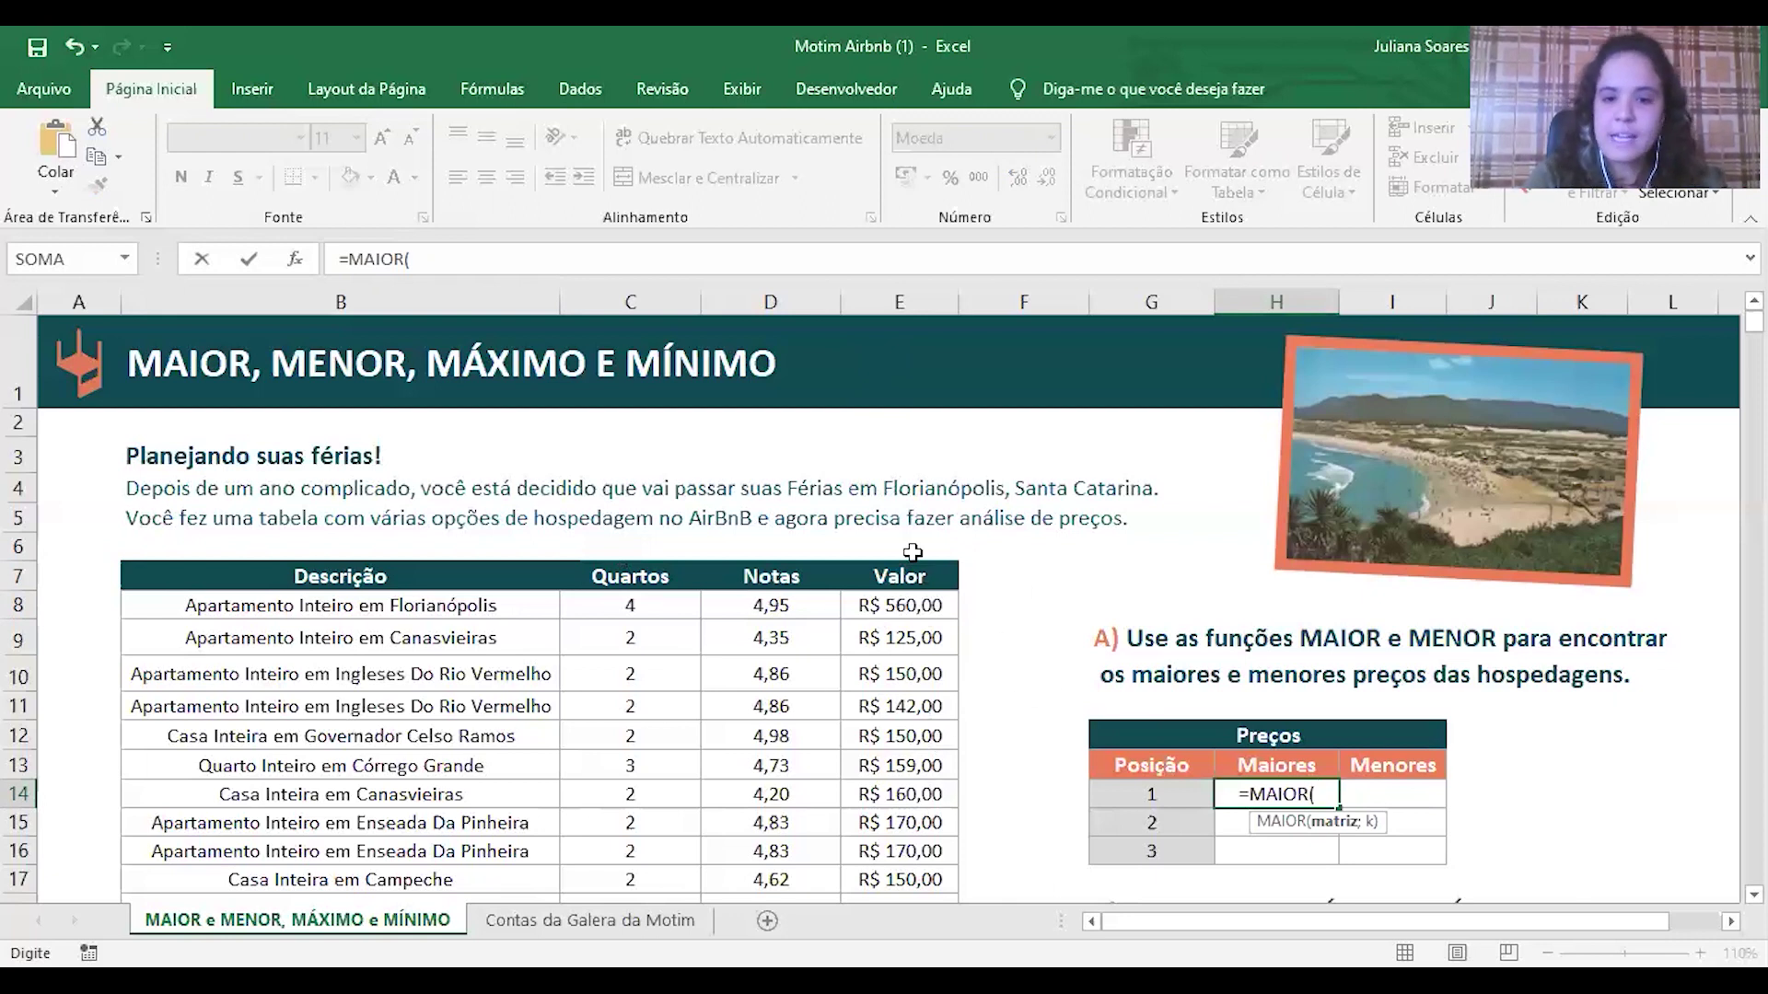
click(889, 601)
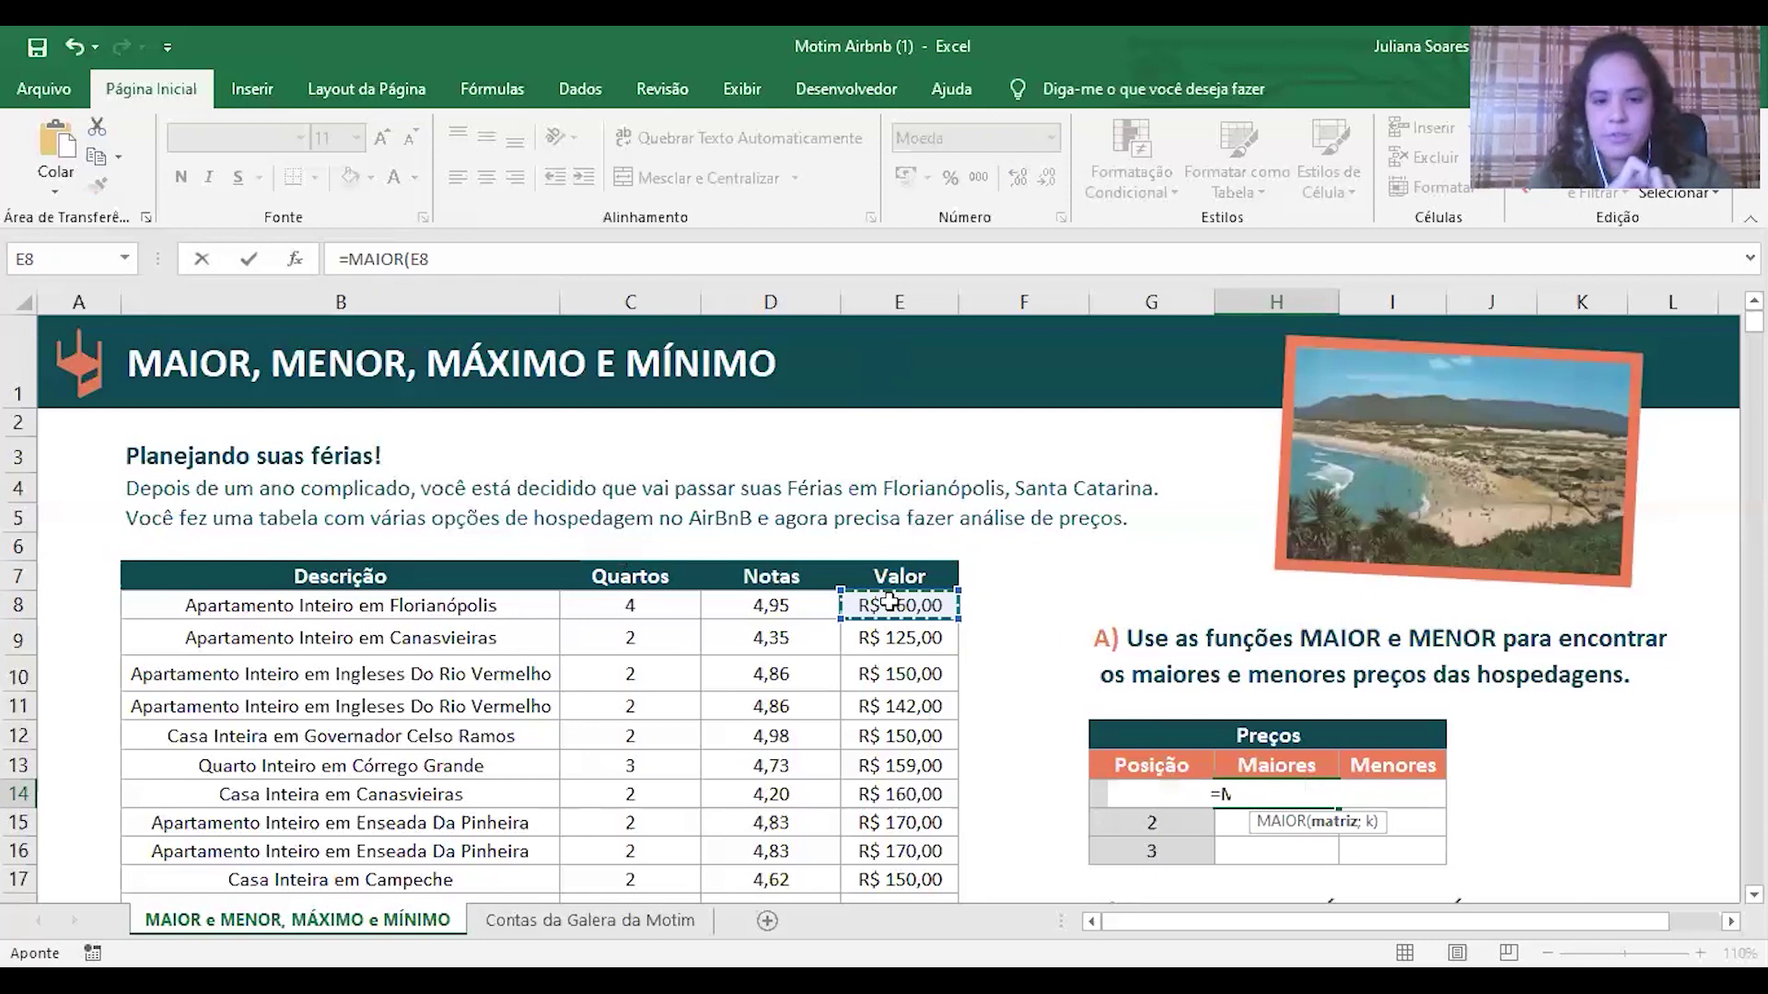
key(ctrl+shift+Down)
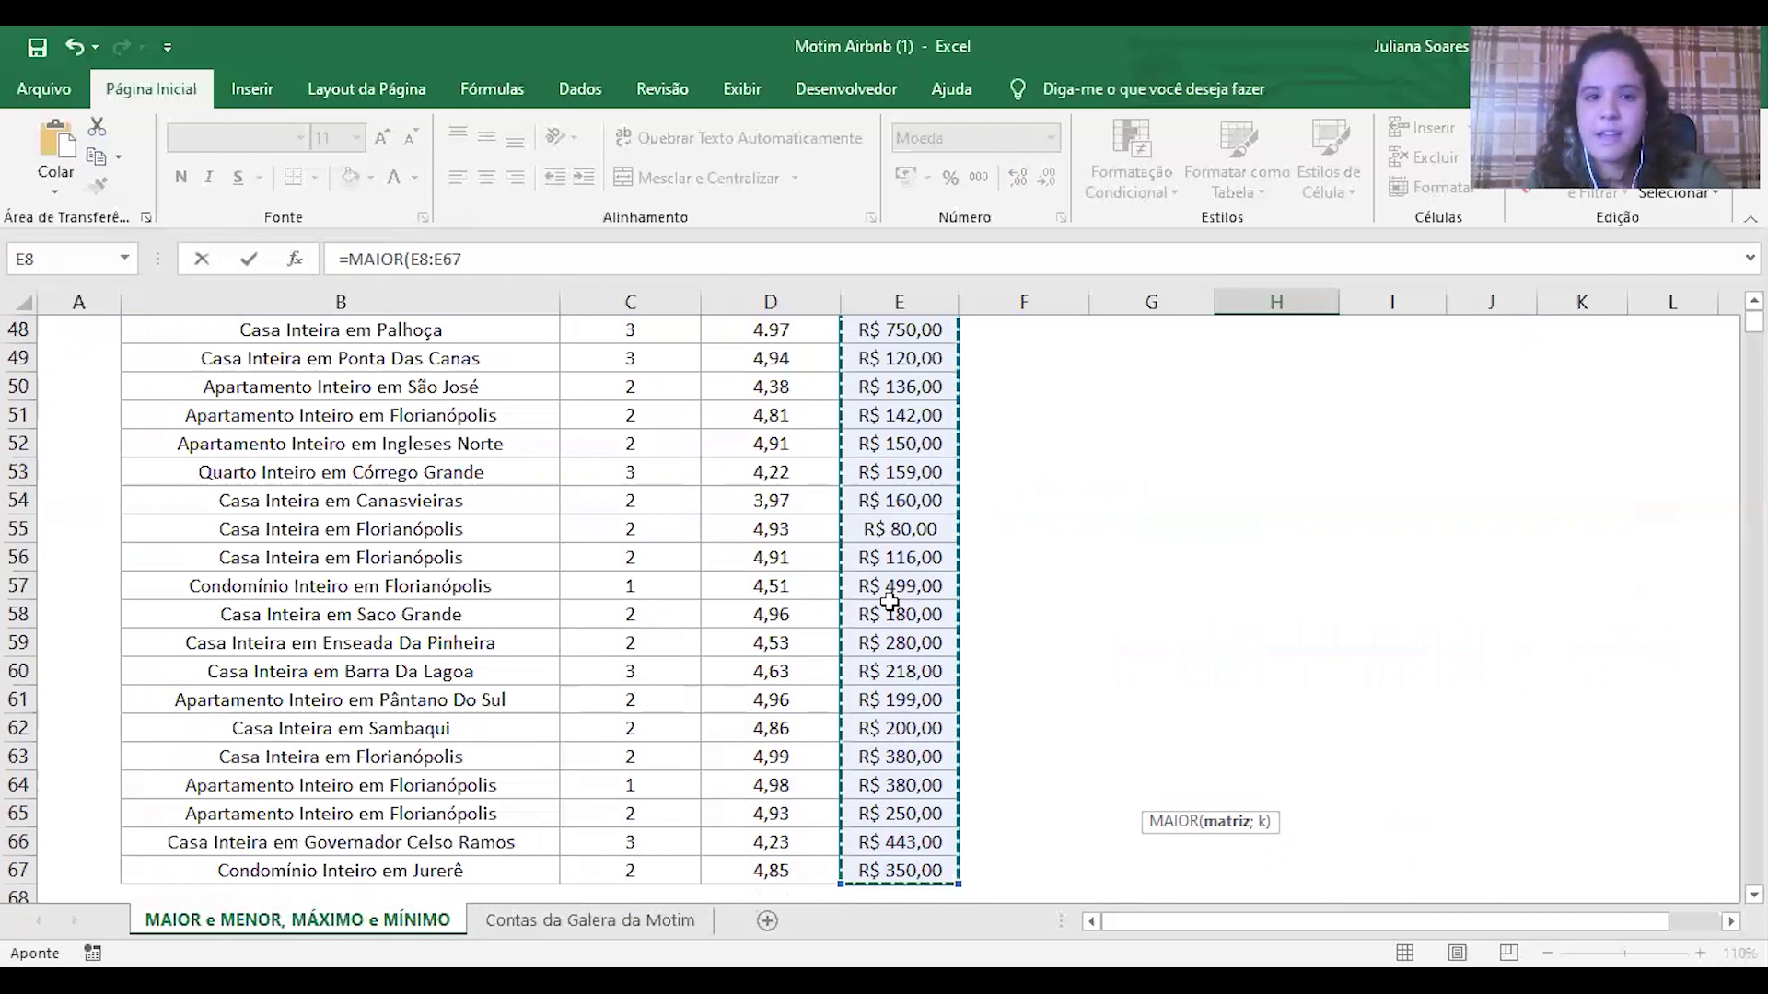
key(F4)
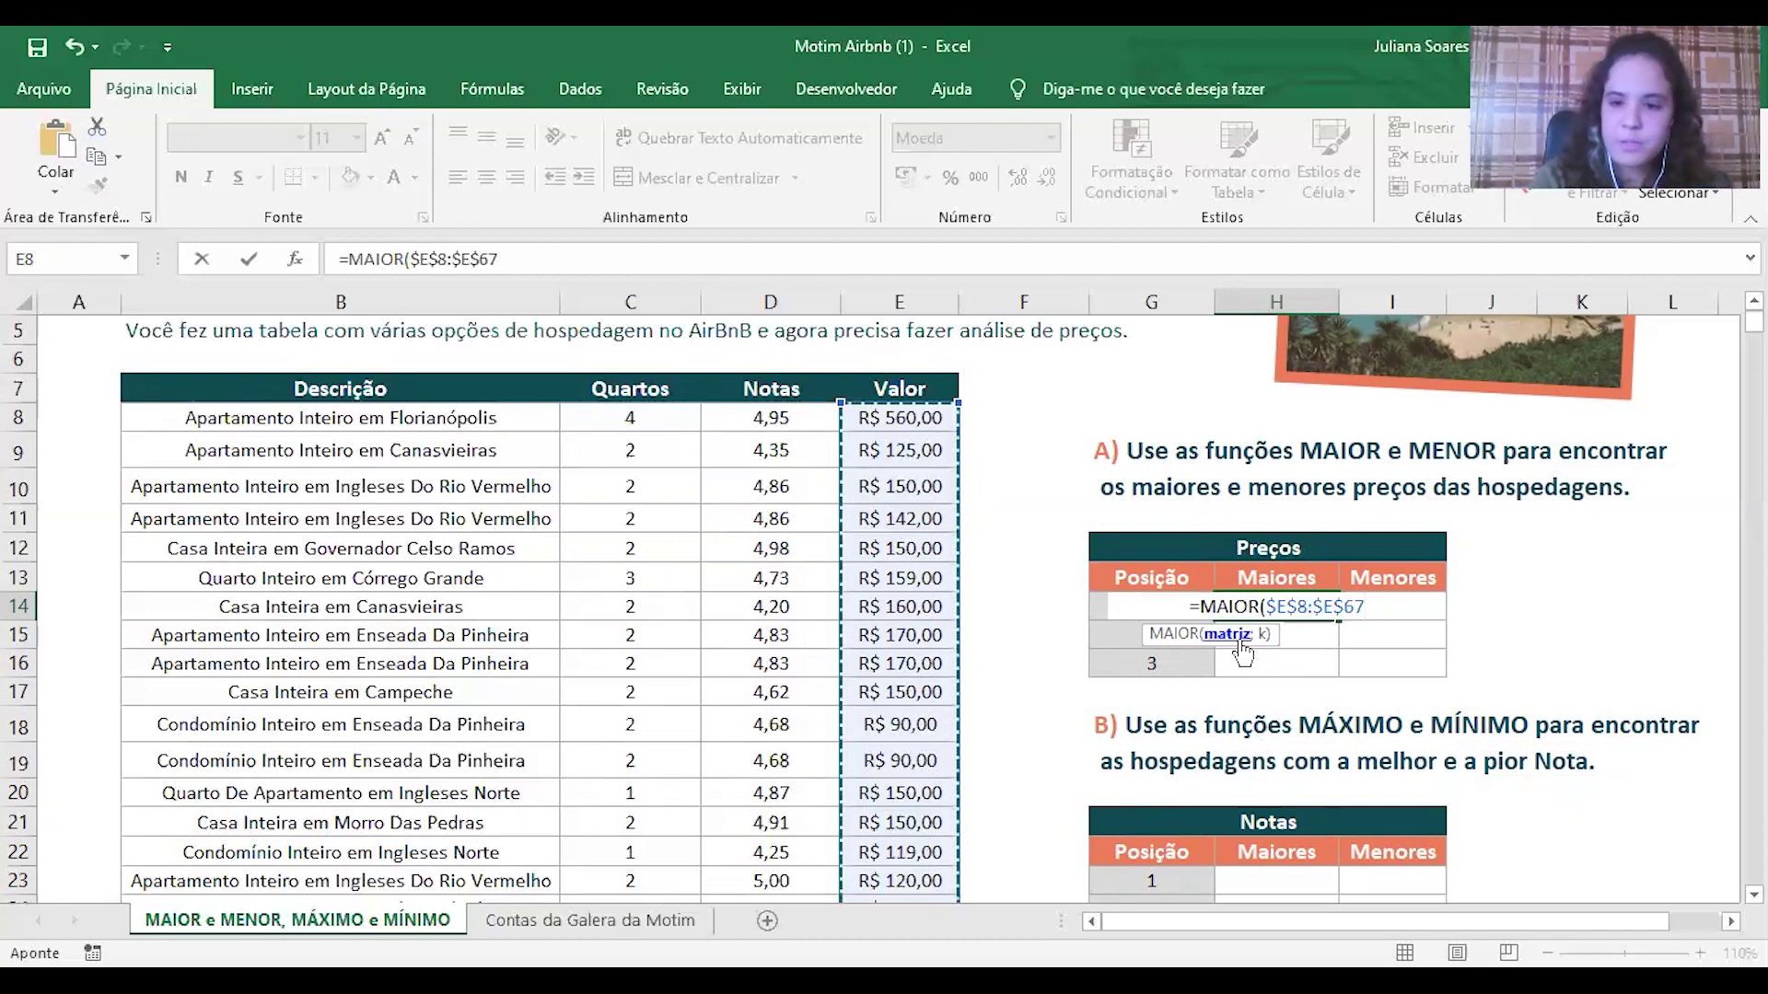
Step: Complete H14 as =MAIOR($E$8:$E$67;G14), returning R$ 750,00
text(;)
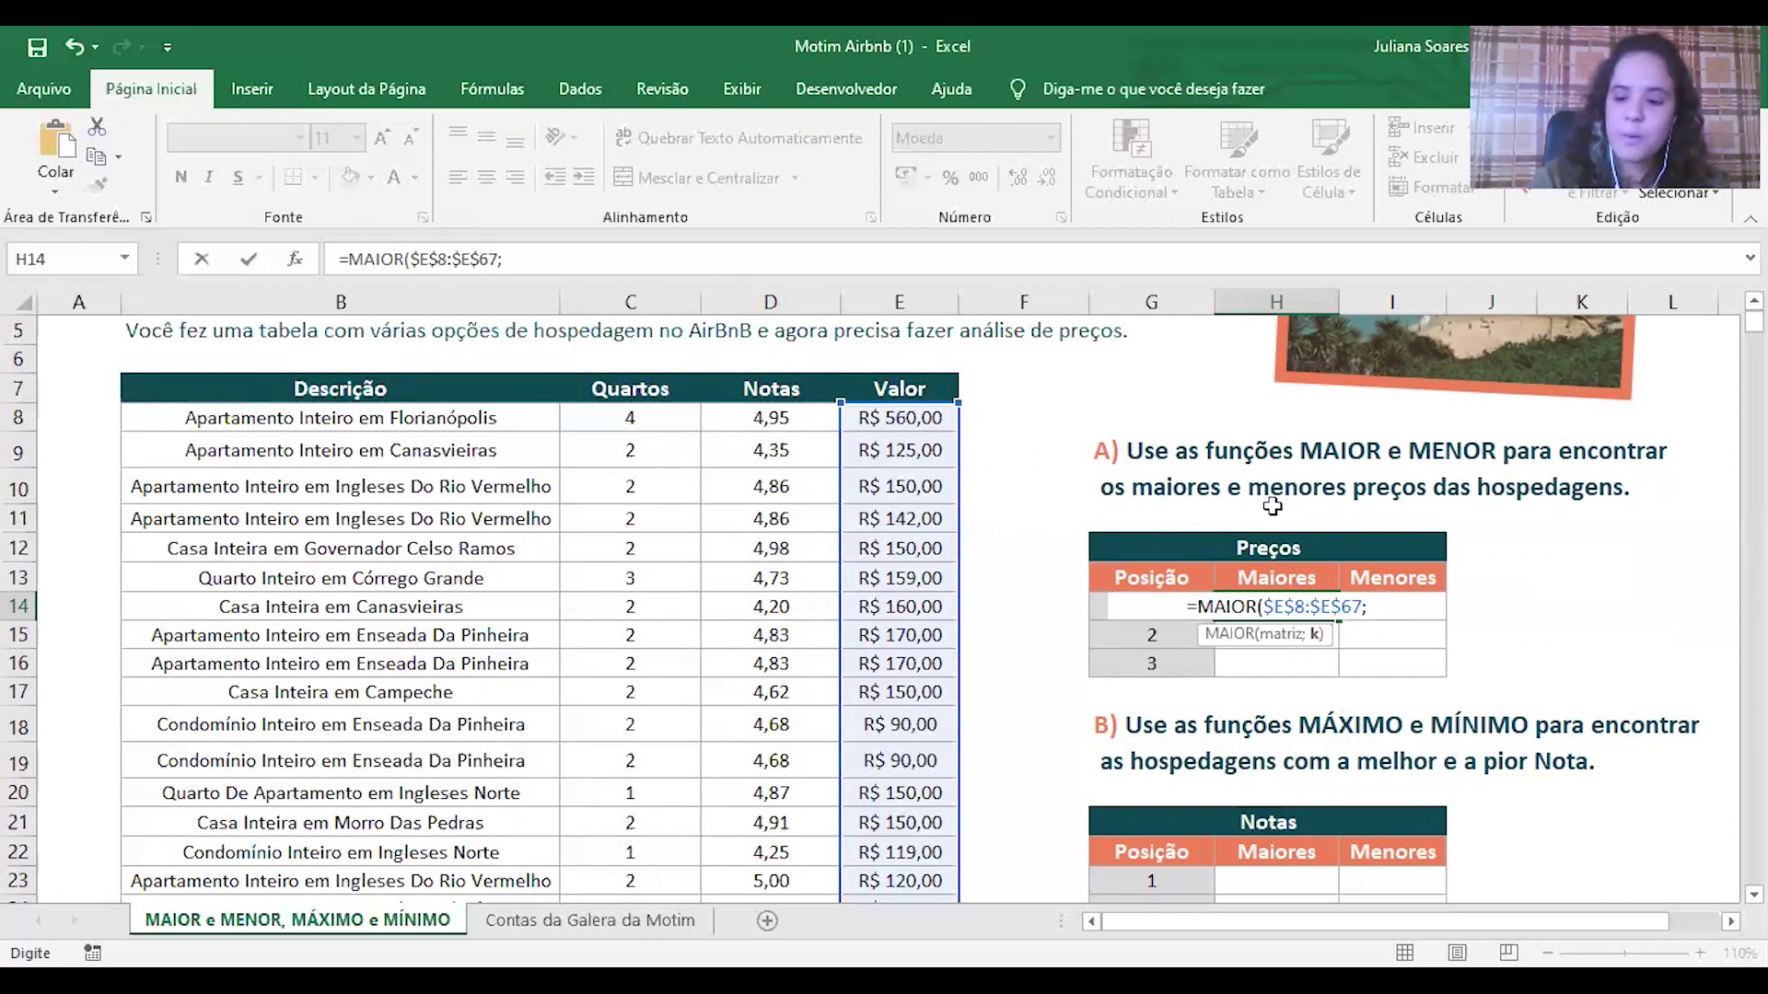
text(1)
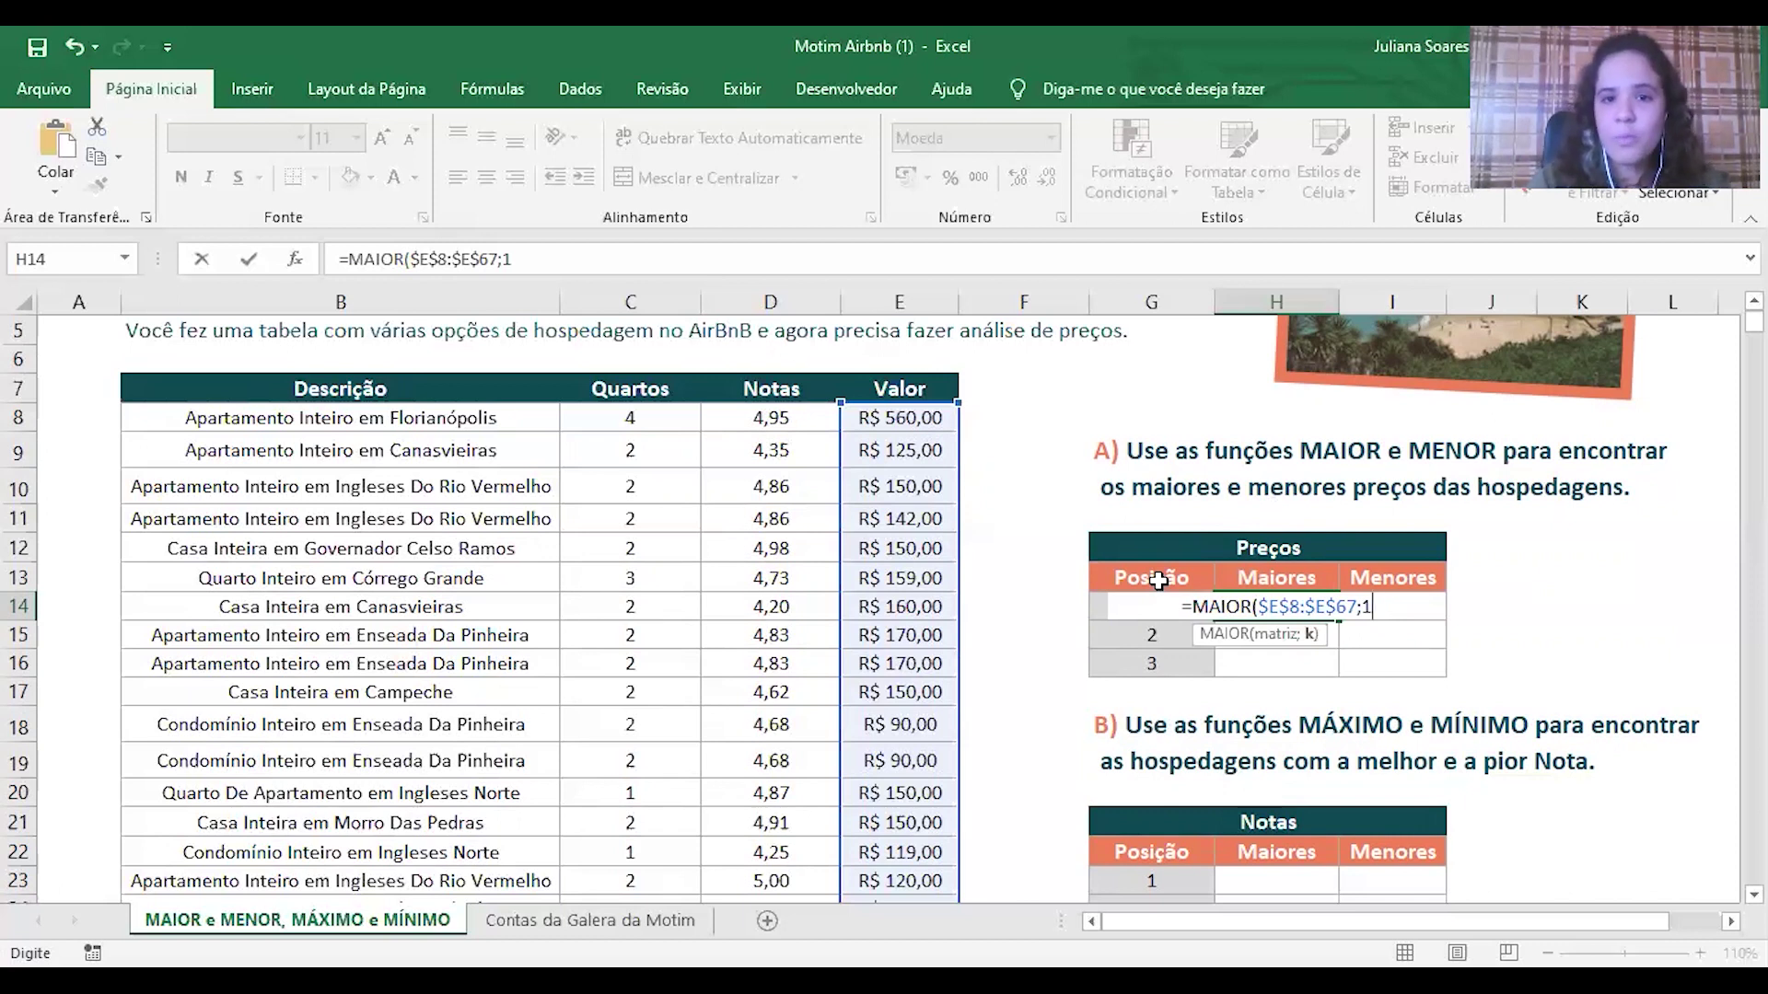
key(BackSpace)
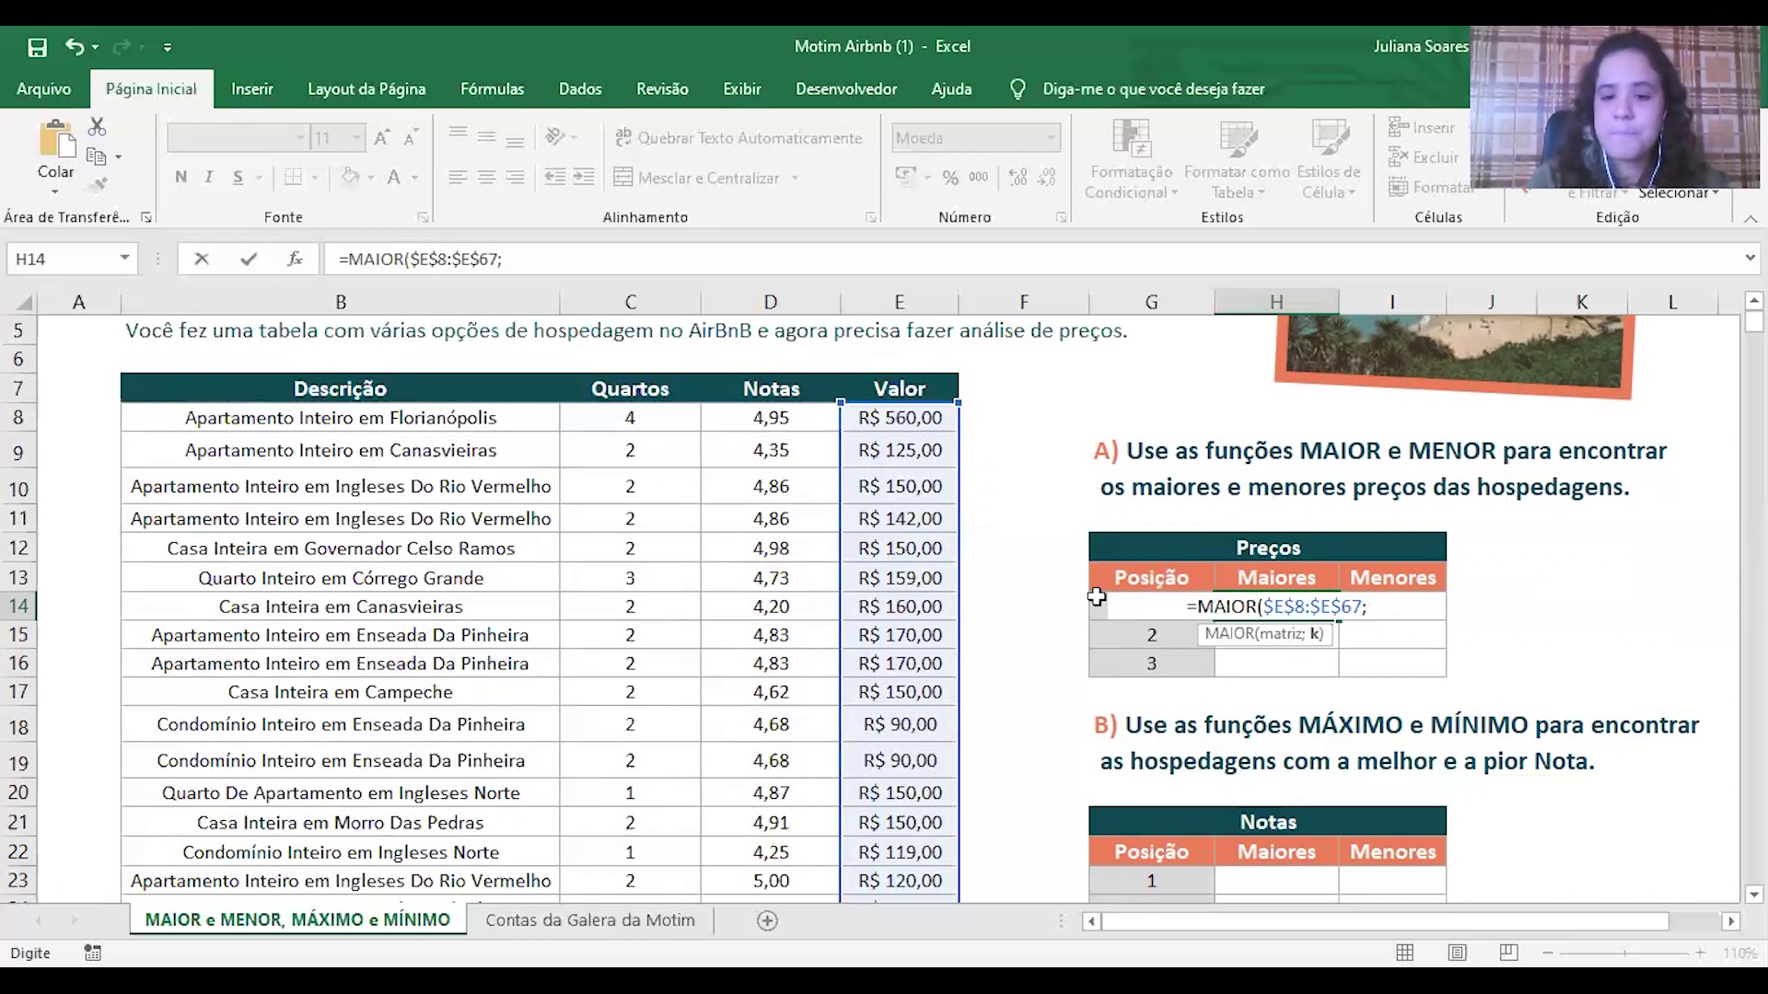
click(1096, 604)
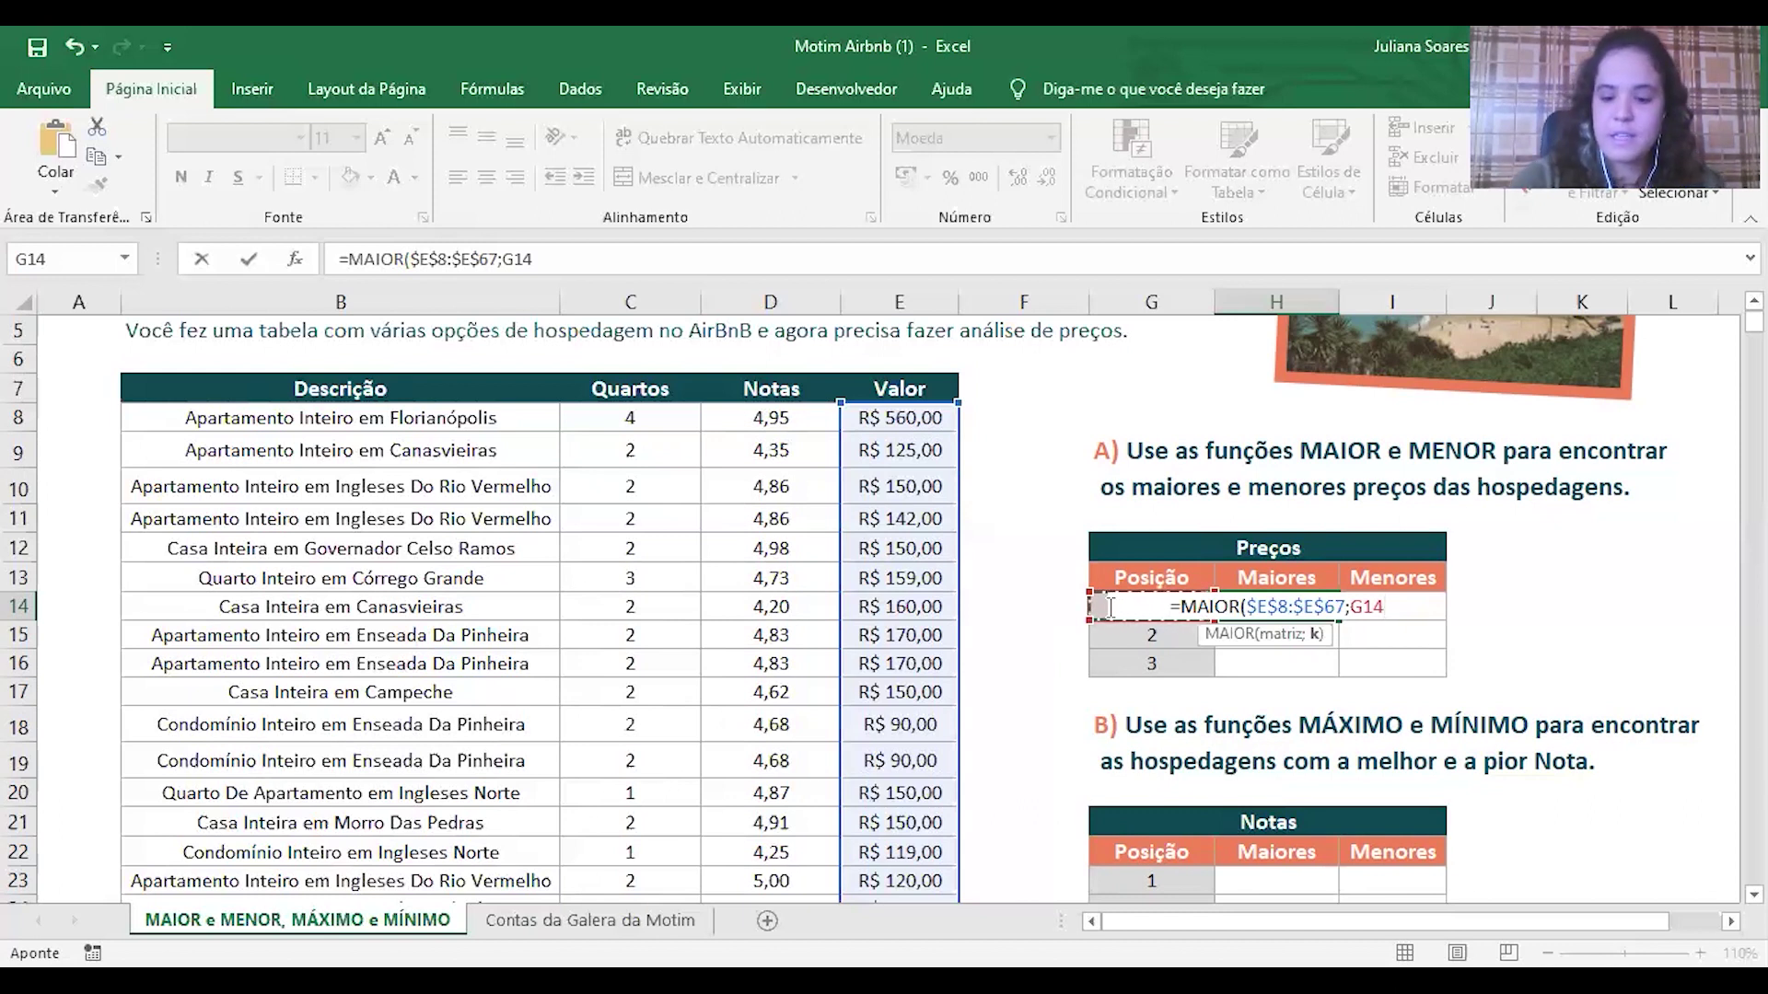
text())
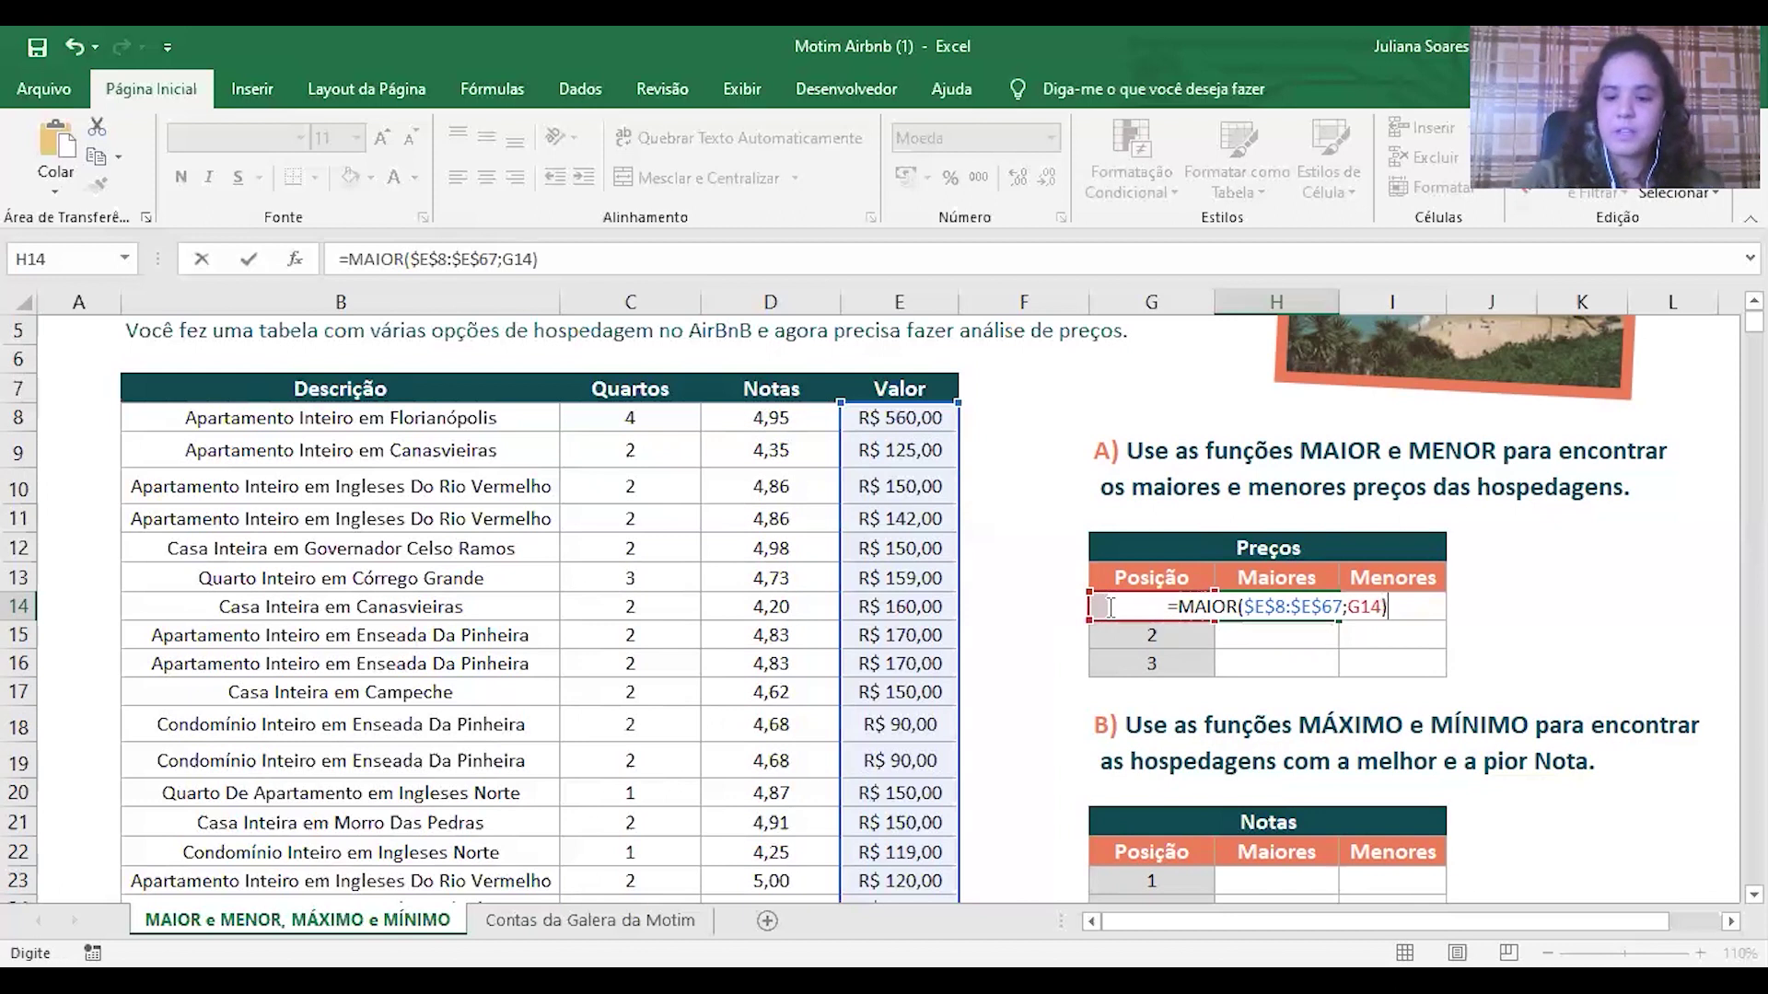
key(Return)
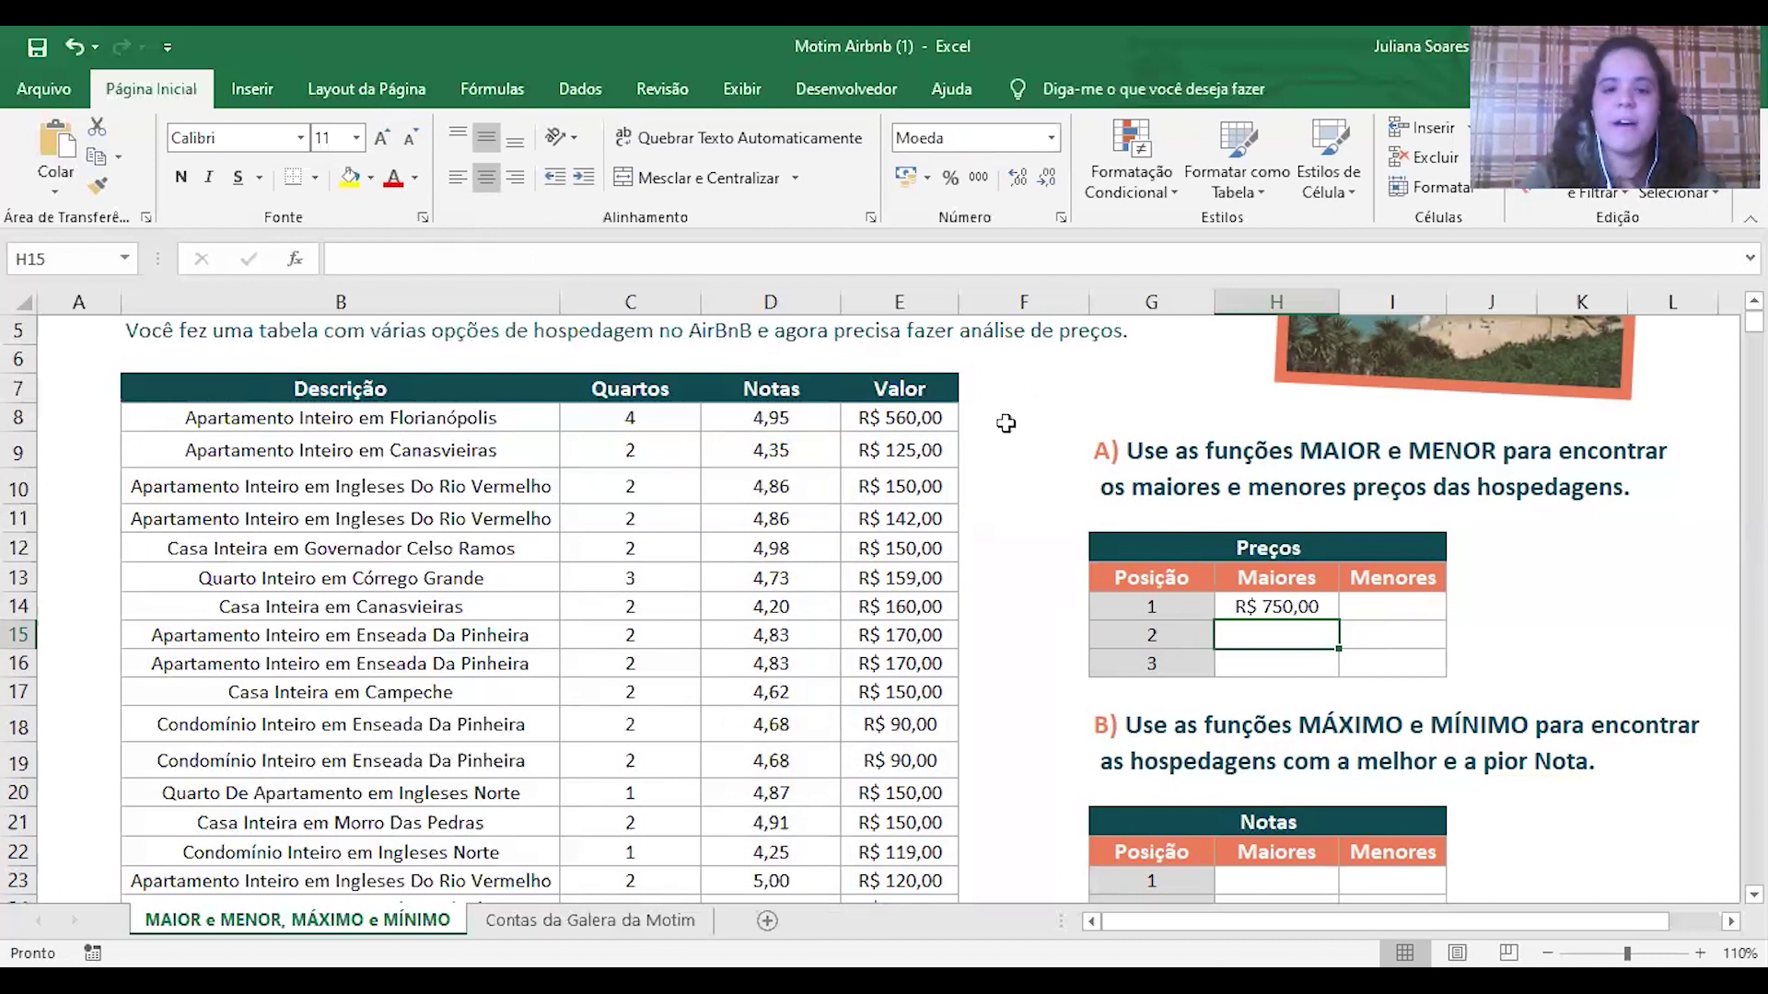
Step: Fill the MAIOR formula down to positions 2 and 3, giving R$ 580,00 and R$ 560,00
drag(902, 417, 925, 550)
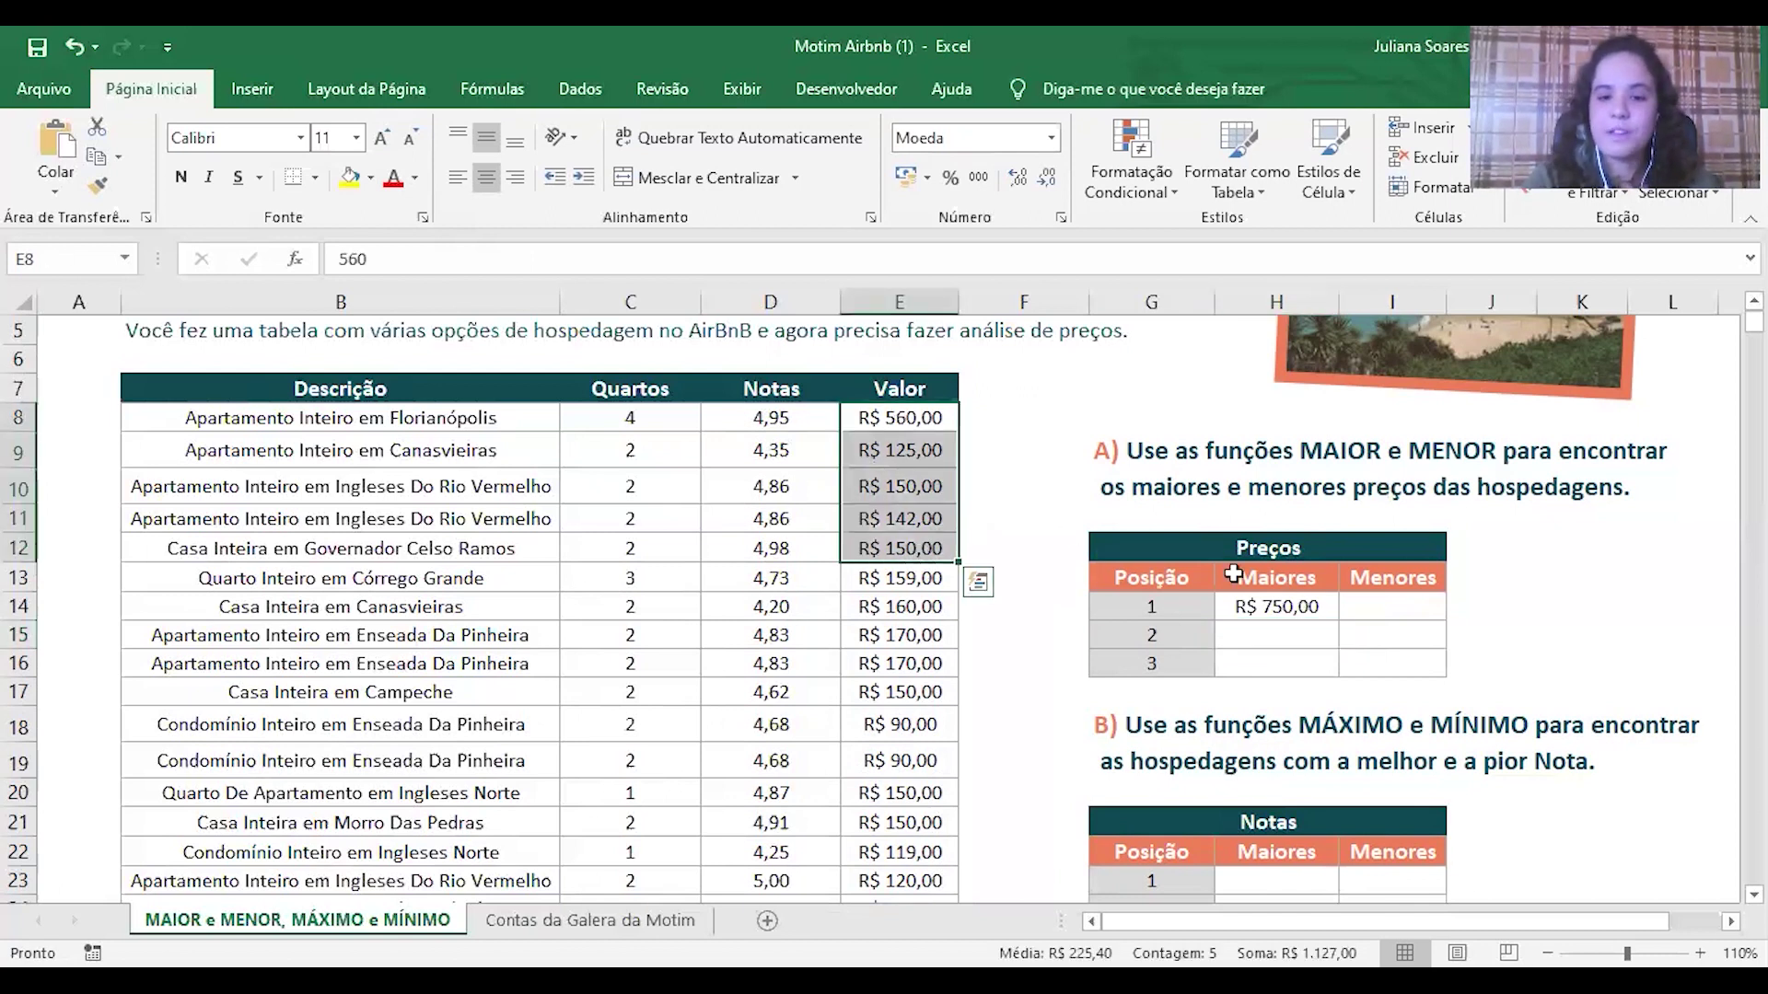
click(1289, 608)
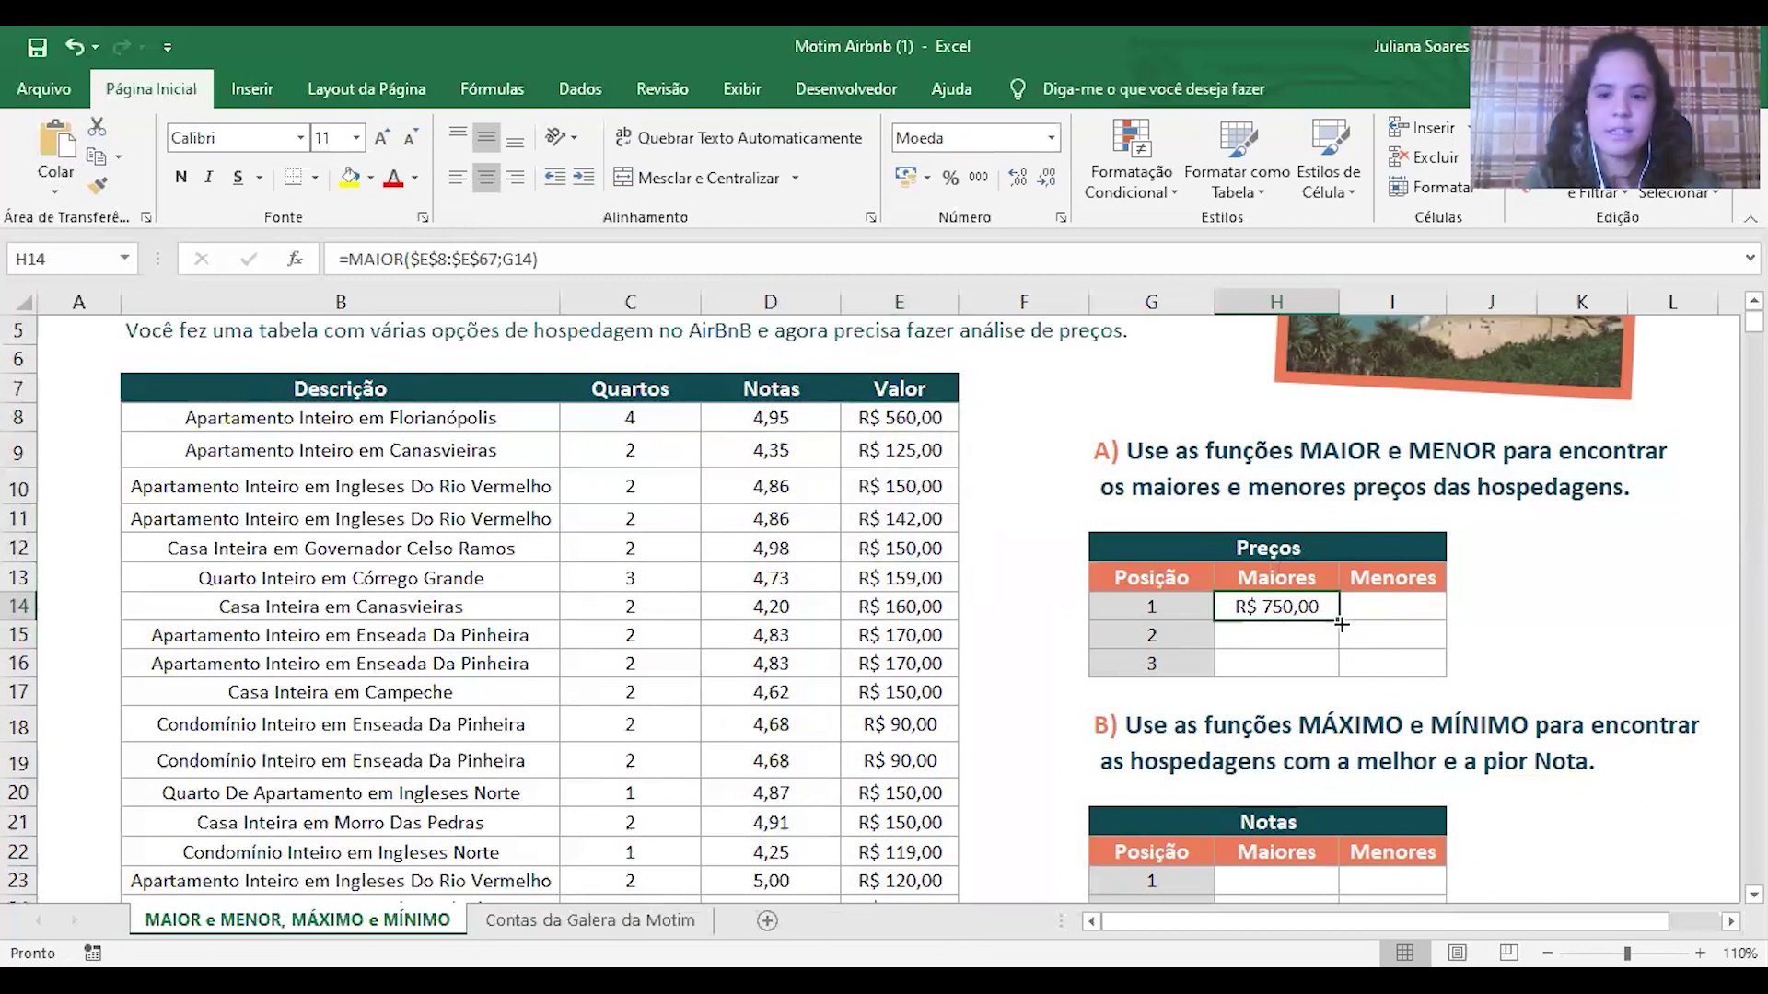
drag(1336, 617, 1336, 669)
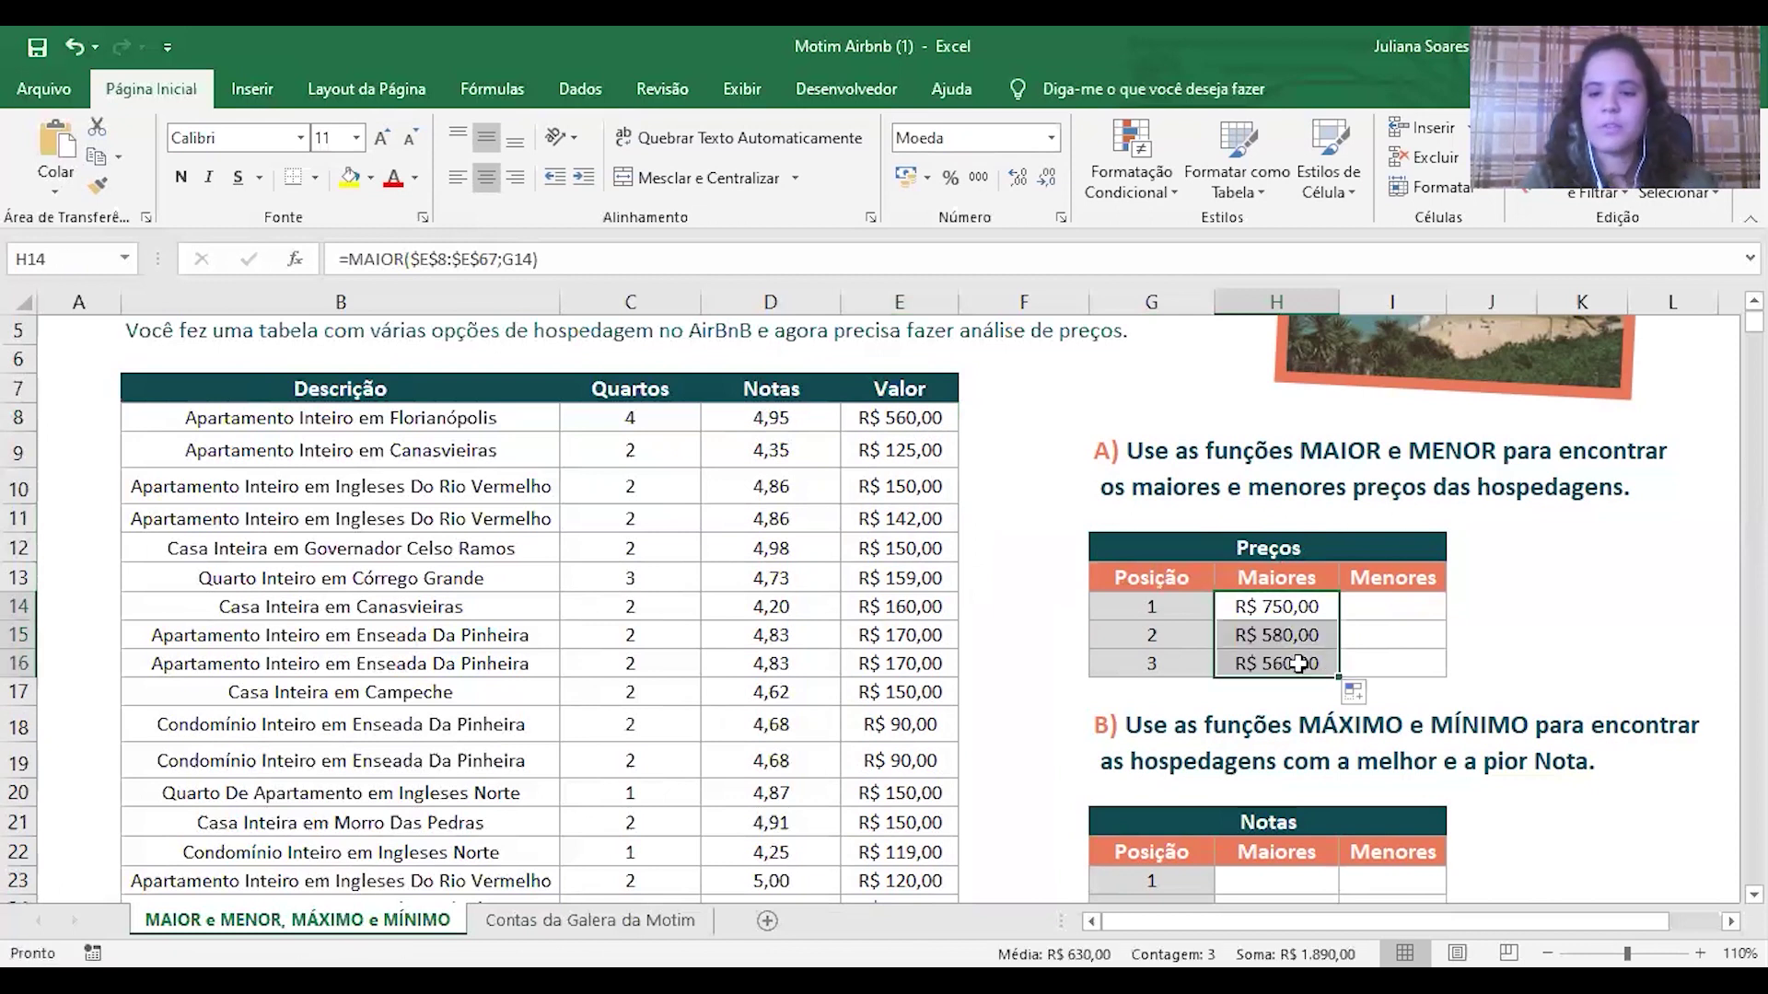
click(1283, 636)
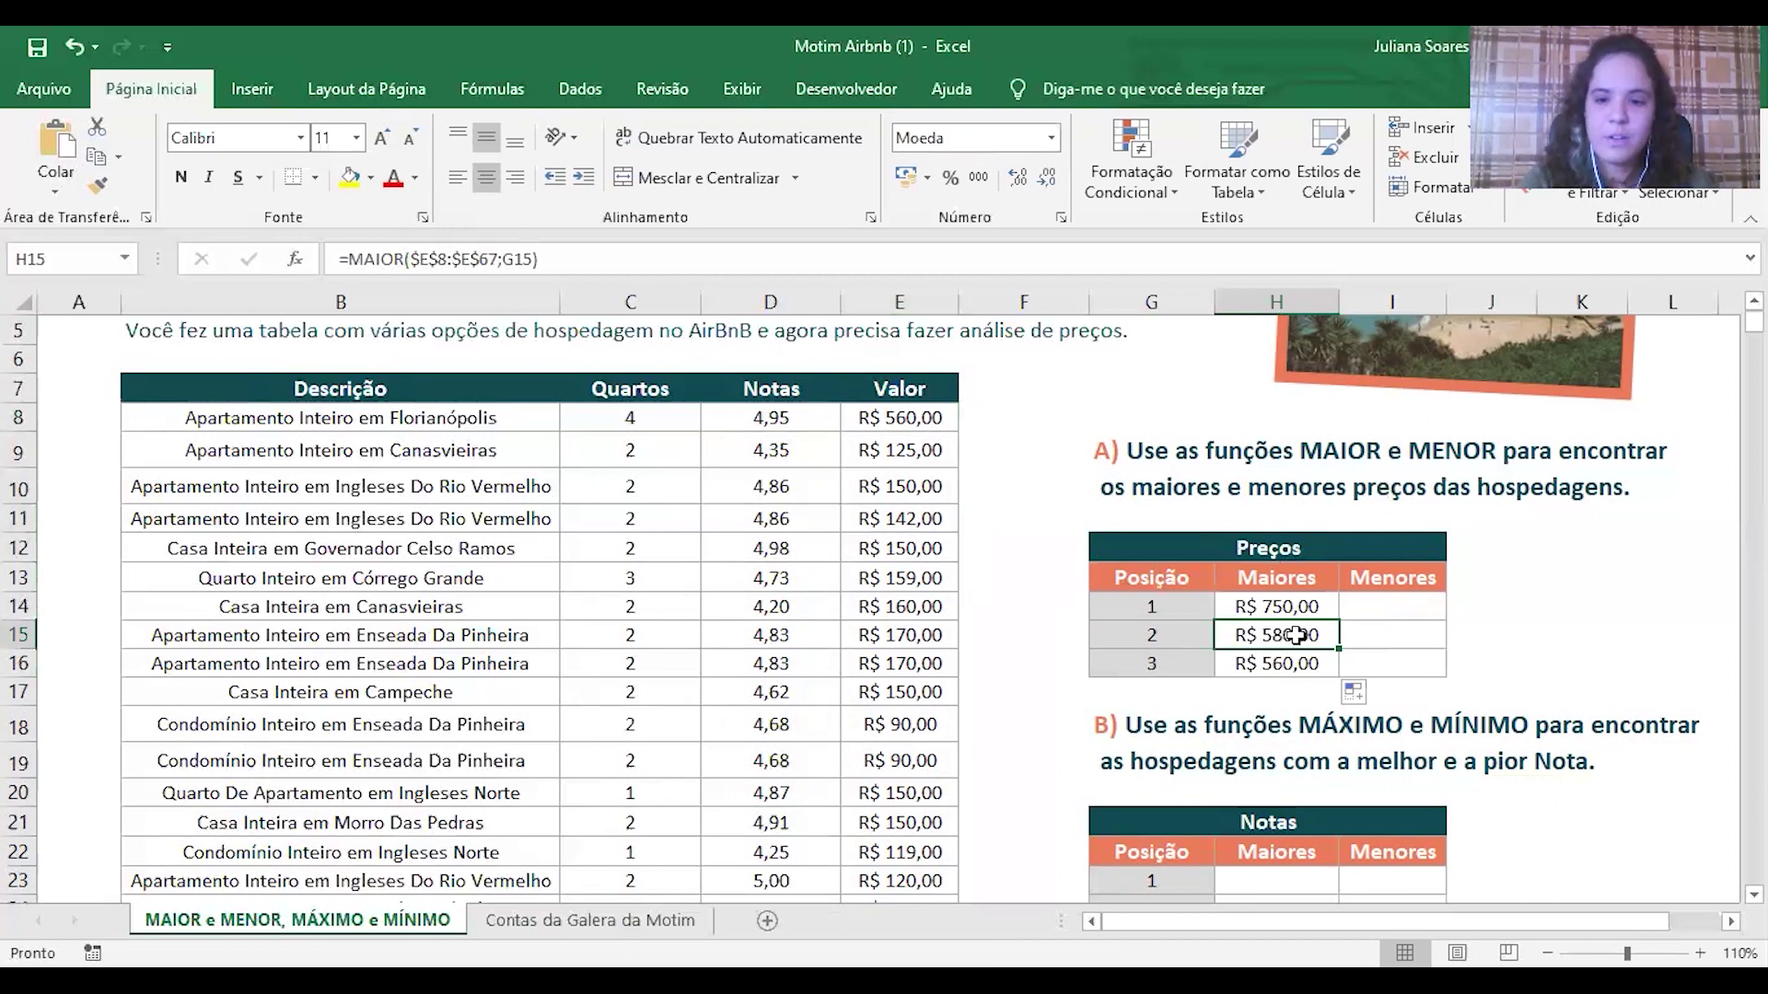
double_click(1313, 630)
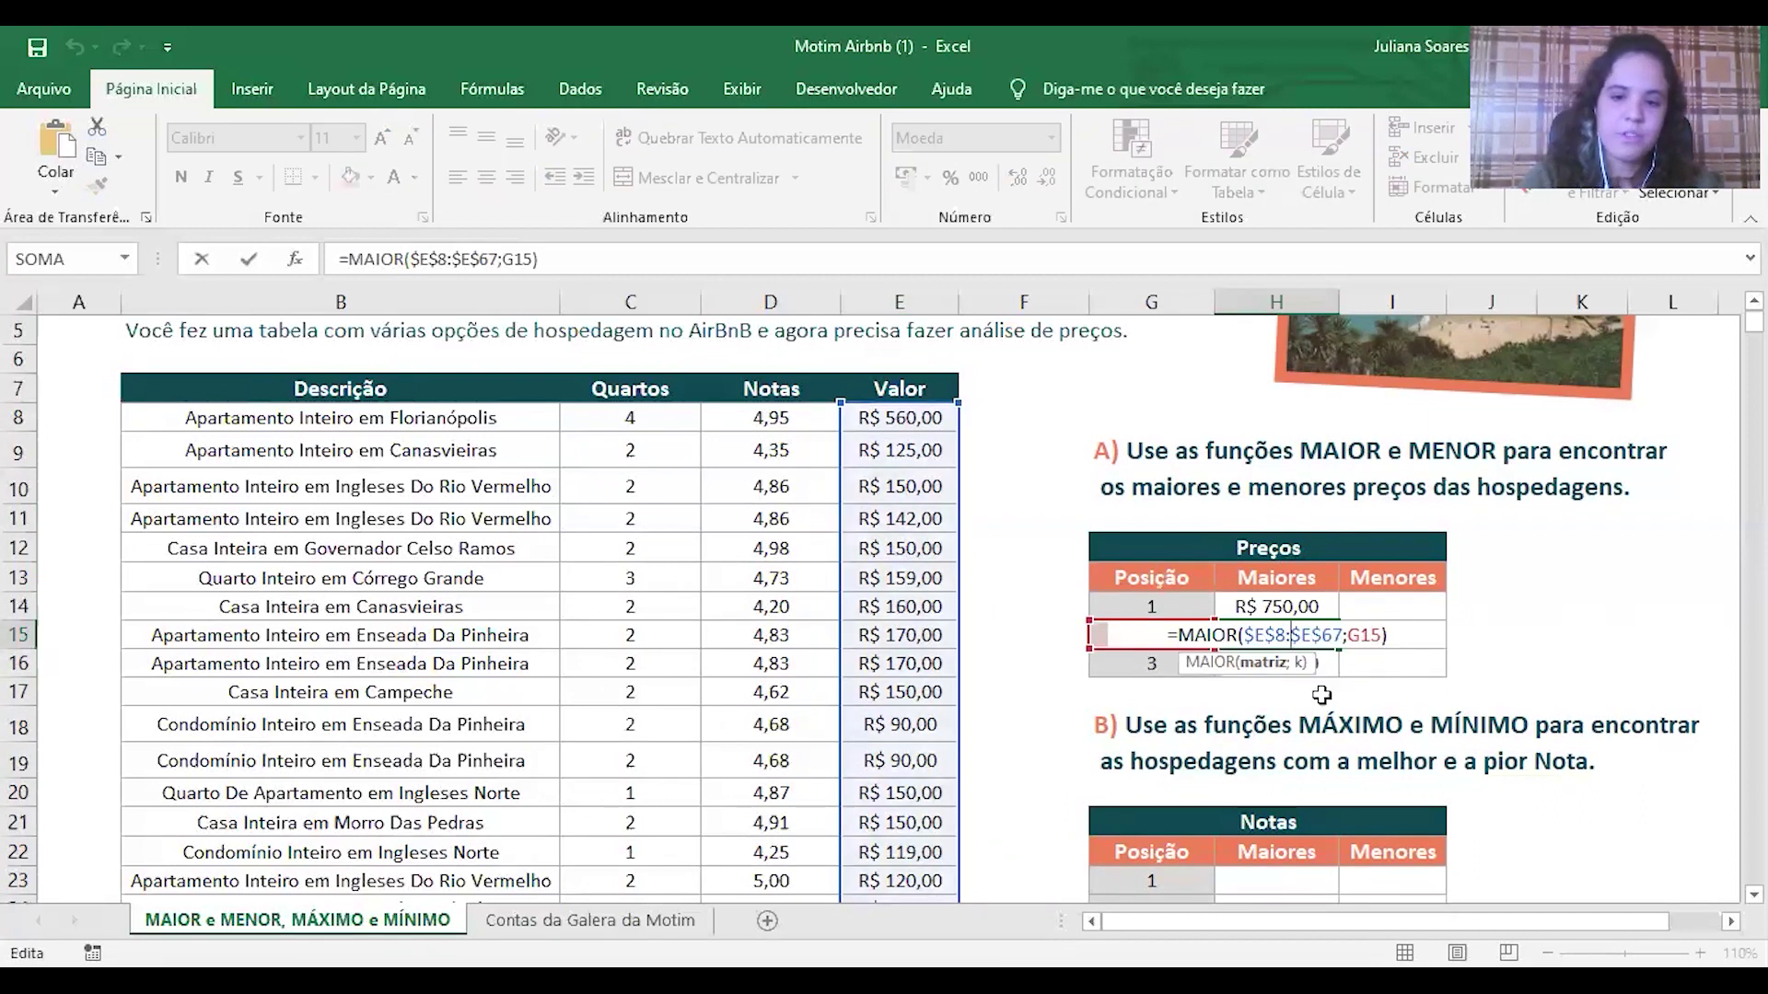
click(1264, 662)
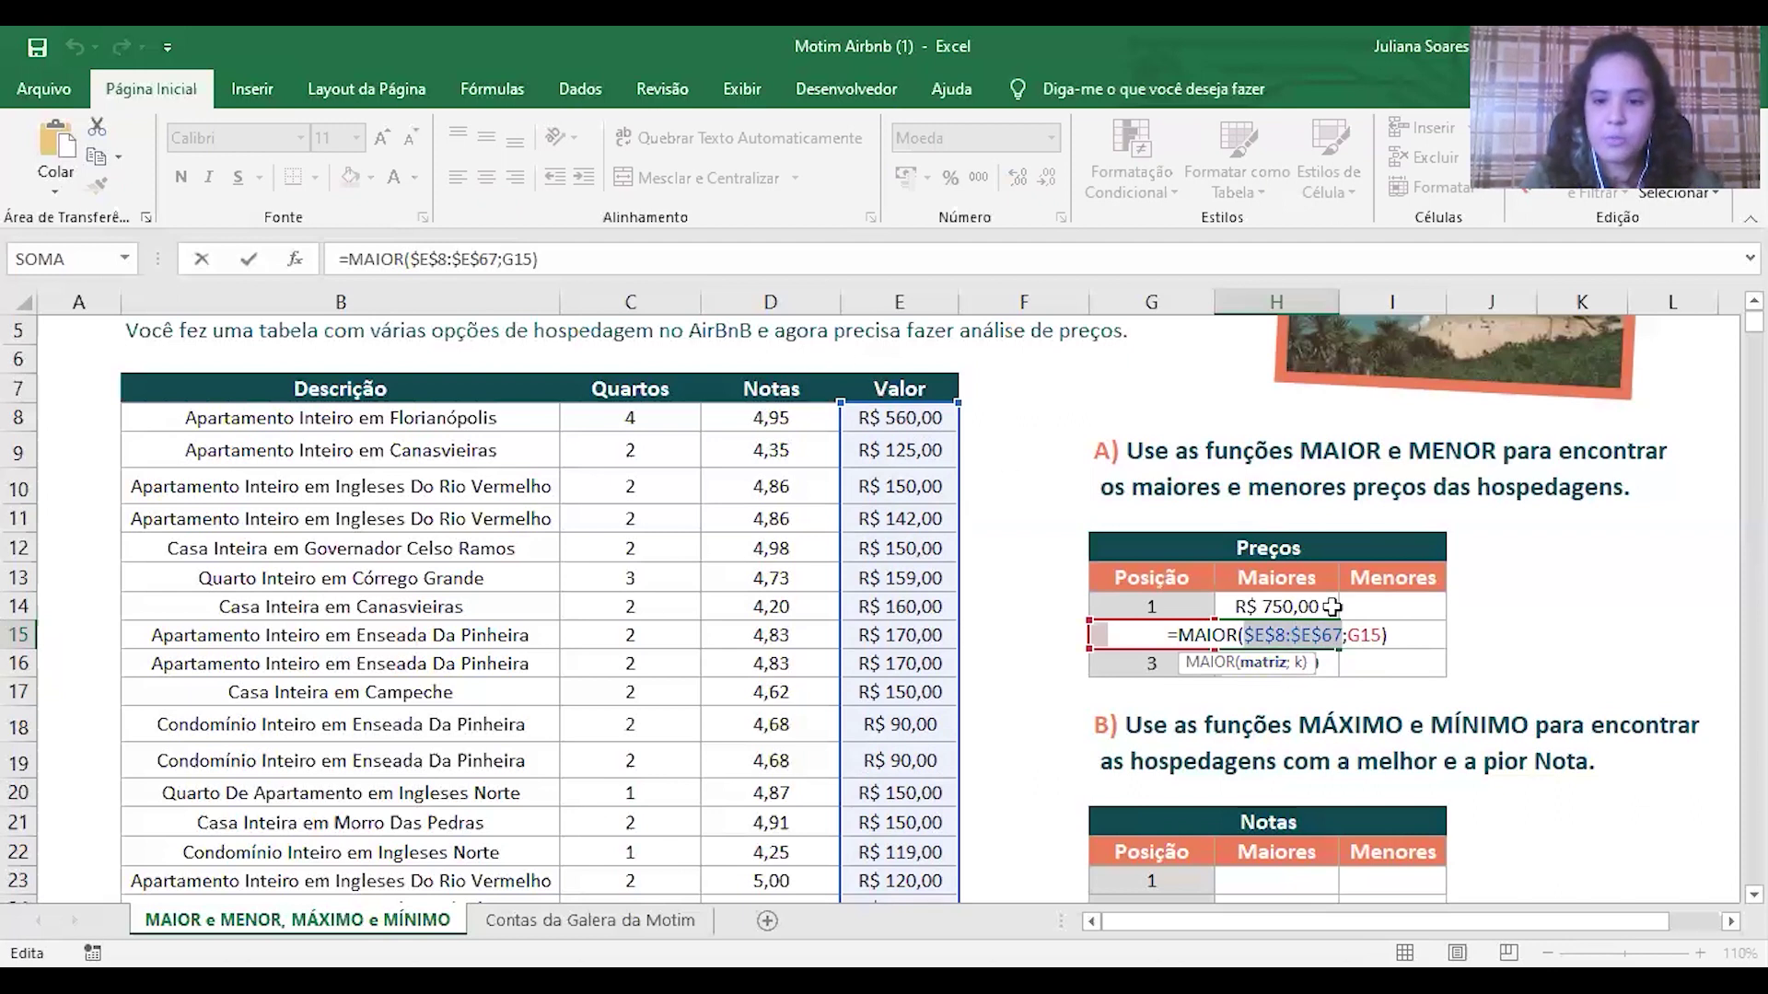
click(1299, 667)
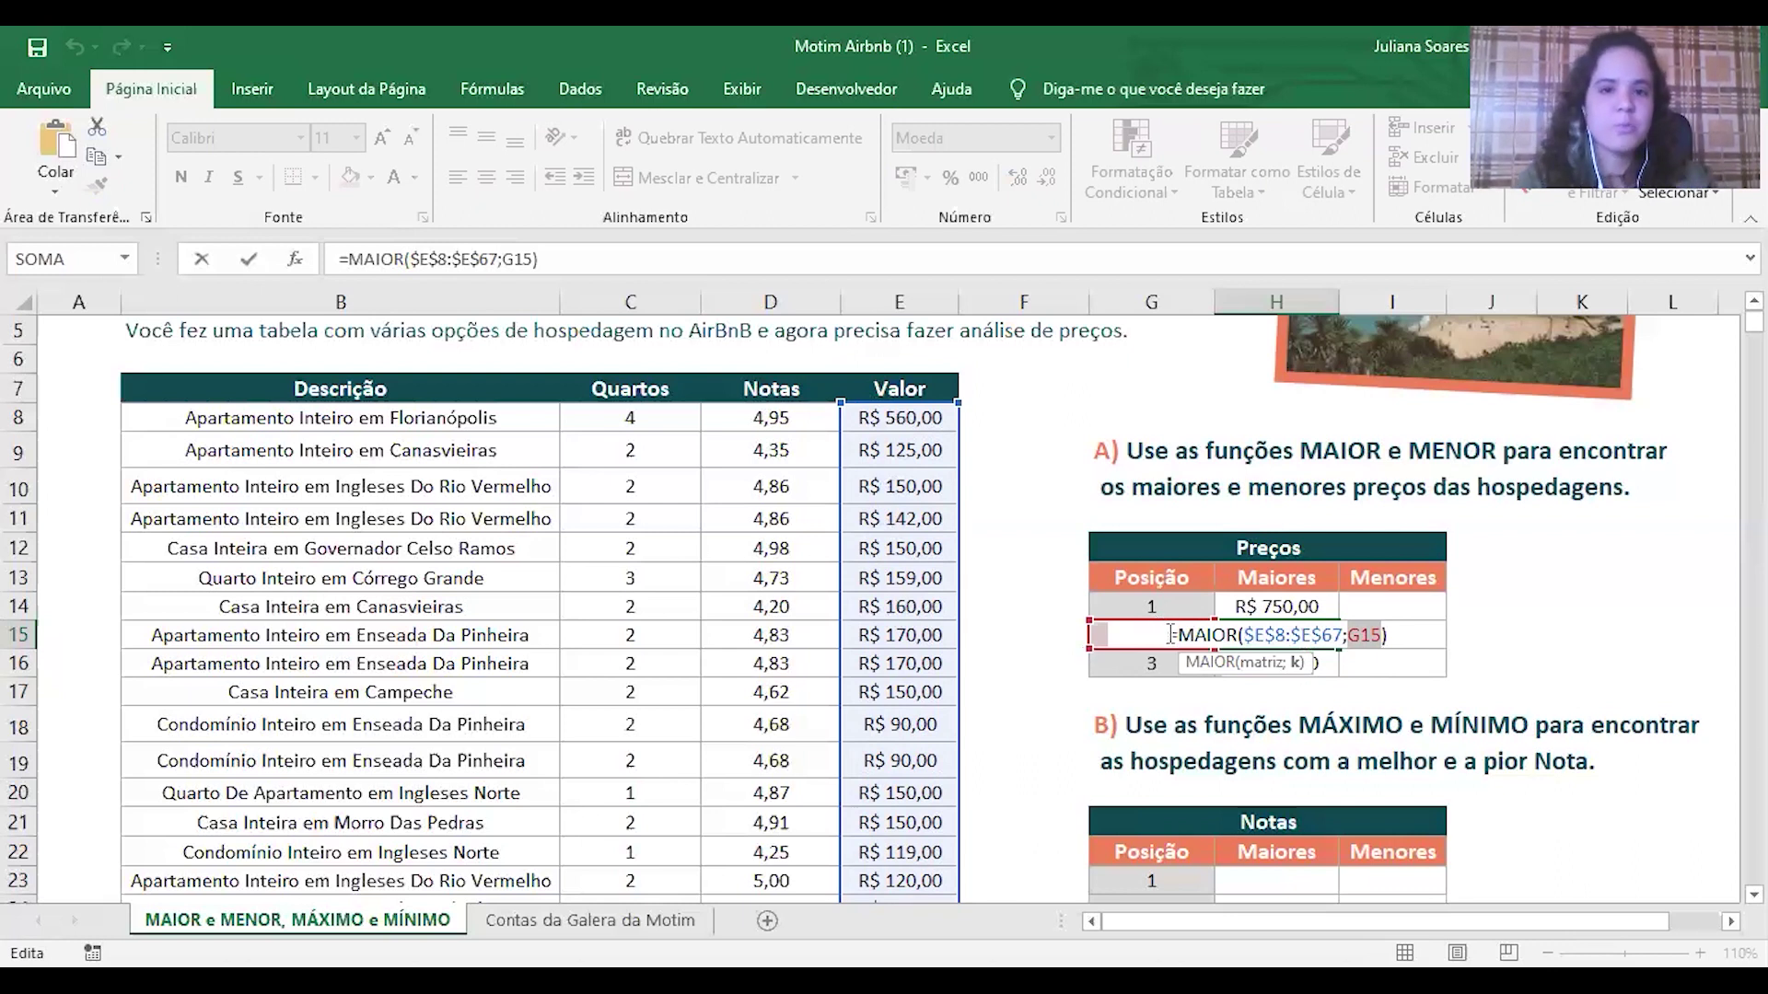
key(ctrl+Return)
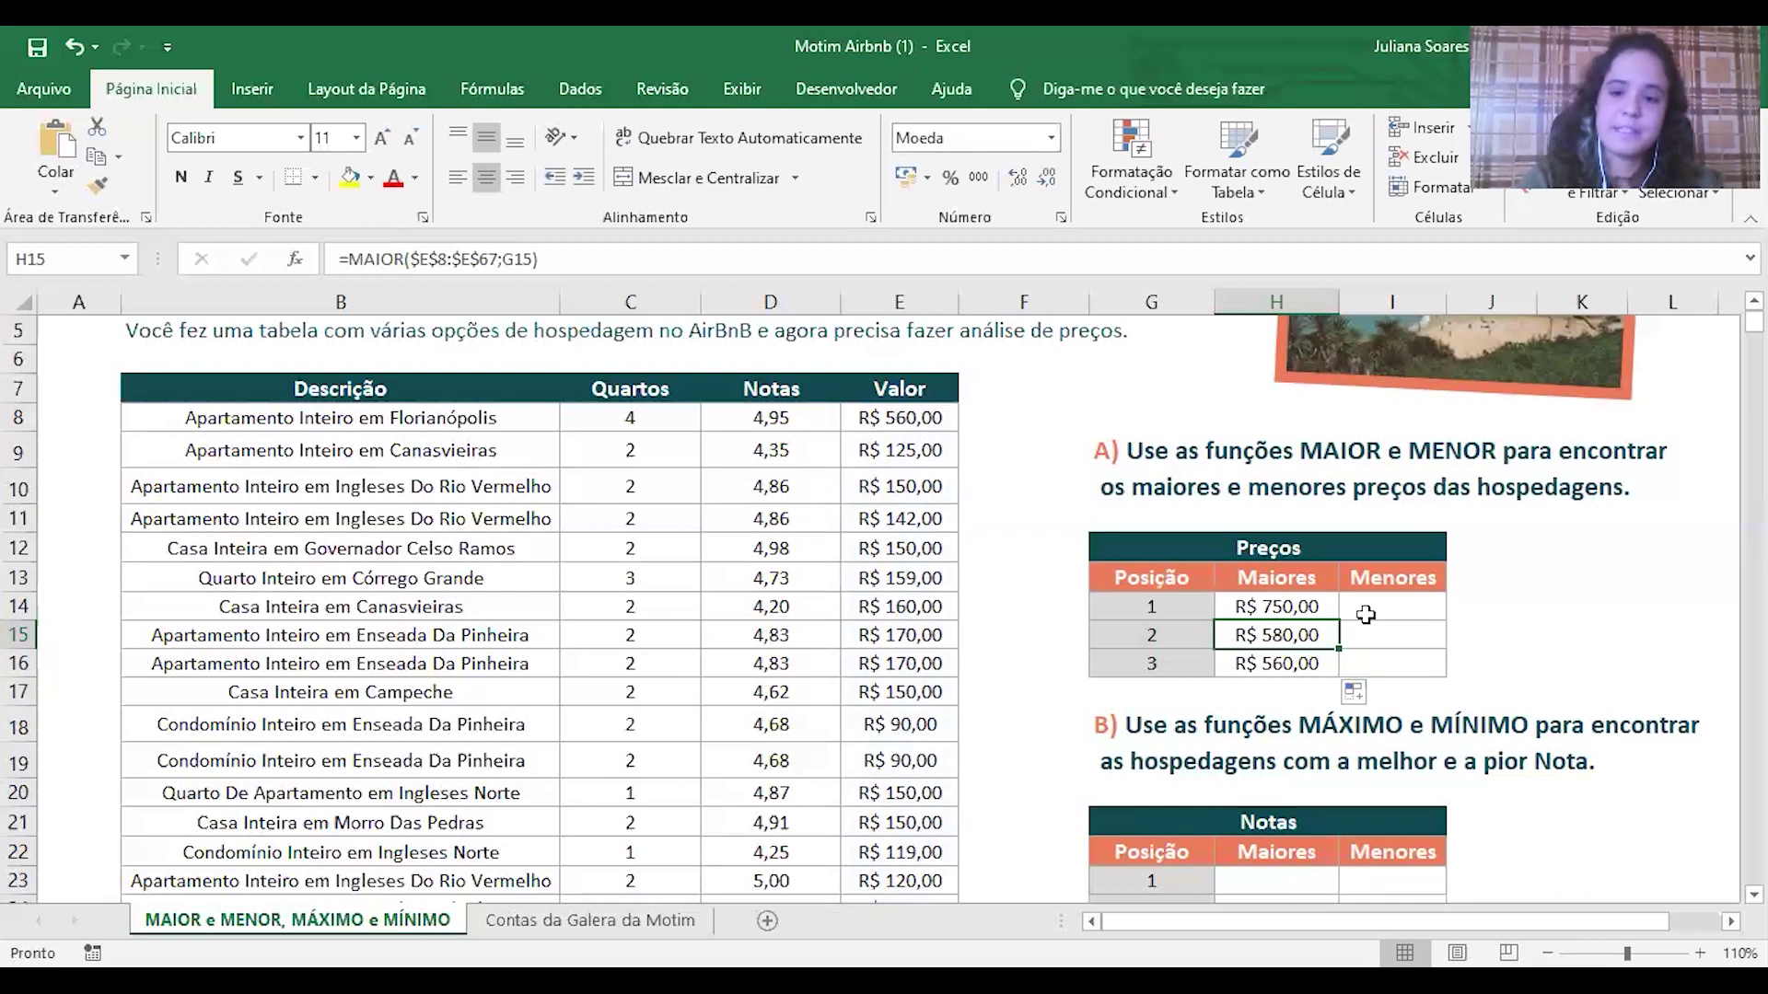
key(Down)
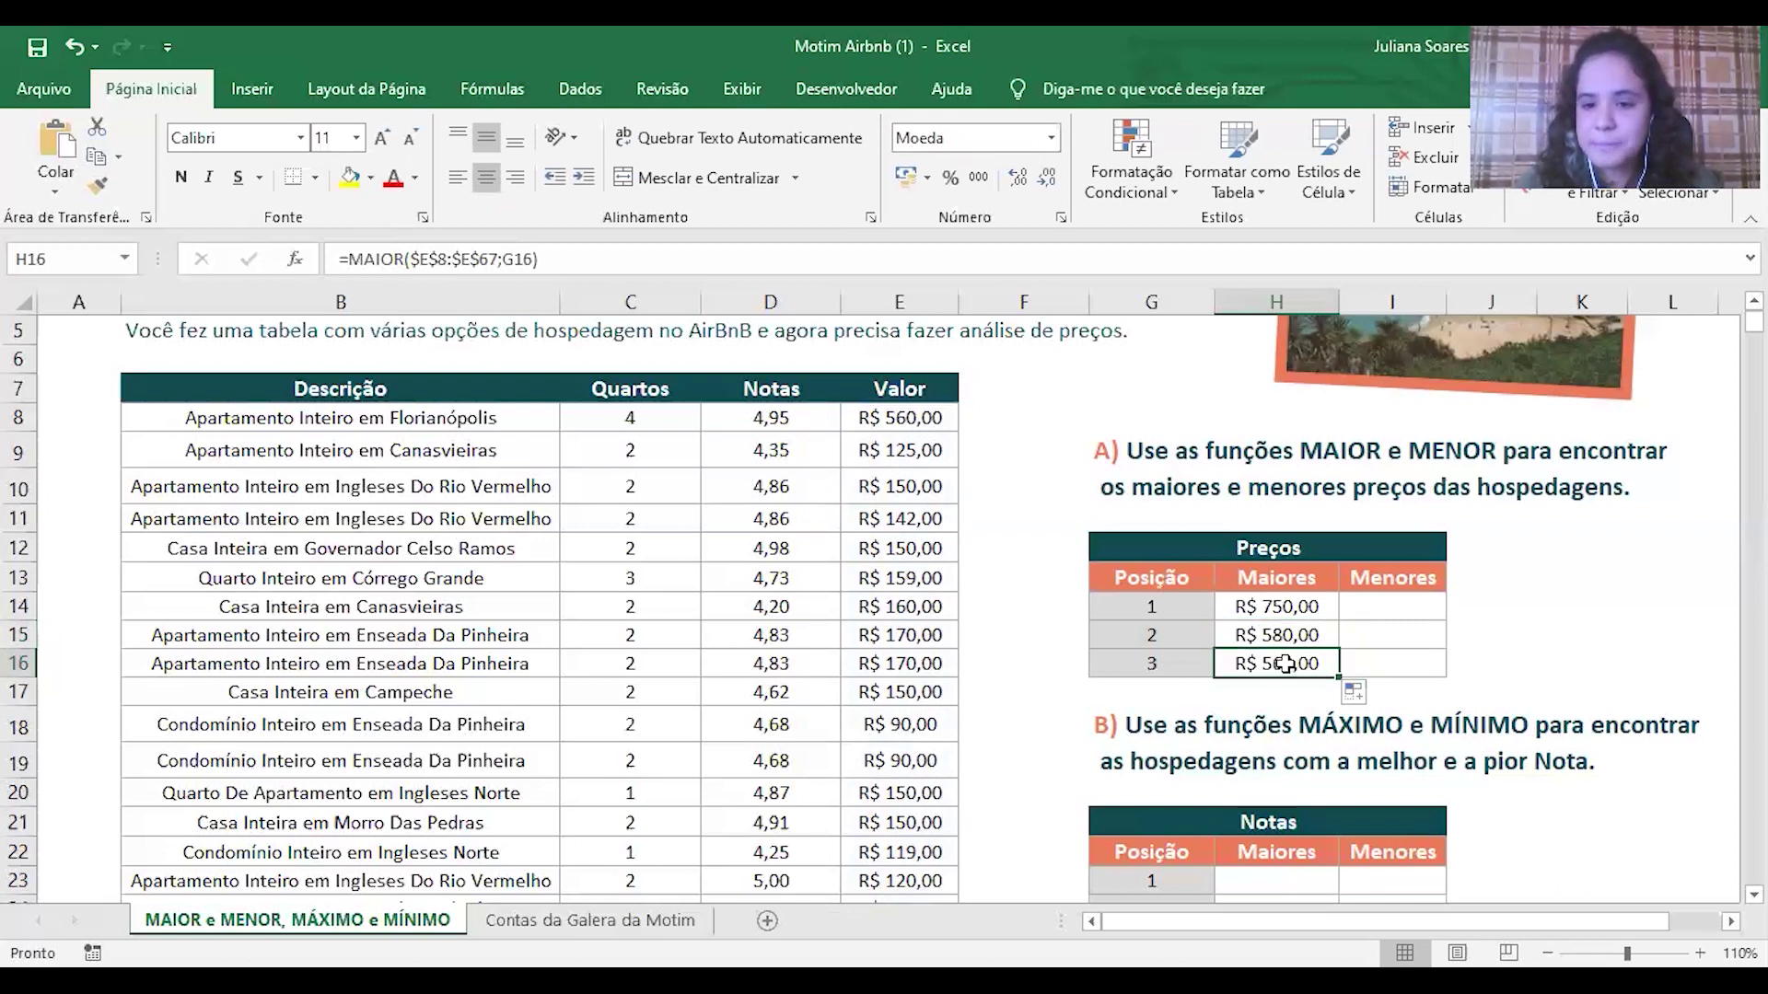
double_click(1290, 663)
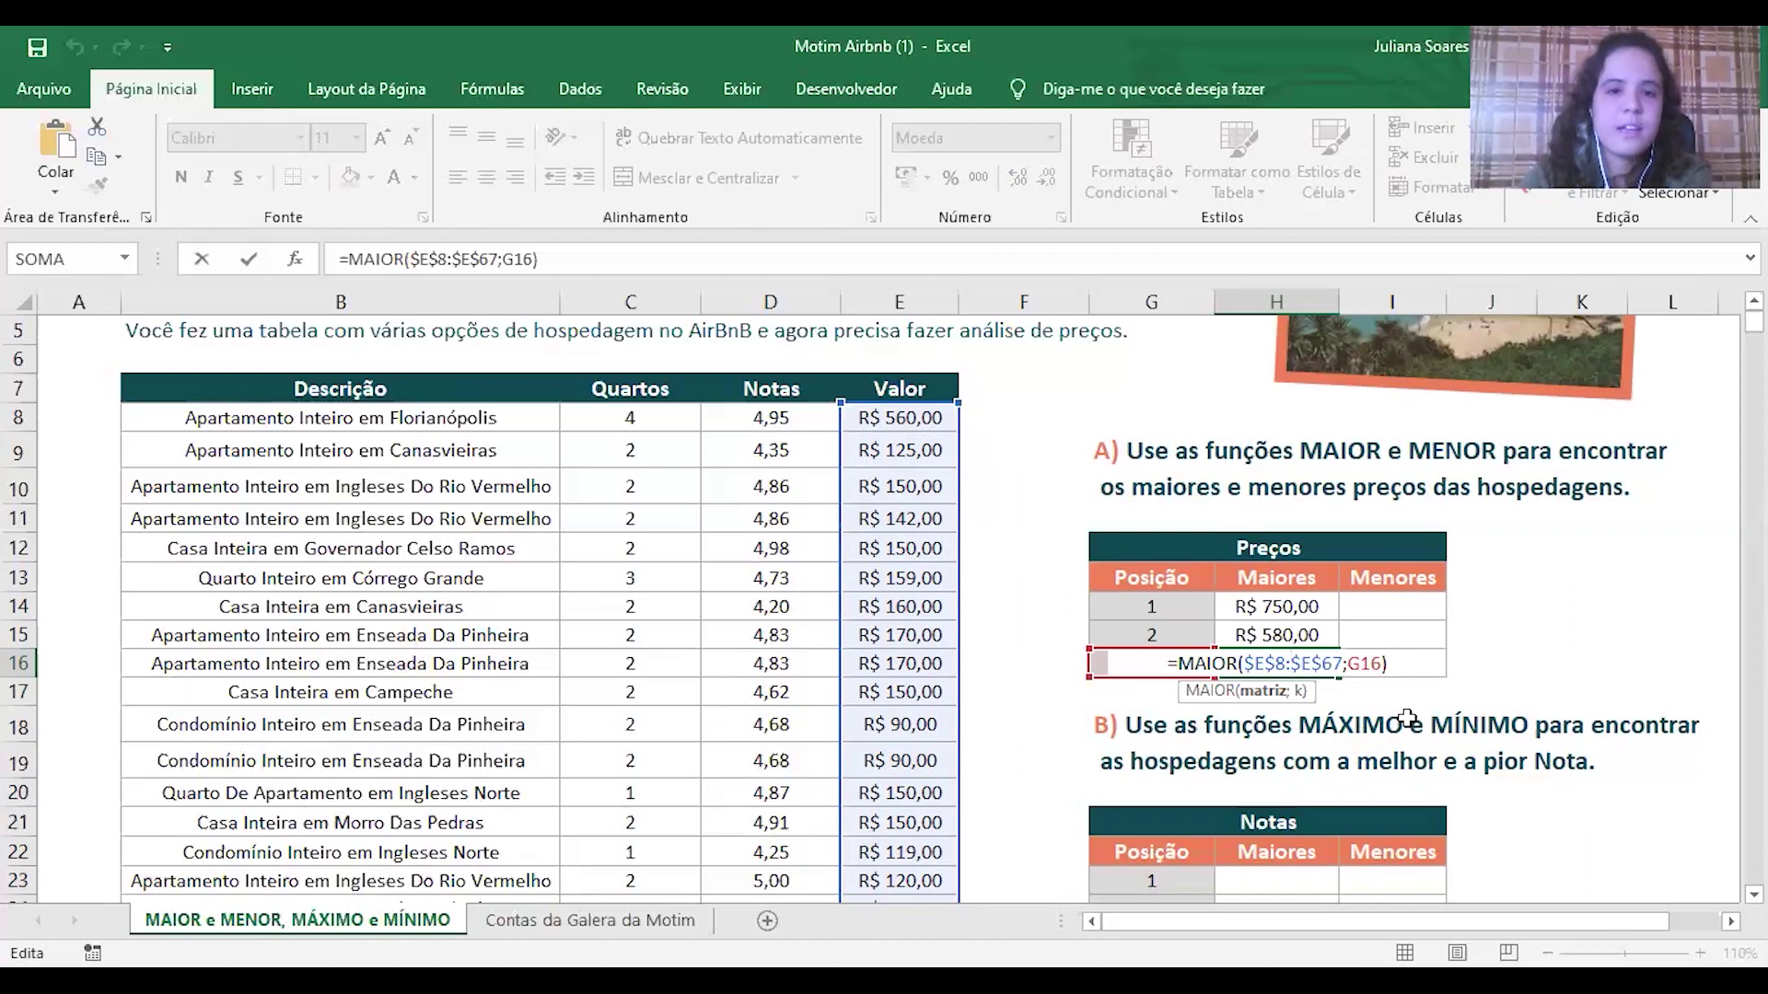
key(ctrl+Return)
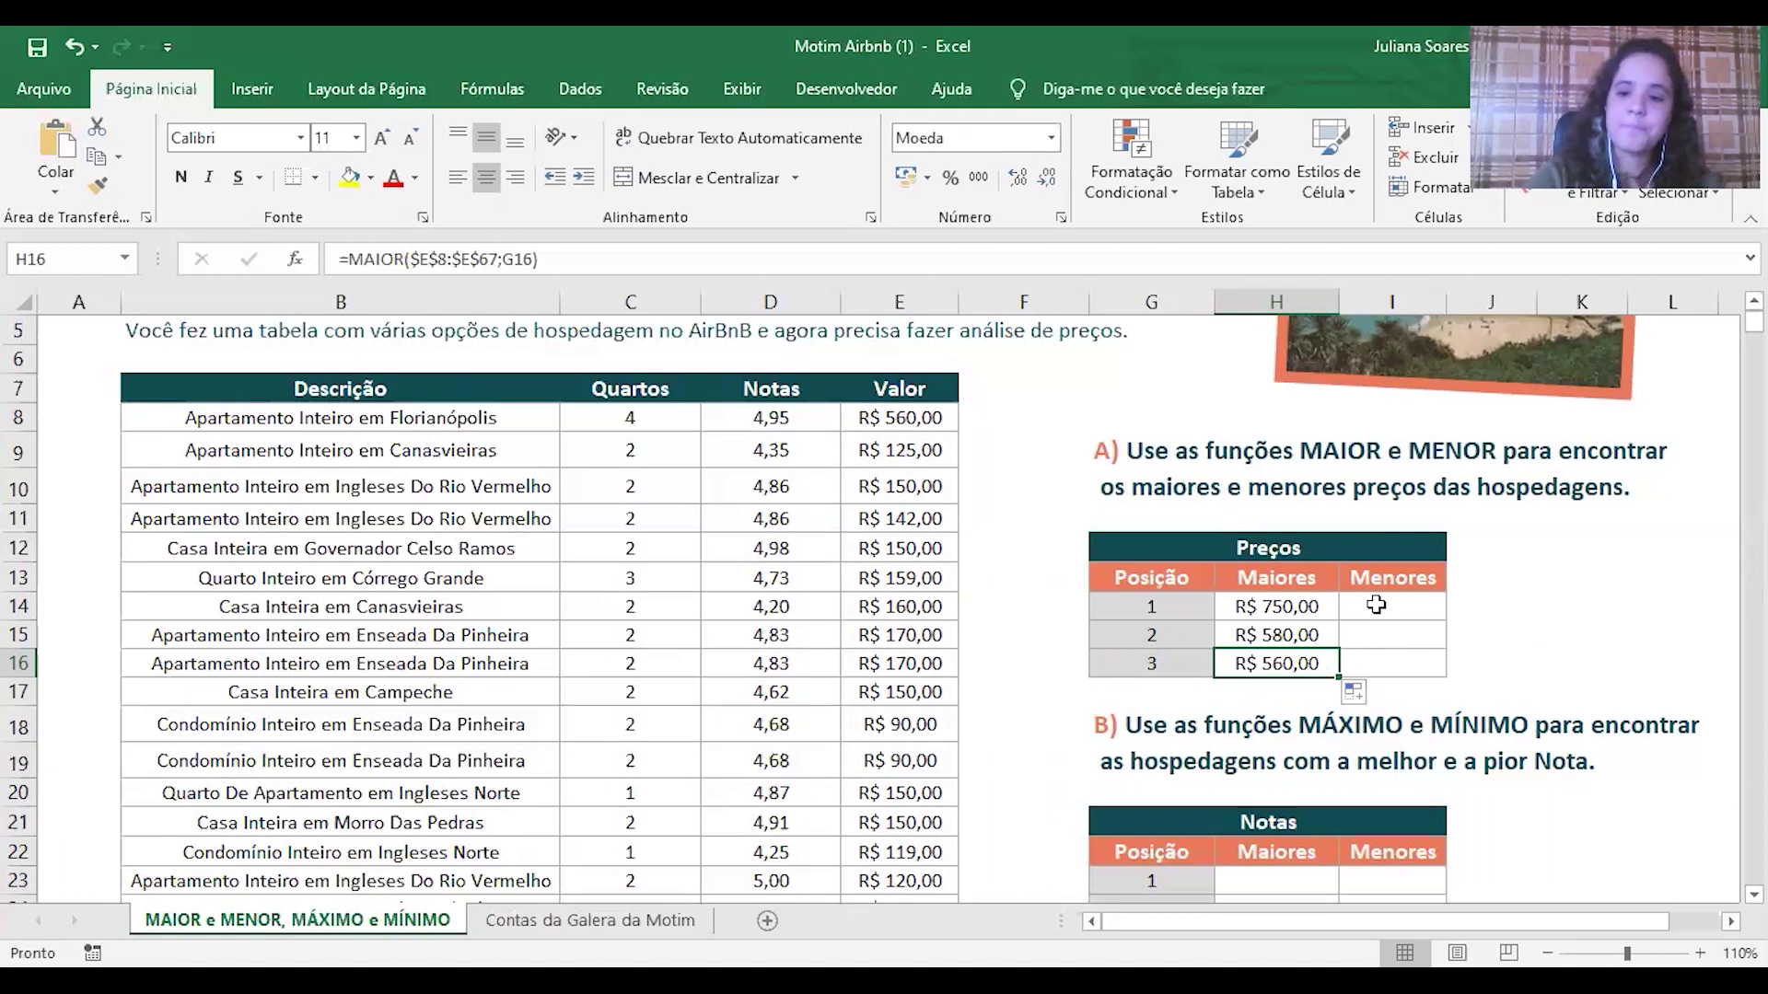
click(1376, 605)
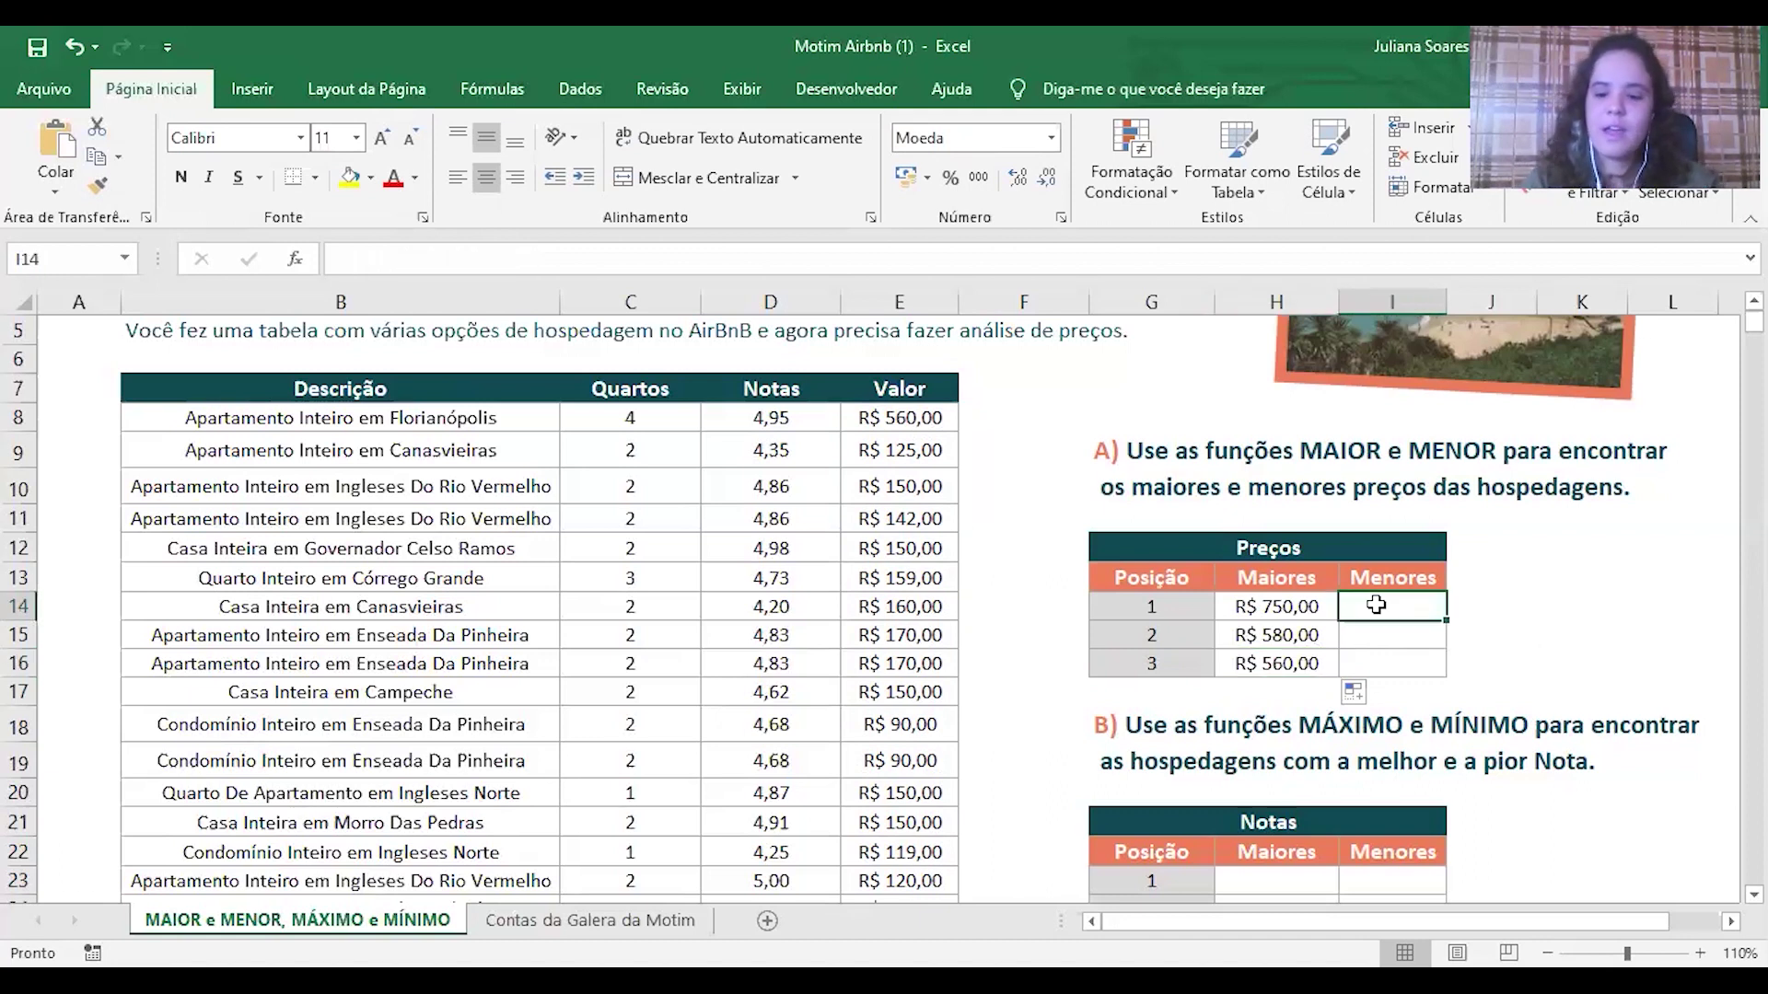
Step: Enter =MENOR($E$8:$E$67;G14) in I14, returning the lowest price R$ 80,00
text(=)
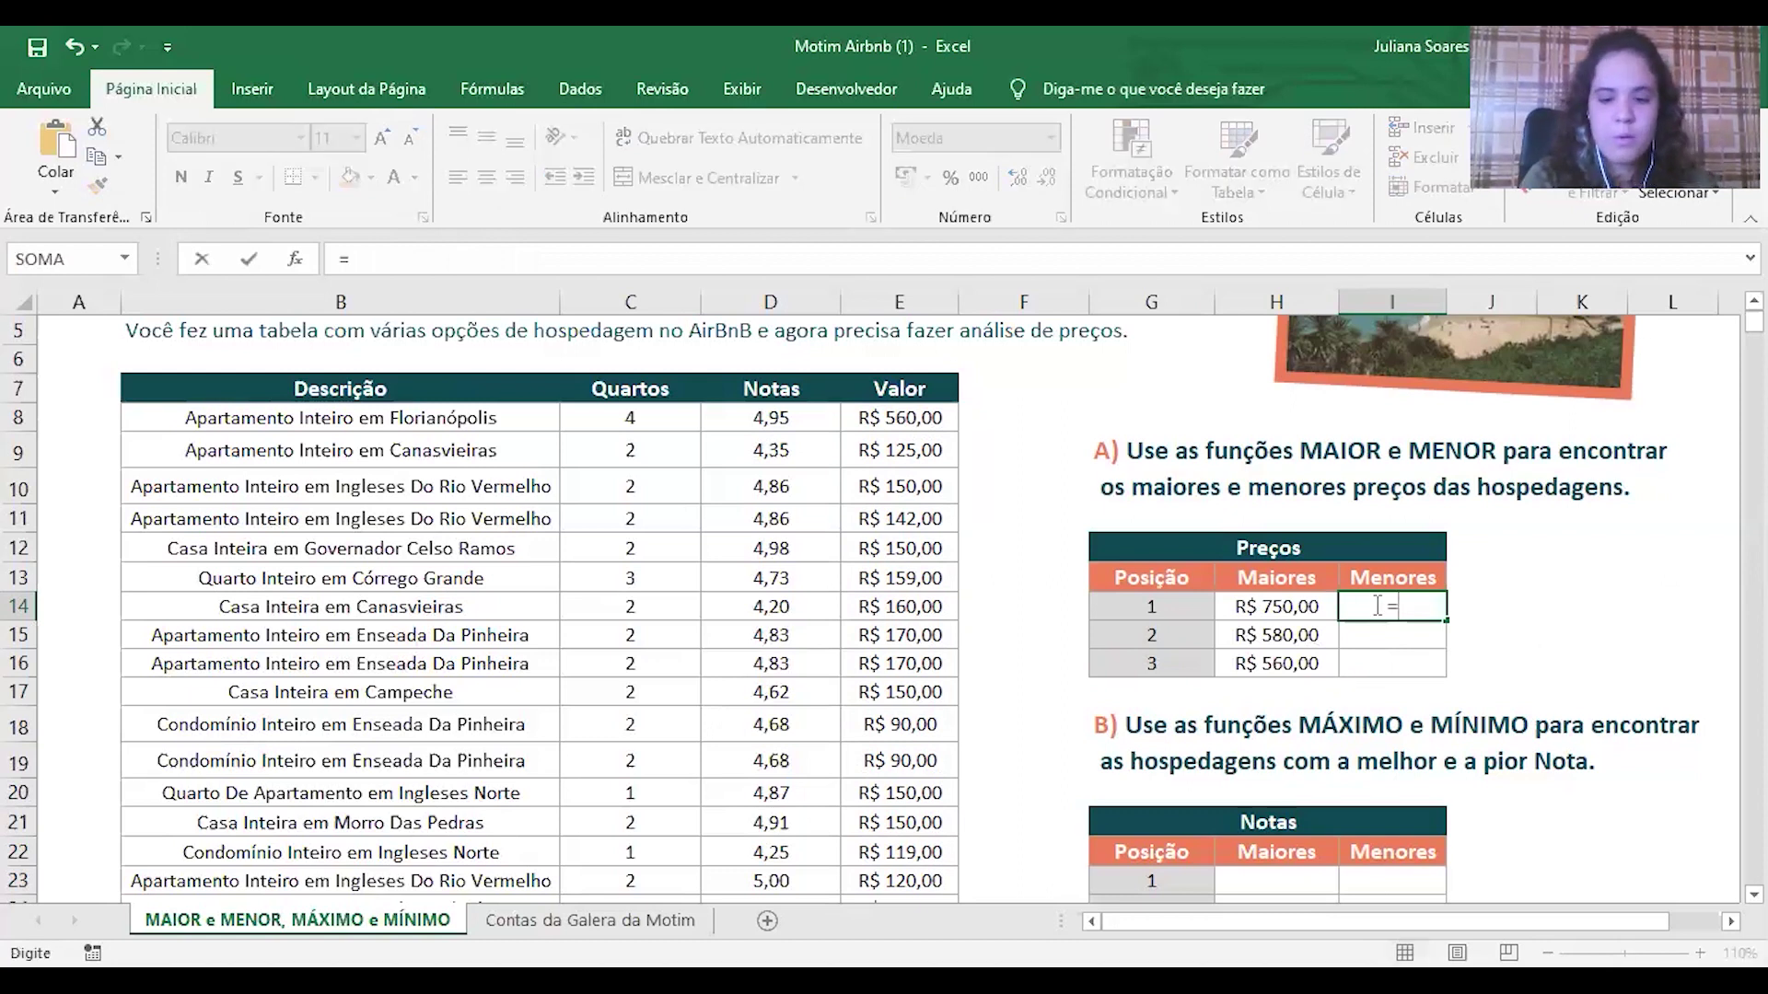
text(men)
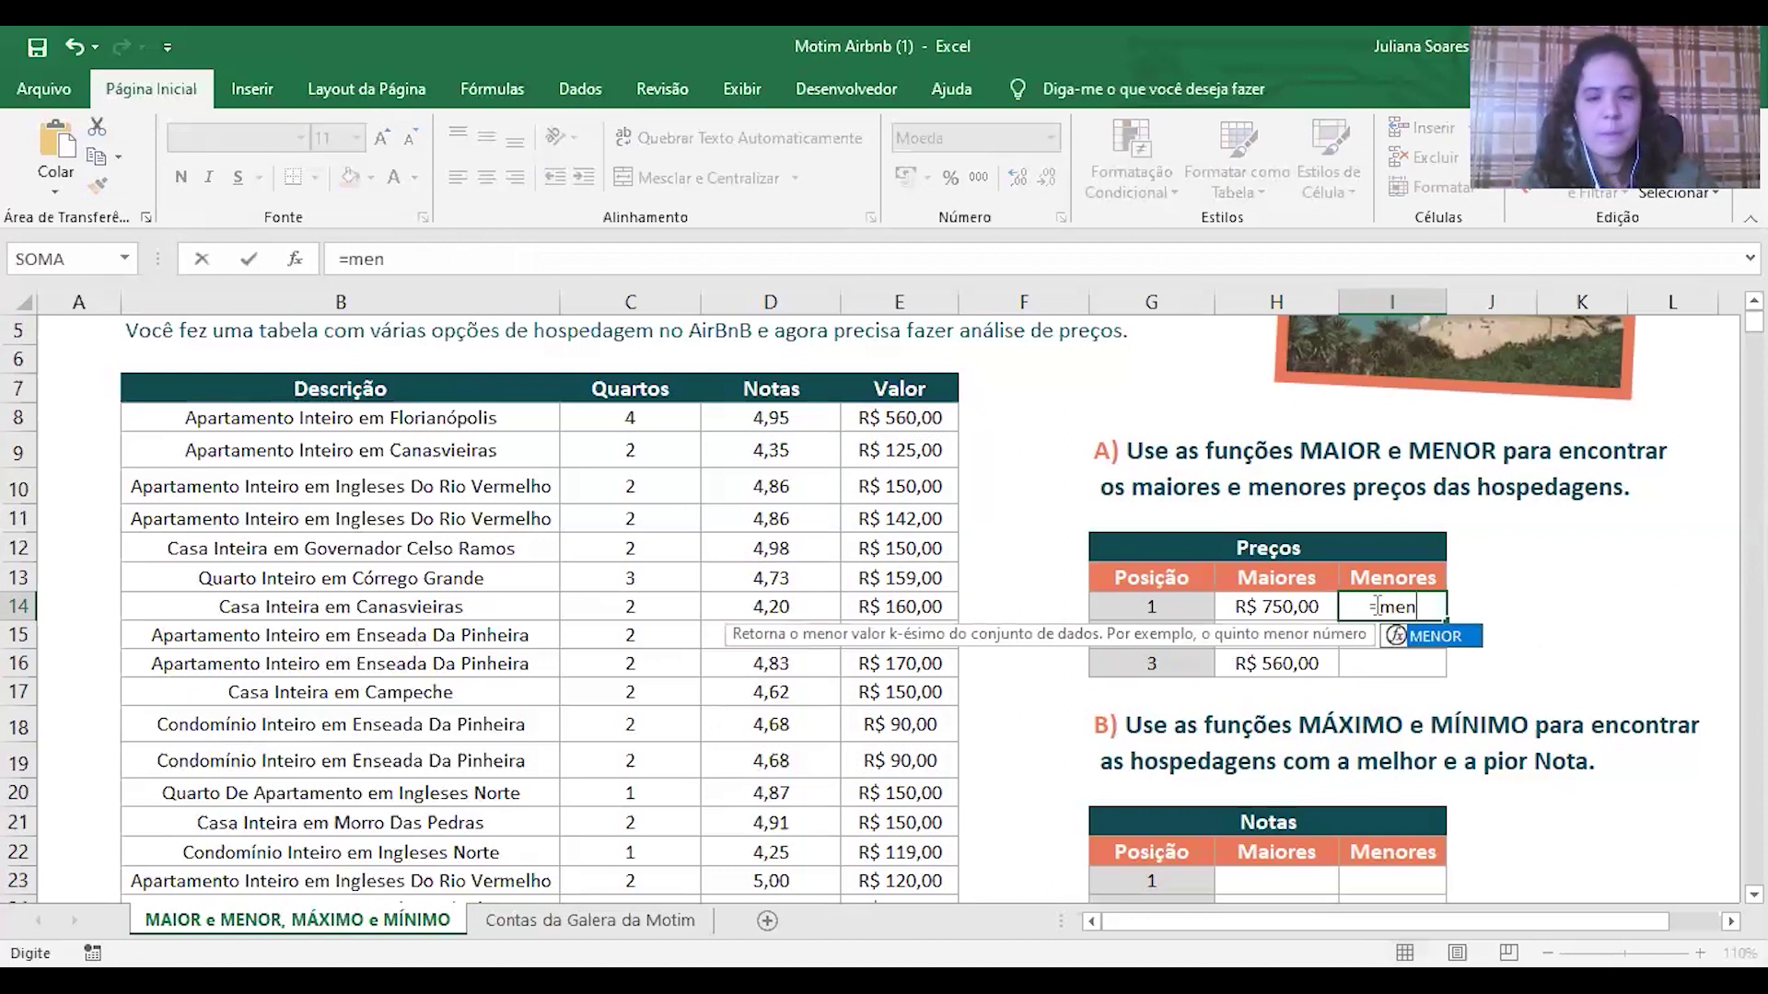
key(Tab)
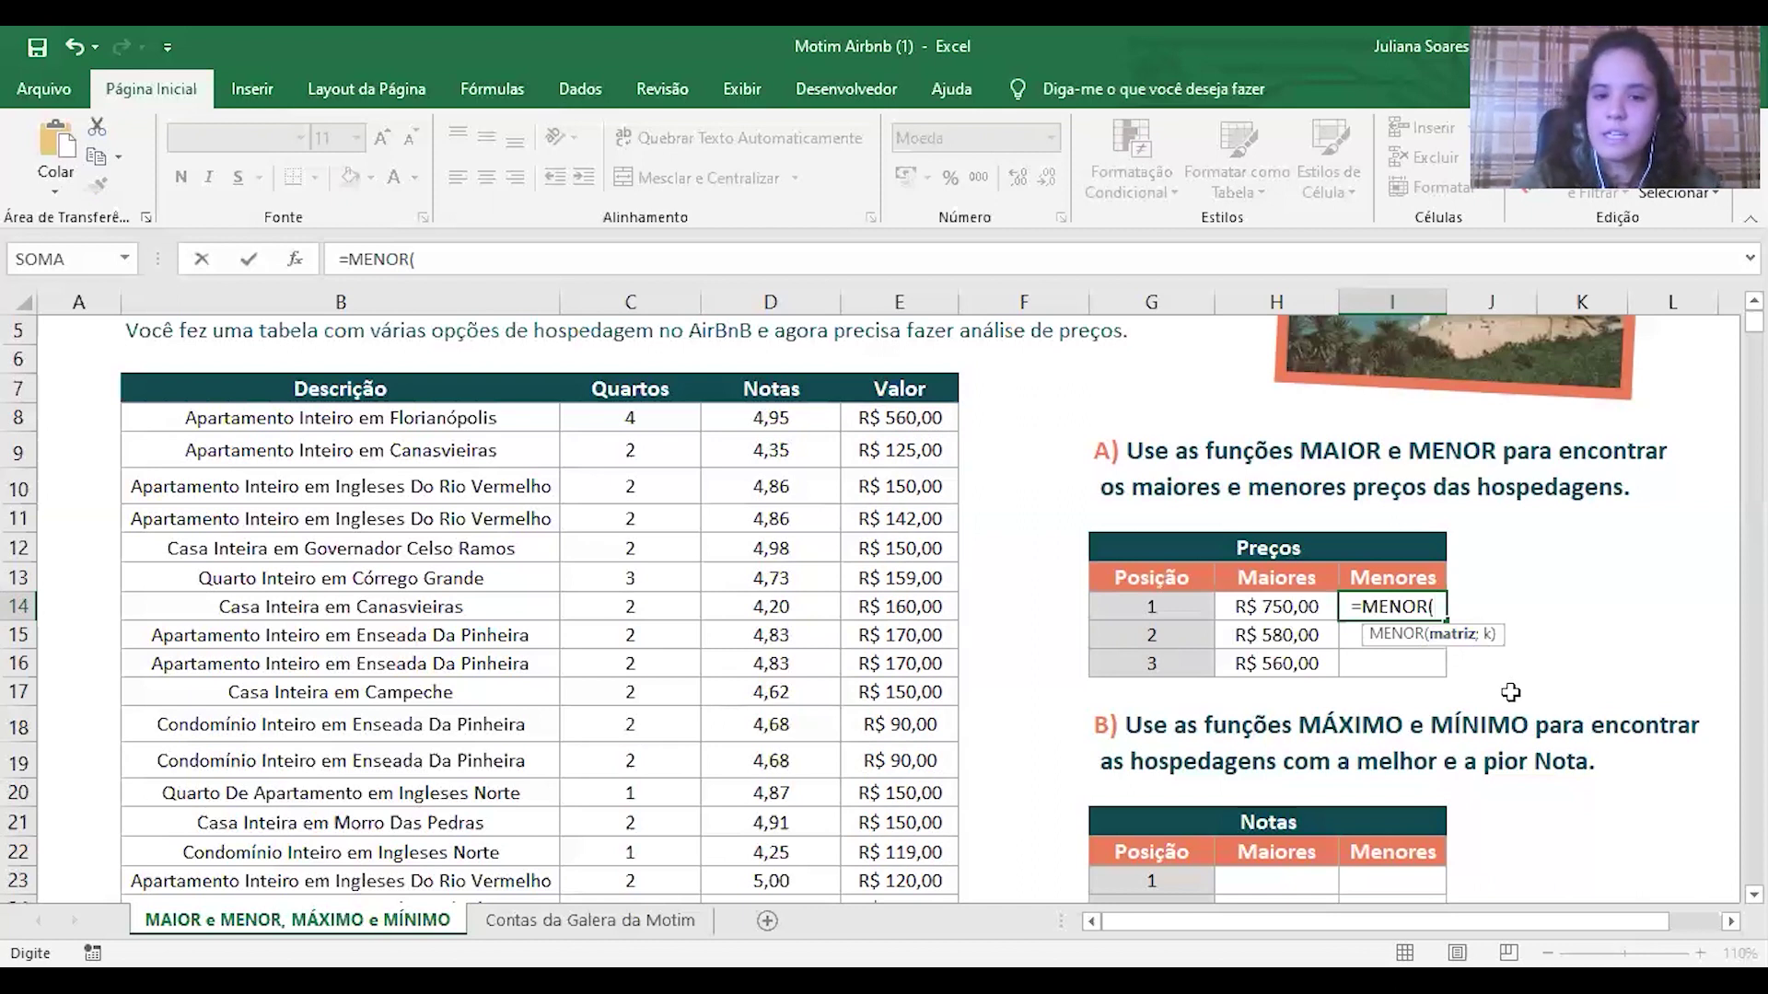
click(889, 413)
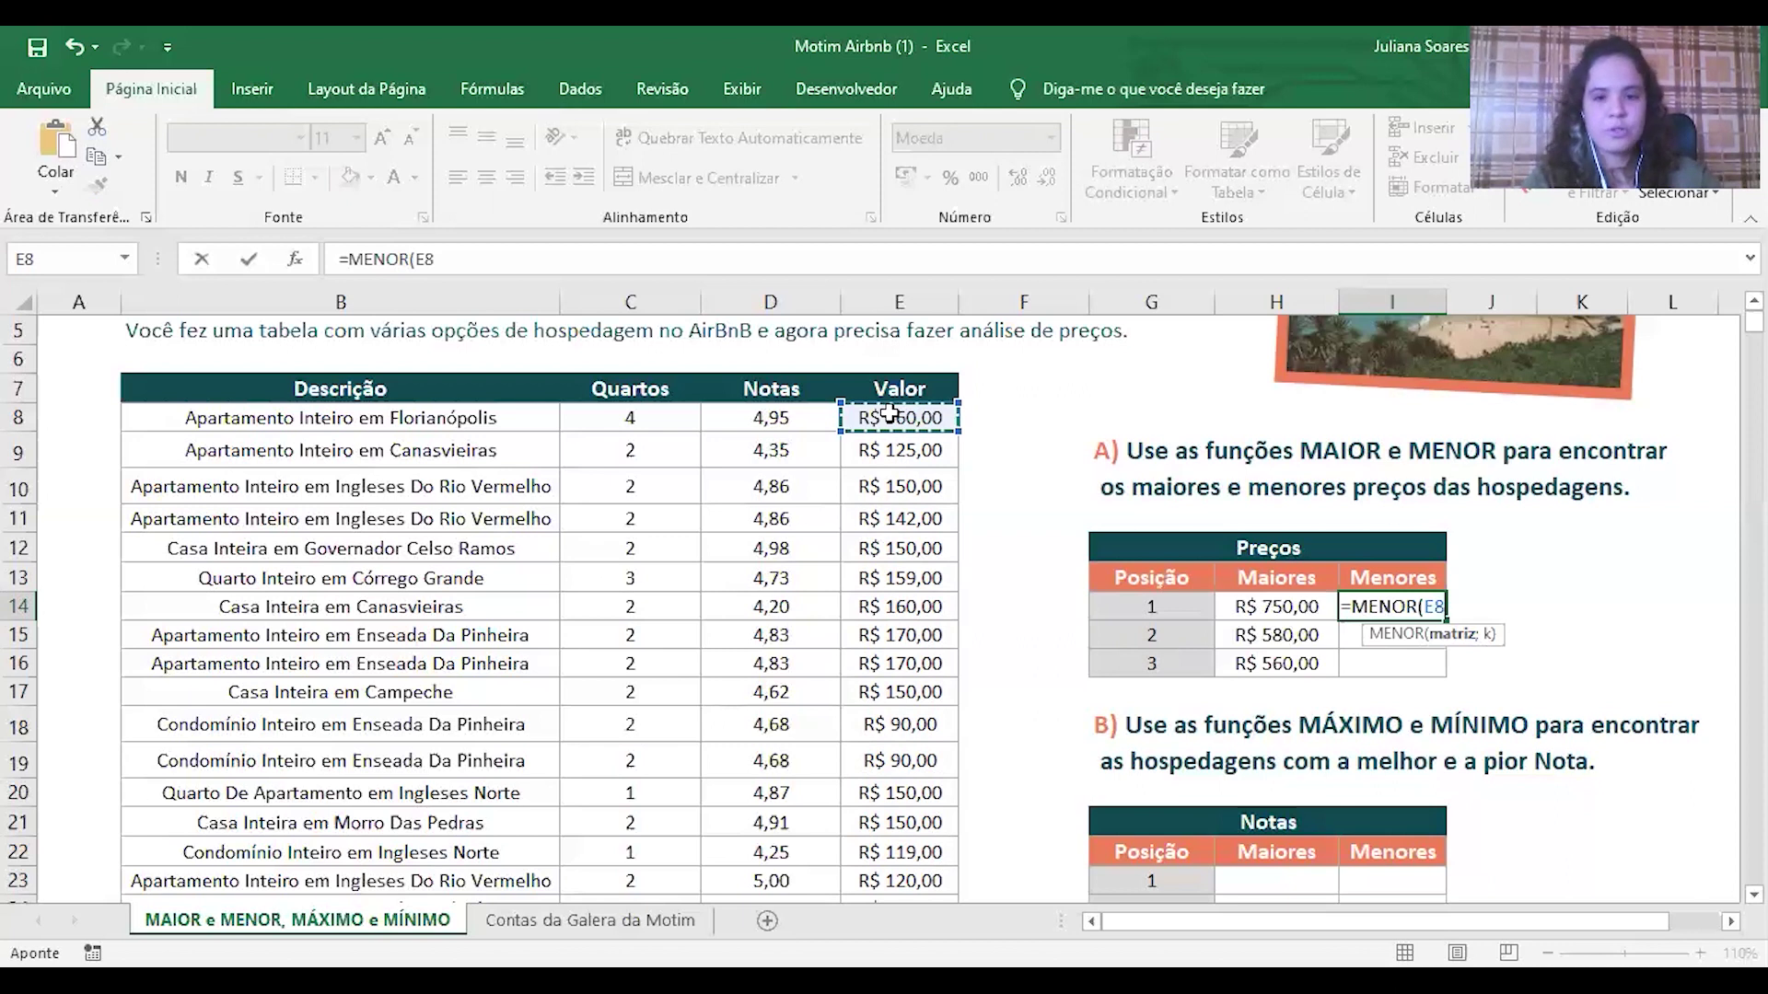
key(ctrl+shift+Down)
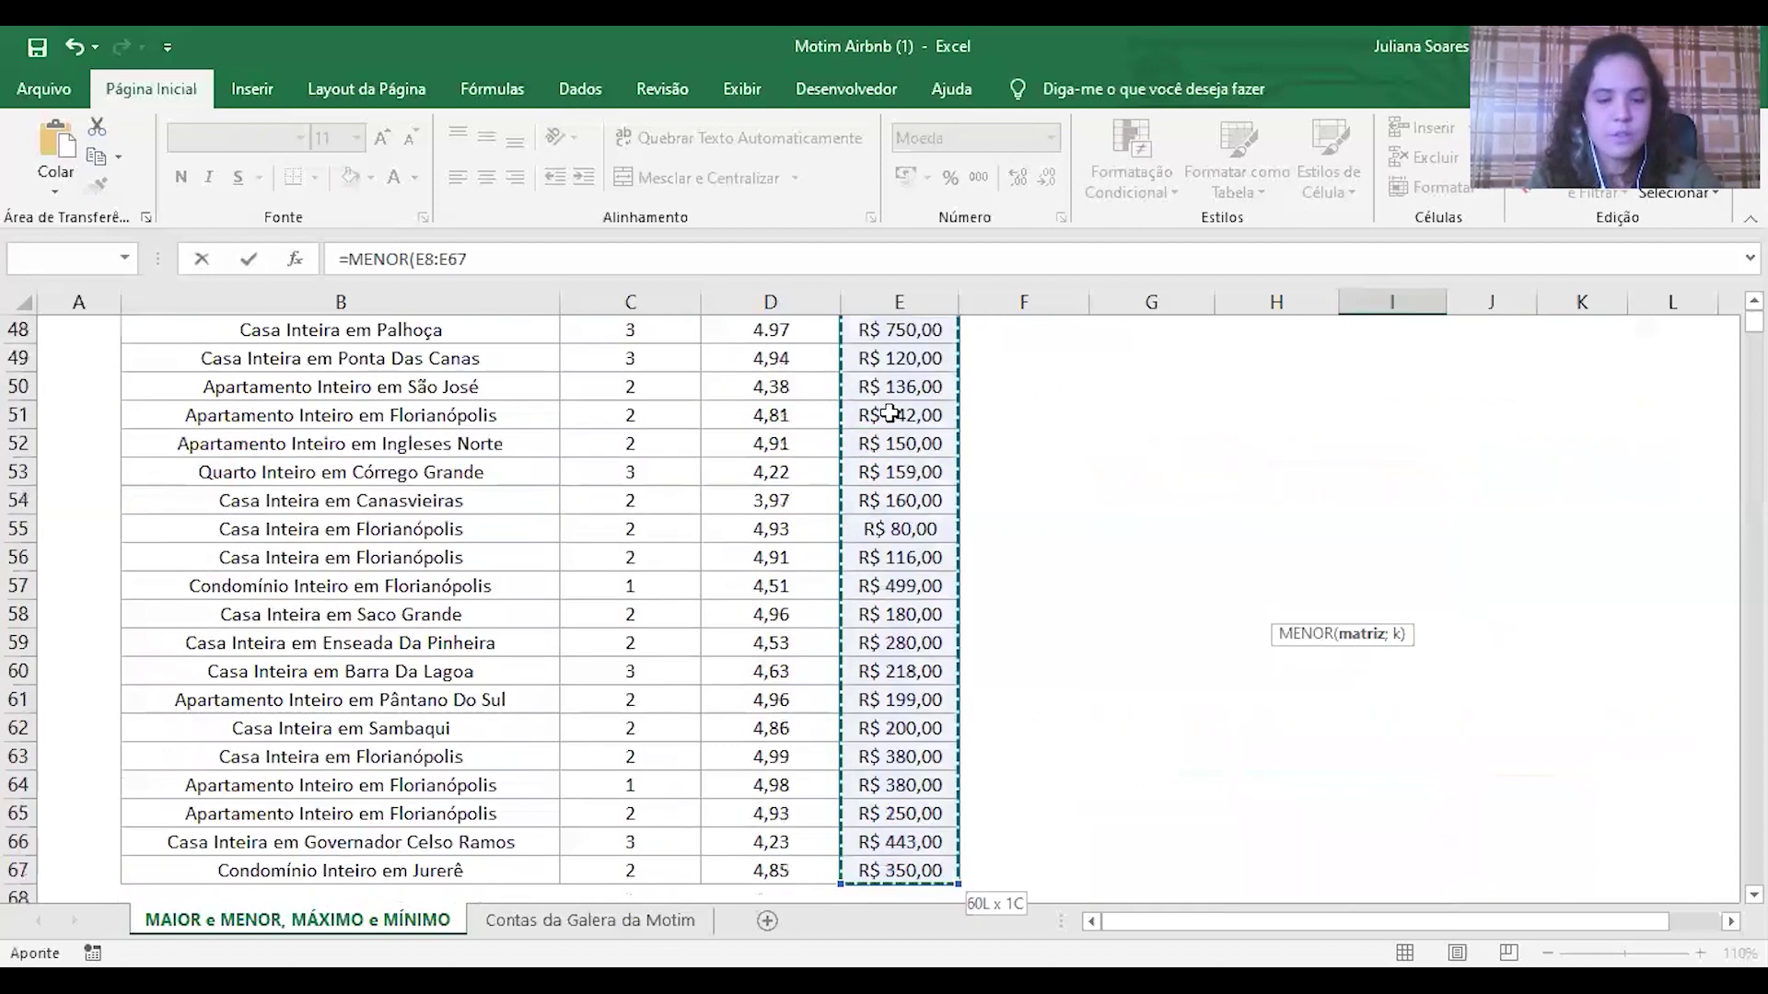
key(F4)
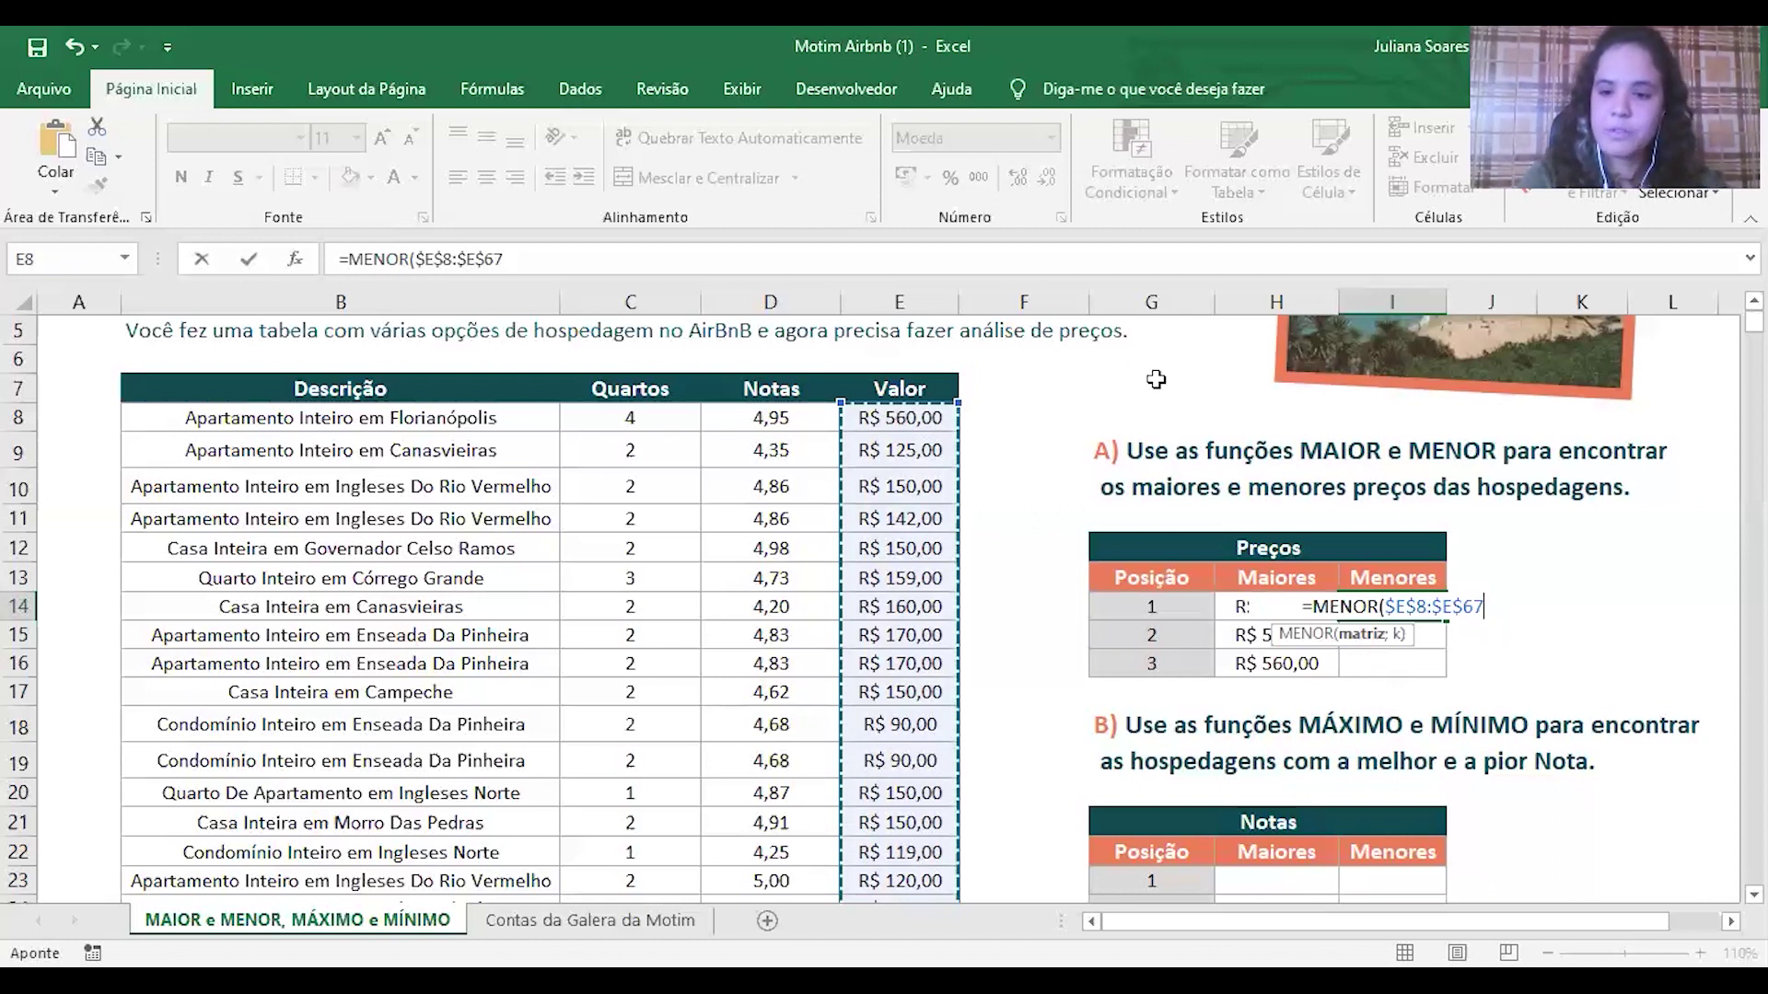
text(;)
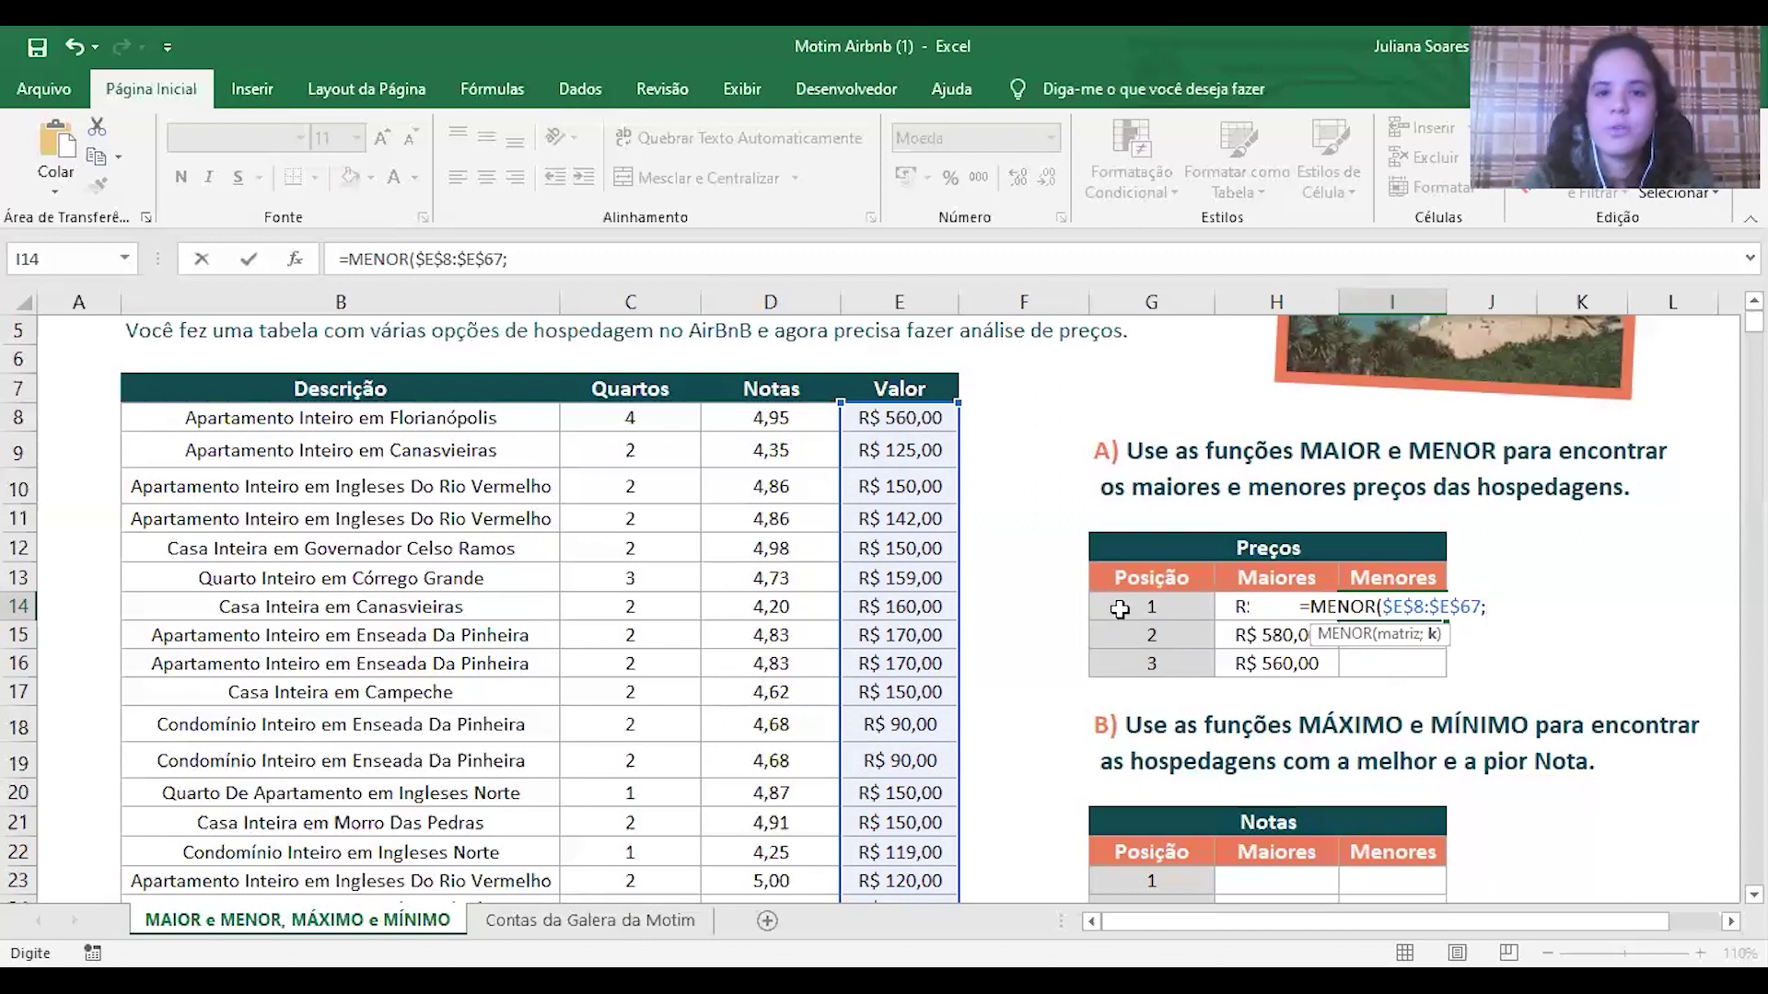
text(1)
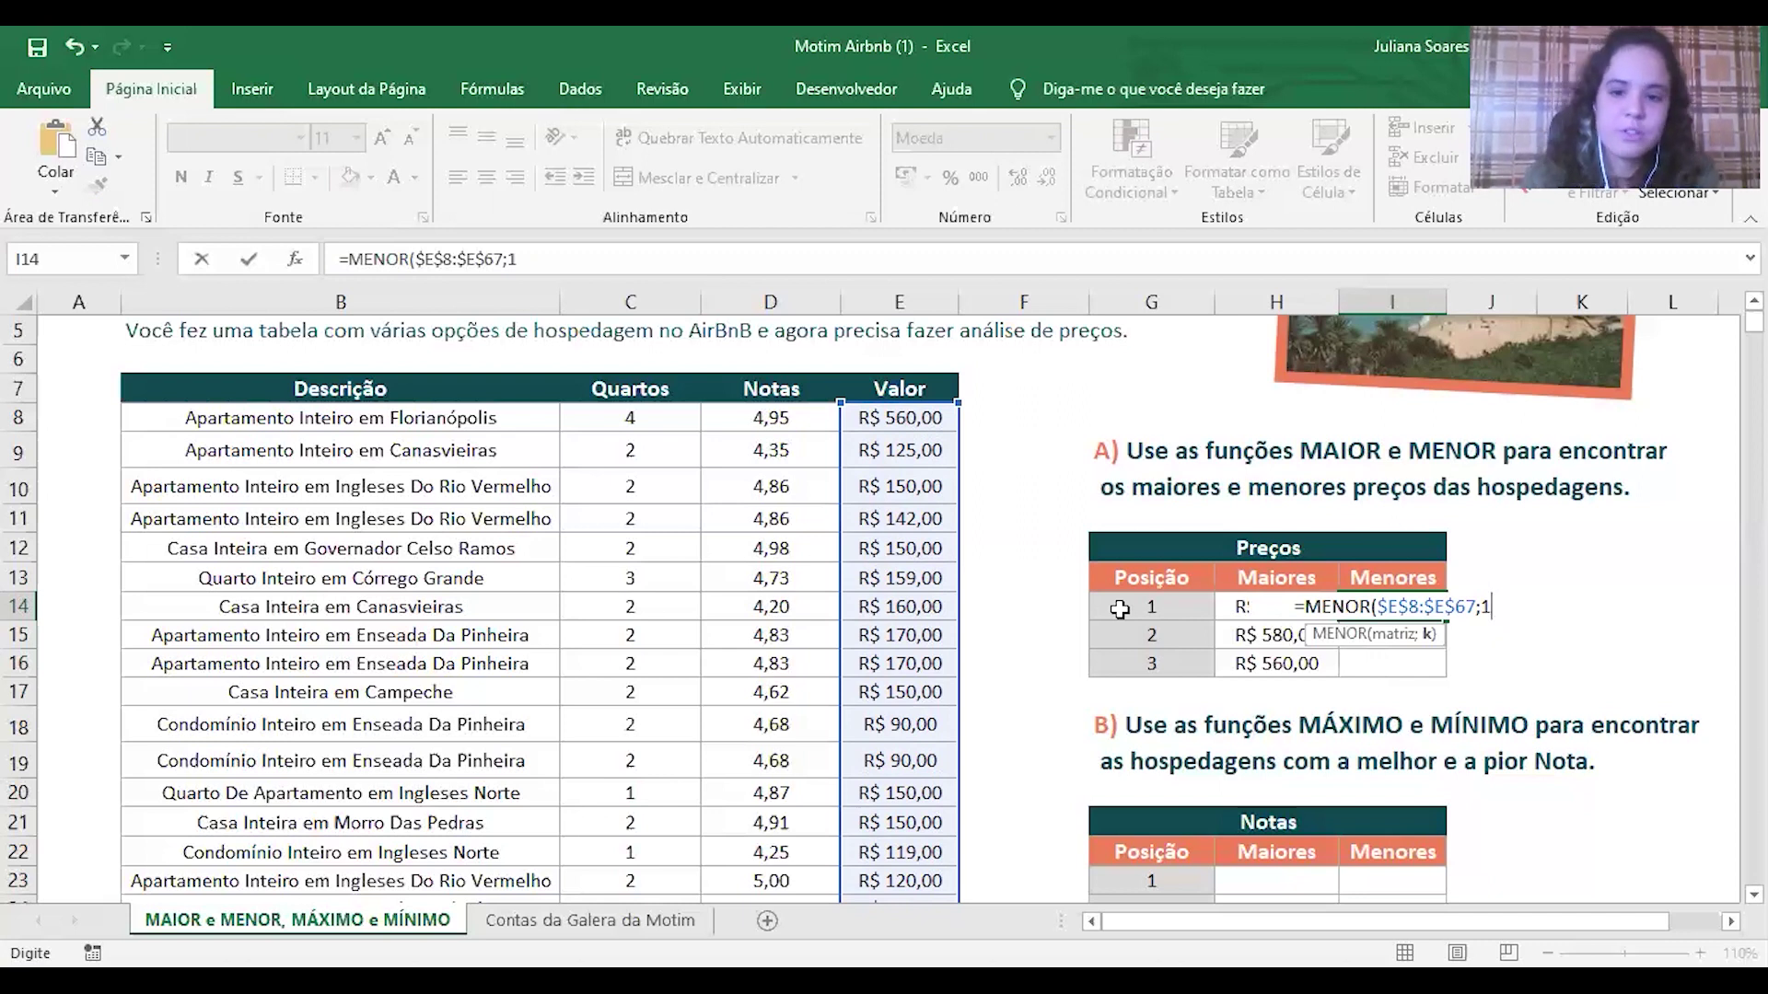
key(BackSpace)
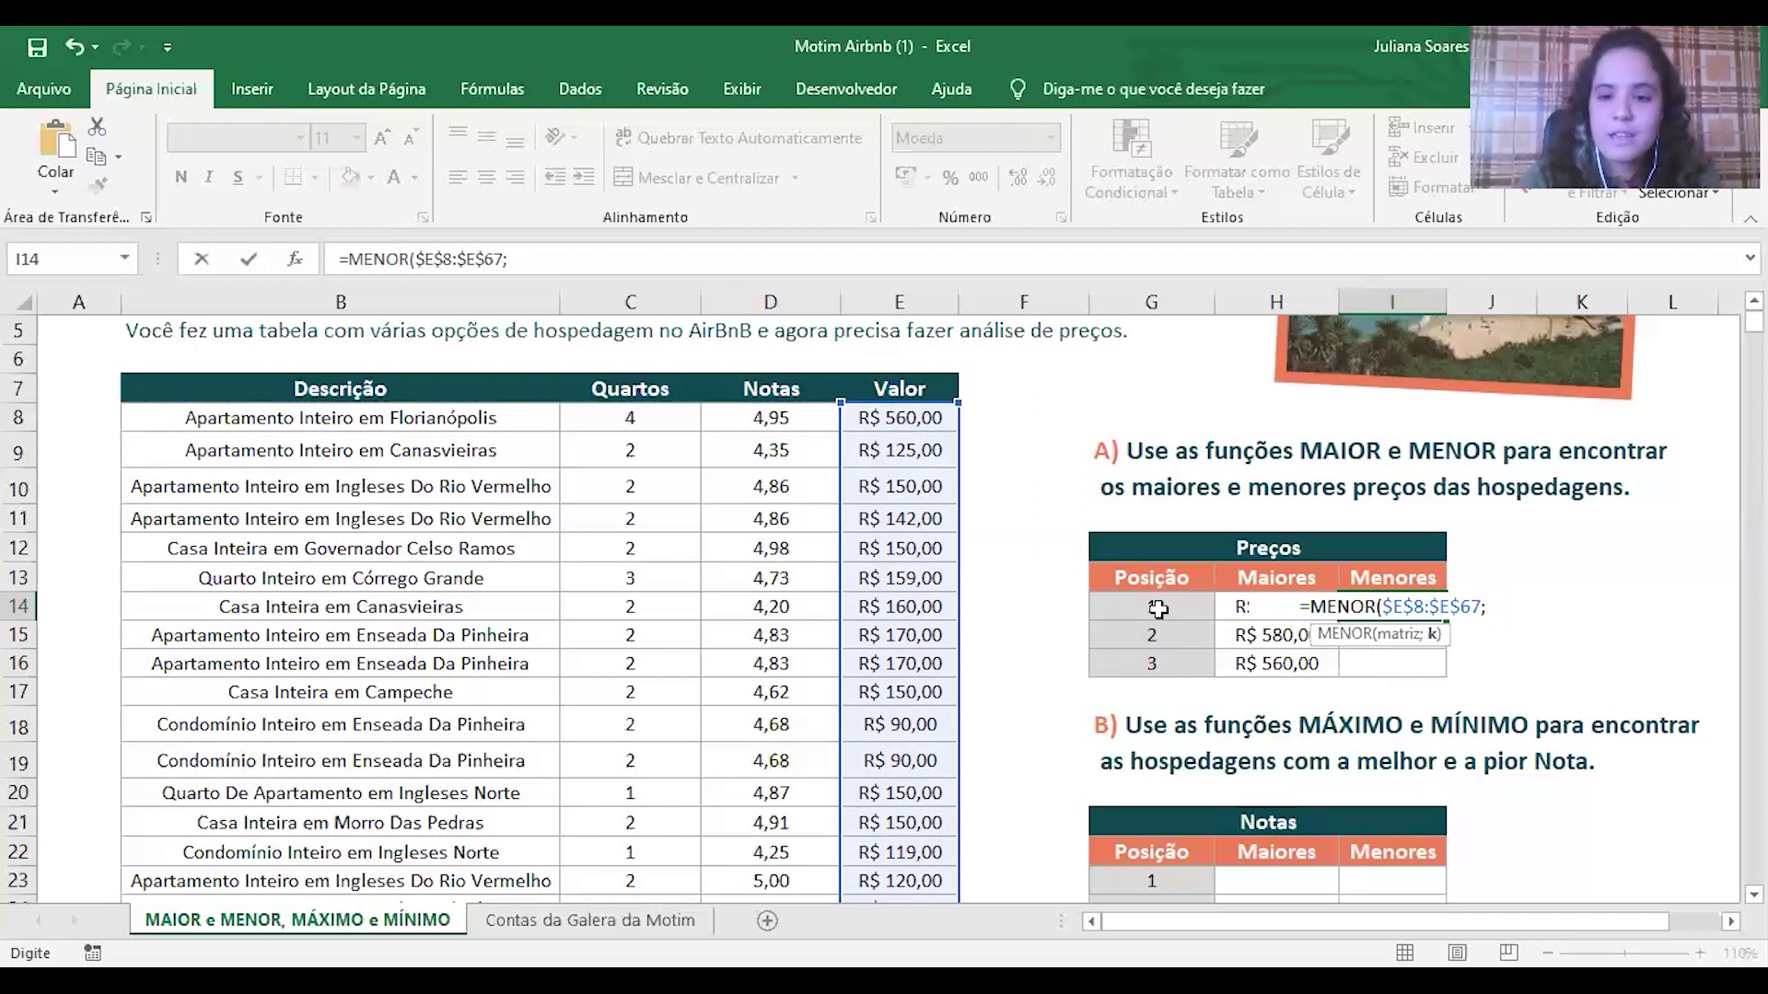
click(1121, 606)
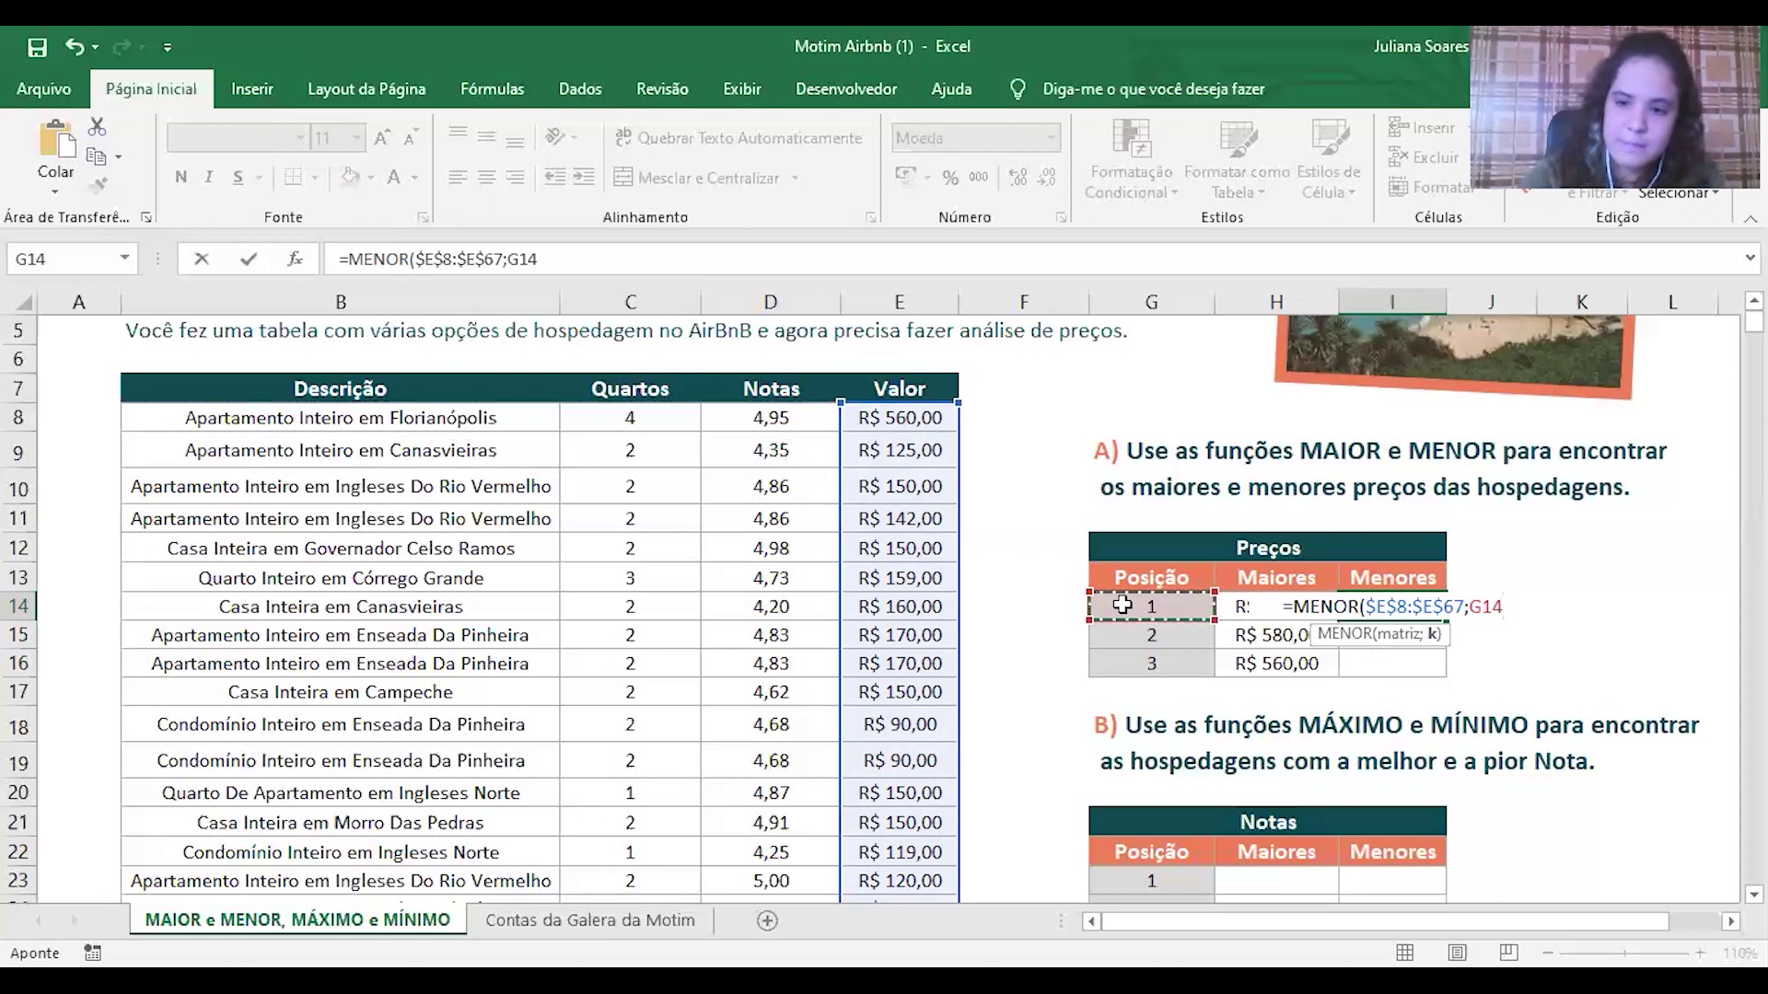
text())
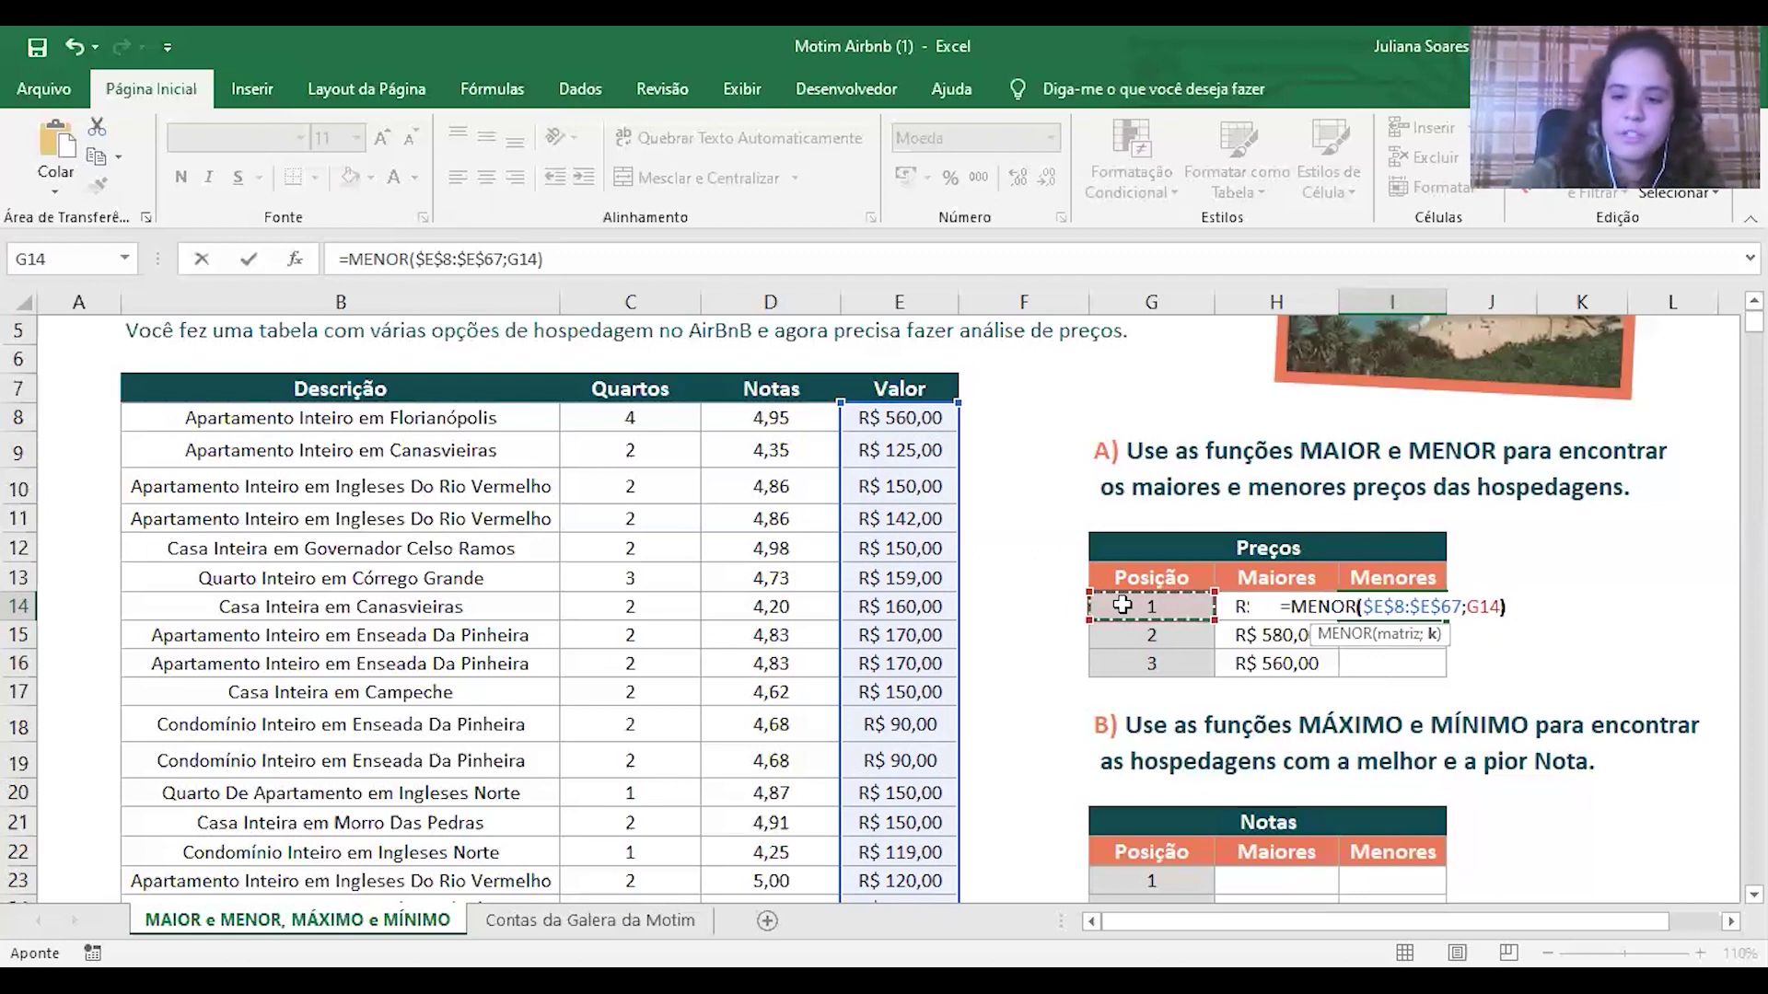
key(Return)
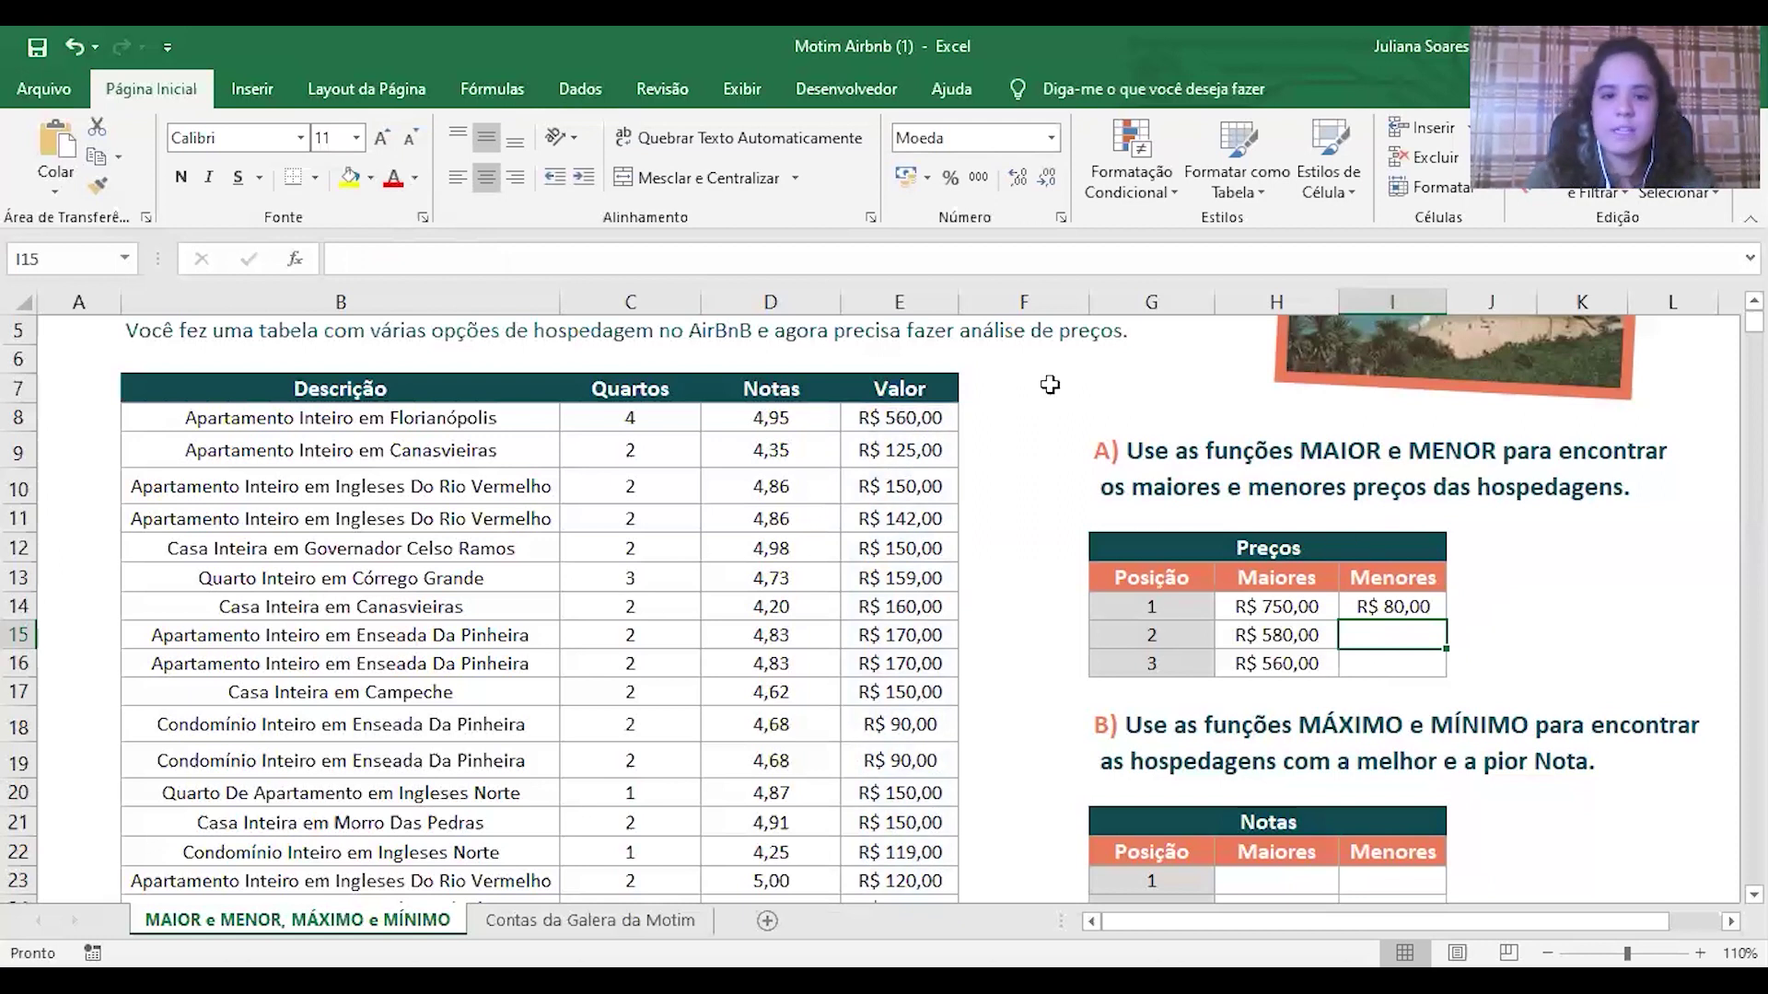
Step: Copy the MENOR formula down to I15:I16, each returning R$ 90,00
drag(907, 414, 914, 620)
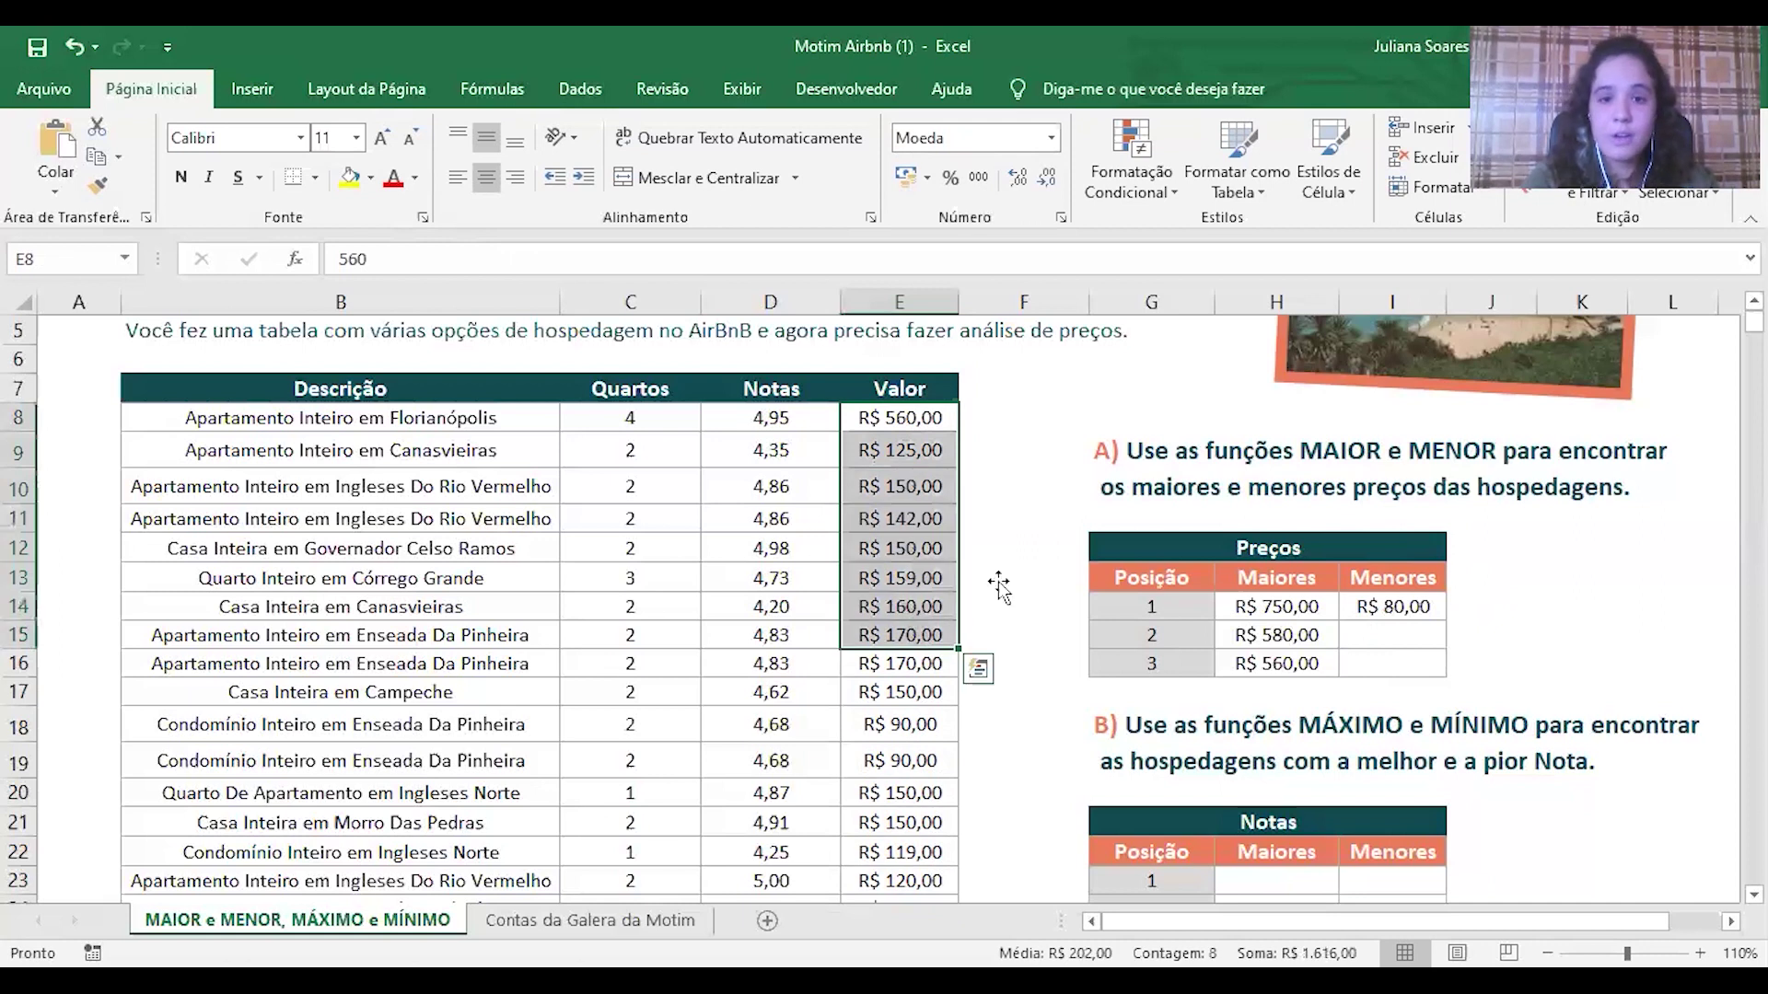
click(1392, 606)
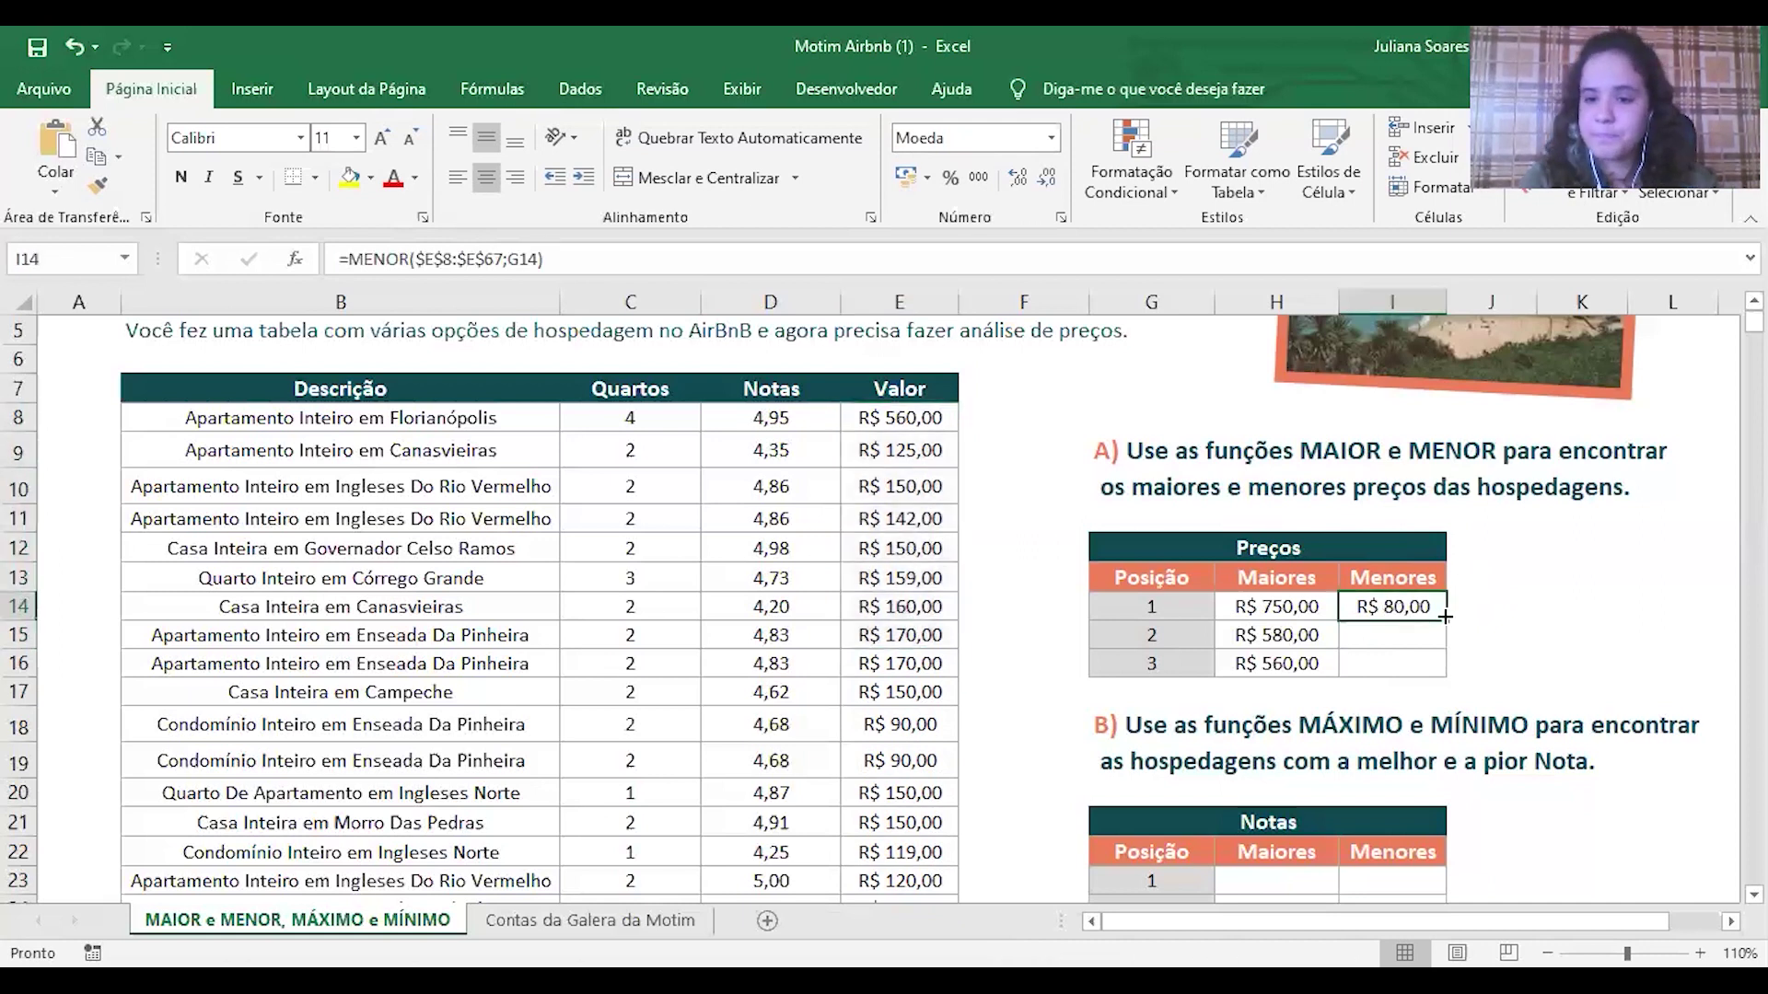
drag(1444, 617, 1437, 668)
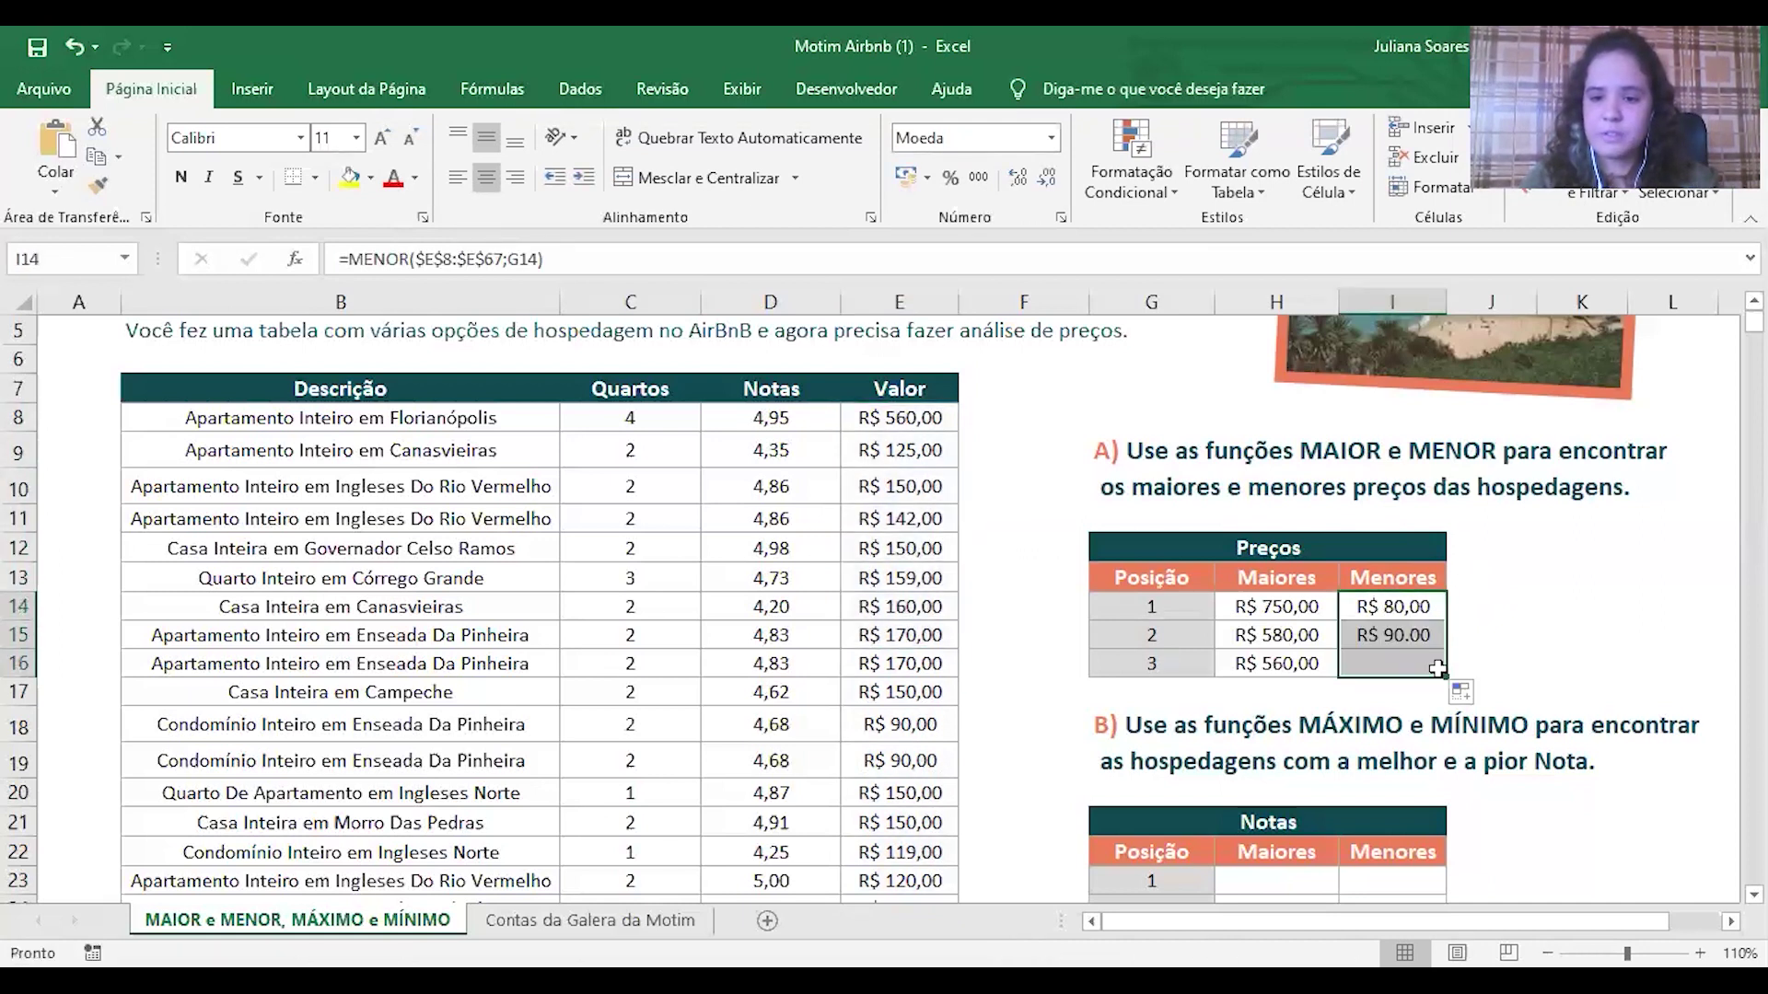
click(1409, 637)
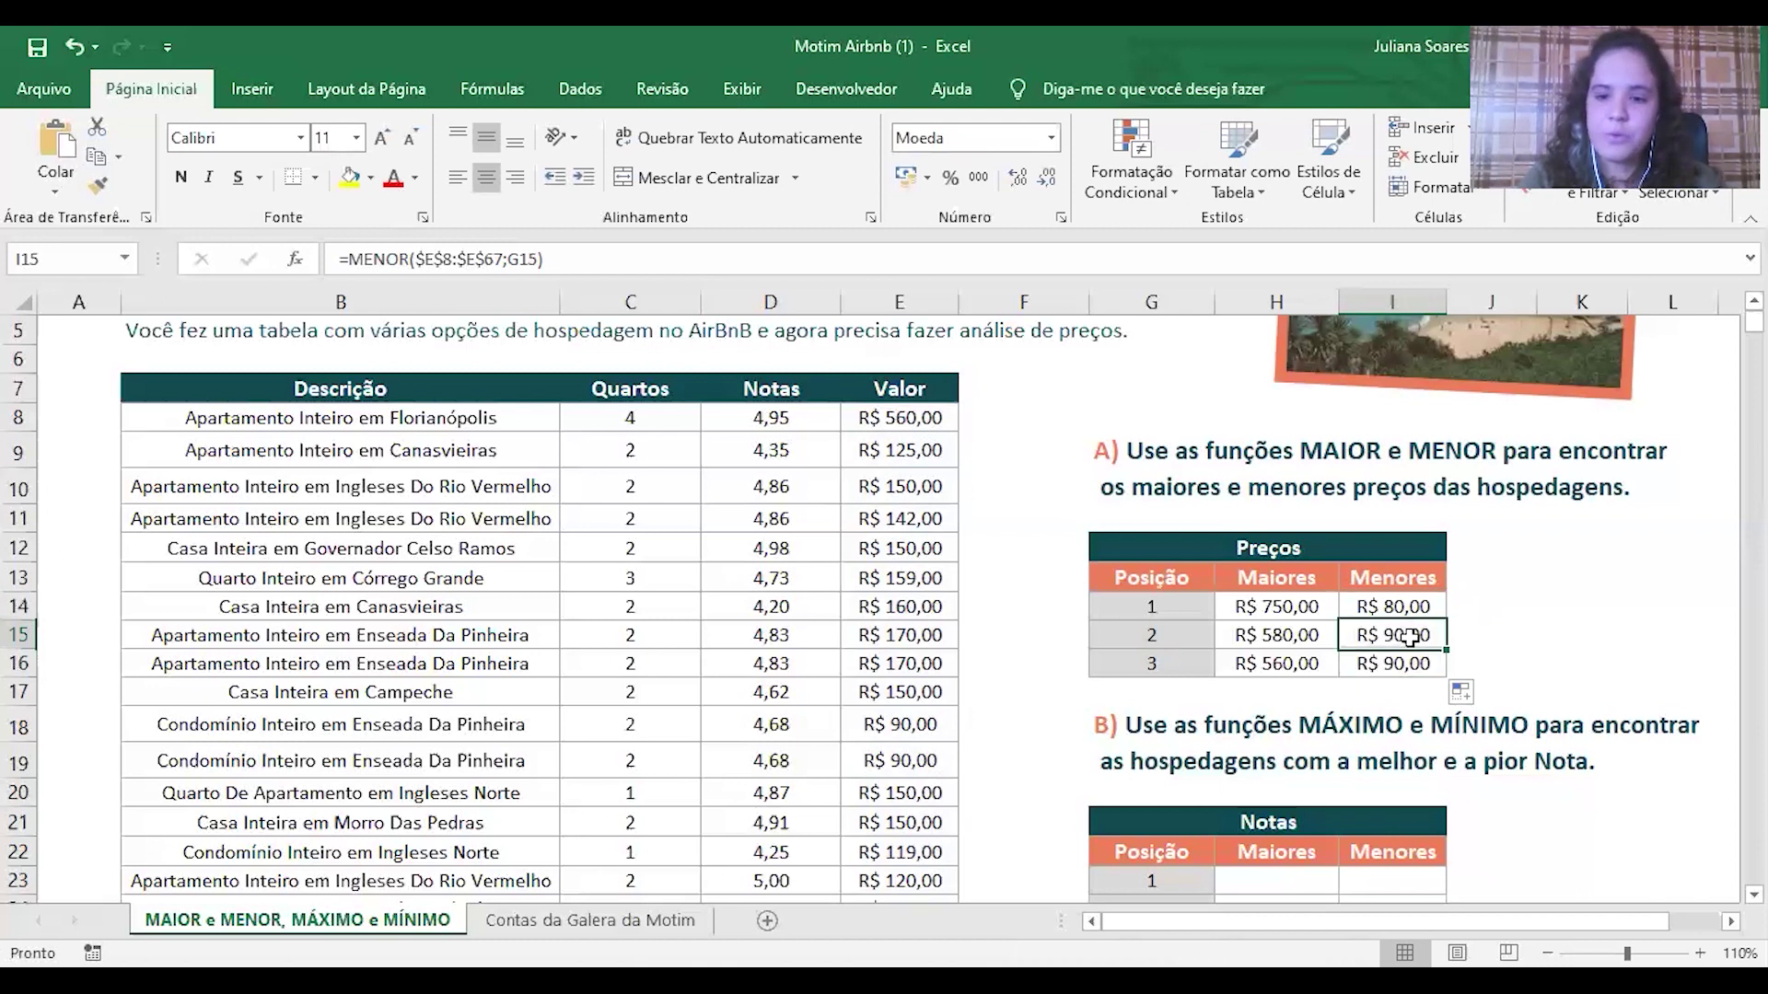
double_click(1410, 637)
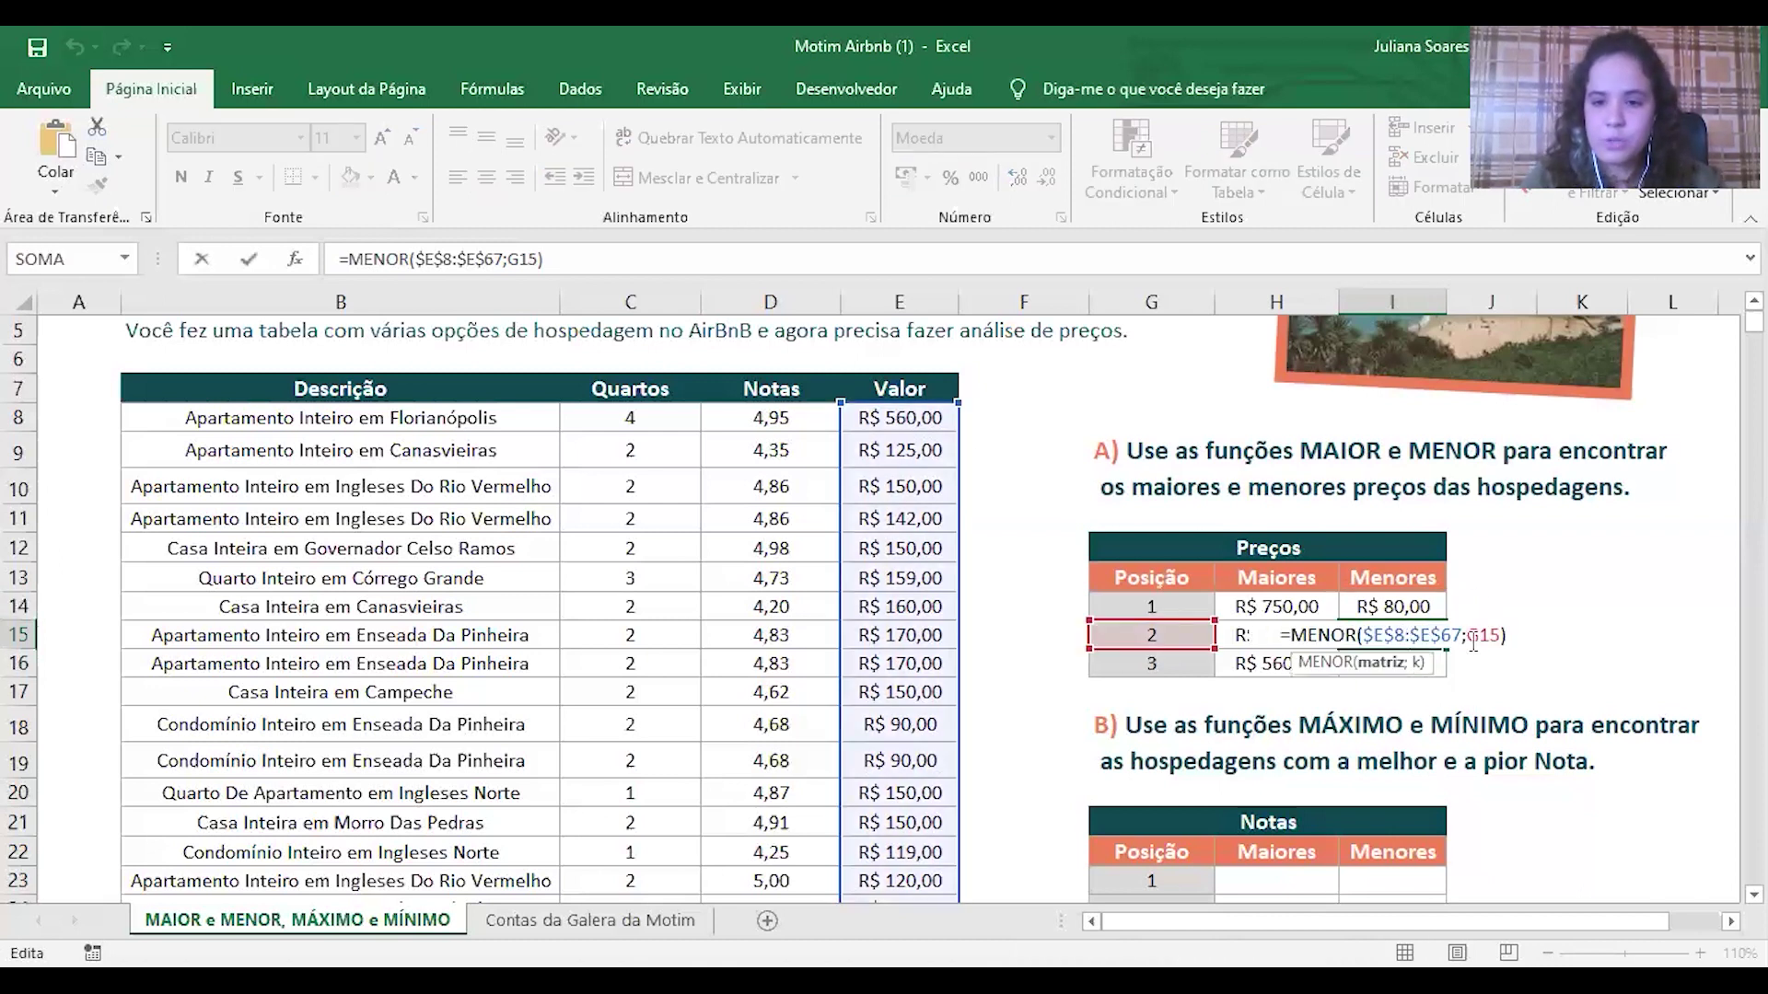
click(1417, 665)
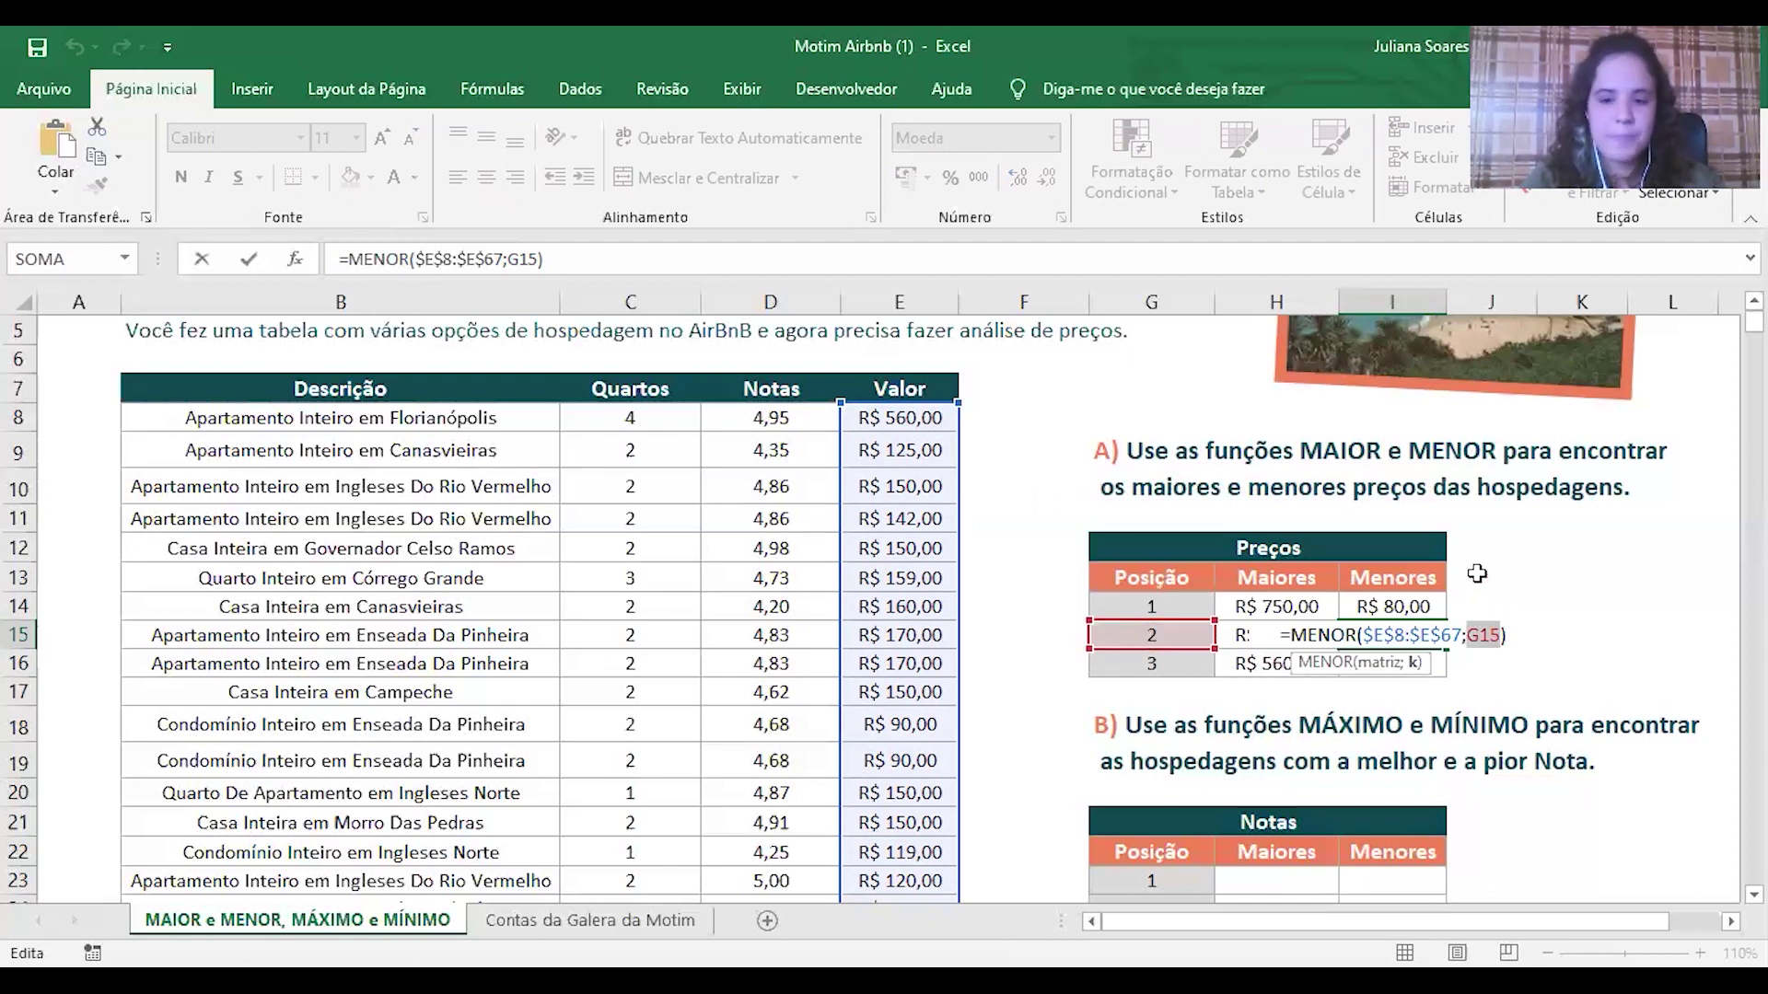
key(Escape)
click(1406, 663)
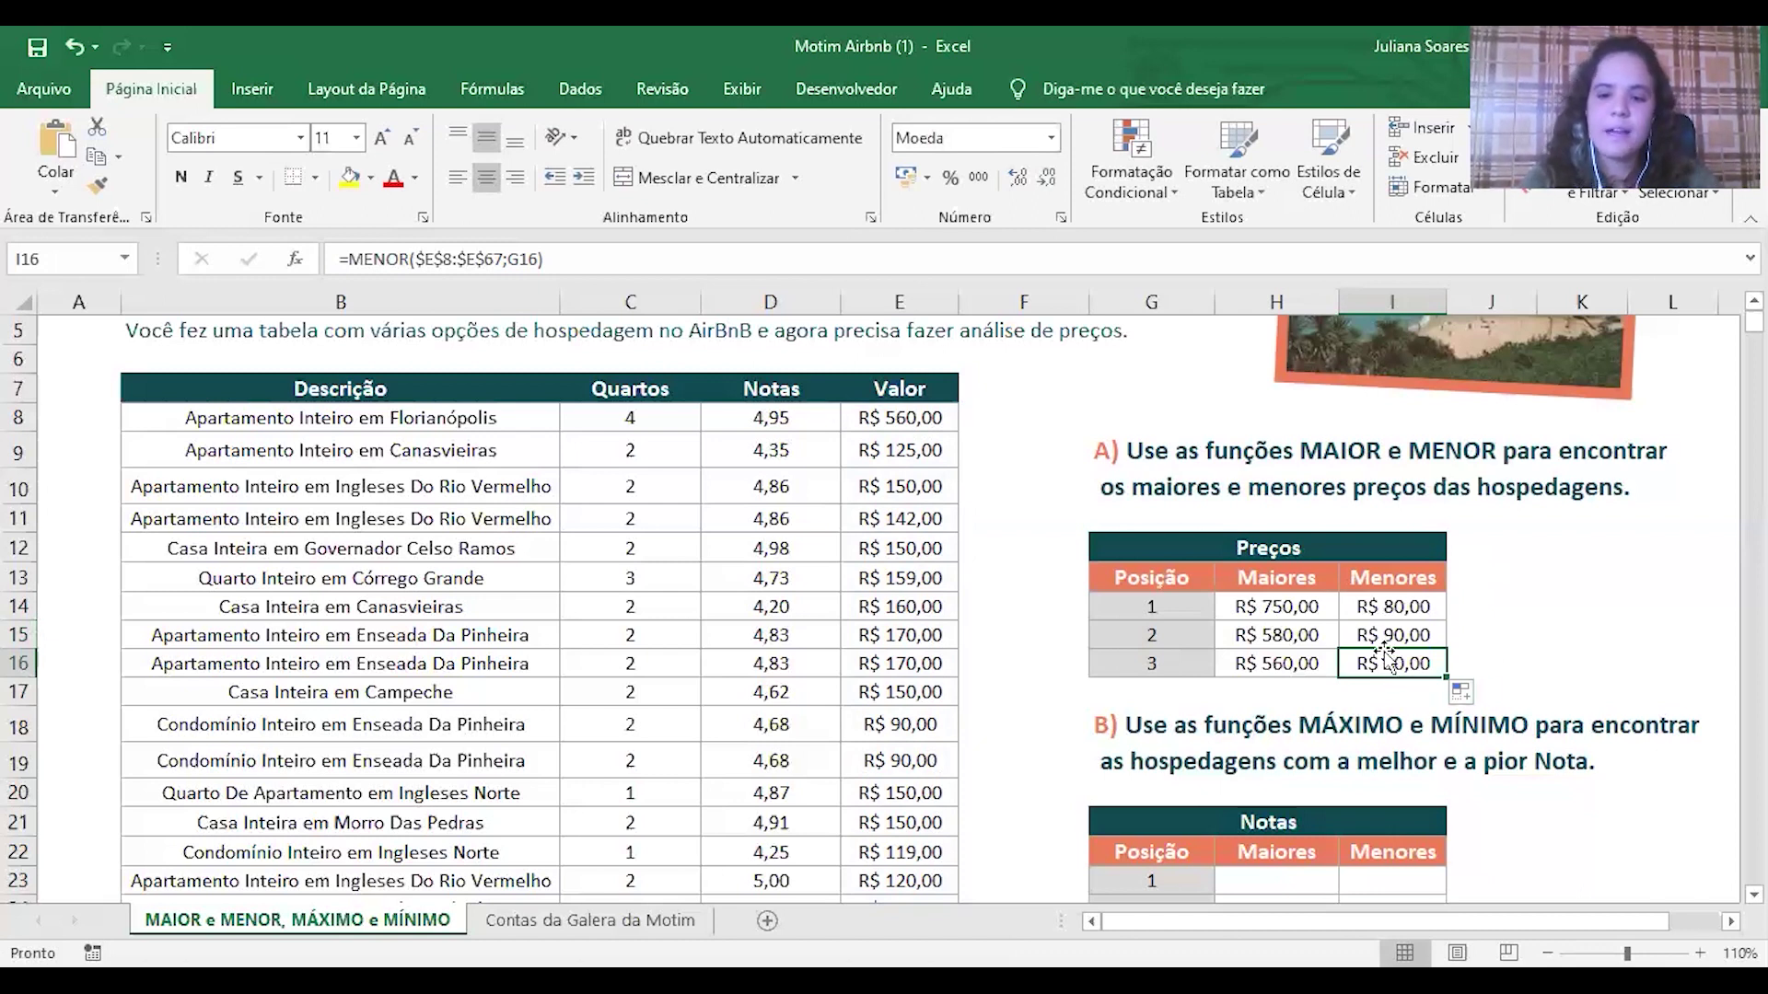
double_click(1398, 656)
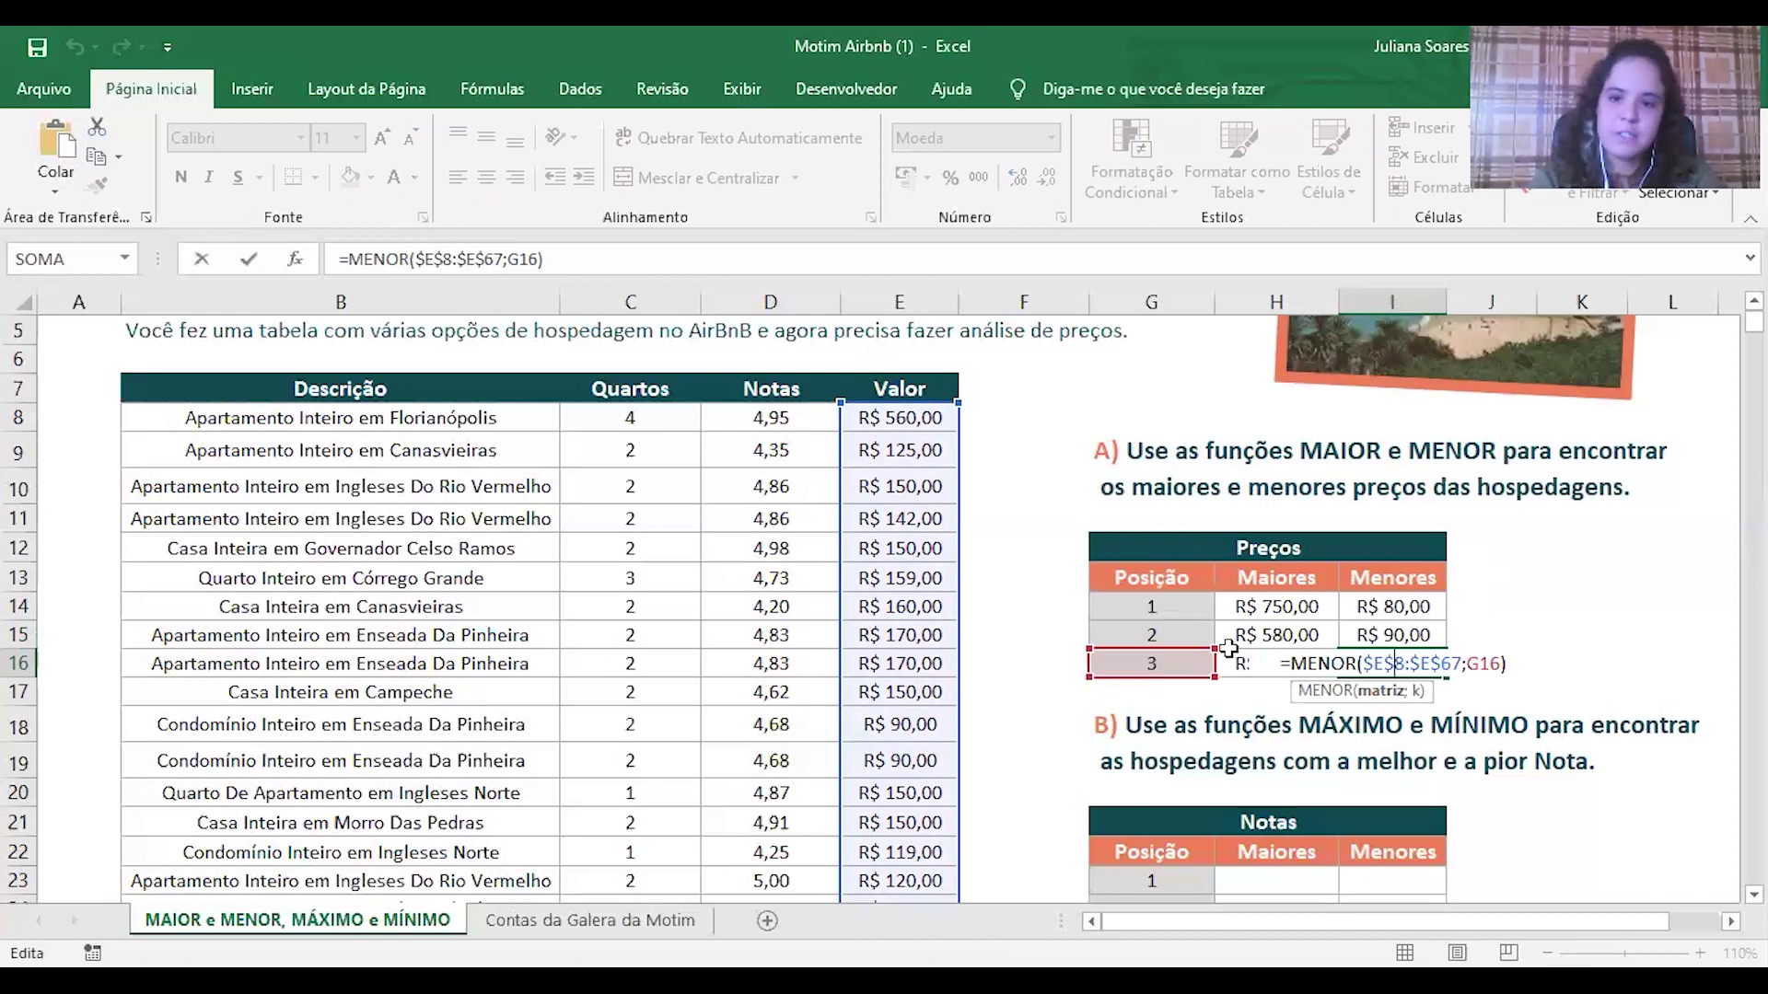
key(ctrl+Return)
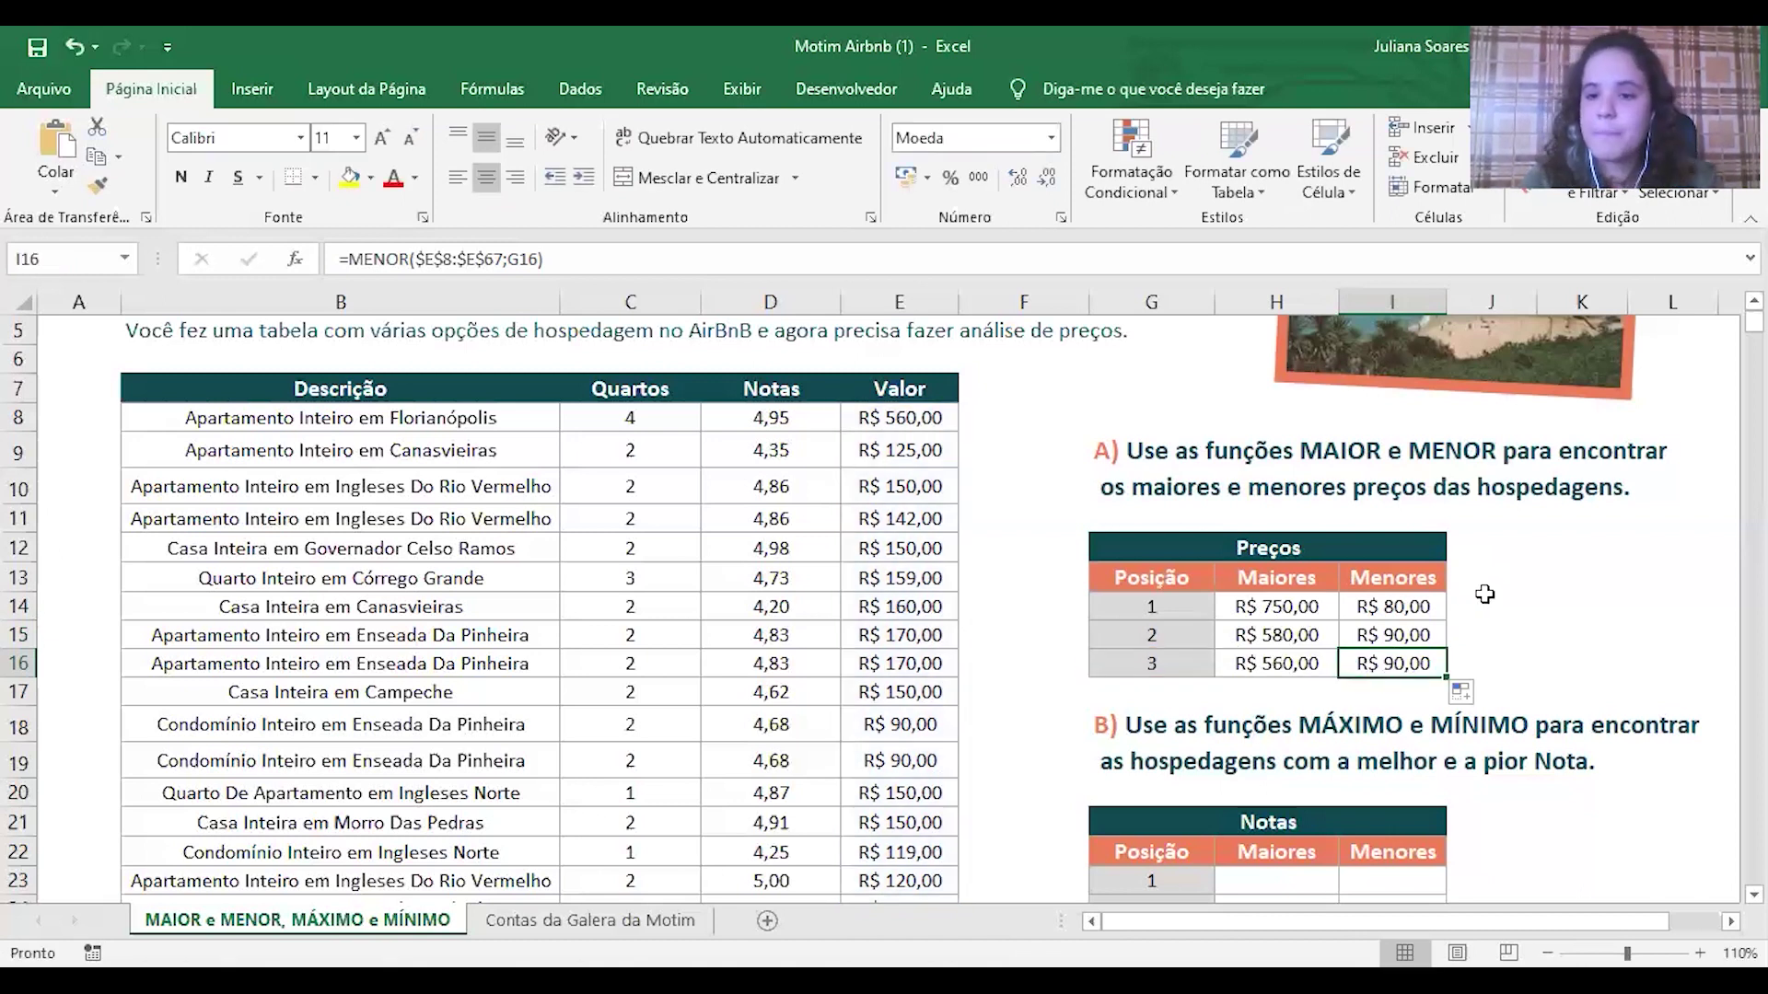
click(1486, 600)
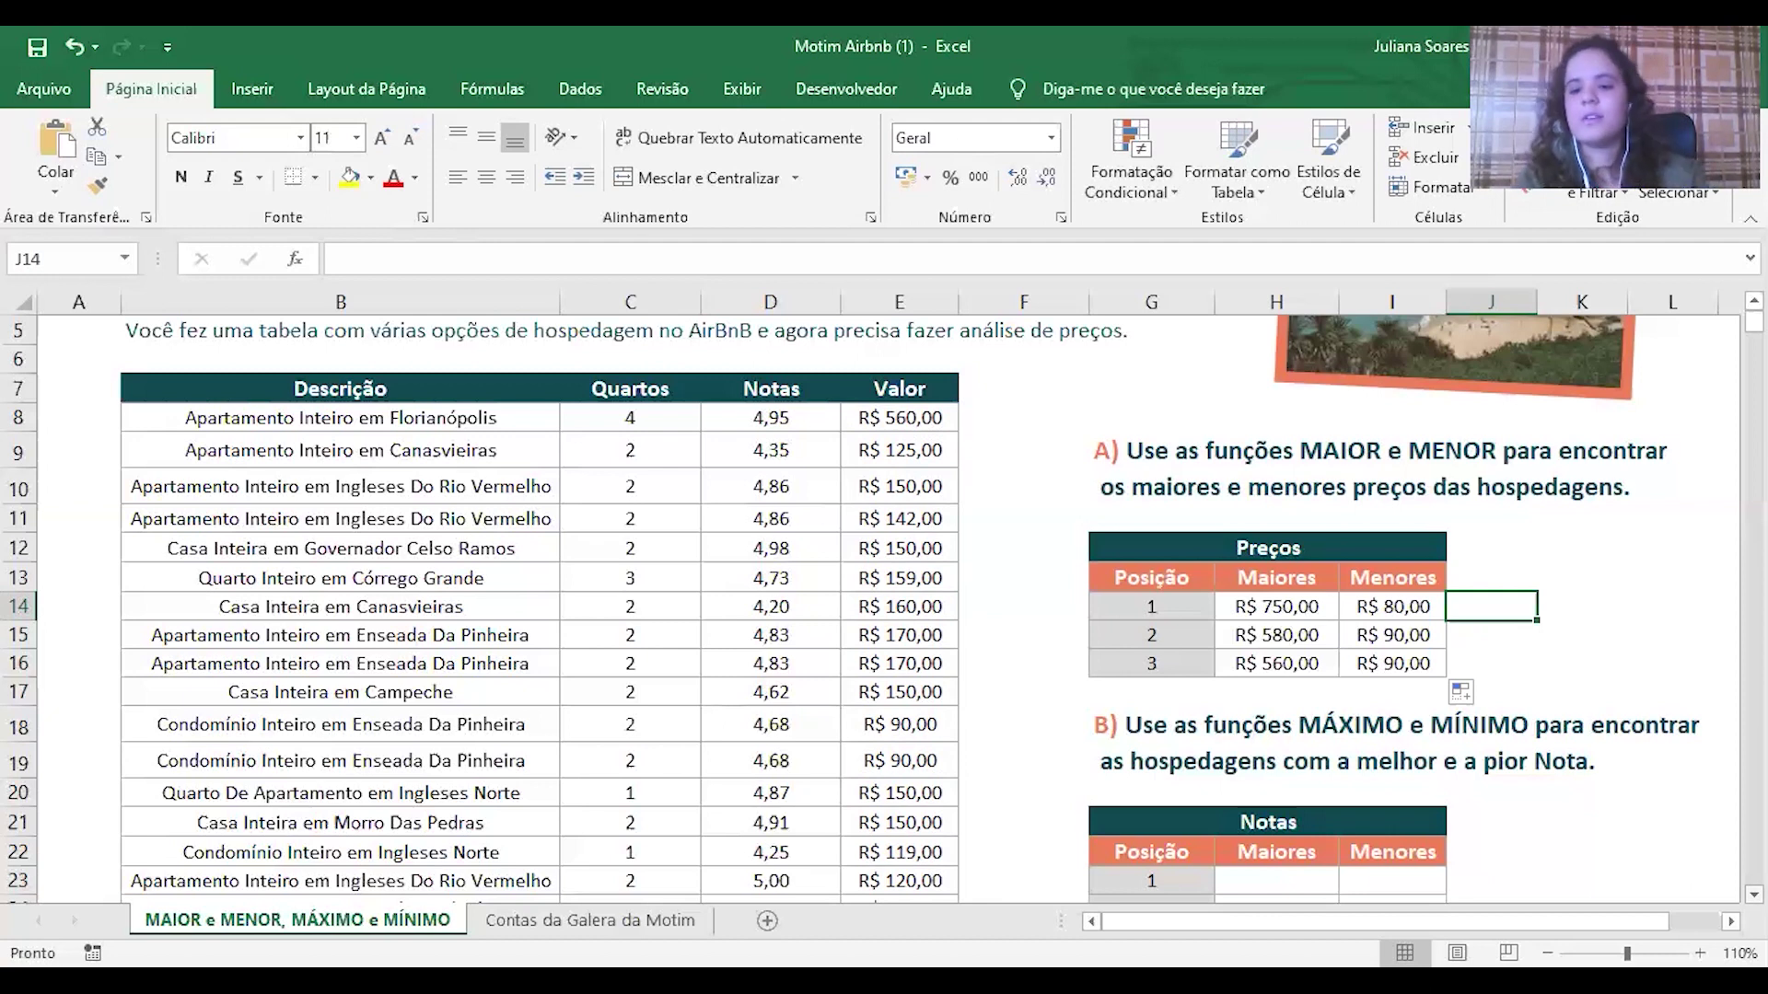
scroll(884, 607, down, 1)
scroll(1249, 617, down, 1)
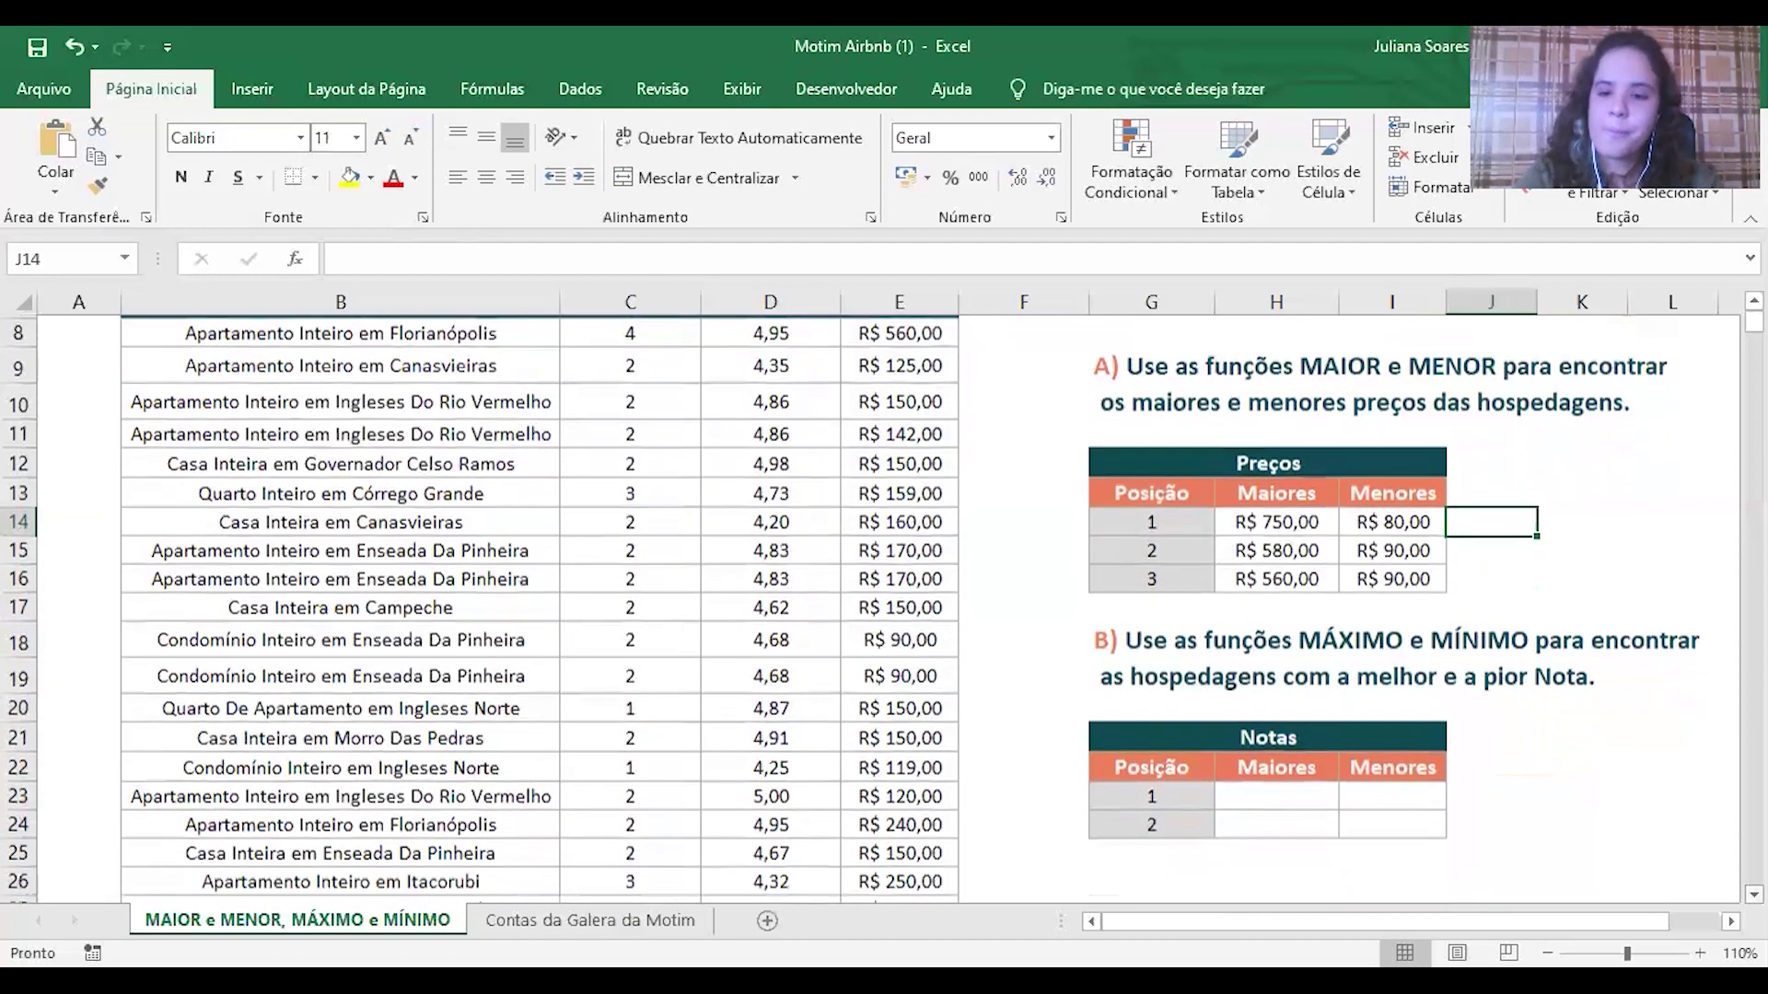
click(1249, 617)
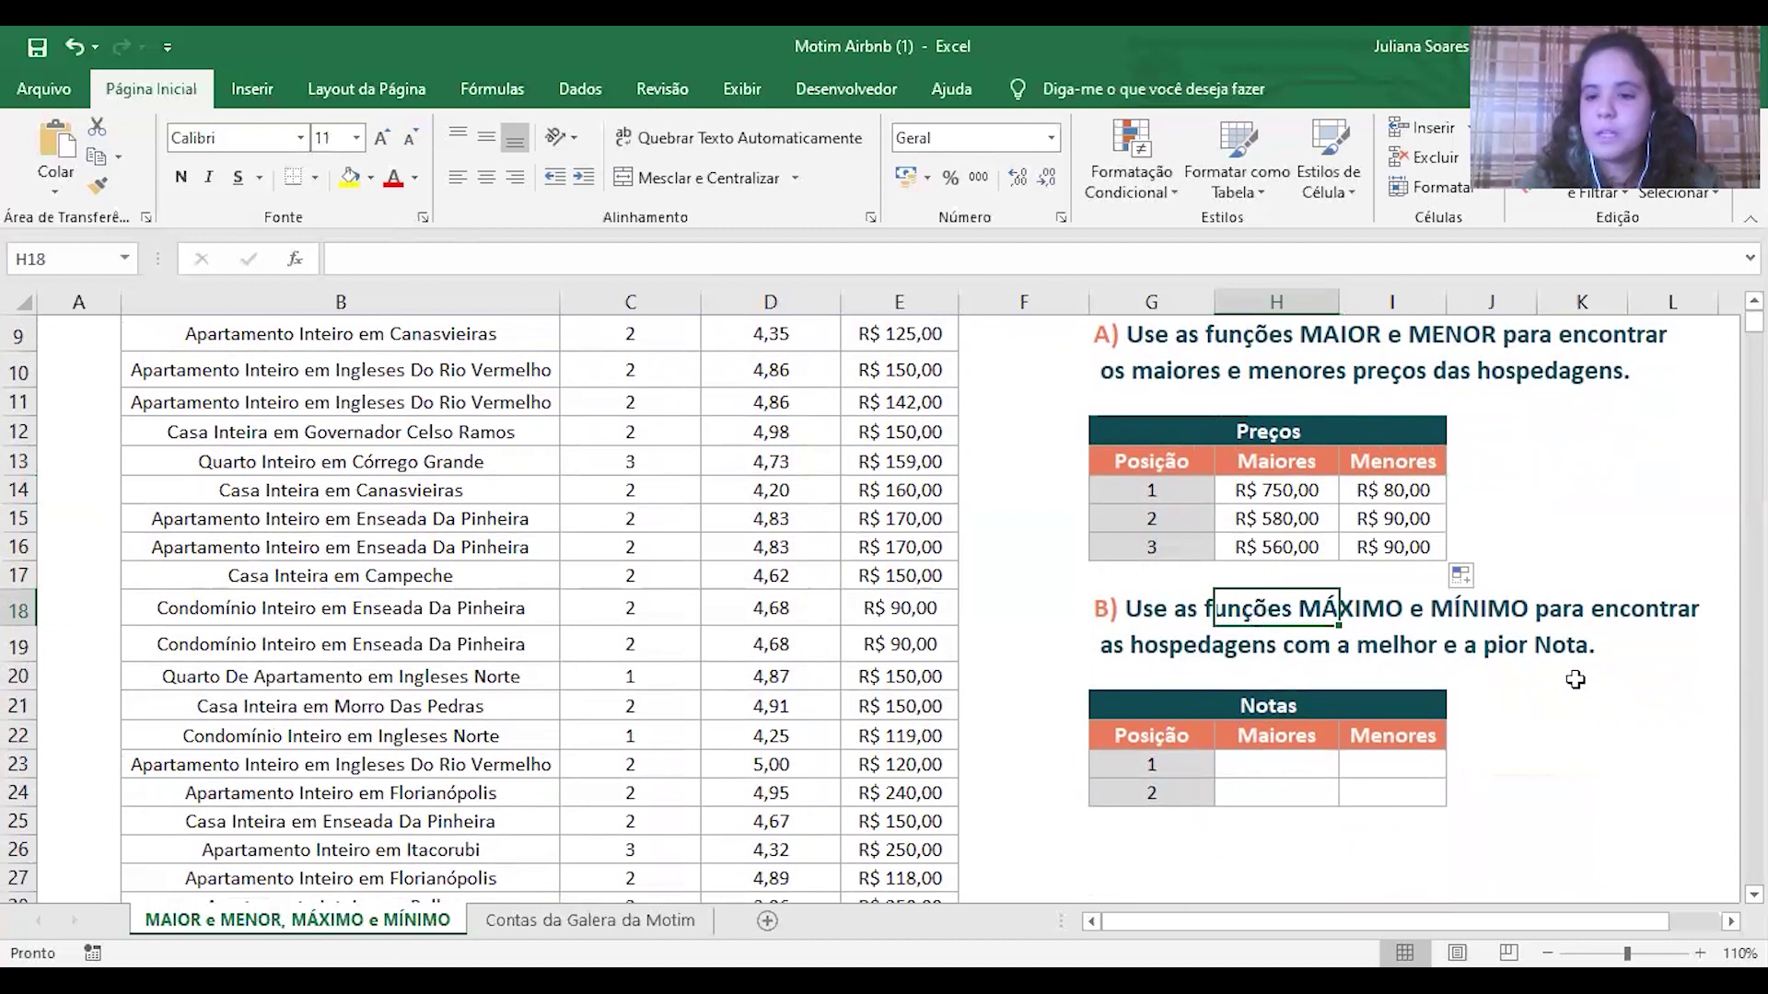
click(1166, 648)
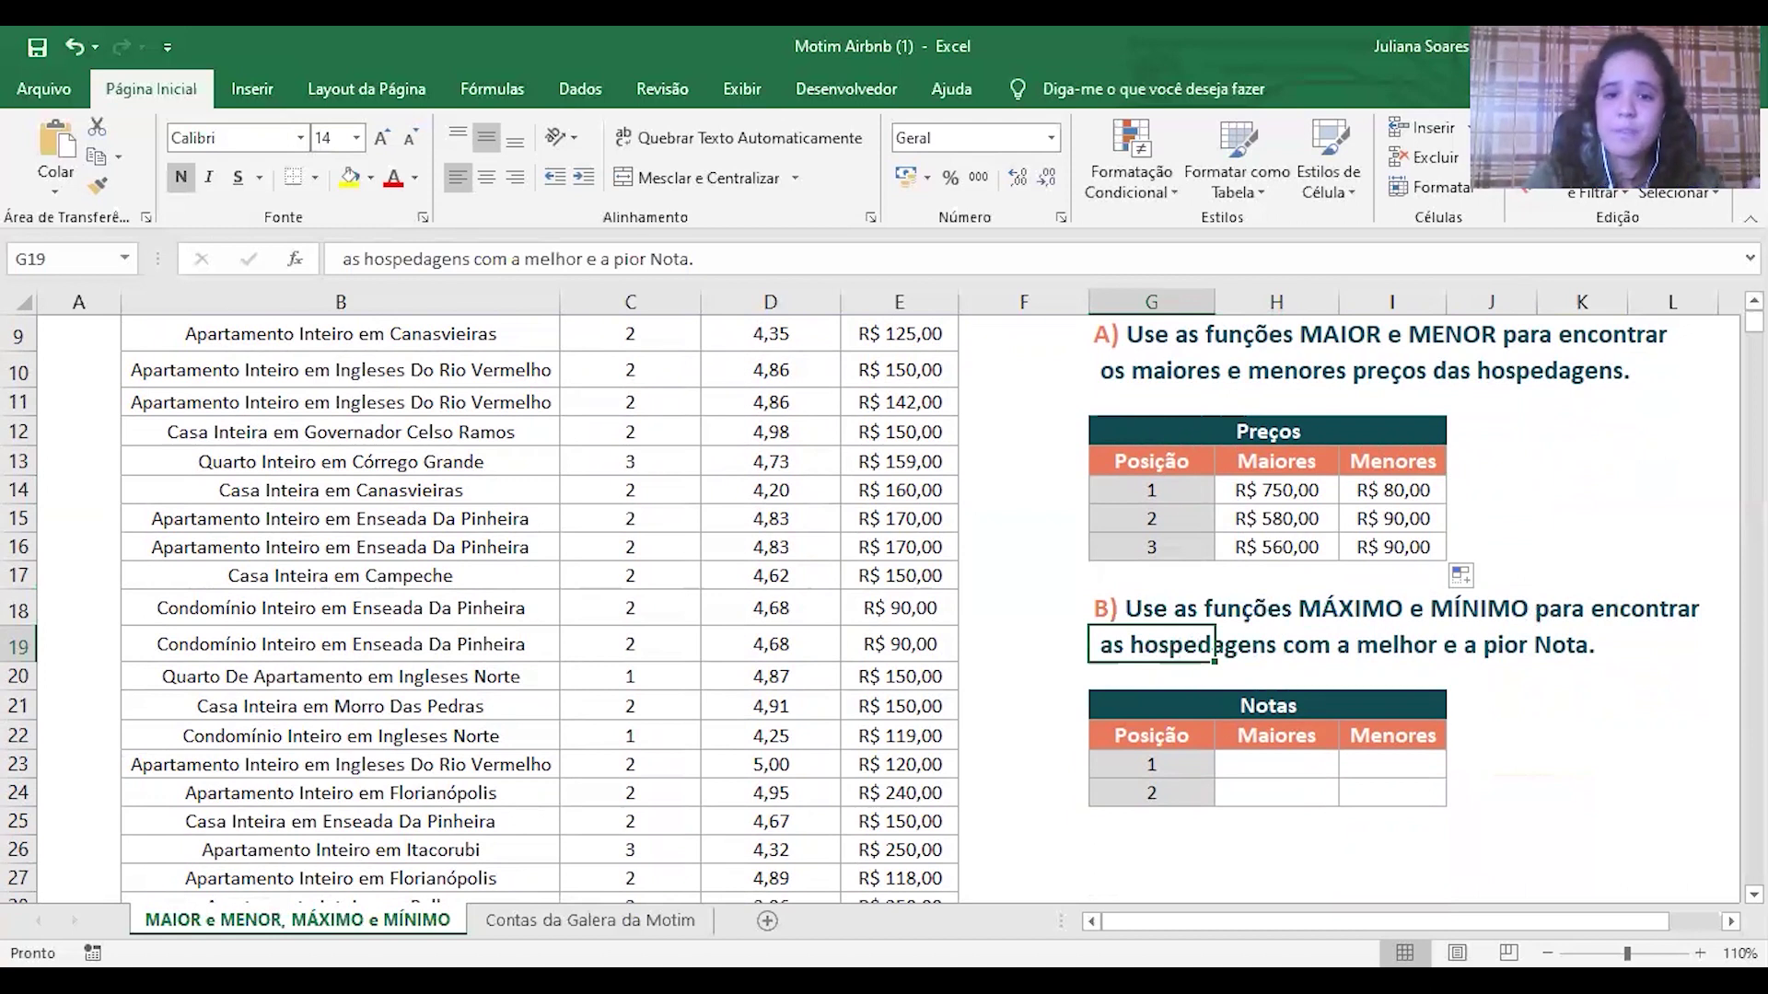
scroll(1240, 368, up, 1)
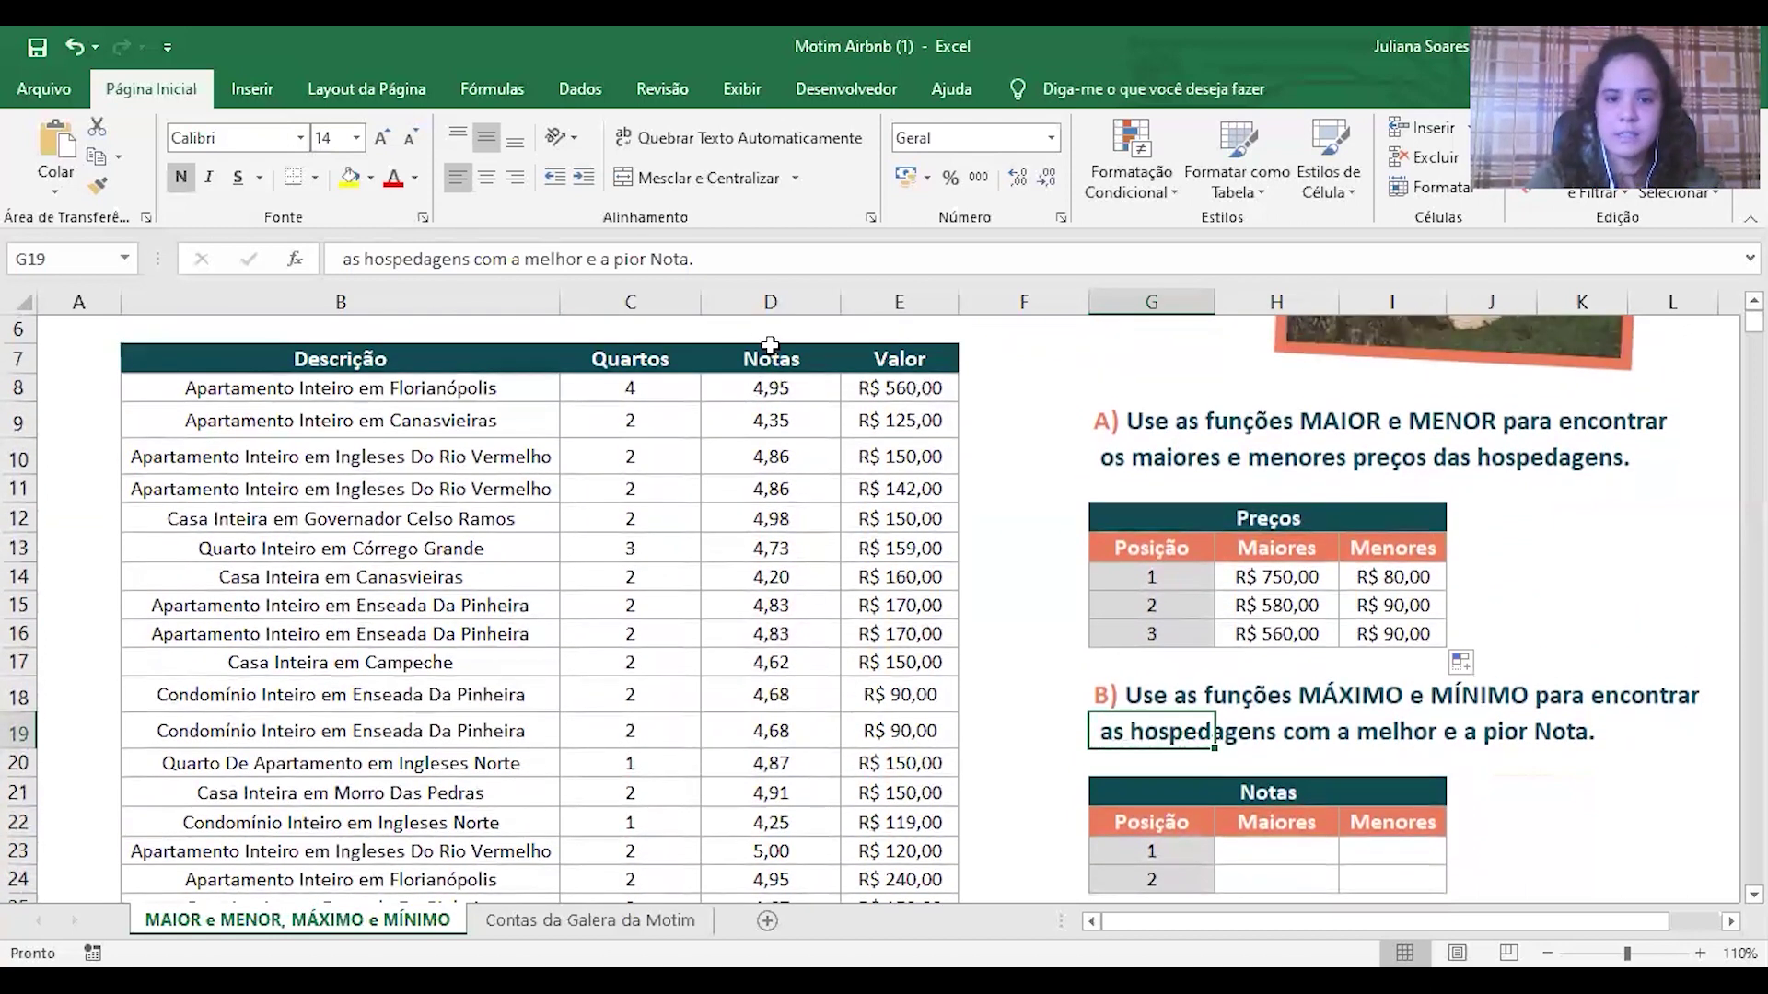
drag(776, 389, 776, 551)
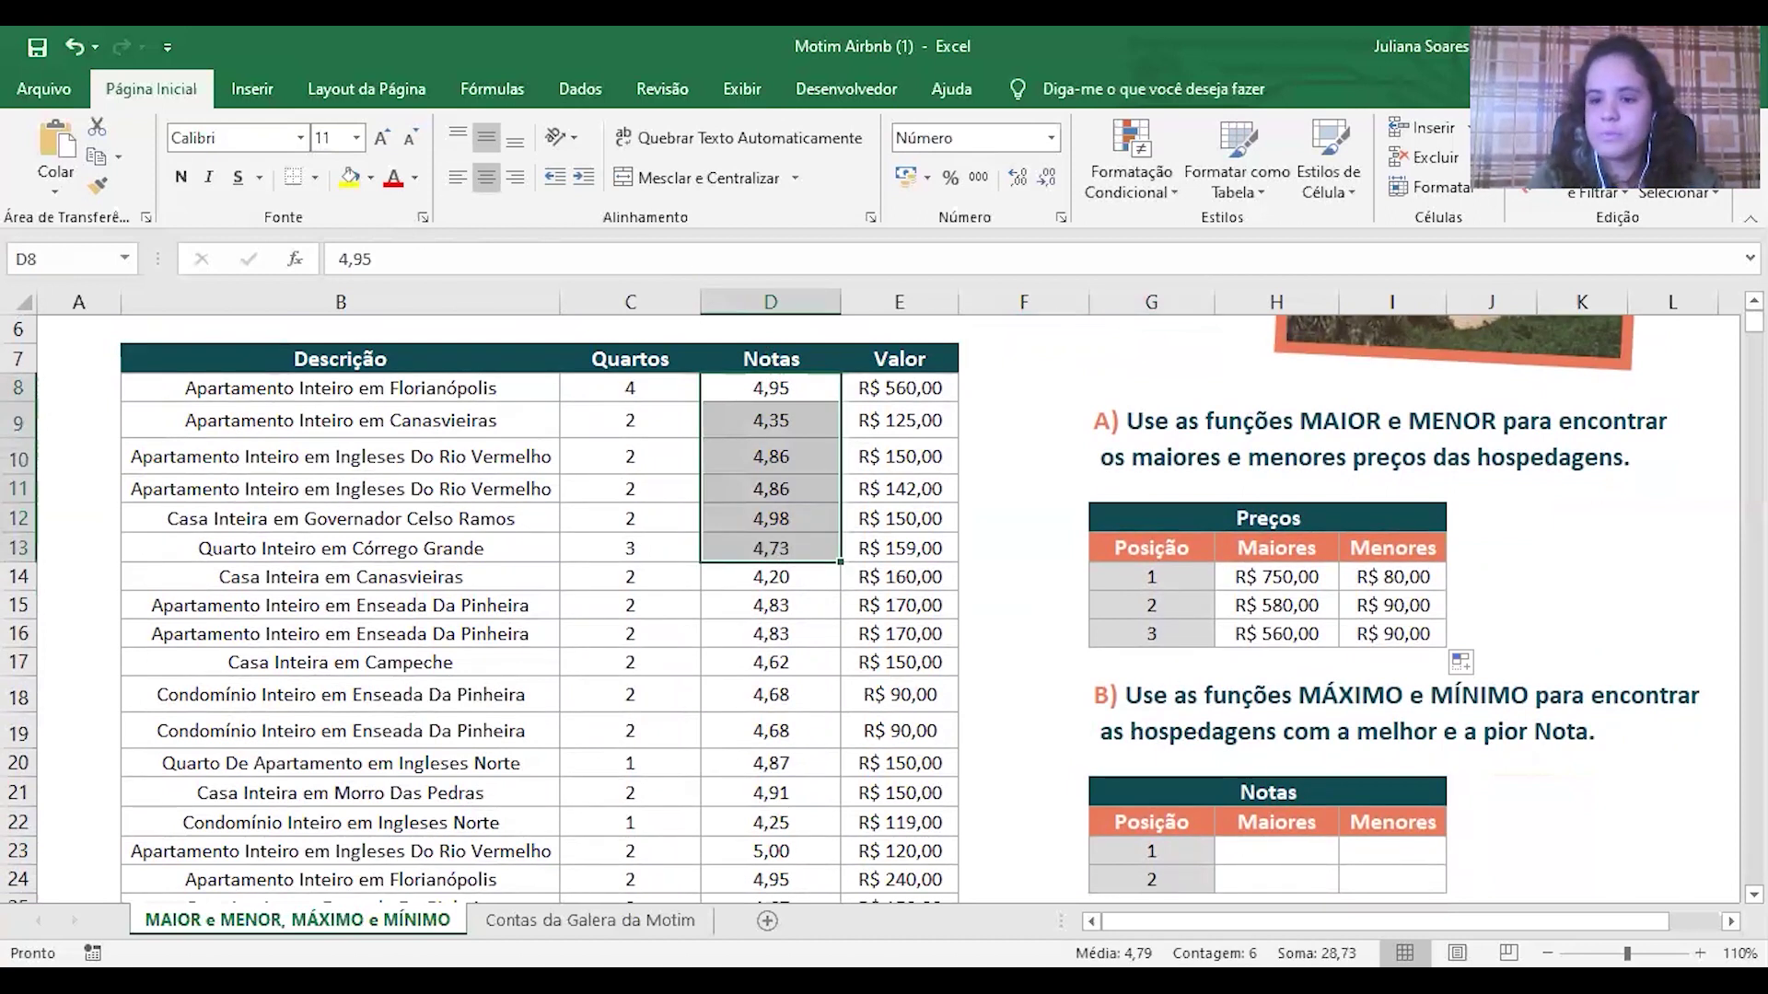
scroll(882, 608, down, 1)
scroll(882, 608, down, 1)
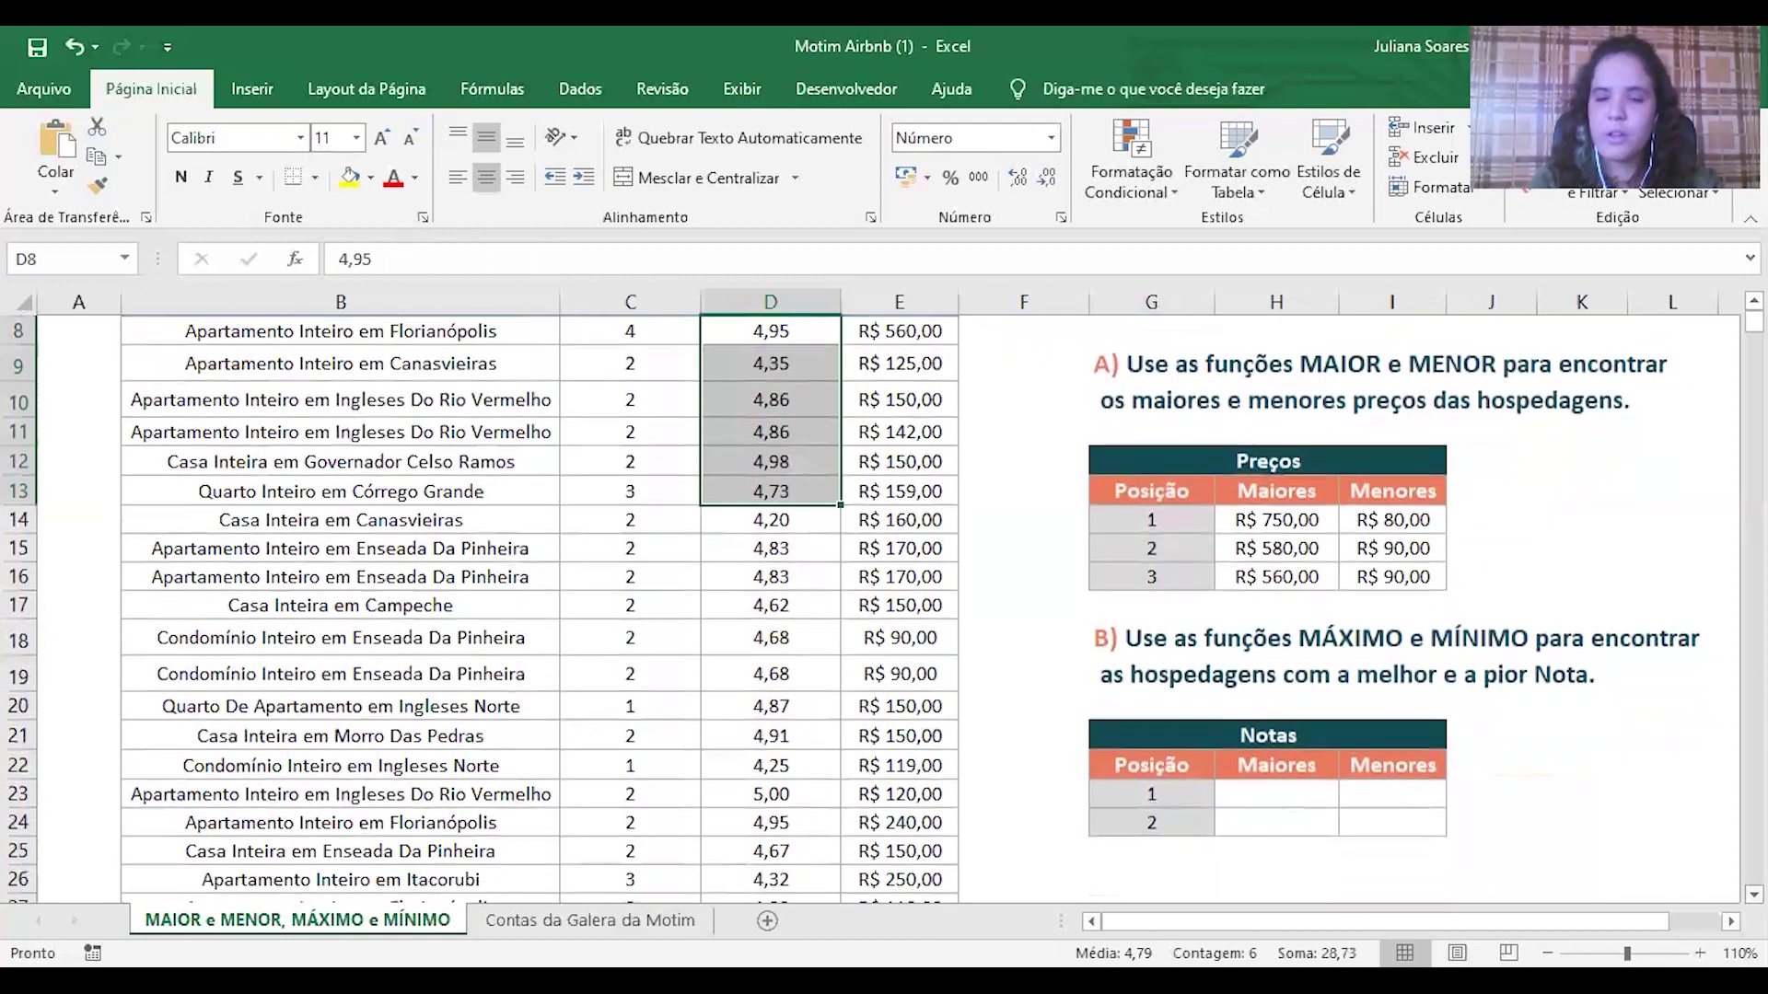
click(1298, 790)
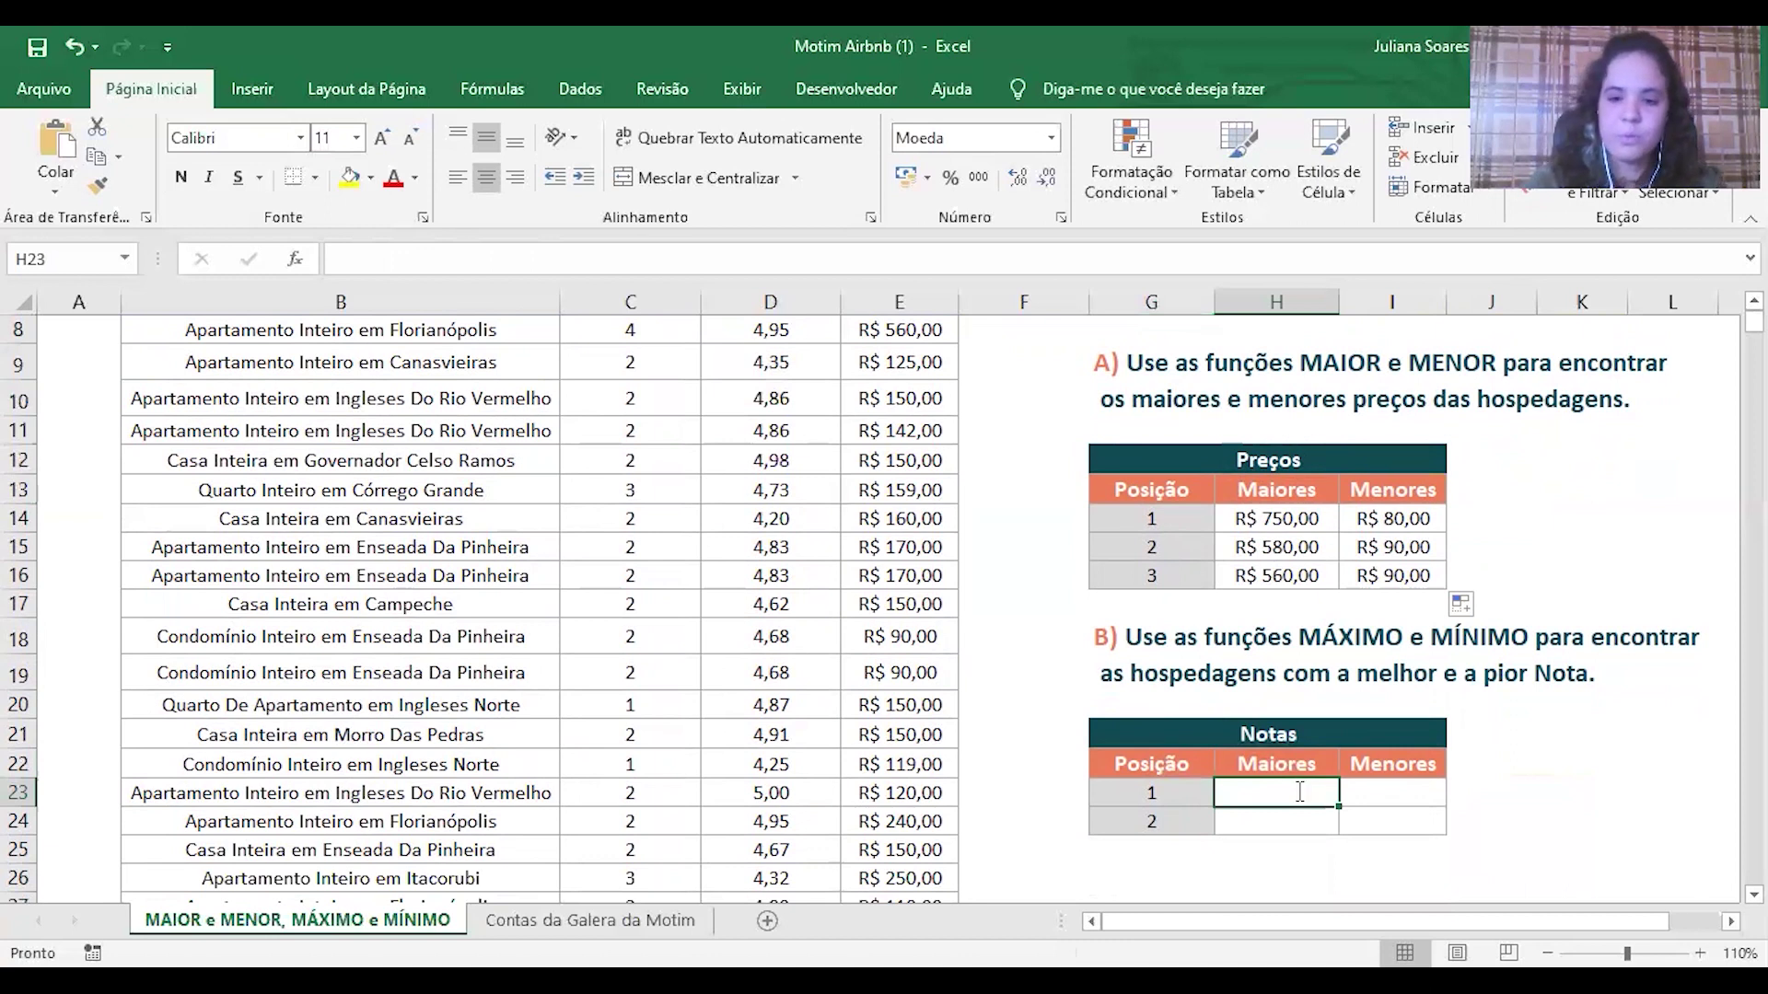
Step: Enter =MÁXIMO($D$8:$D$67) in H23 to return the top score of 5
text(=m)
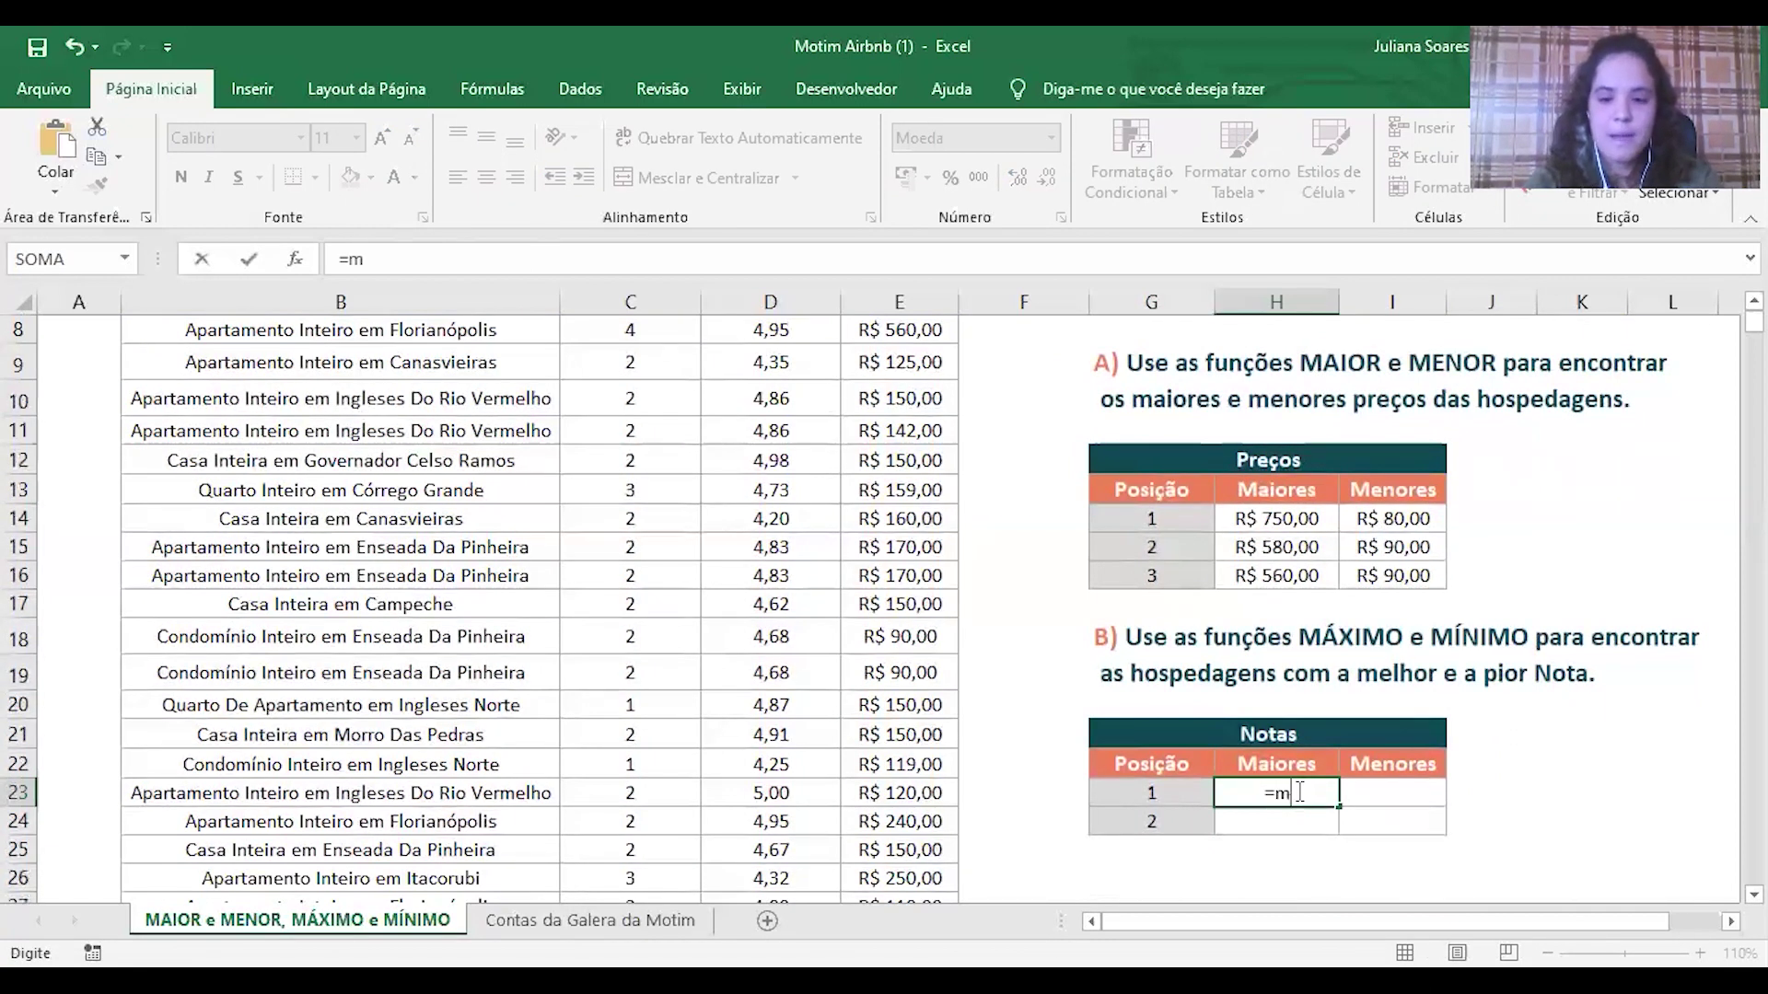
text(áx)
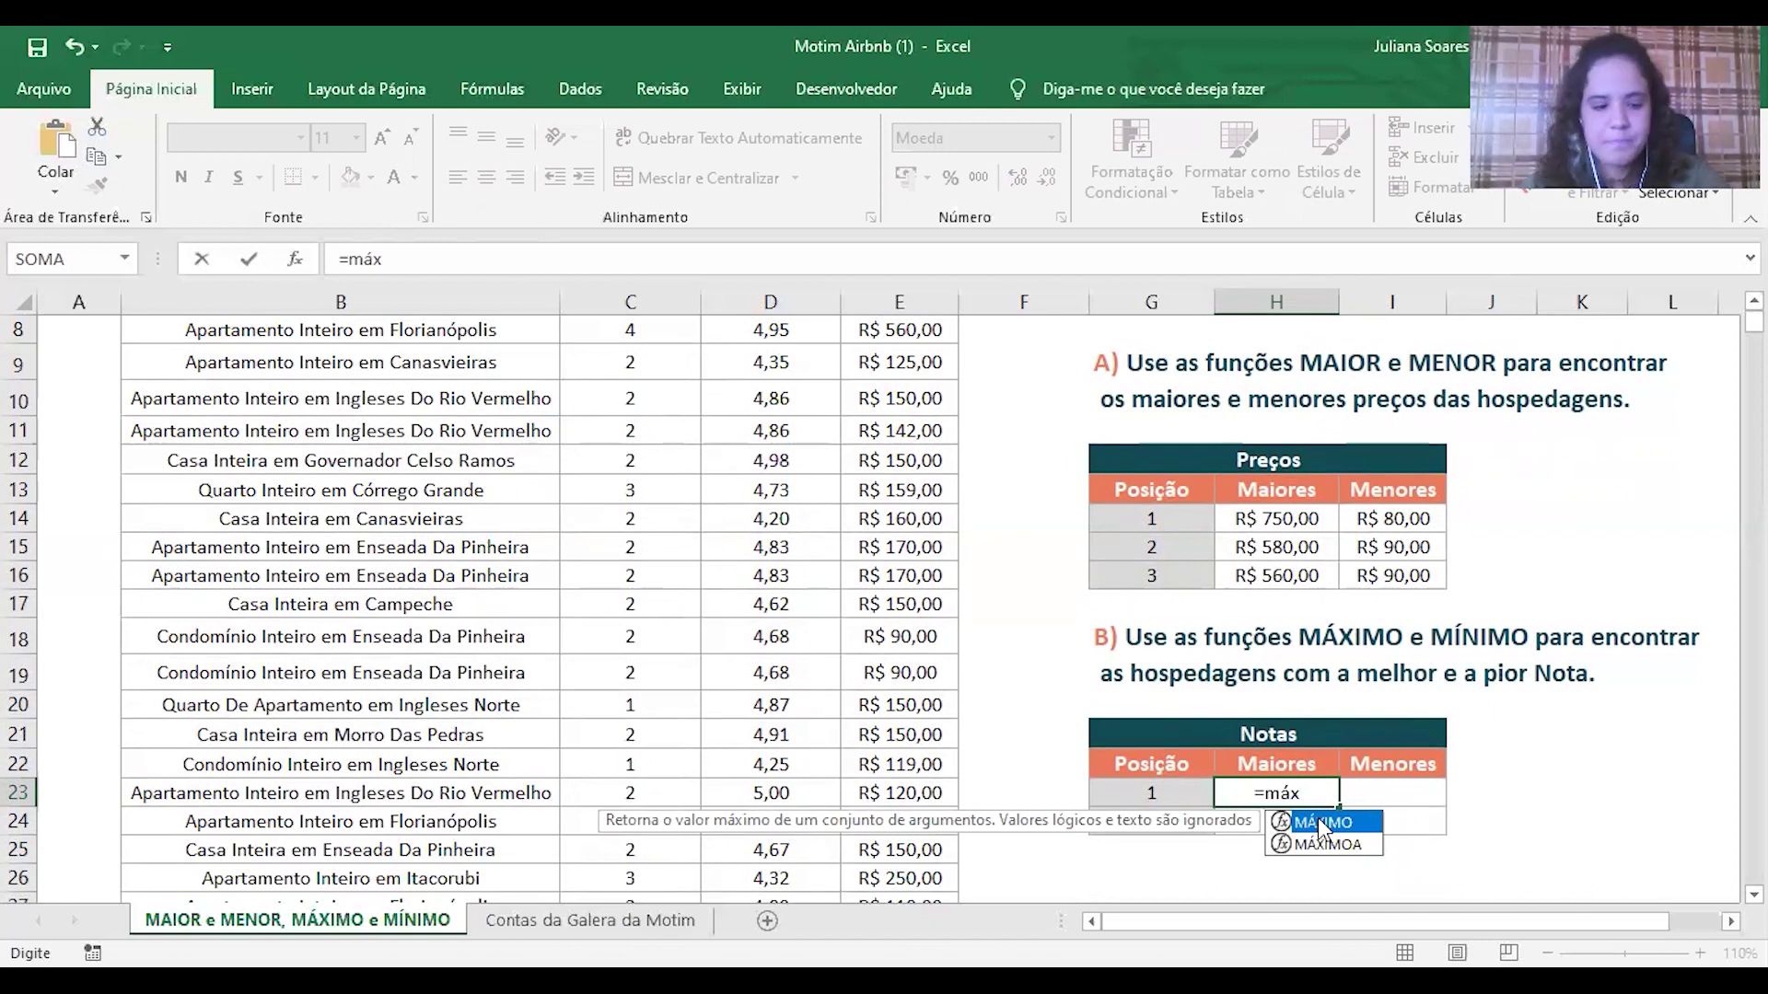
double_click(1318, 819)
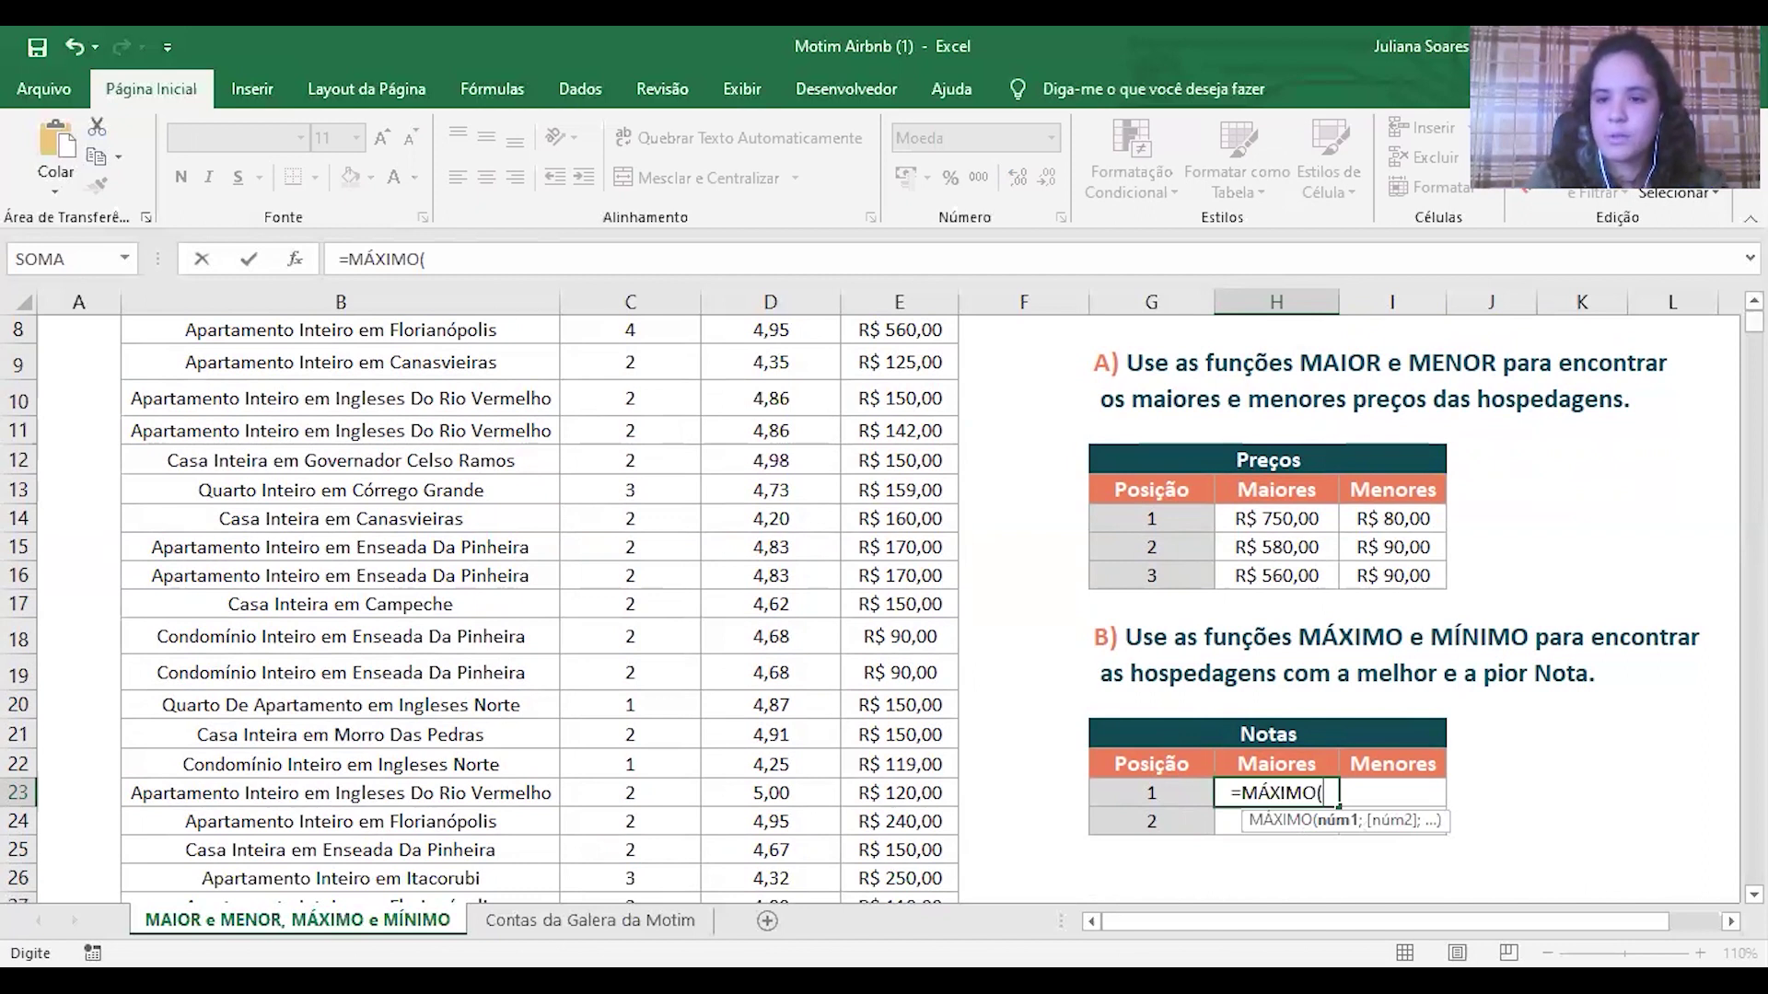
scroll(752, 356, up, 1)
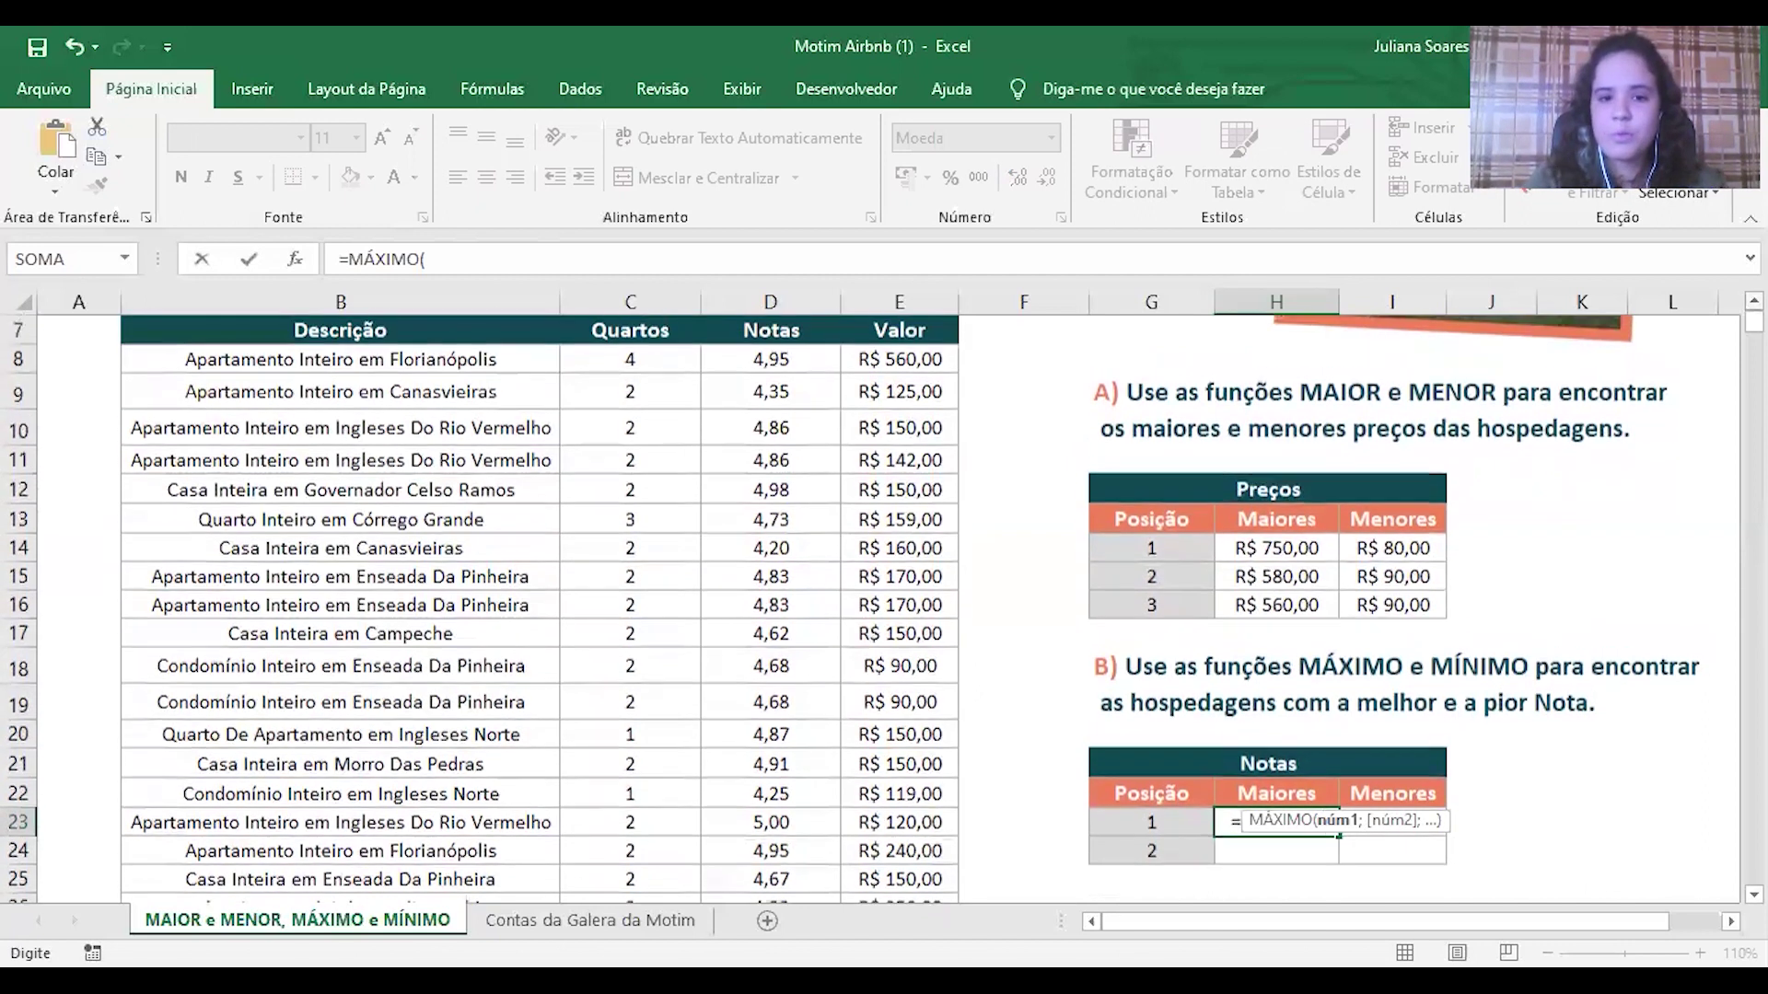
click(753, 356)
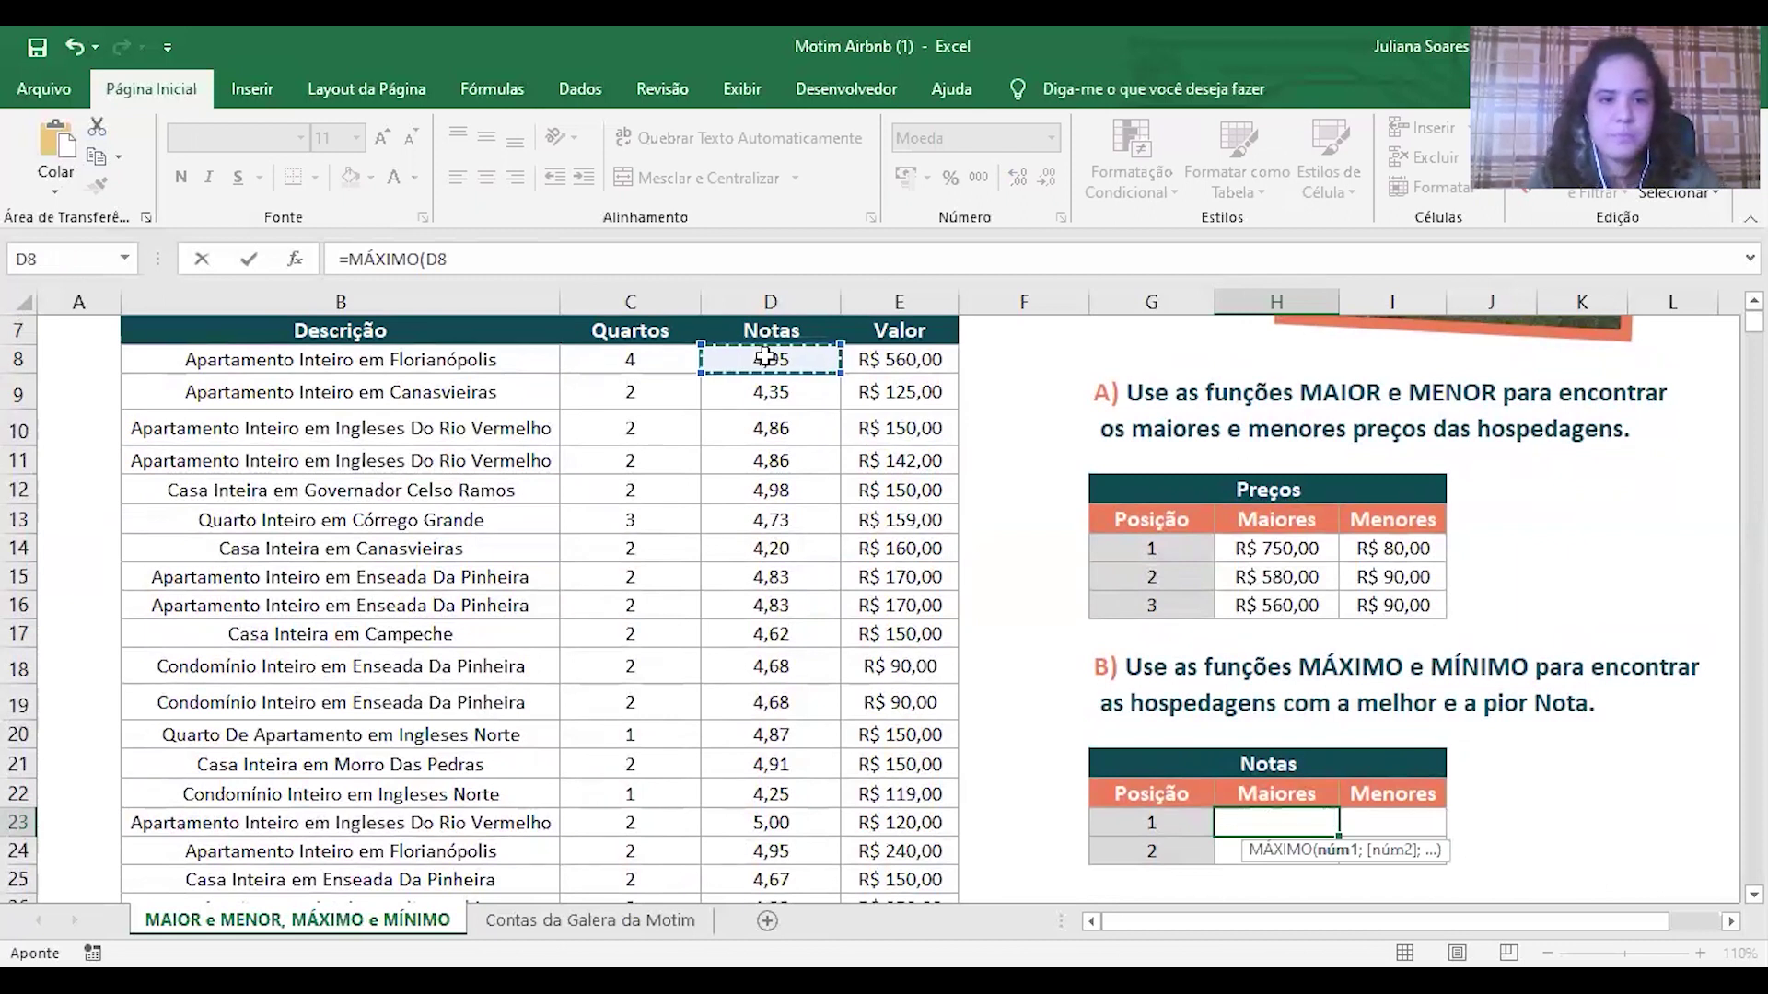
key(ctrl+shift+Down)
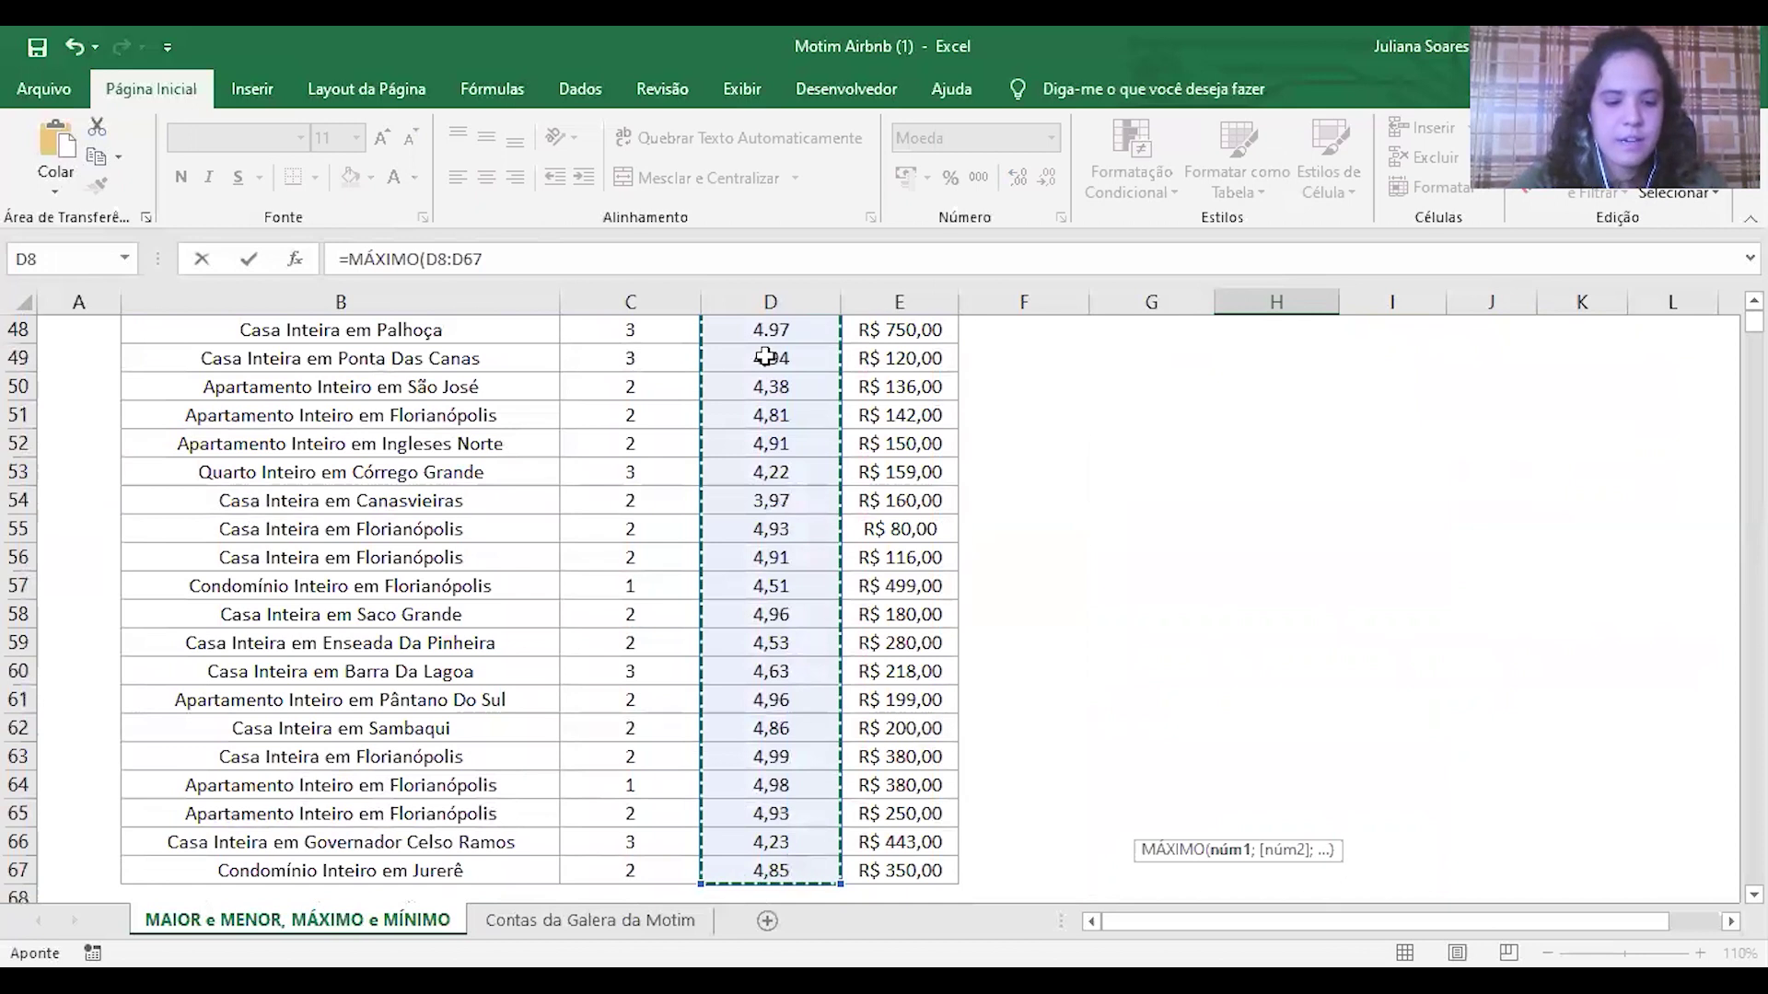
key(F4)
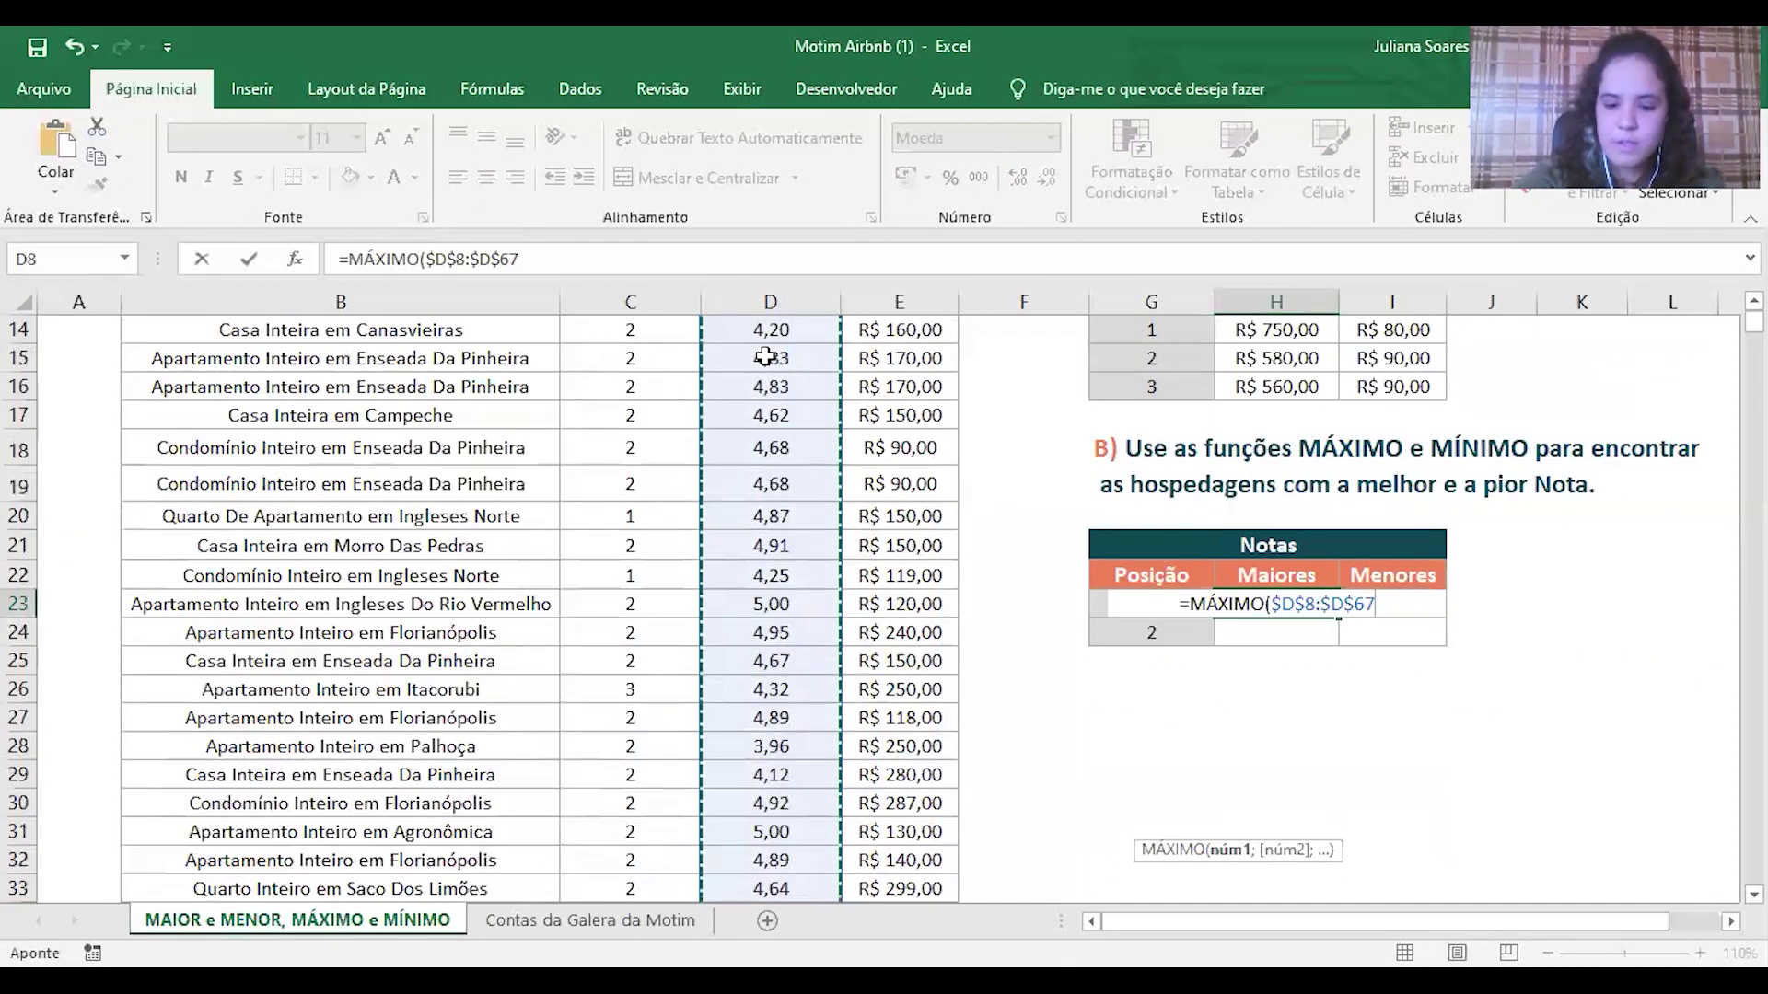
text())
key(Return)
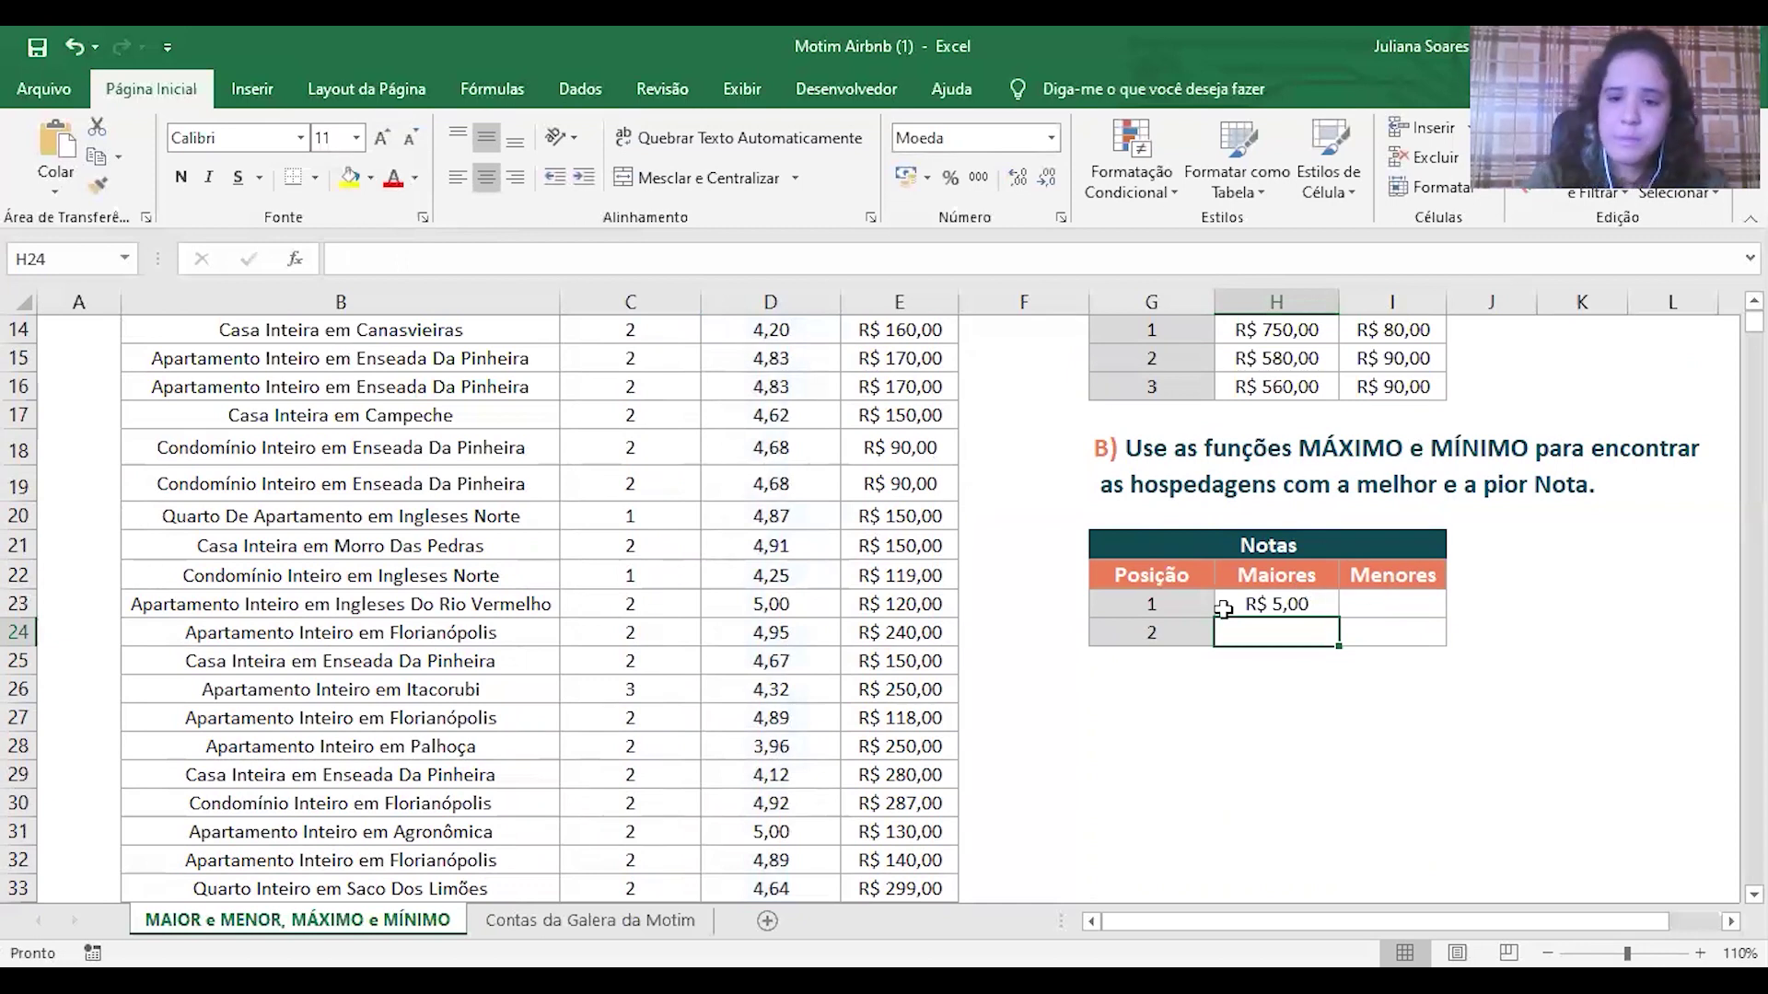
Step: Format the Notas result cells H23:I24 as Geral instead of currency
drag(1289, 603, 1362, 633)
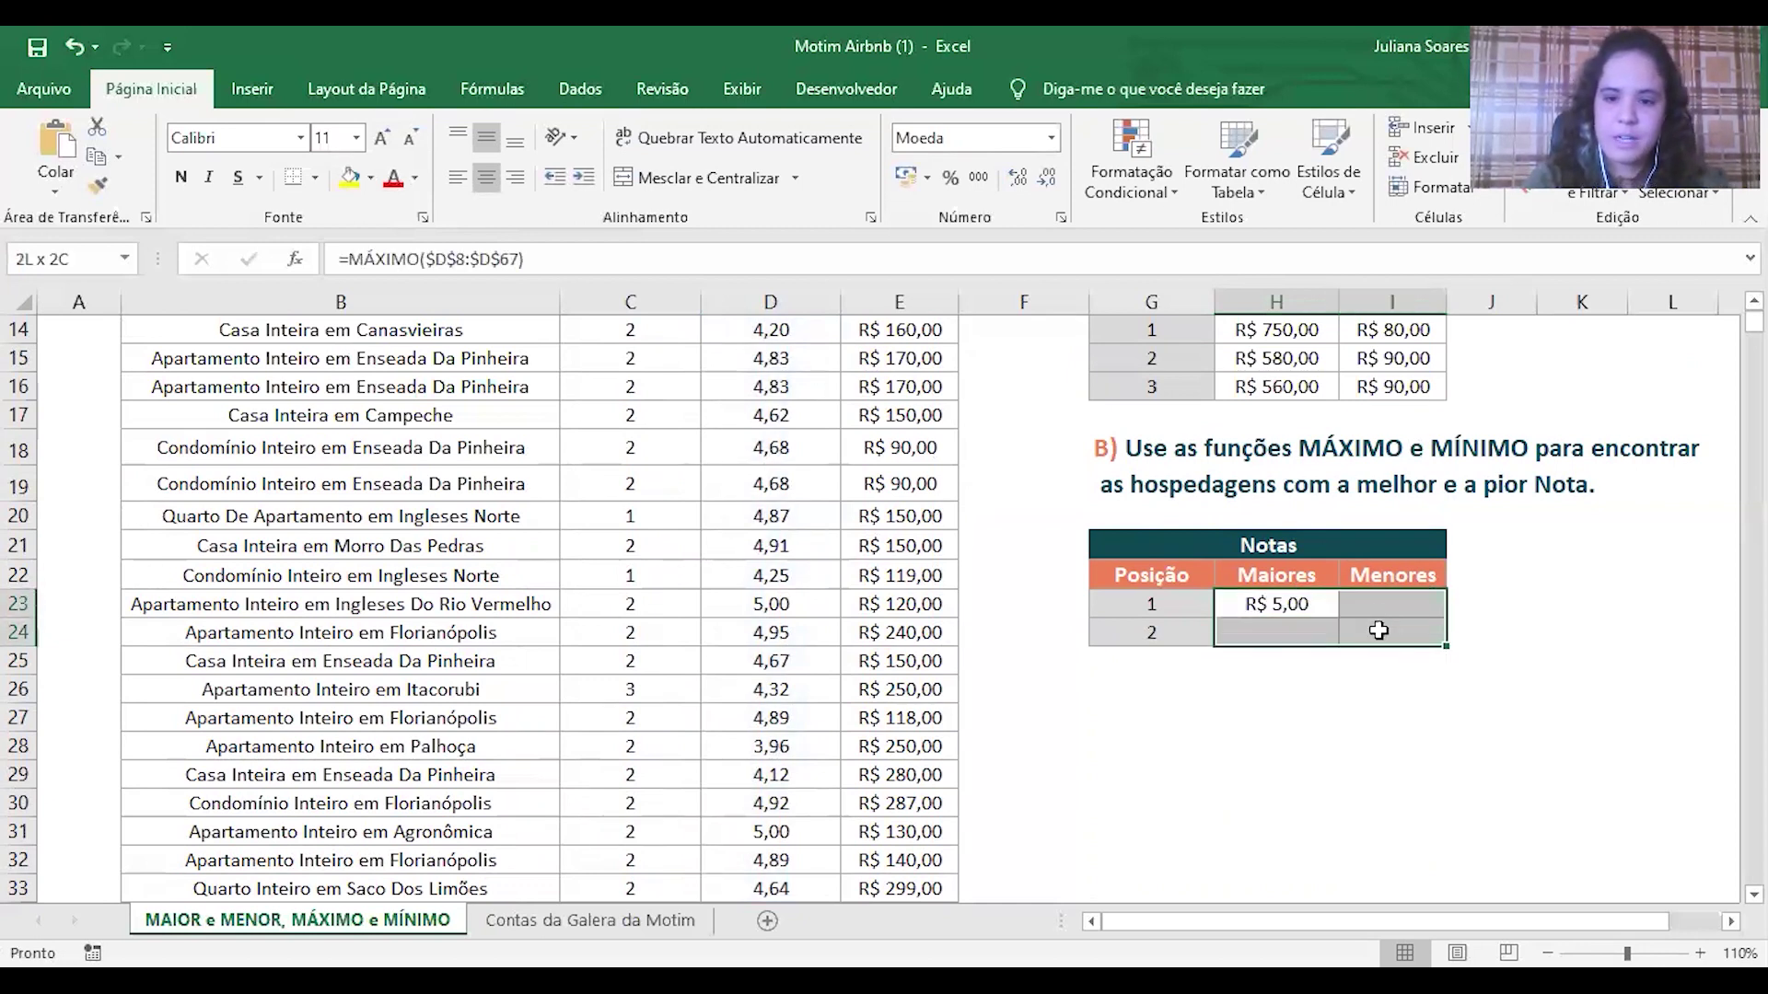
click(1050, 136)
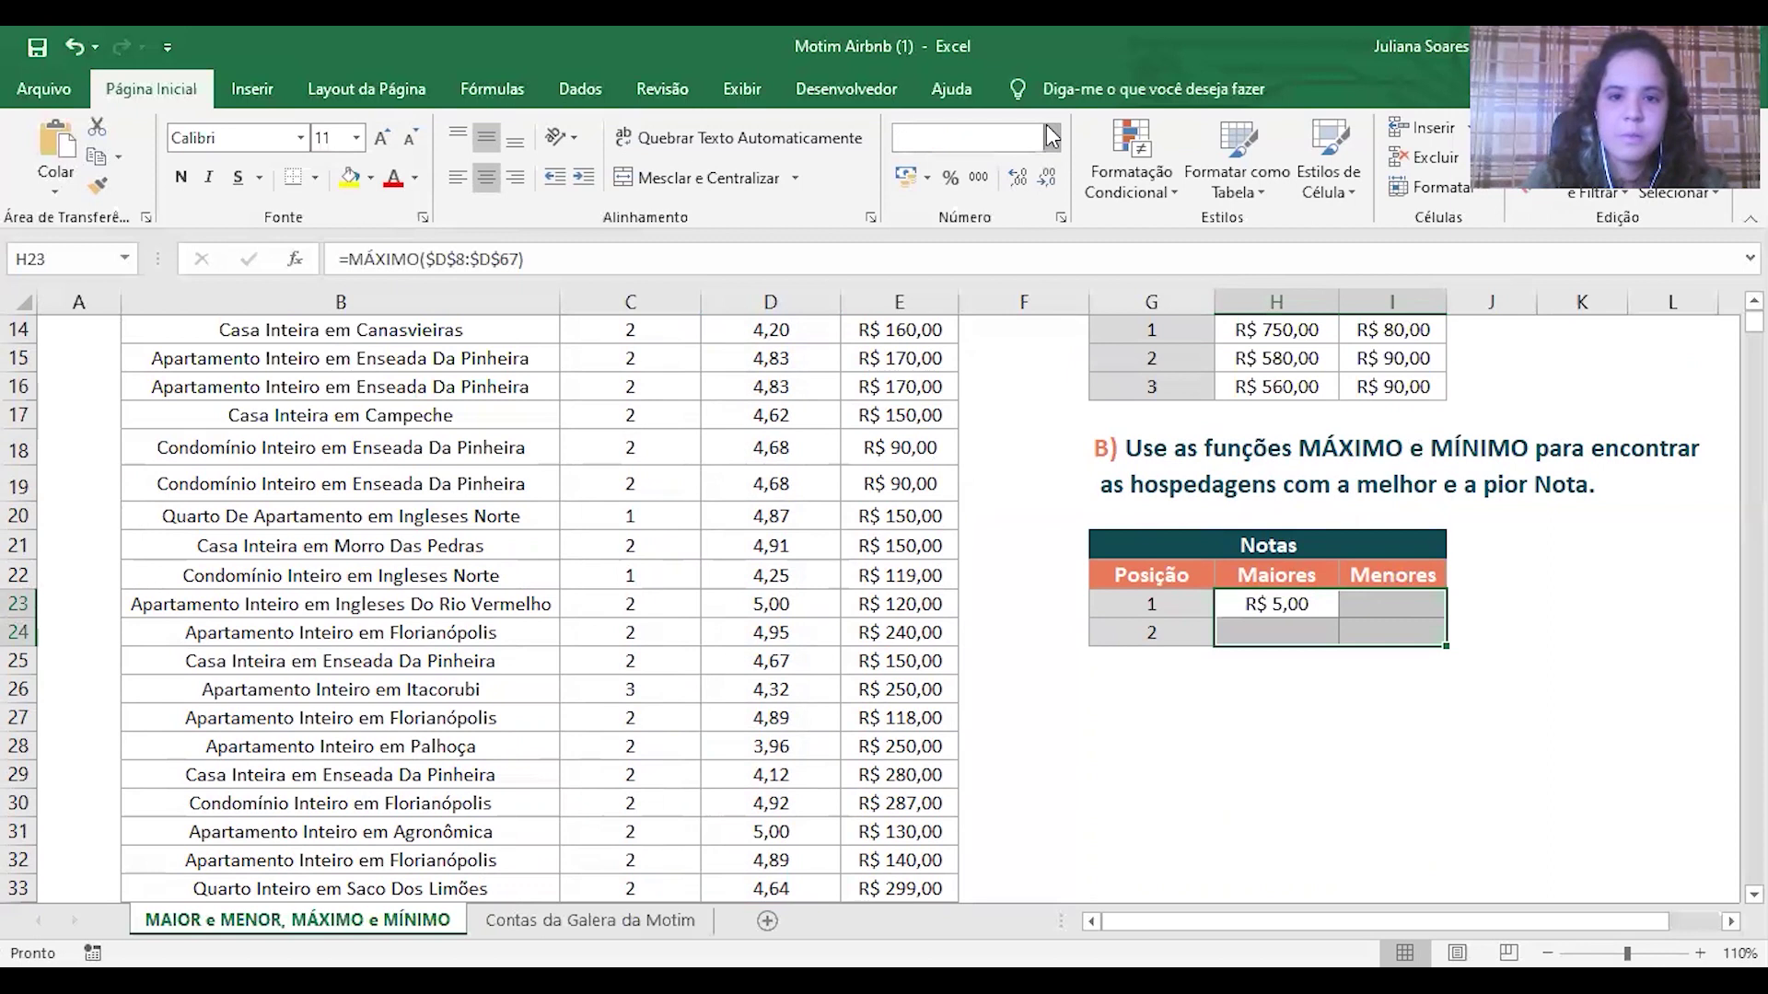
click(1008, 190)
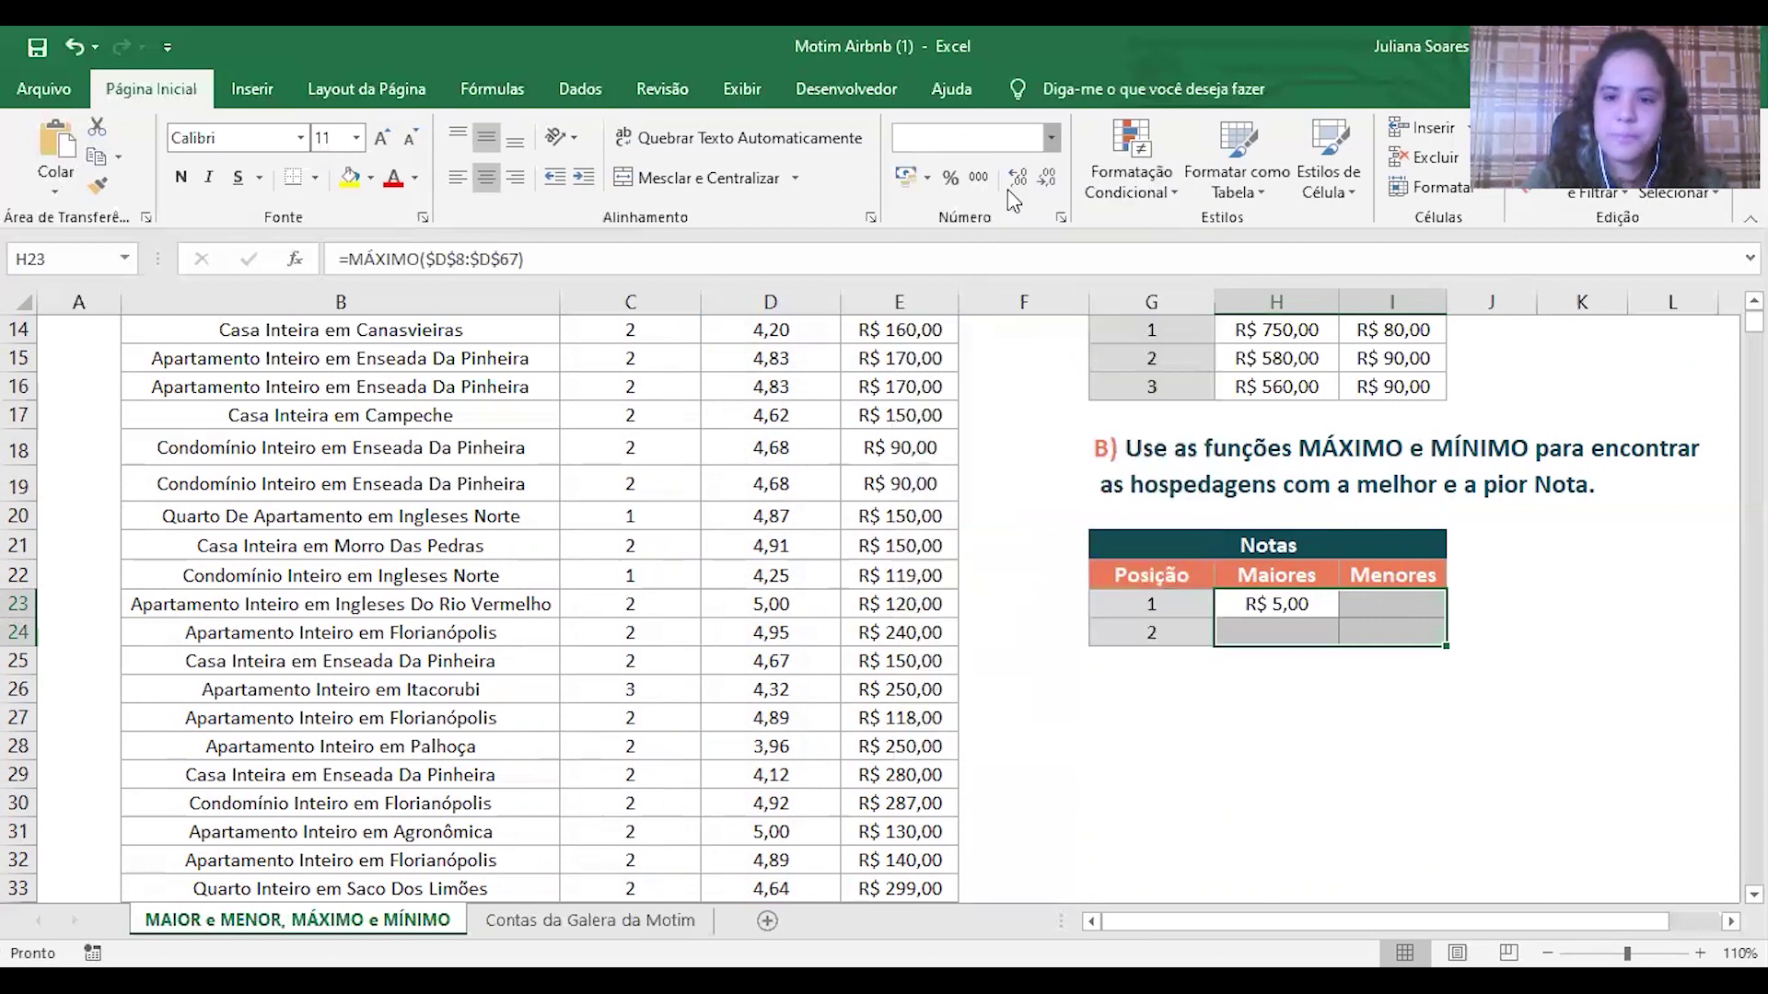
Step: Copy the MÁXIMO formula from H23 down to H24
click(1273, 609)
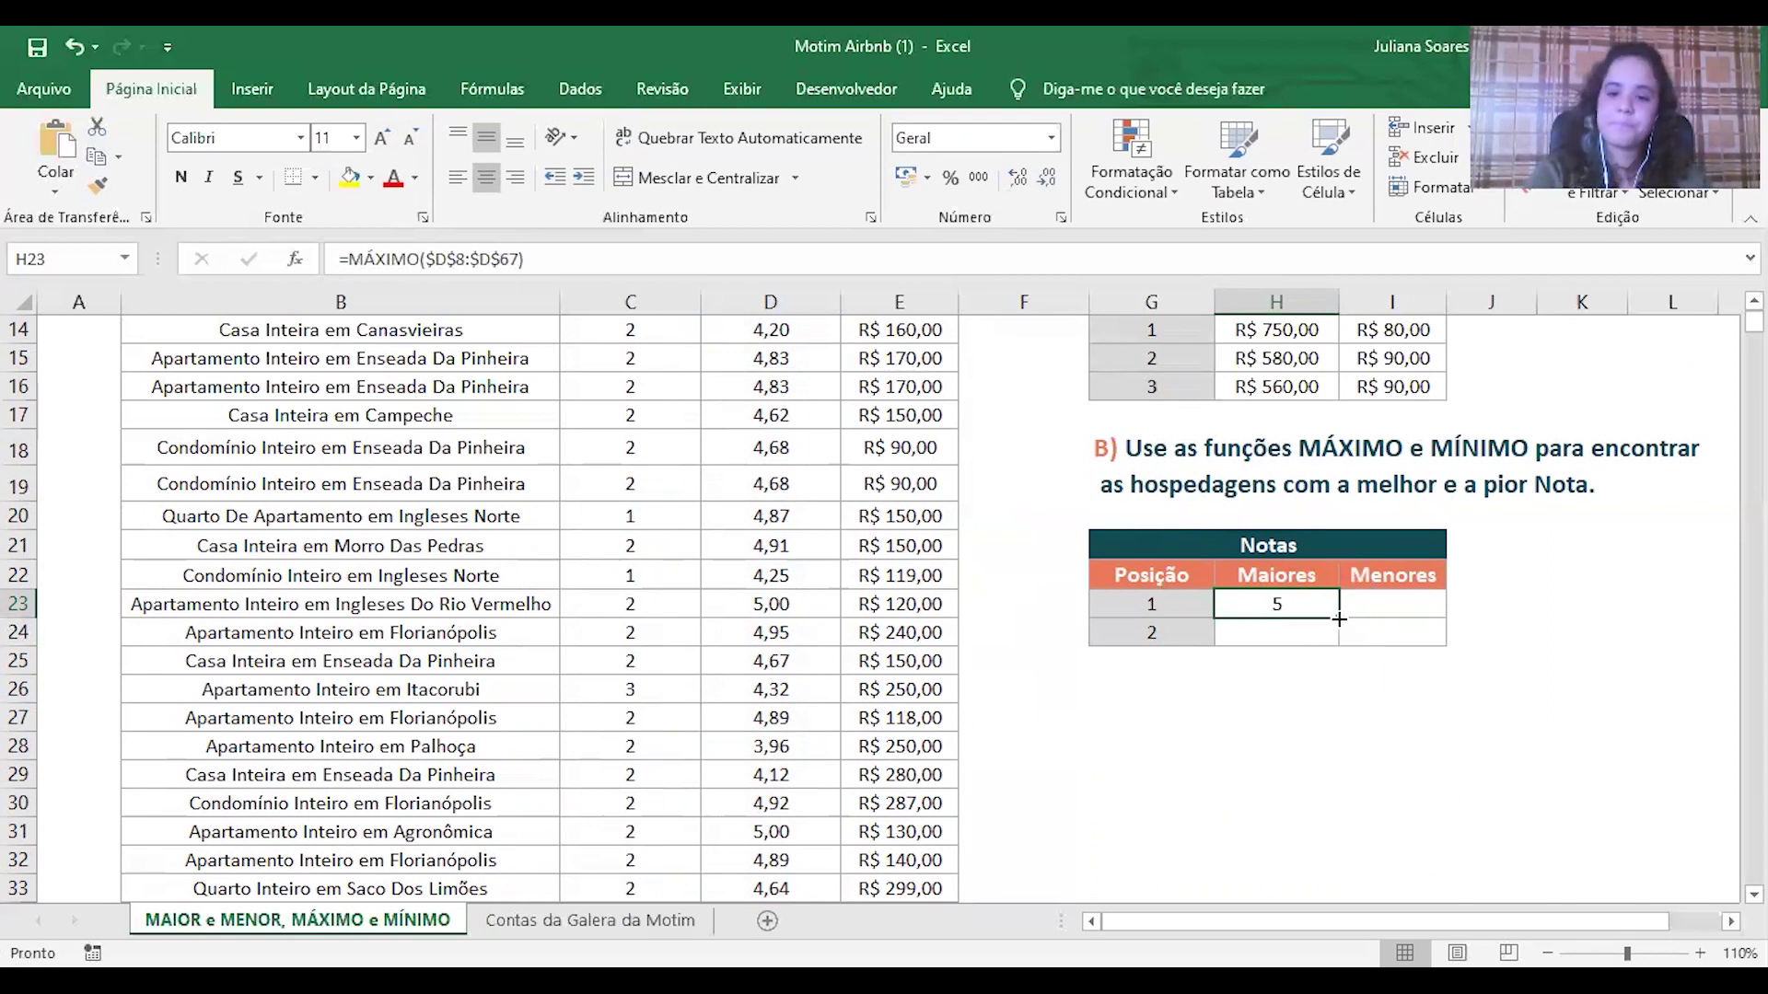
drag(1339, 619, 1307, 640)
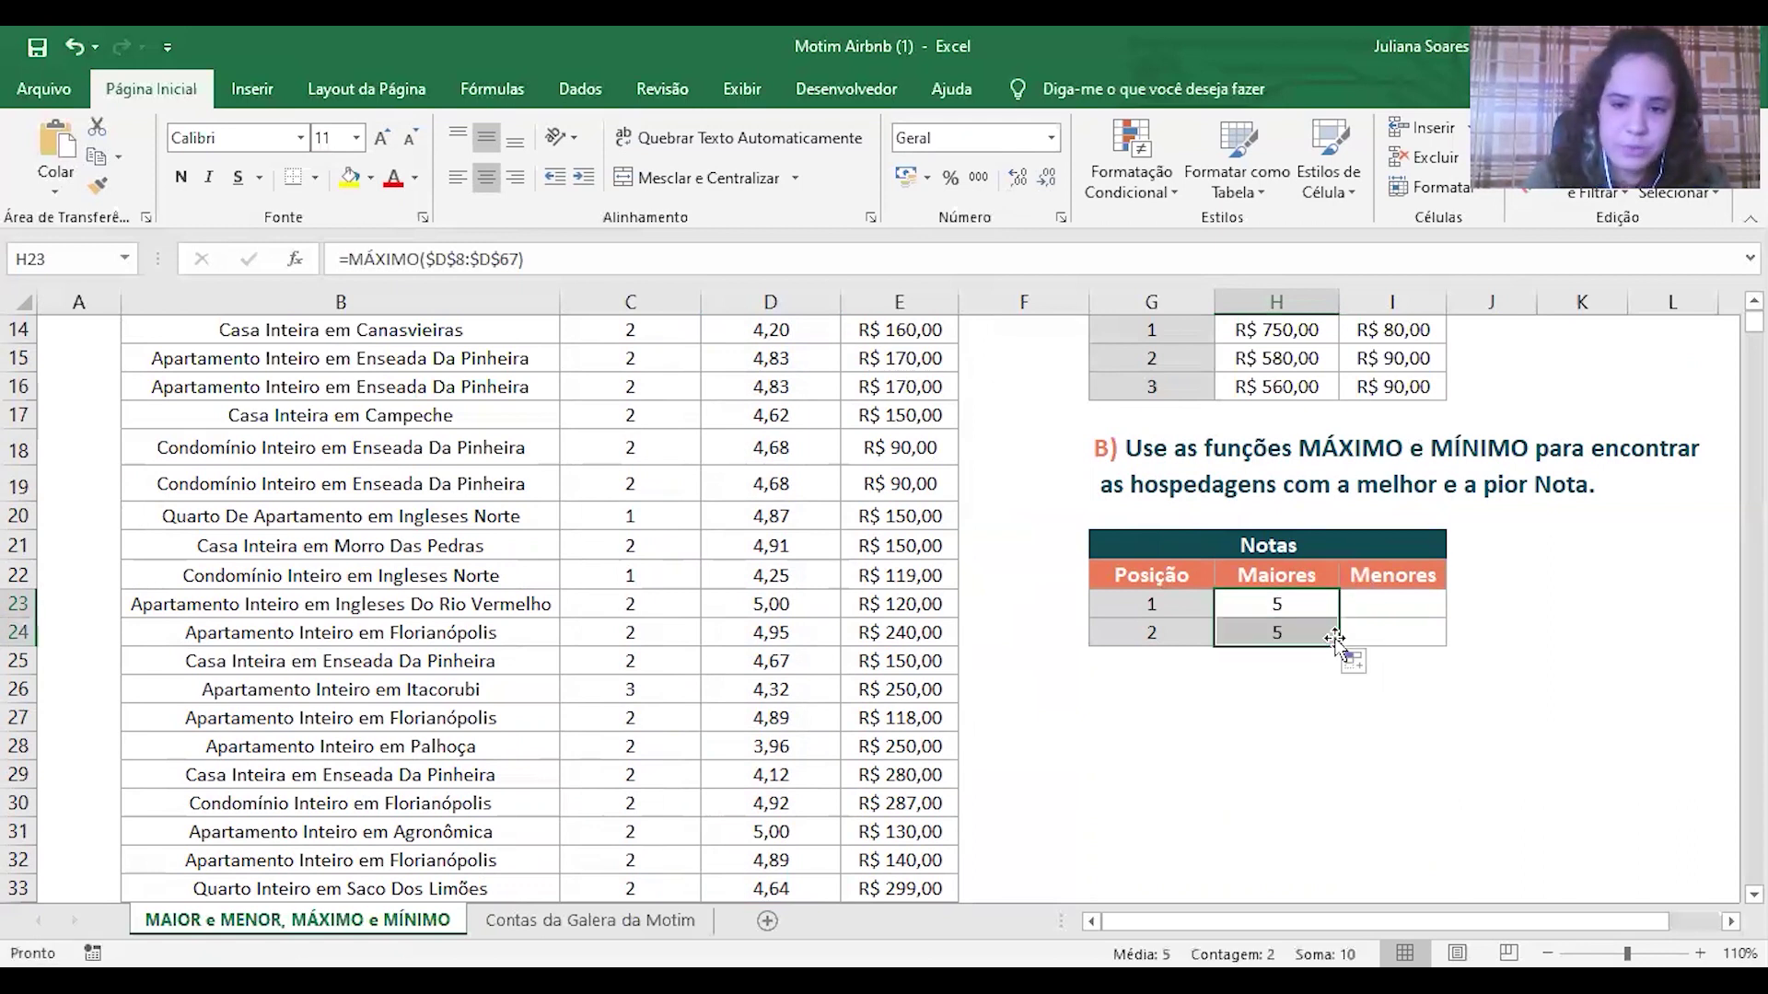
click(1307, 640)
click(1274, 602)
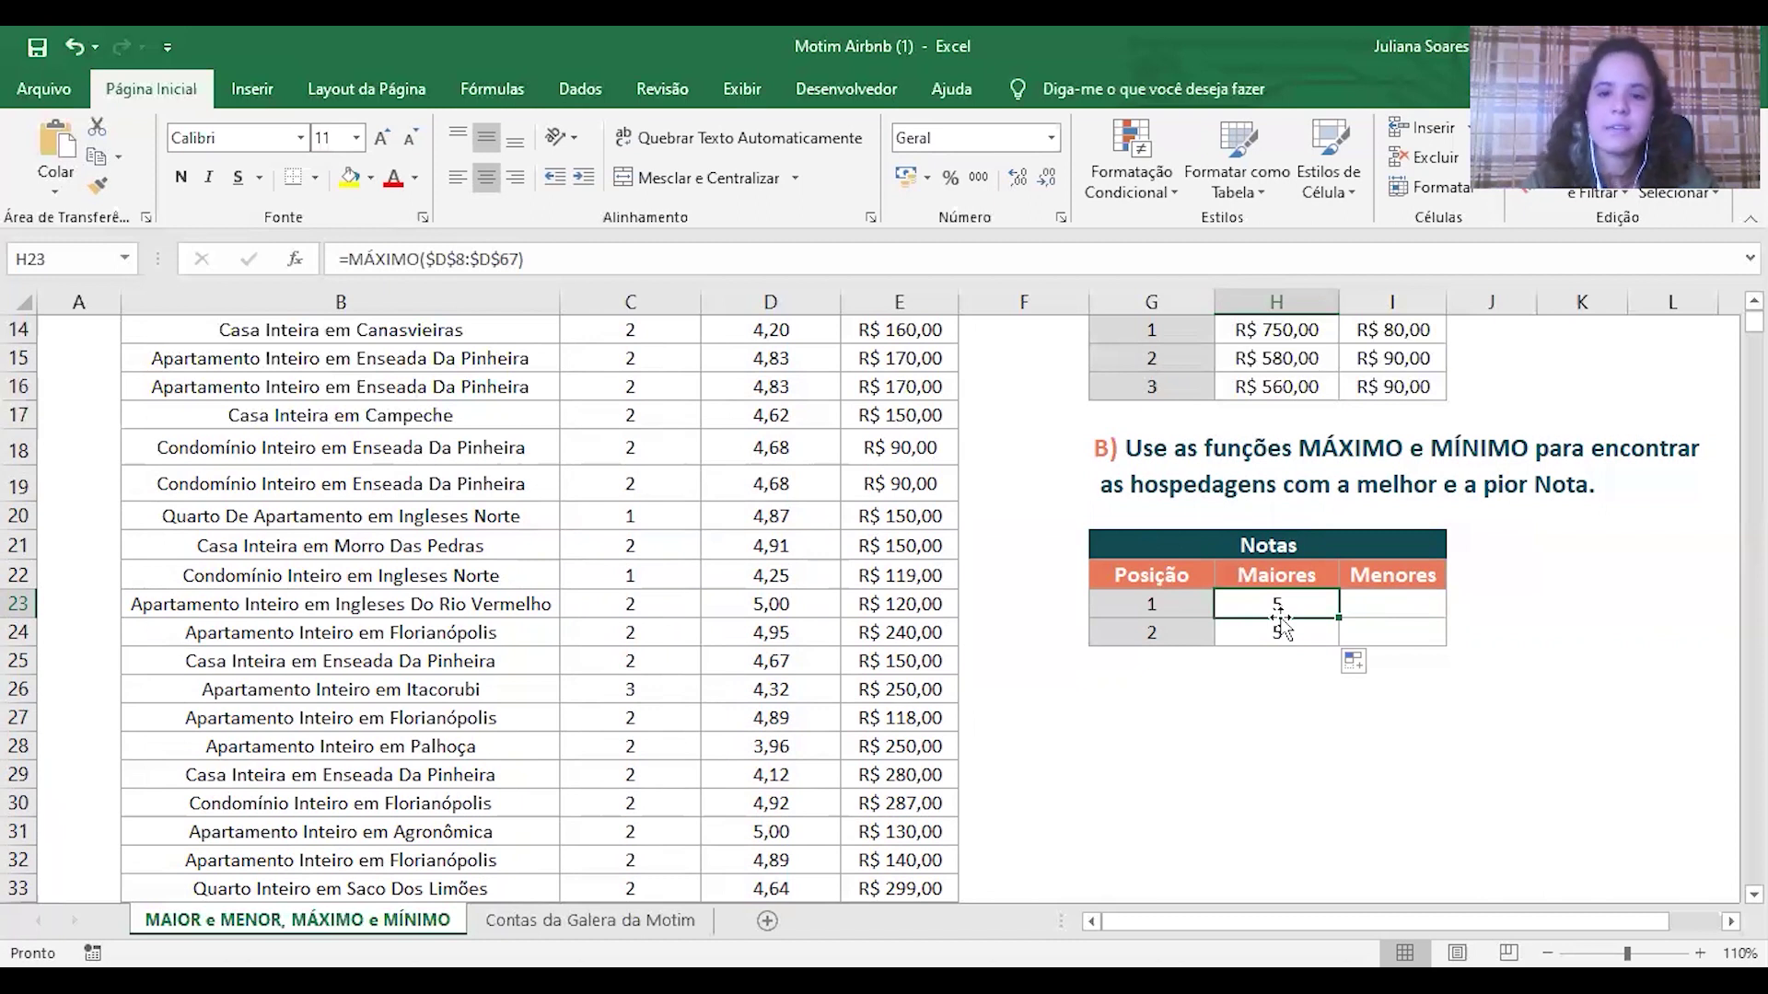
click(1271, 333)
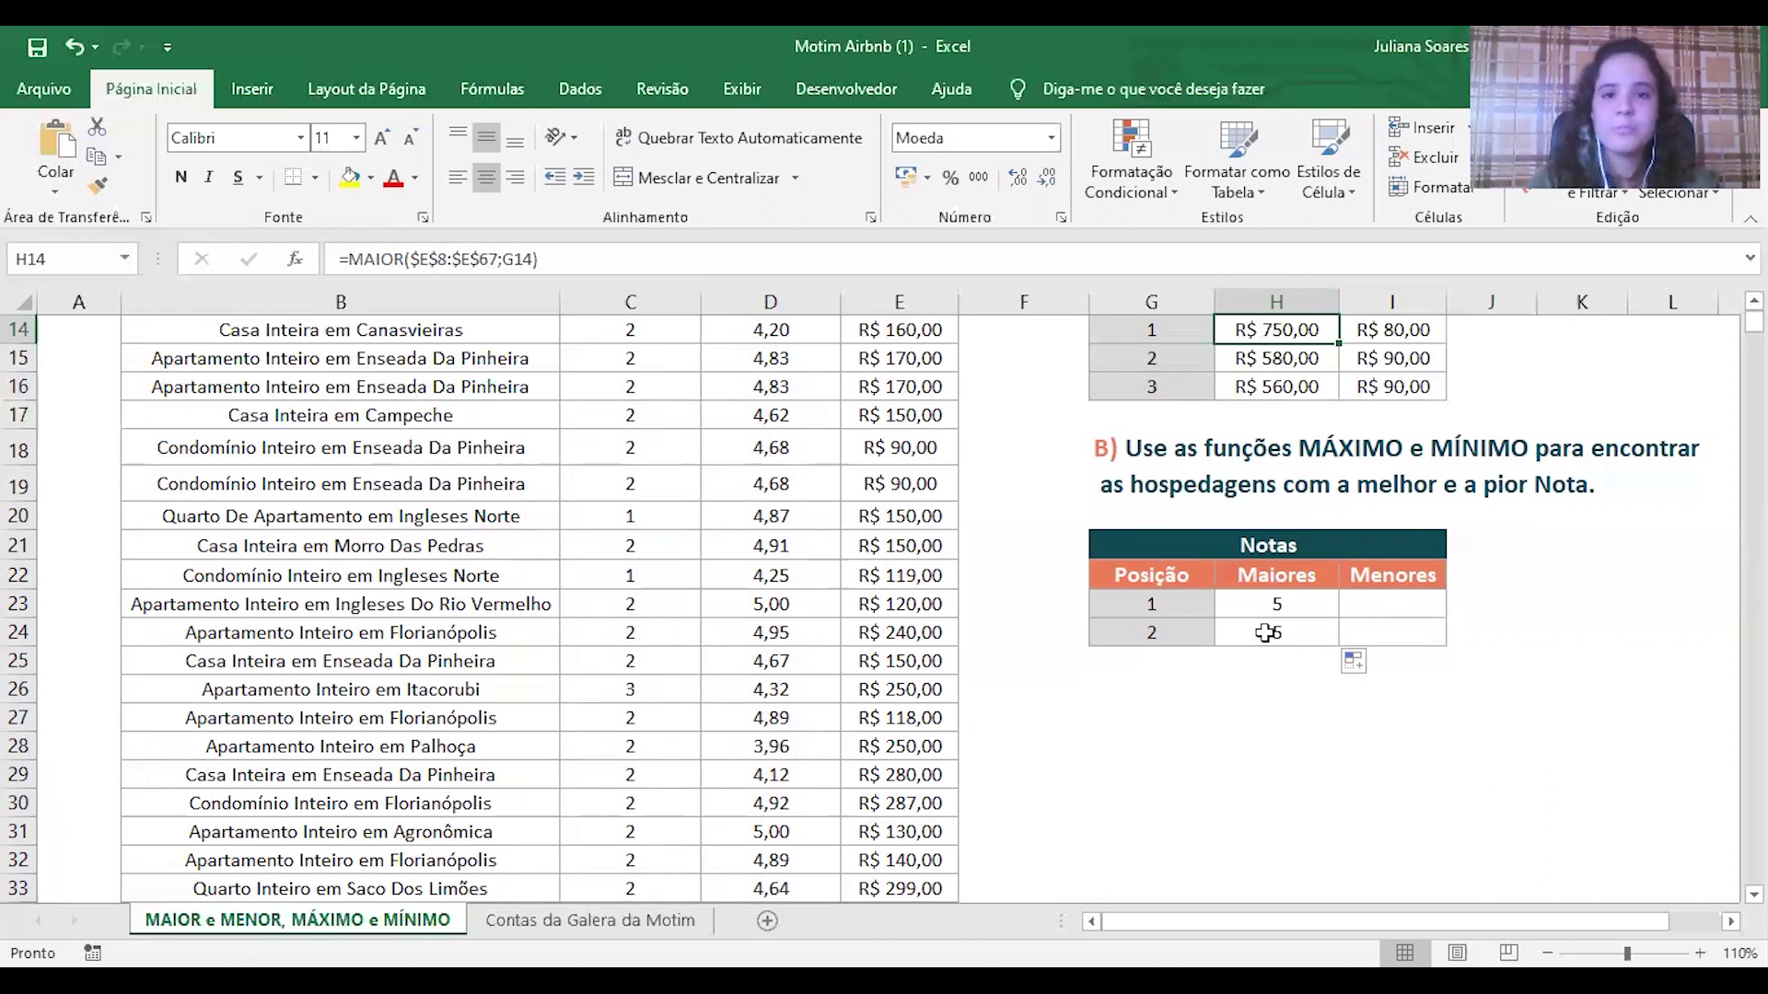
click(1249, 600)
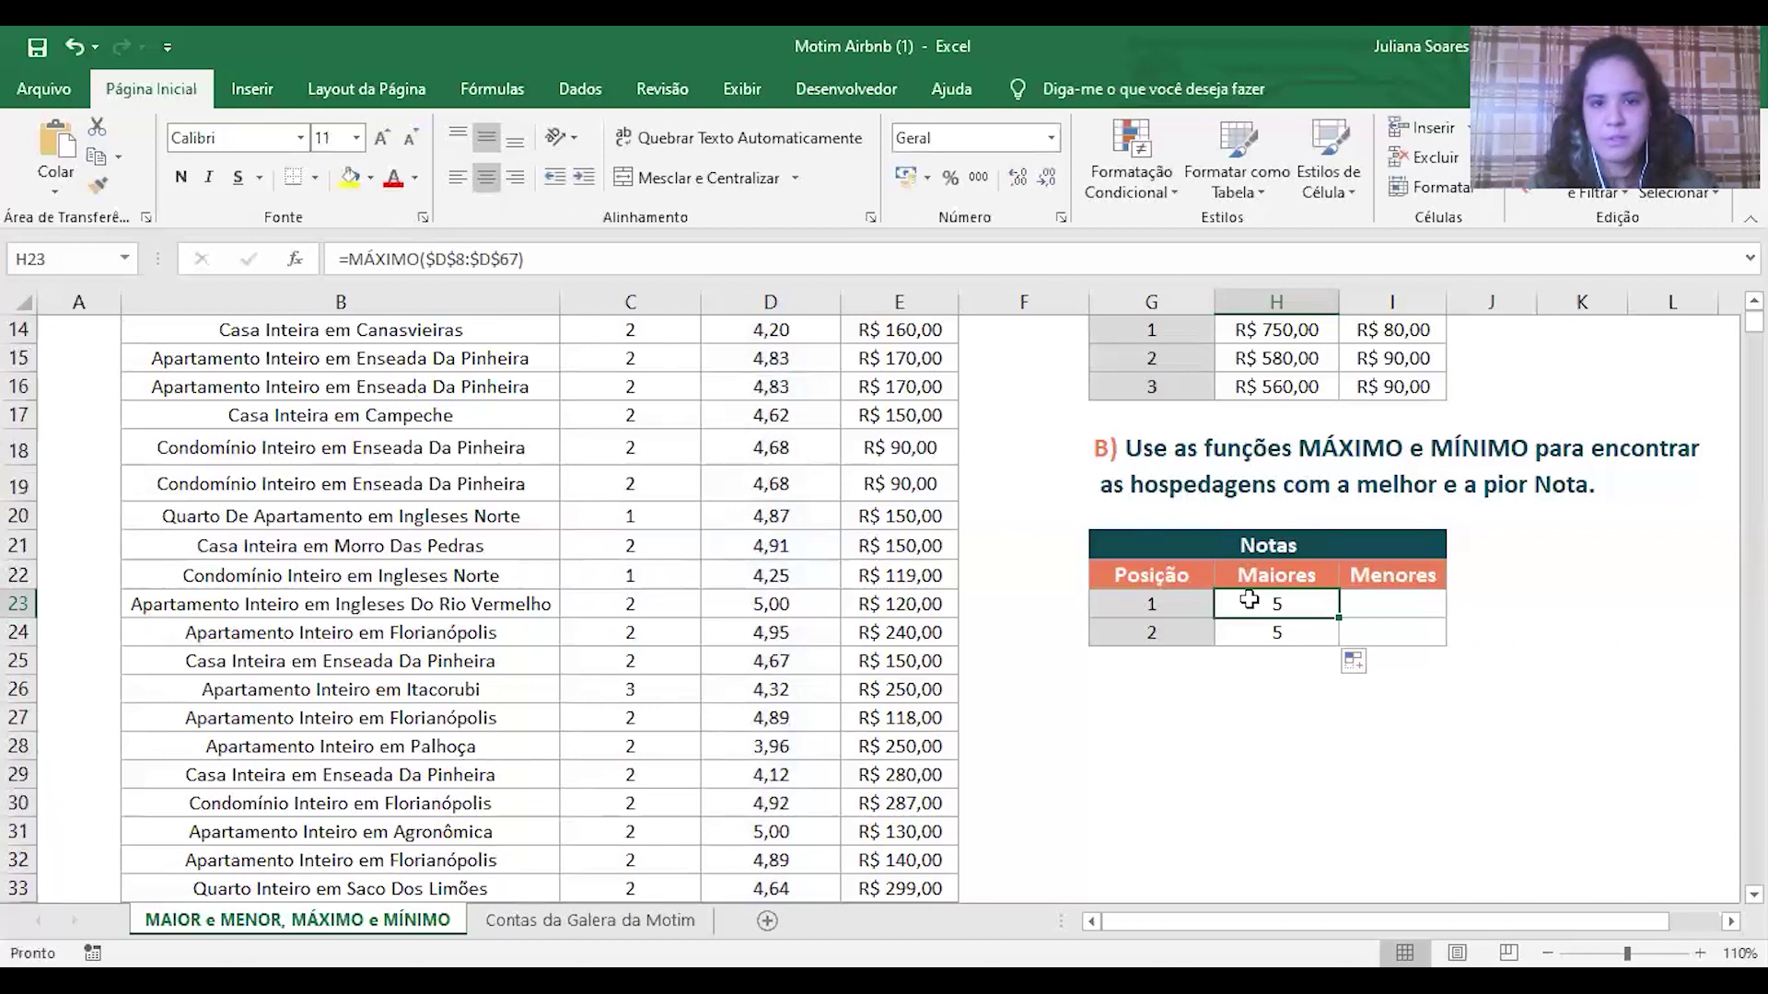
click(1277, 637)
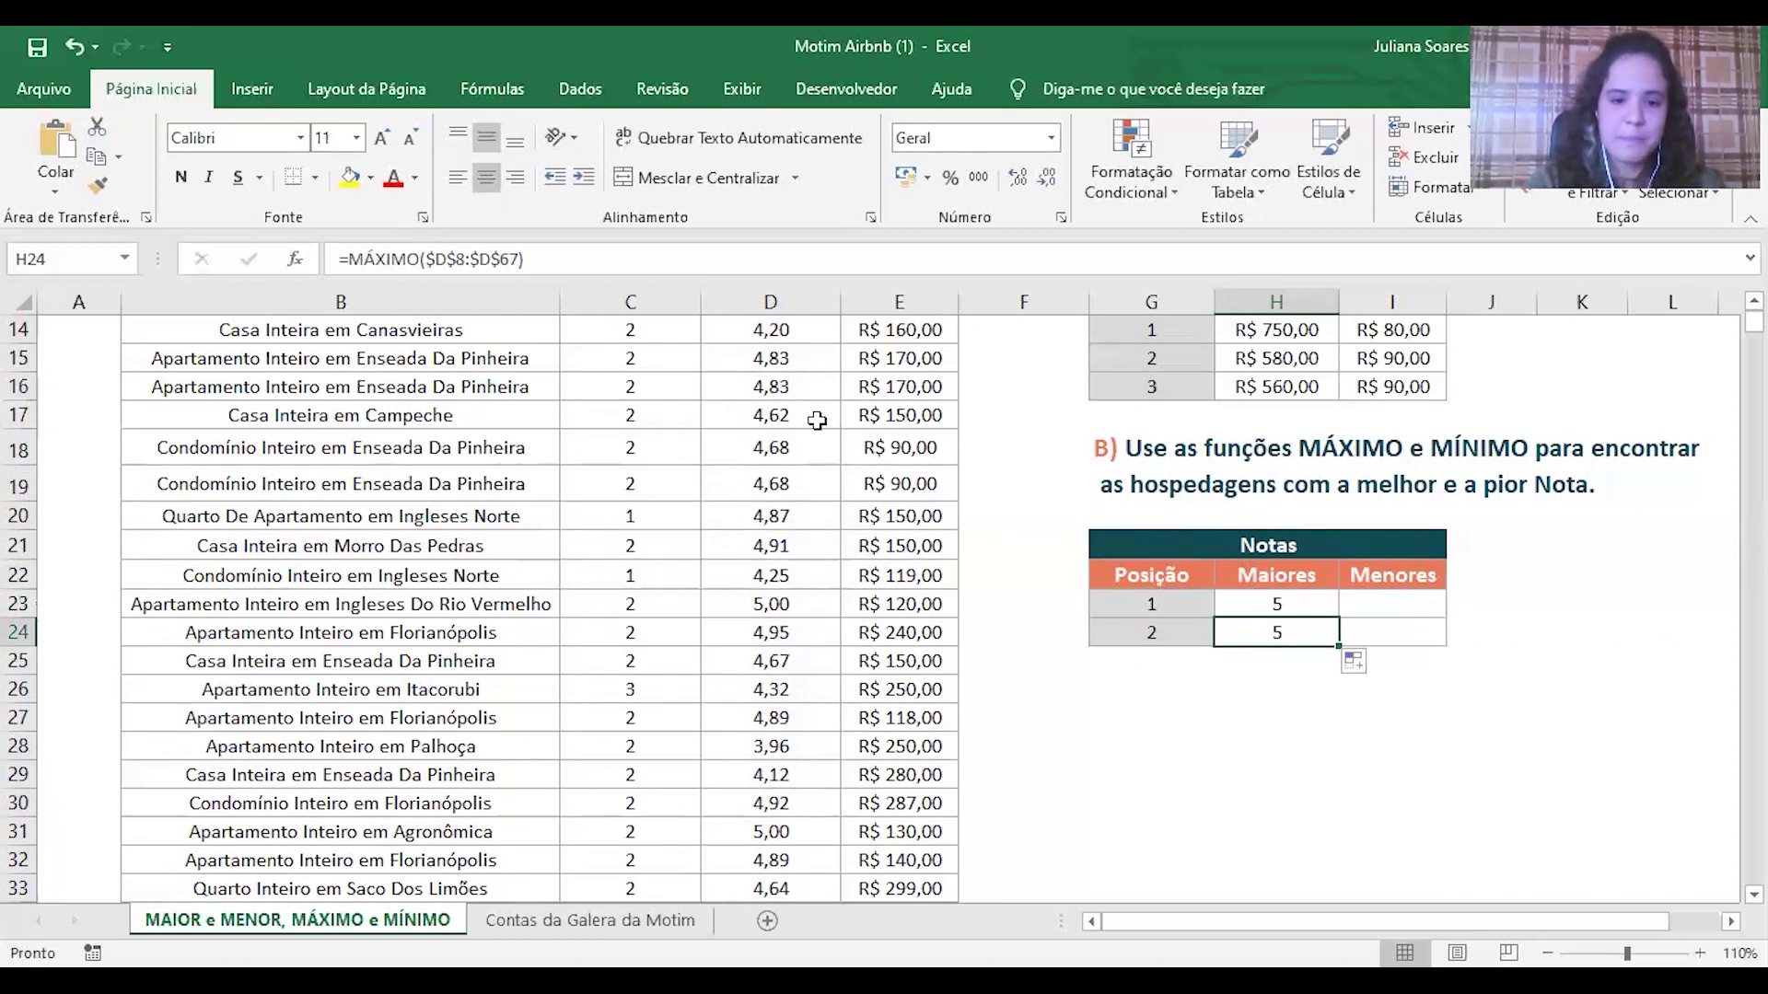
click(789, 601)
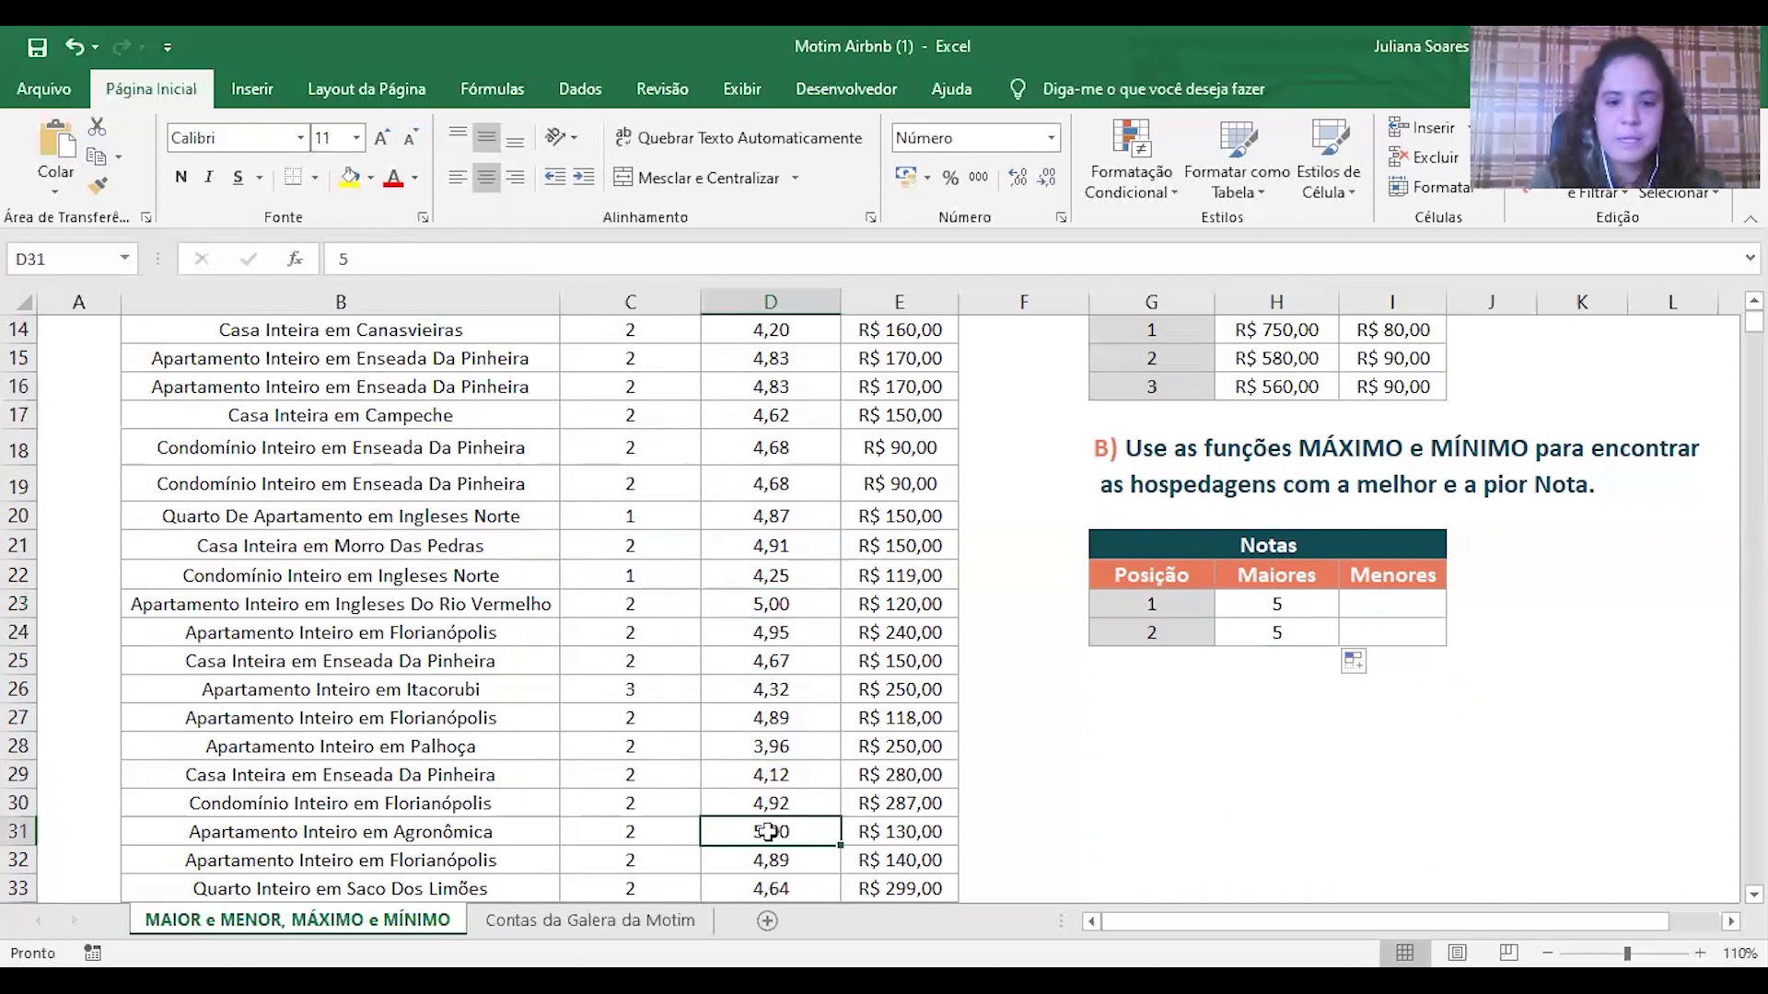
click(1288, 609)
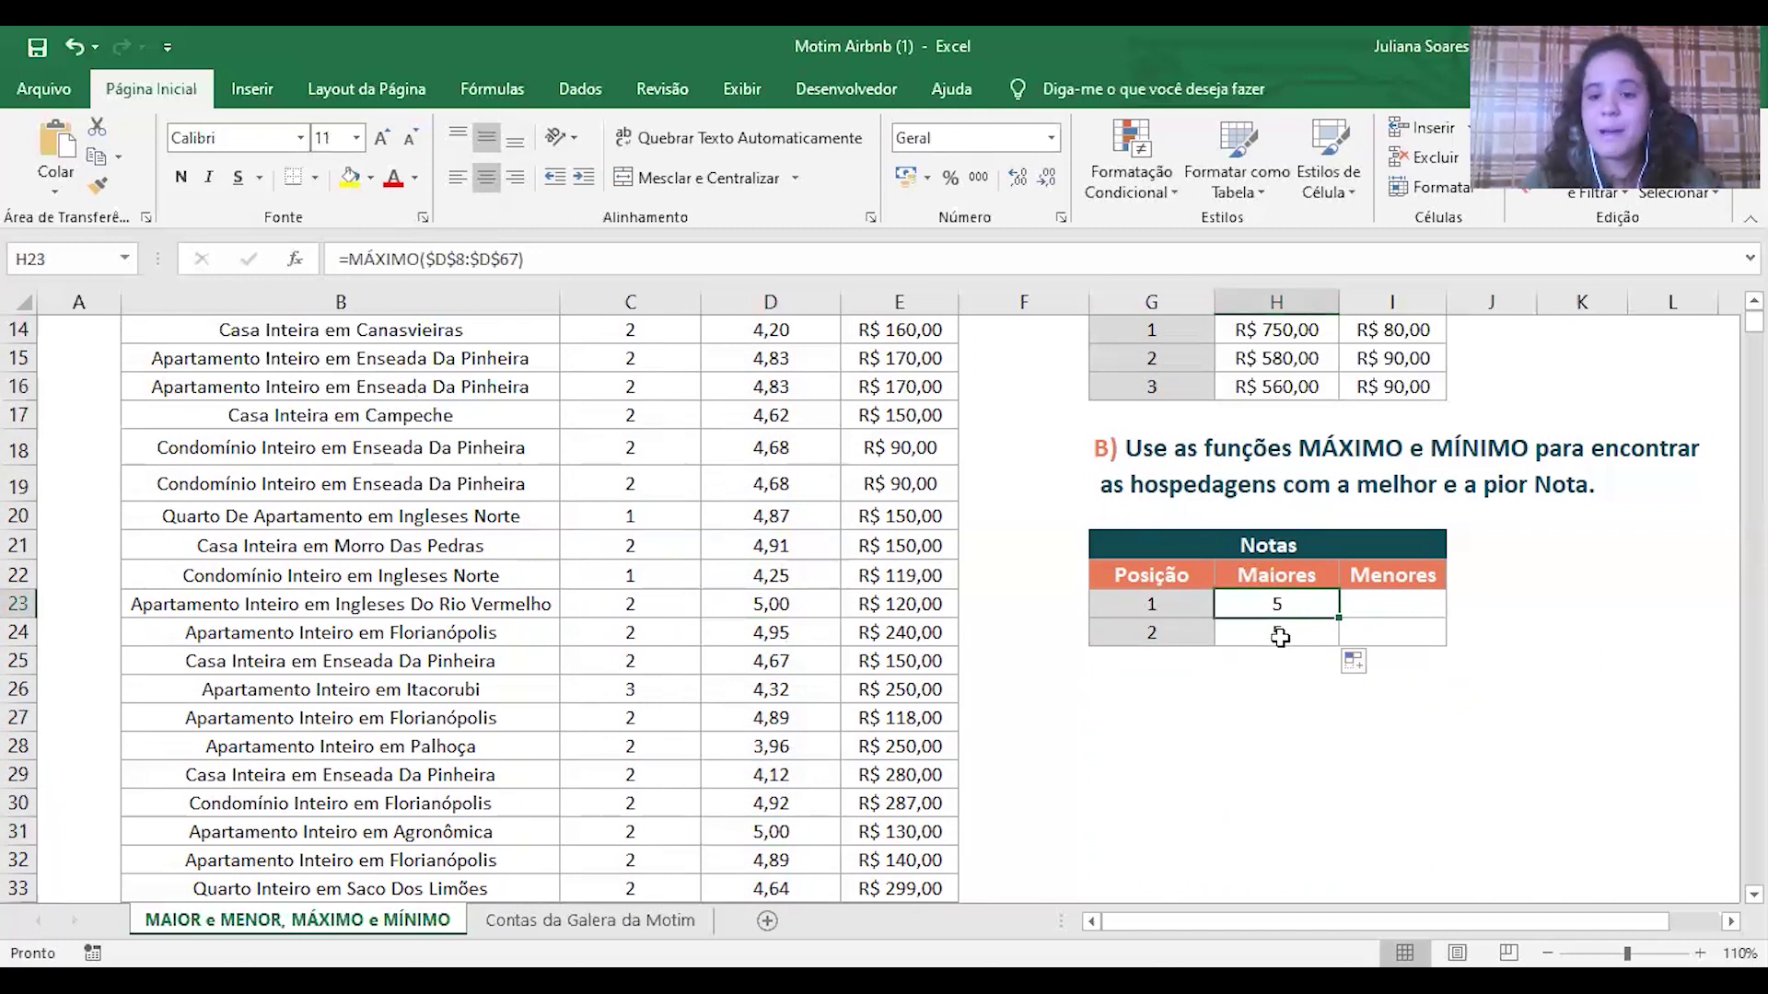
click(1280, 635)
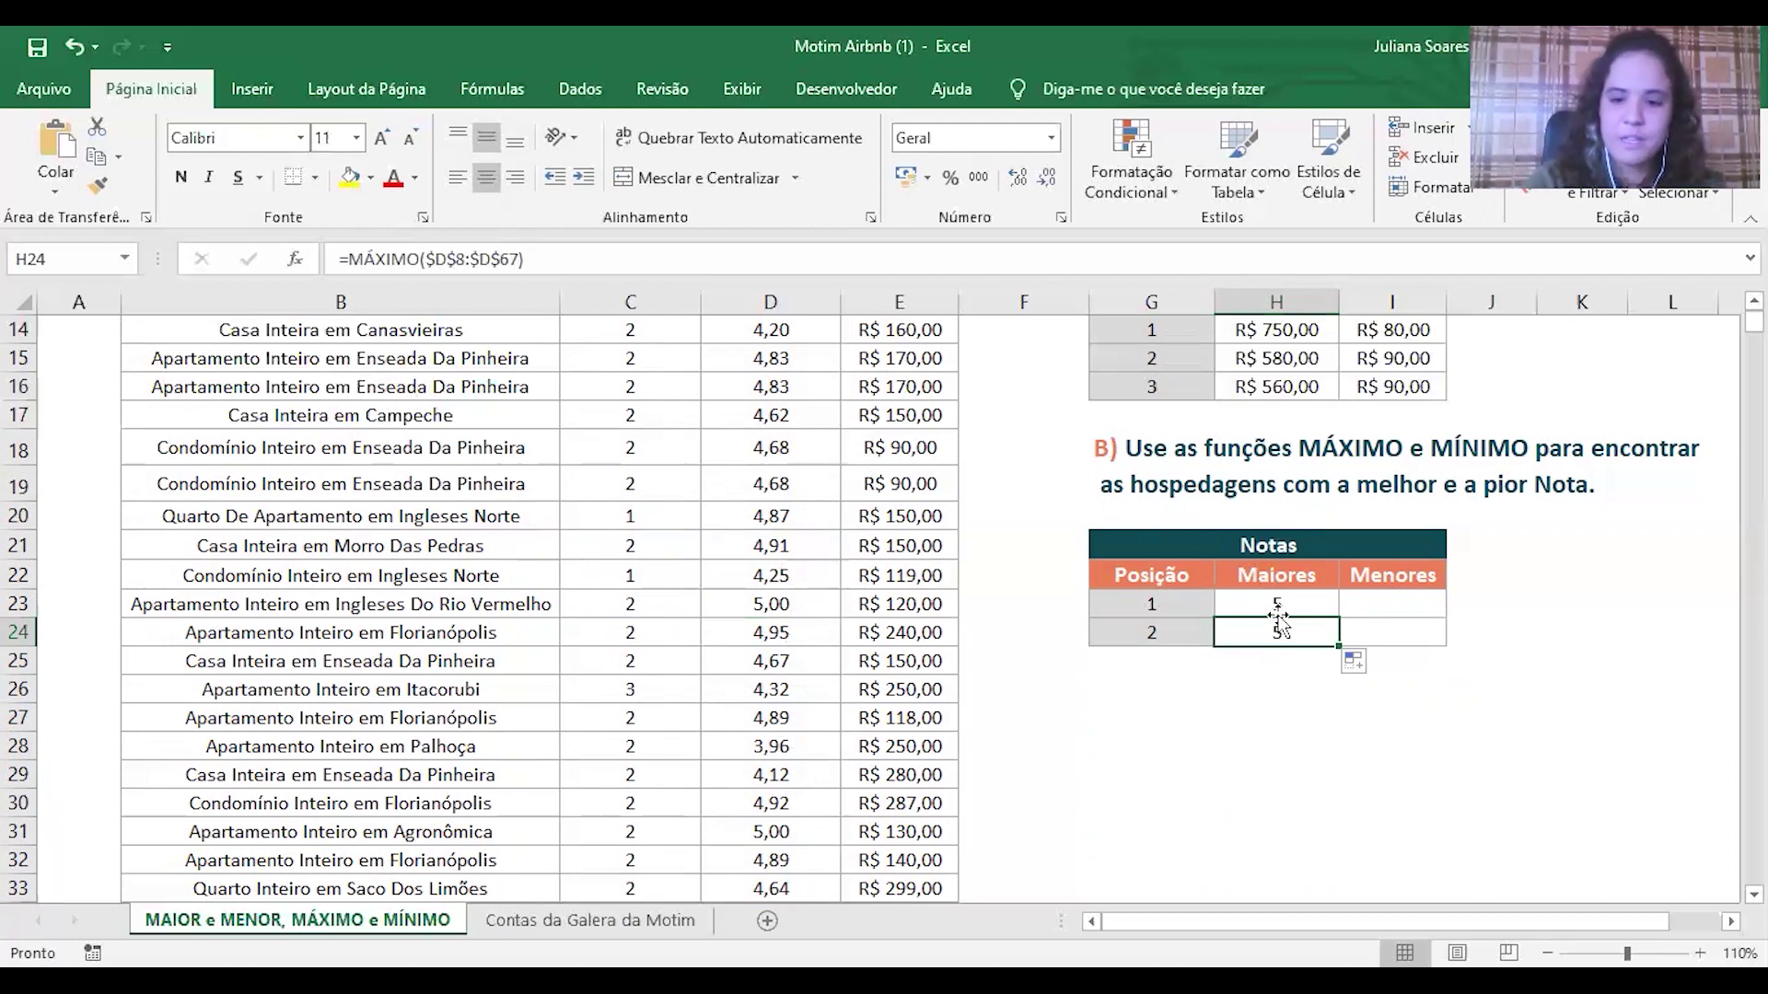
Step: Replace H24 with =MAIOR($D$8:$D$67;G24), ranking by the Posição in G24
double_click(1280, 626)
key(Escape)
text(=)
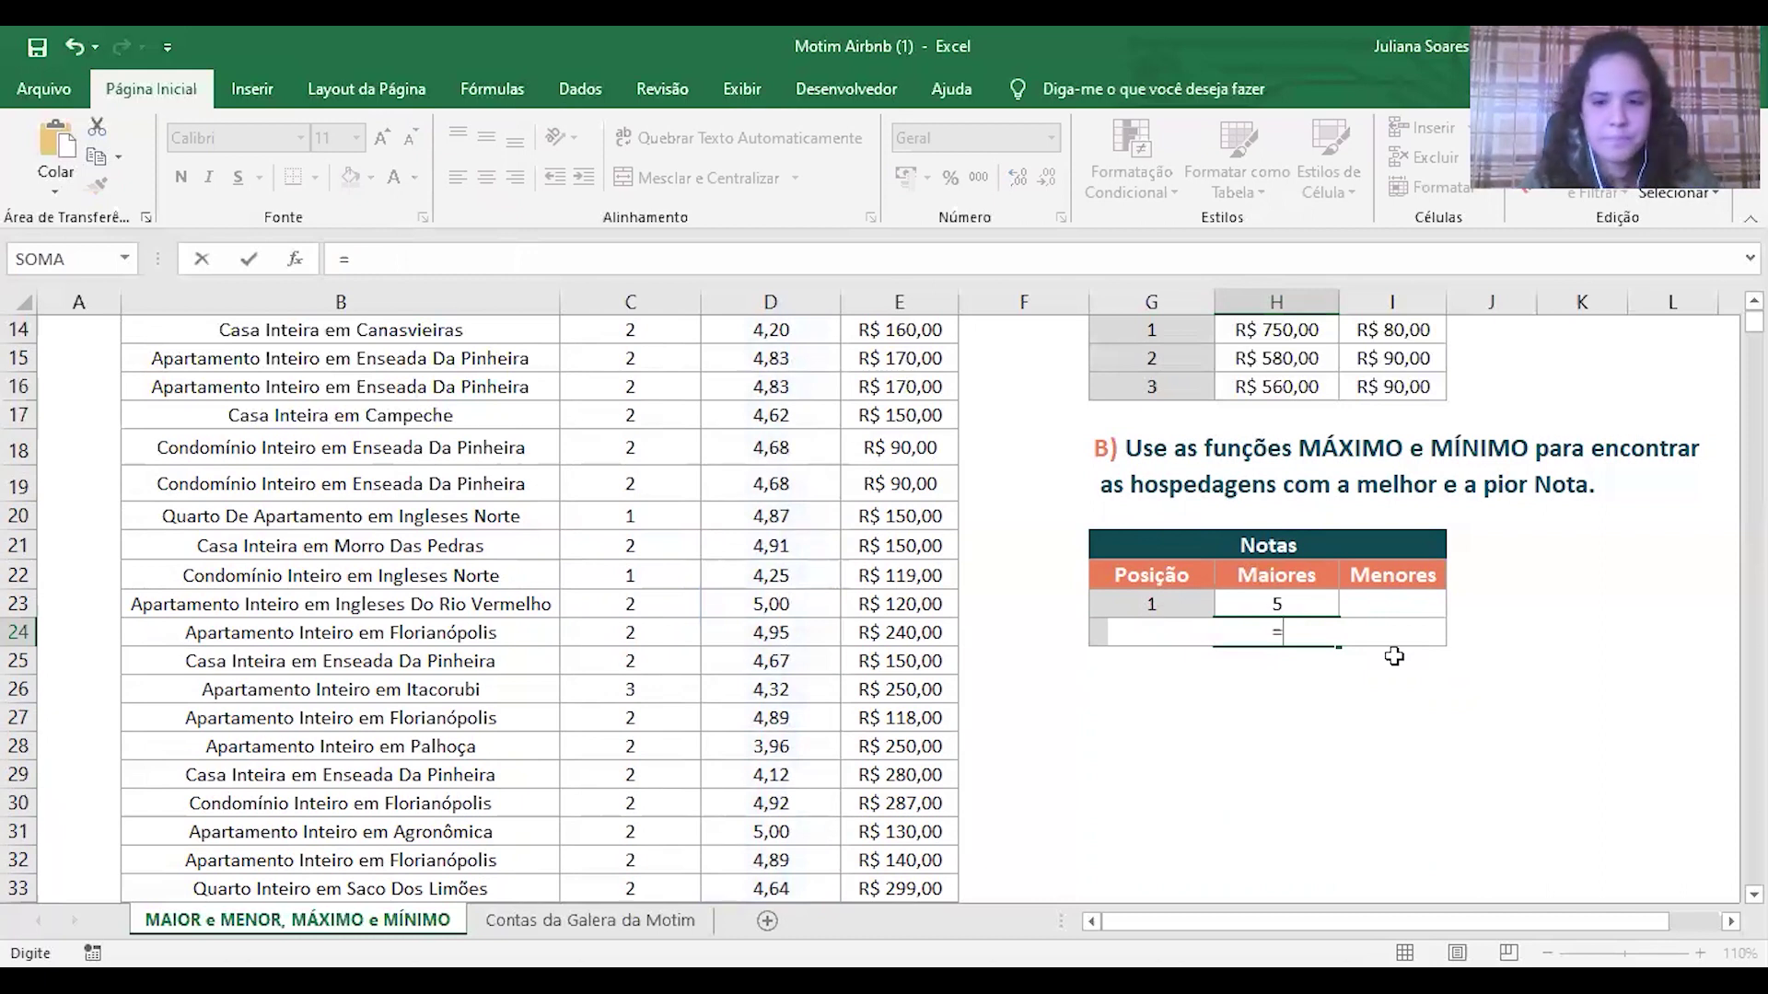
text(MAIOR()
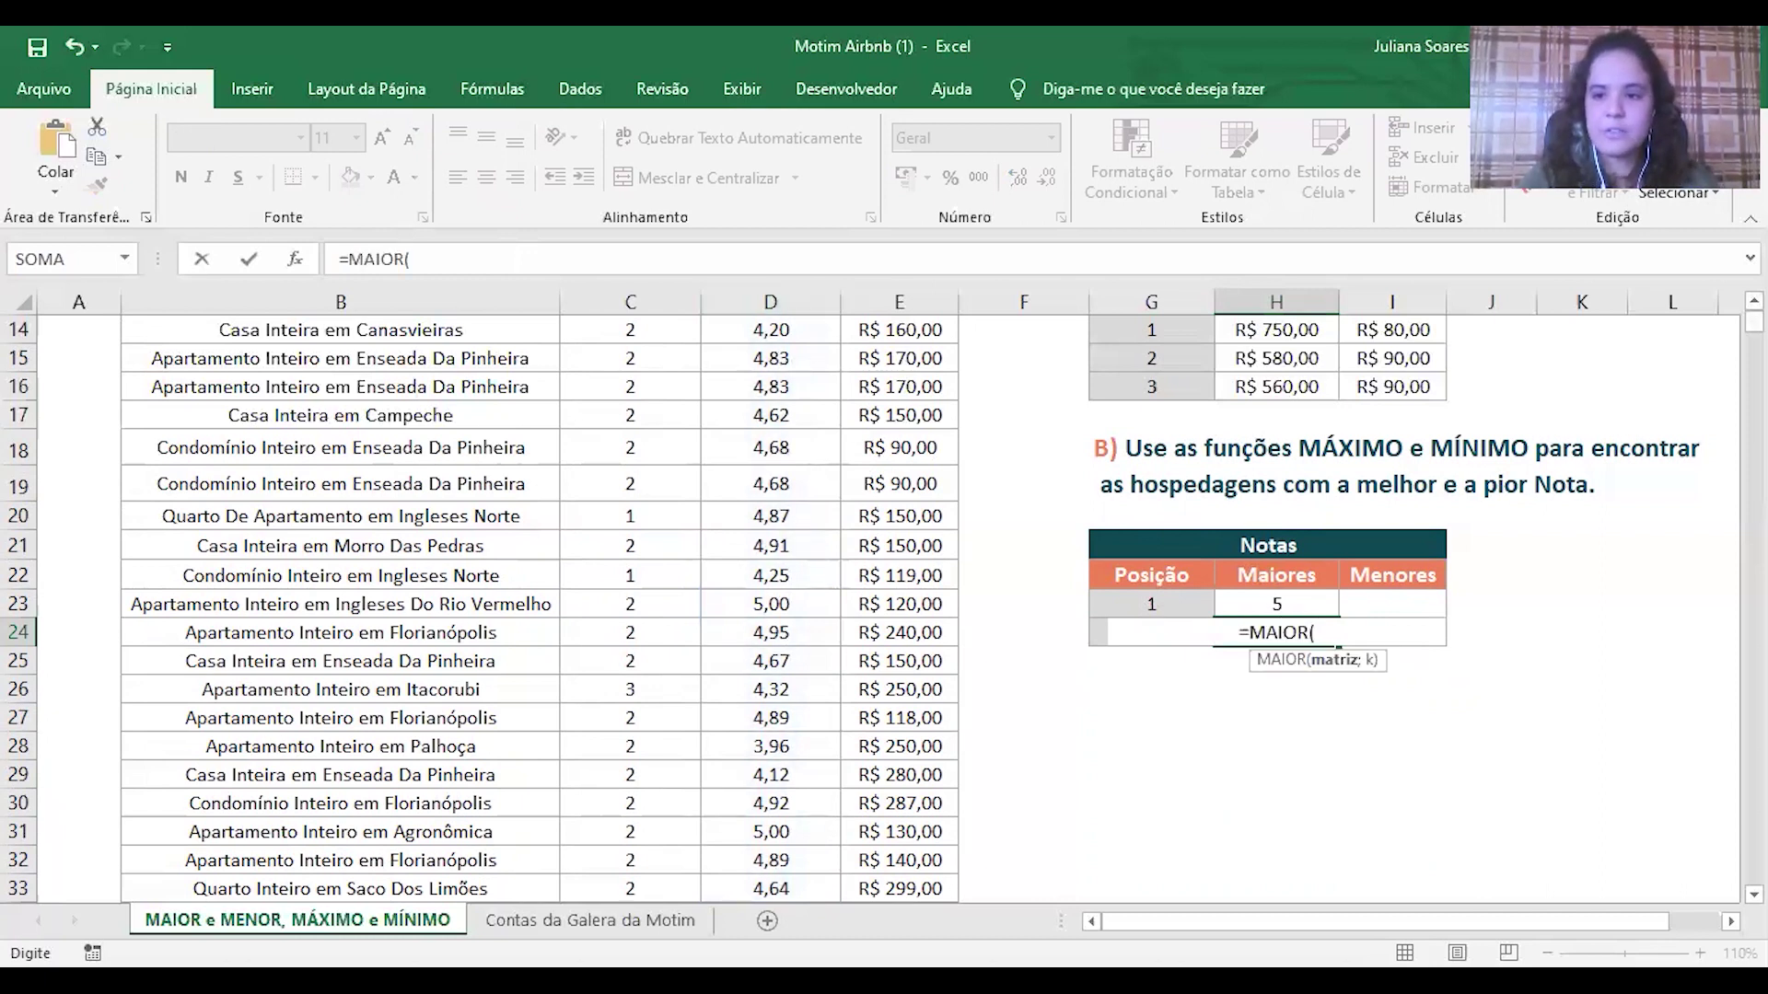
scroll(884, 608, up, 2)
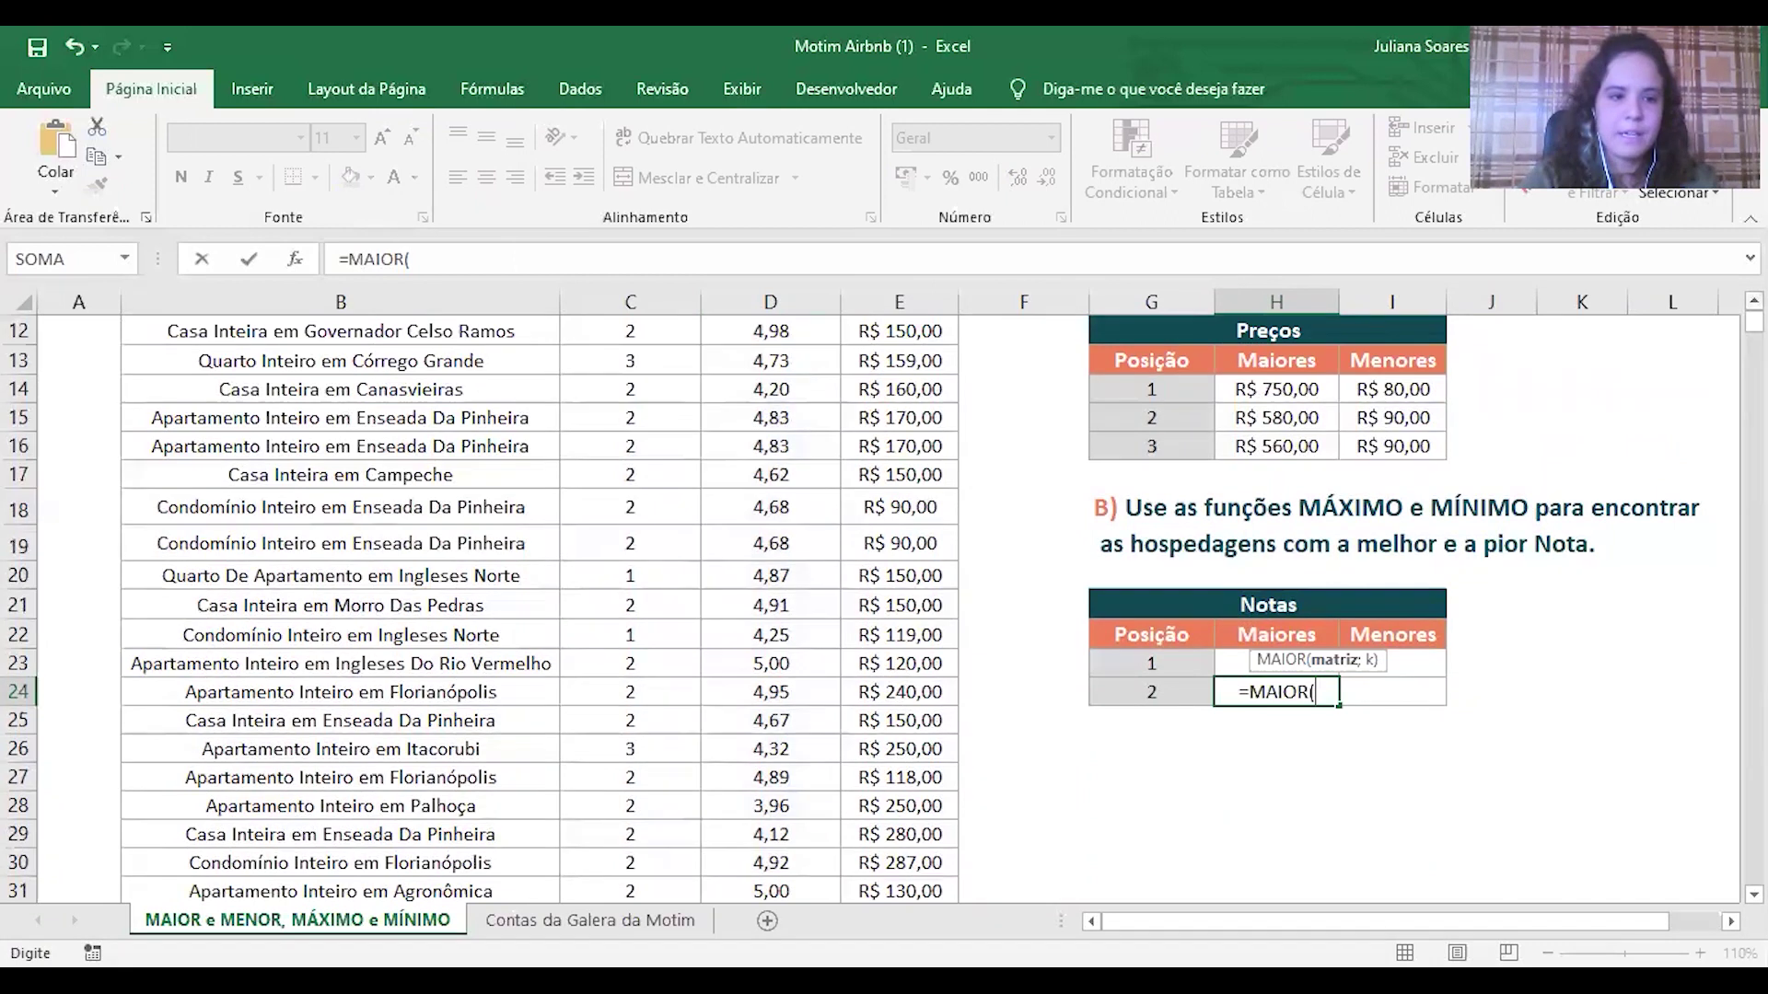
scroll(780, 553, up, 2)
click(780, 385)
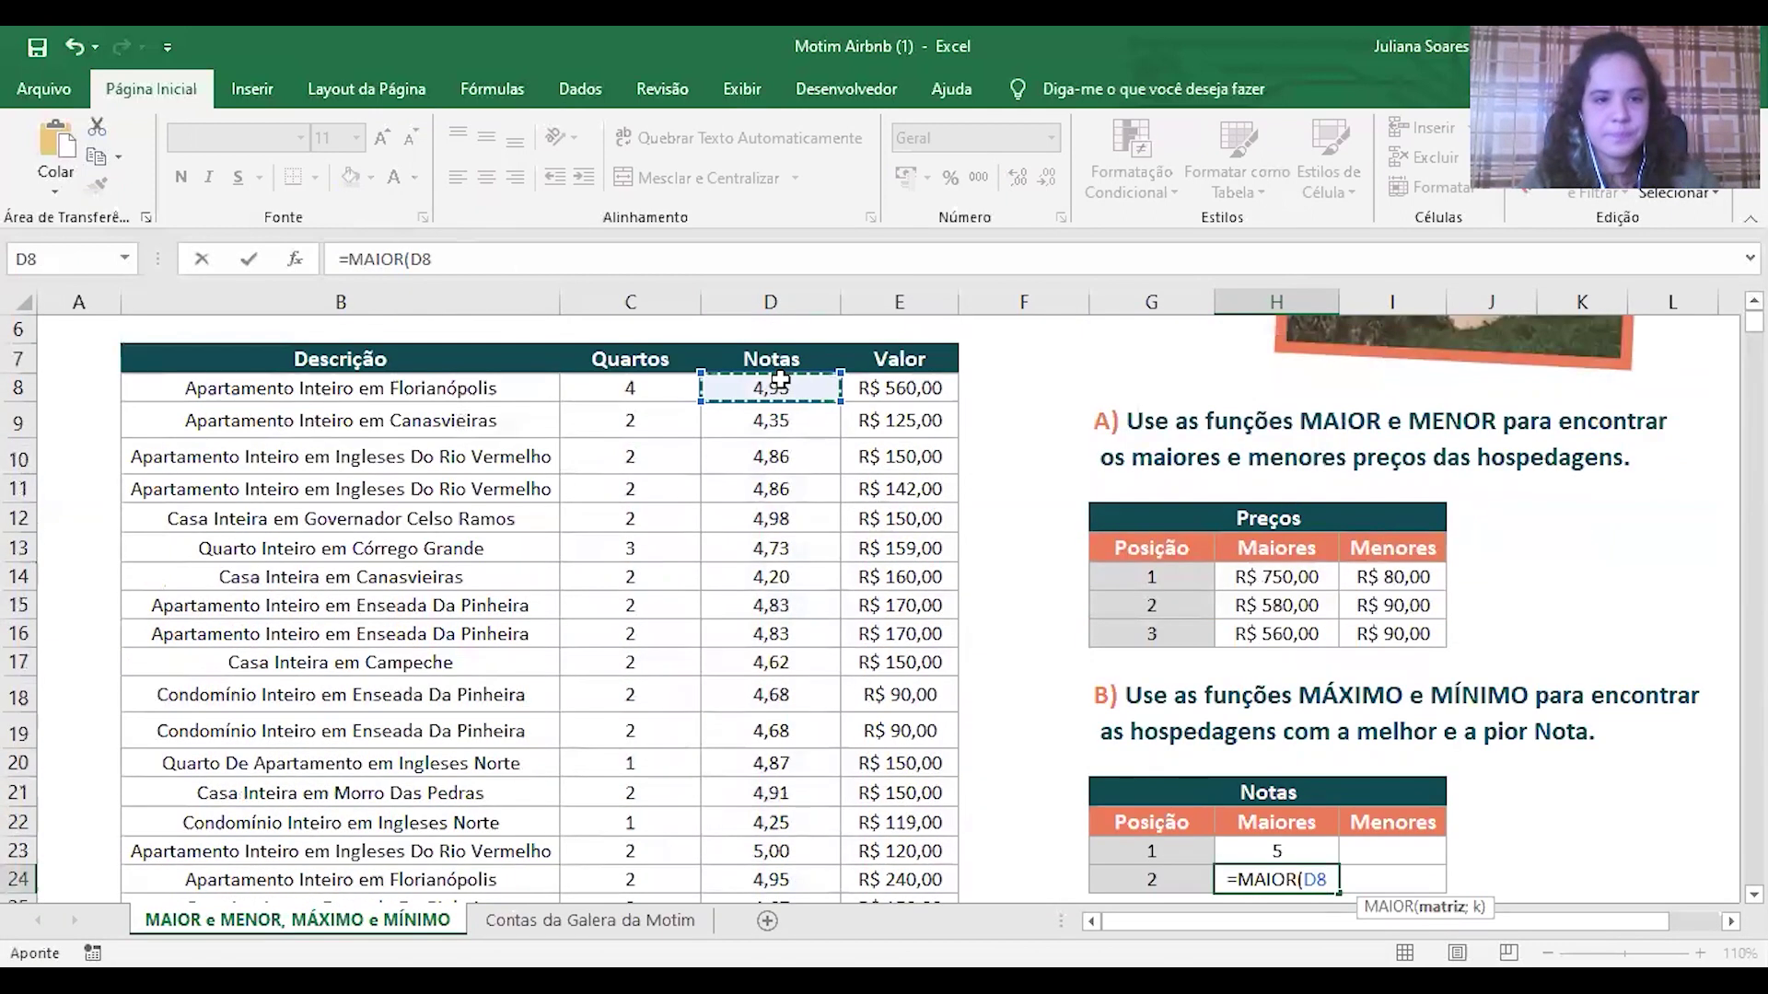
key(ctrl+shift+Down)
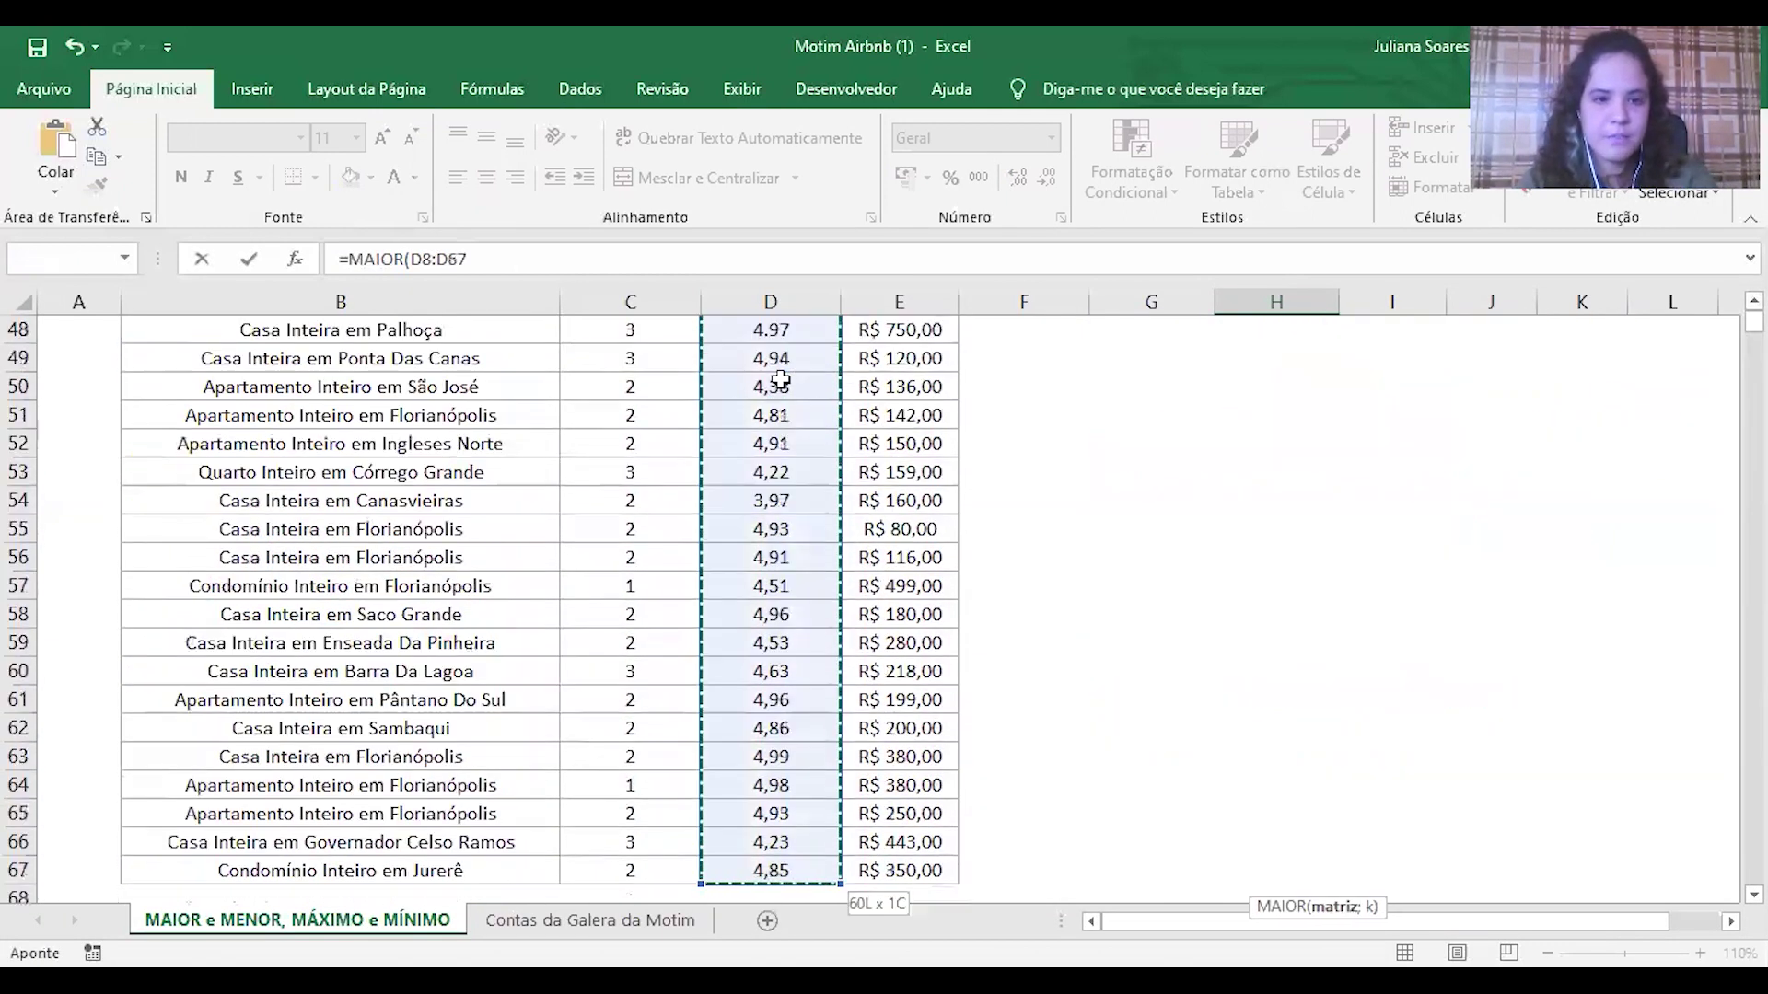
key(F4)
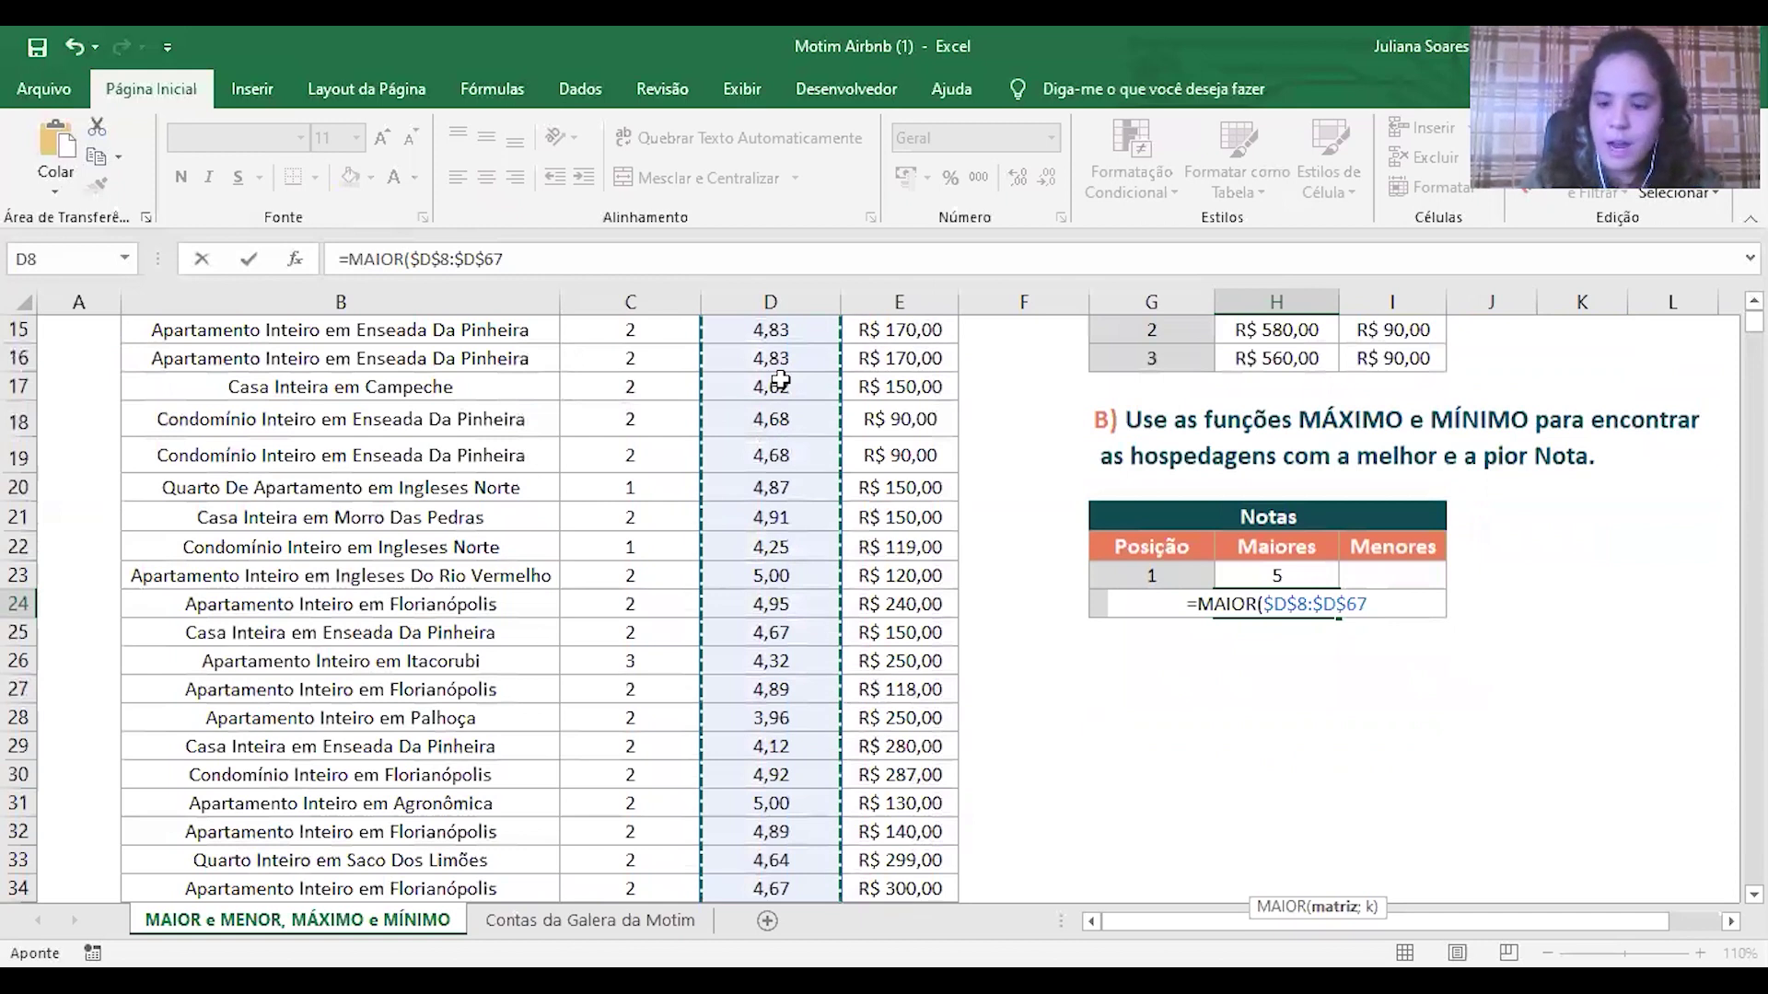
text(;)
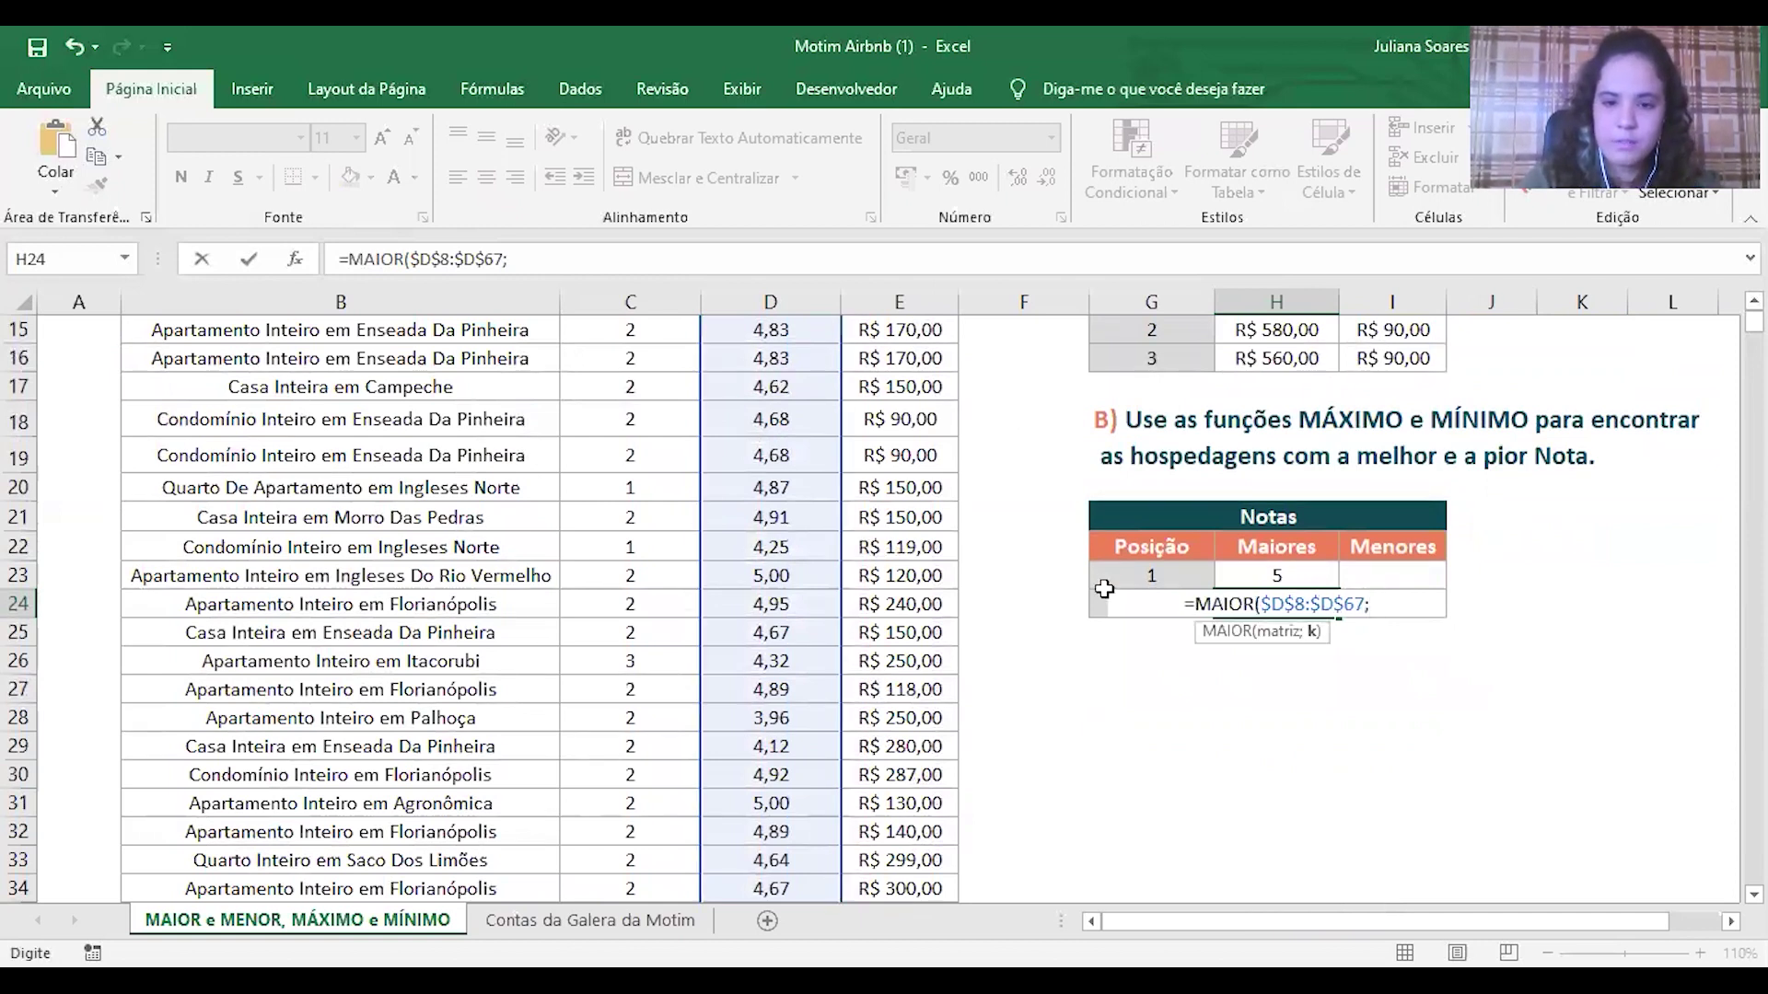
click(1096, 602)
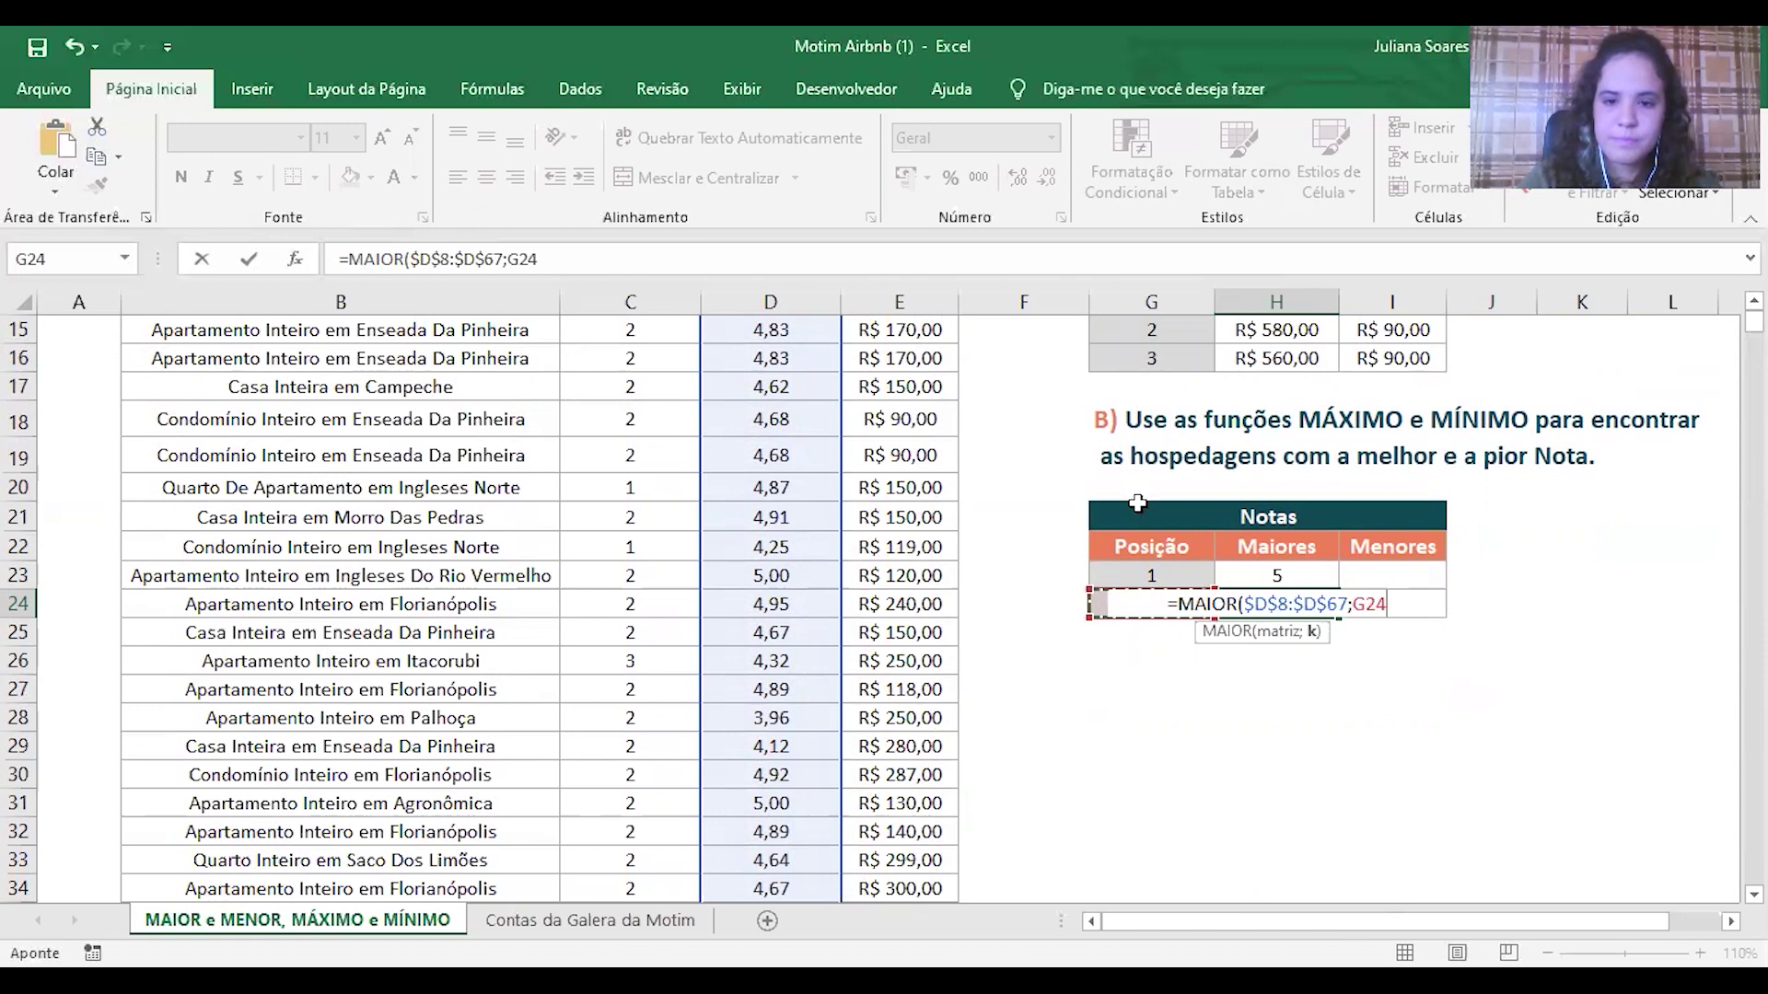
text())
key(Return)
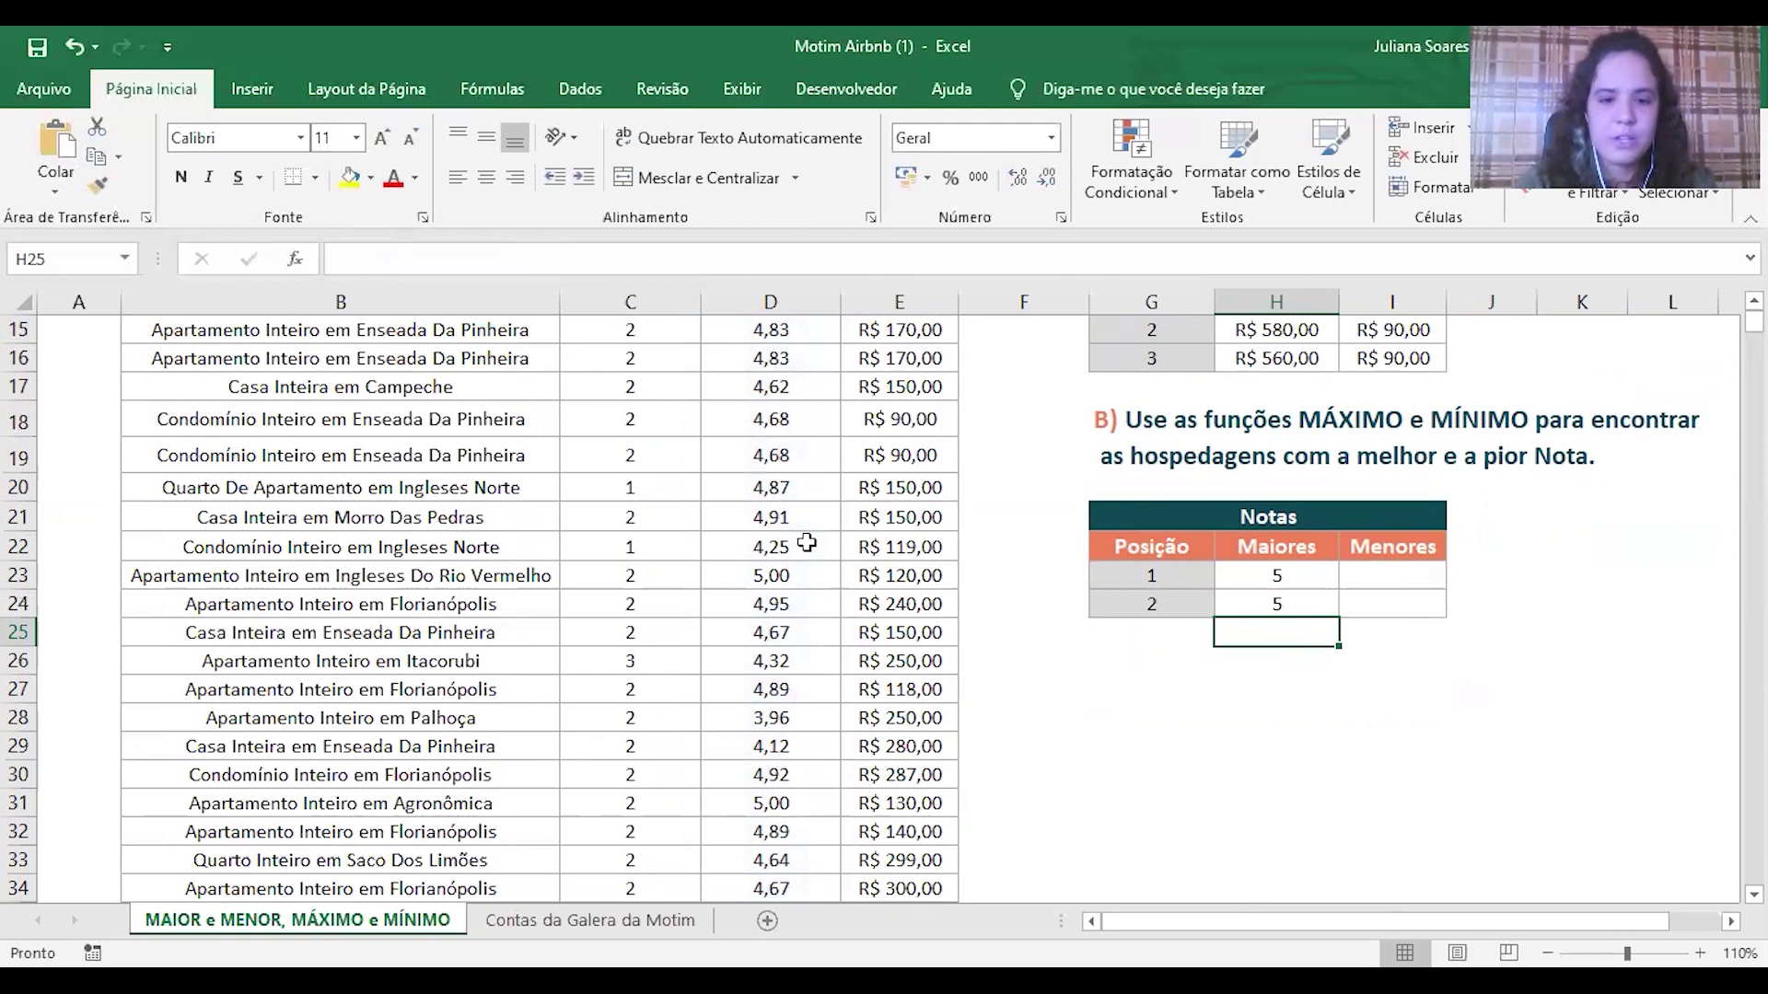
Step: Change the D31 score to 3 so H24 recalculates to 4,99
click(763, 570)
click(788, 779)
click(784, 799)
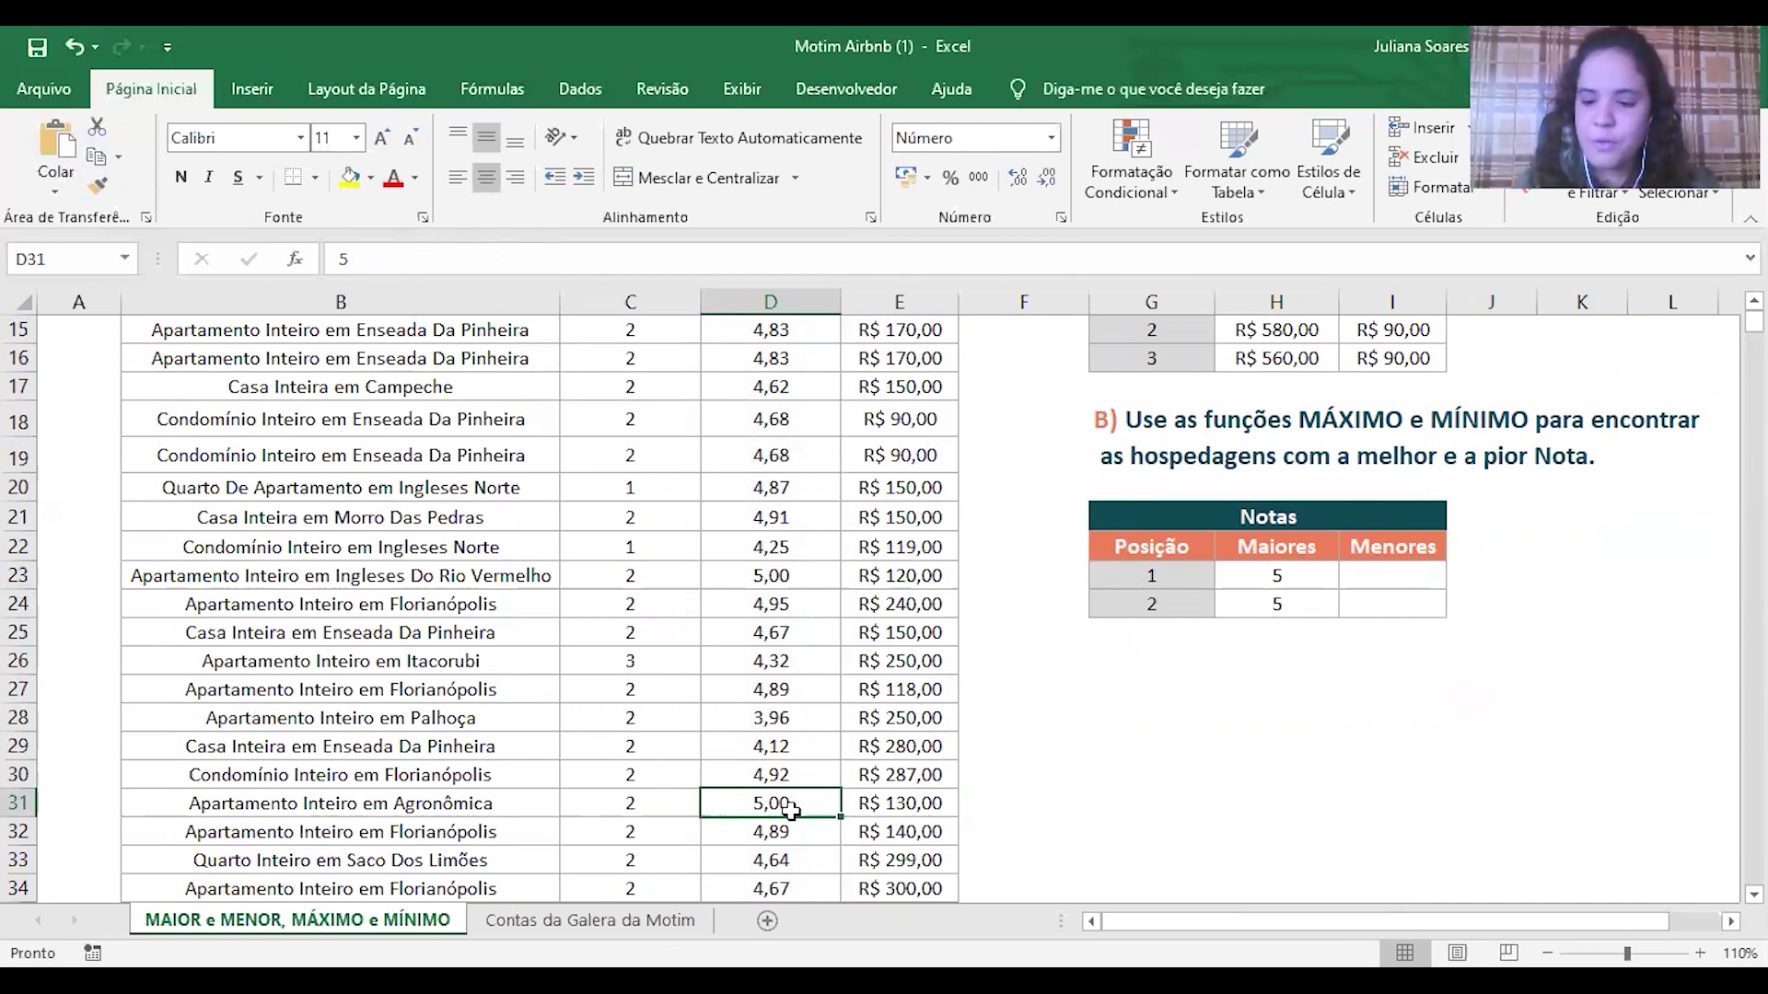
text(3)
key(Return)
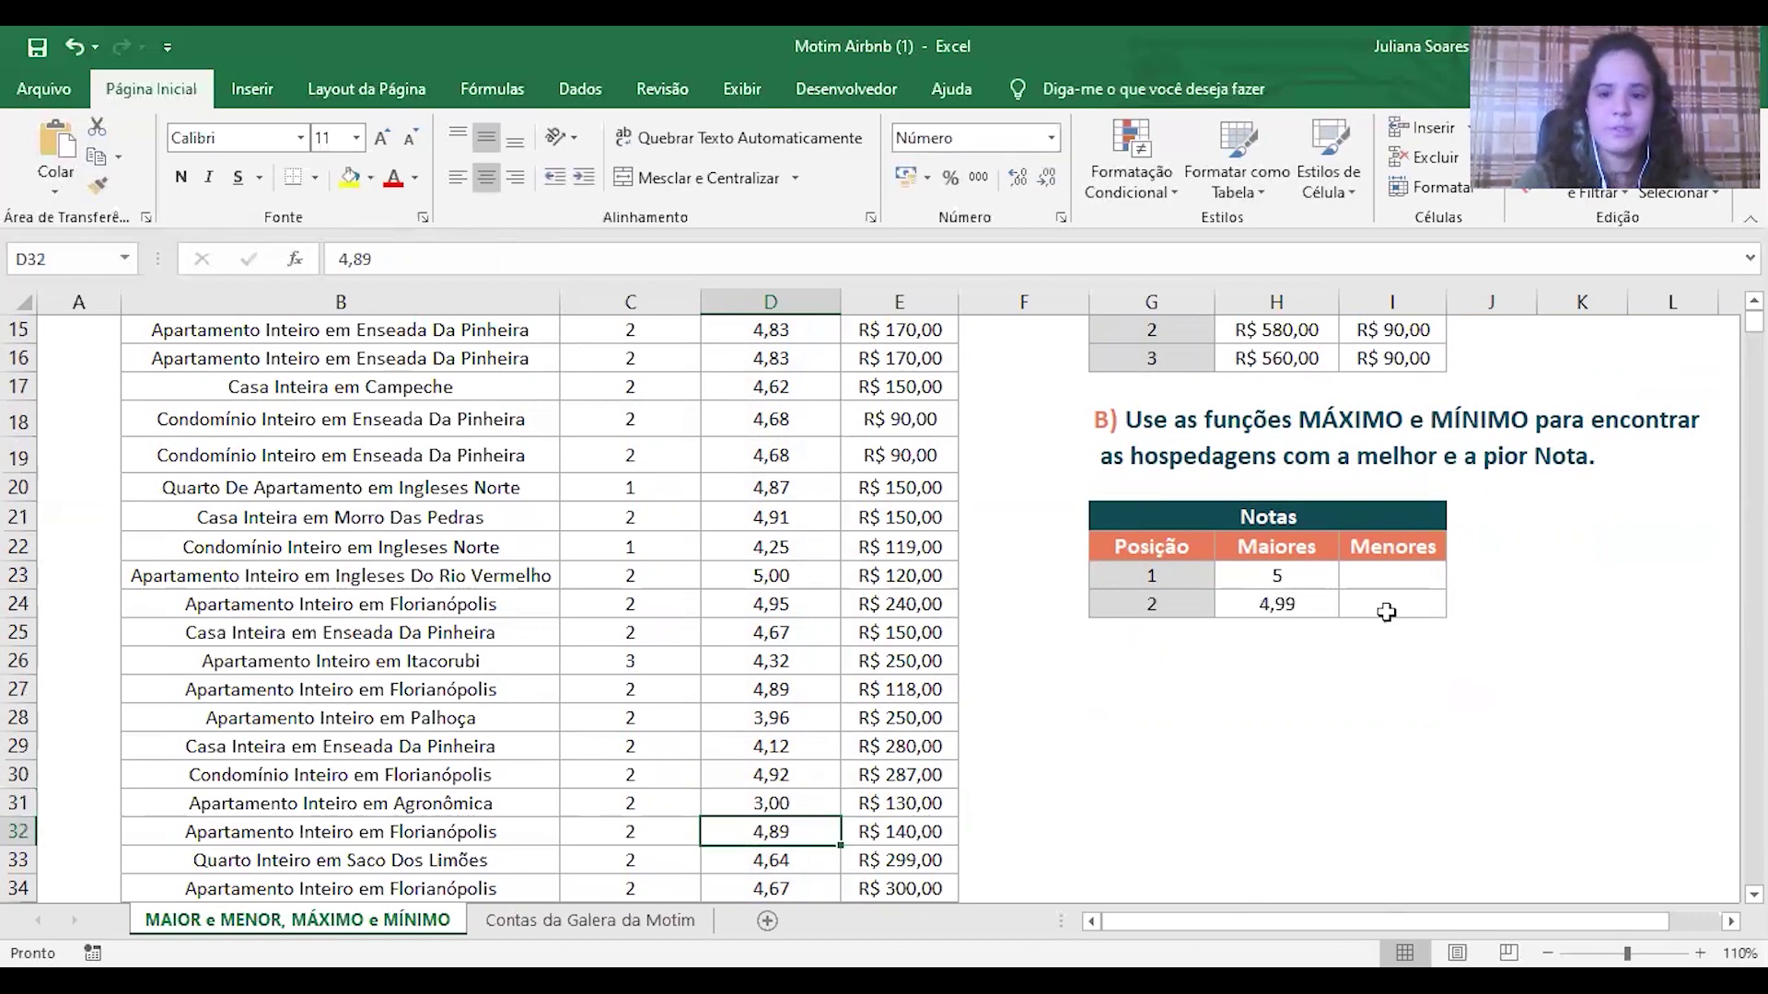
click(1275, 607)
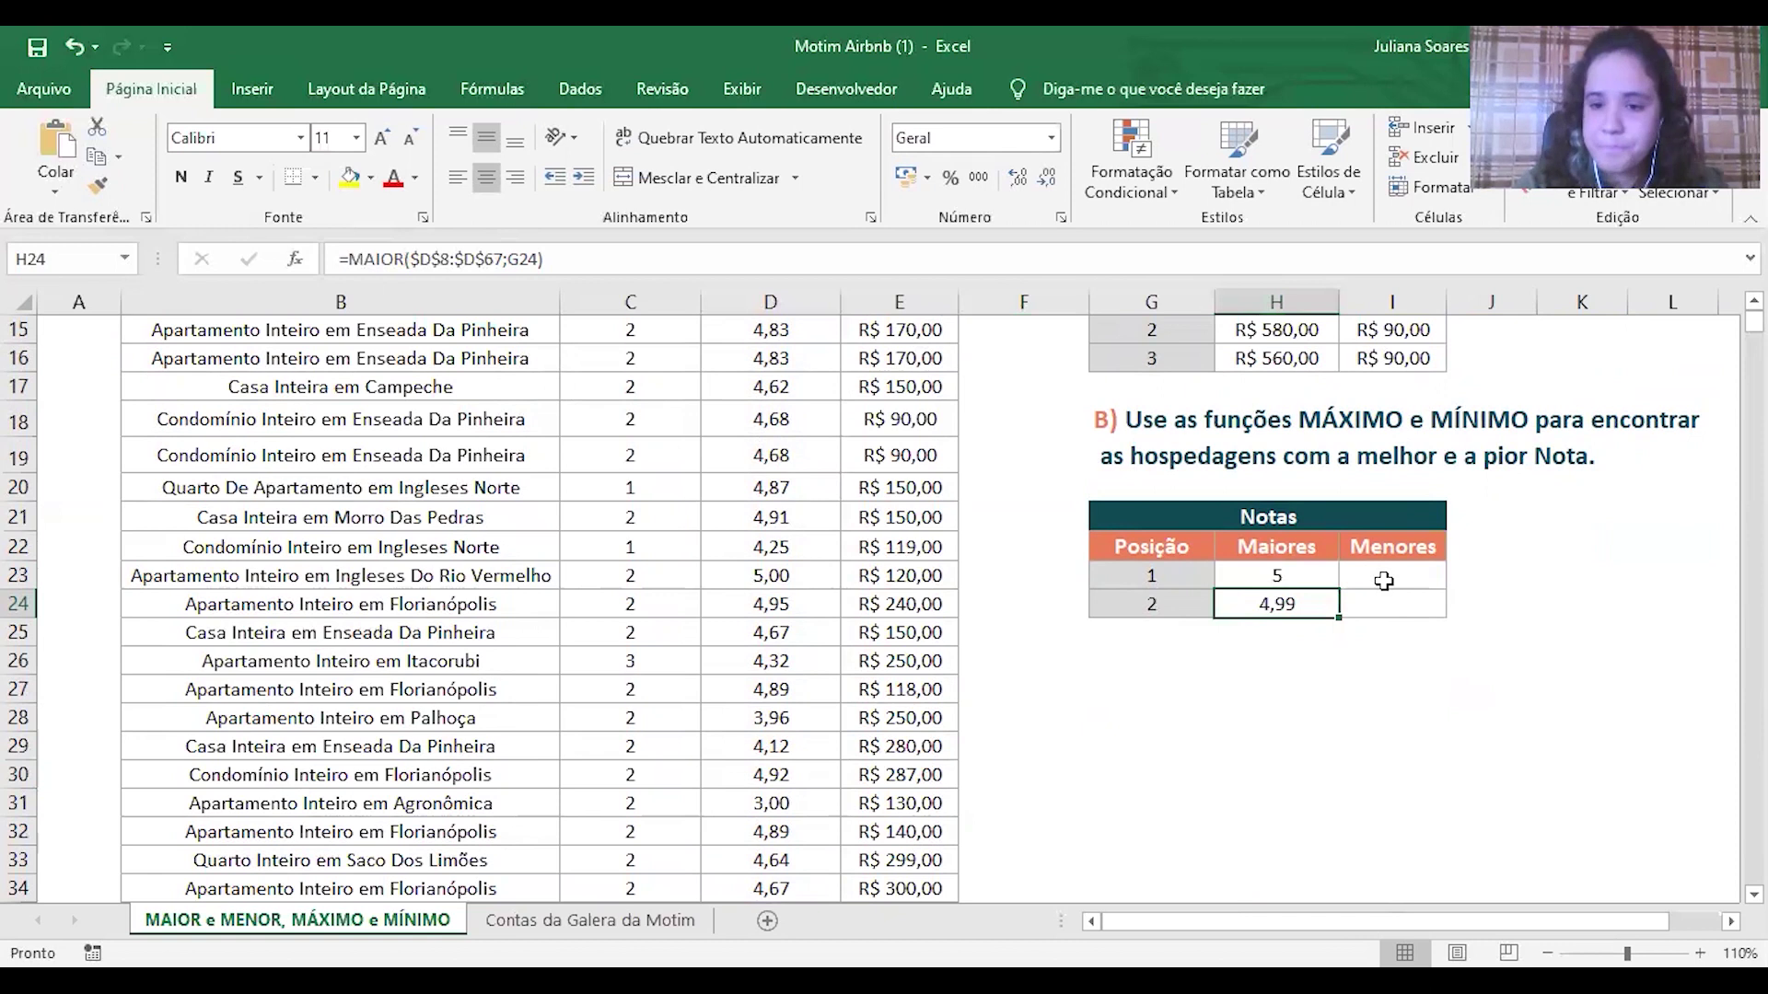
Step: Enter =MÍNIMO($D$8:$D$67) in I23 to show the lowest rating, 3,00
click(1381, 579)
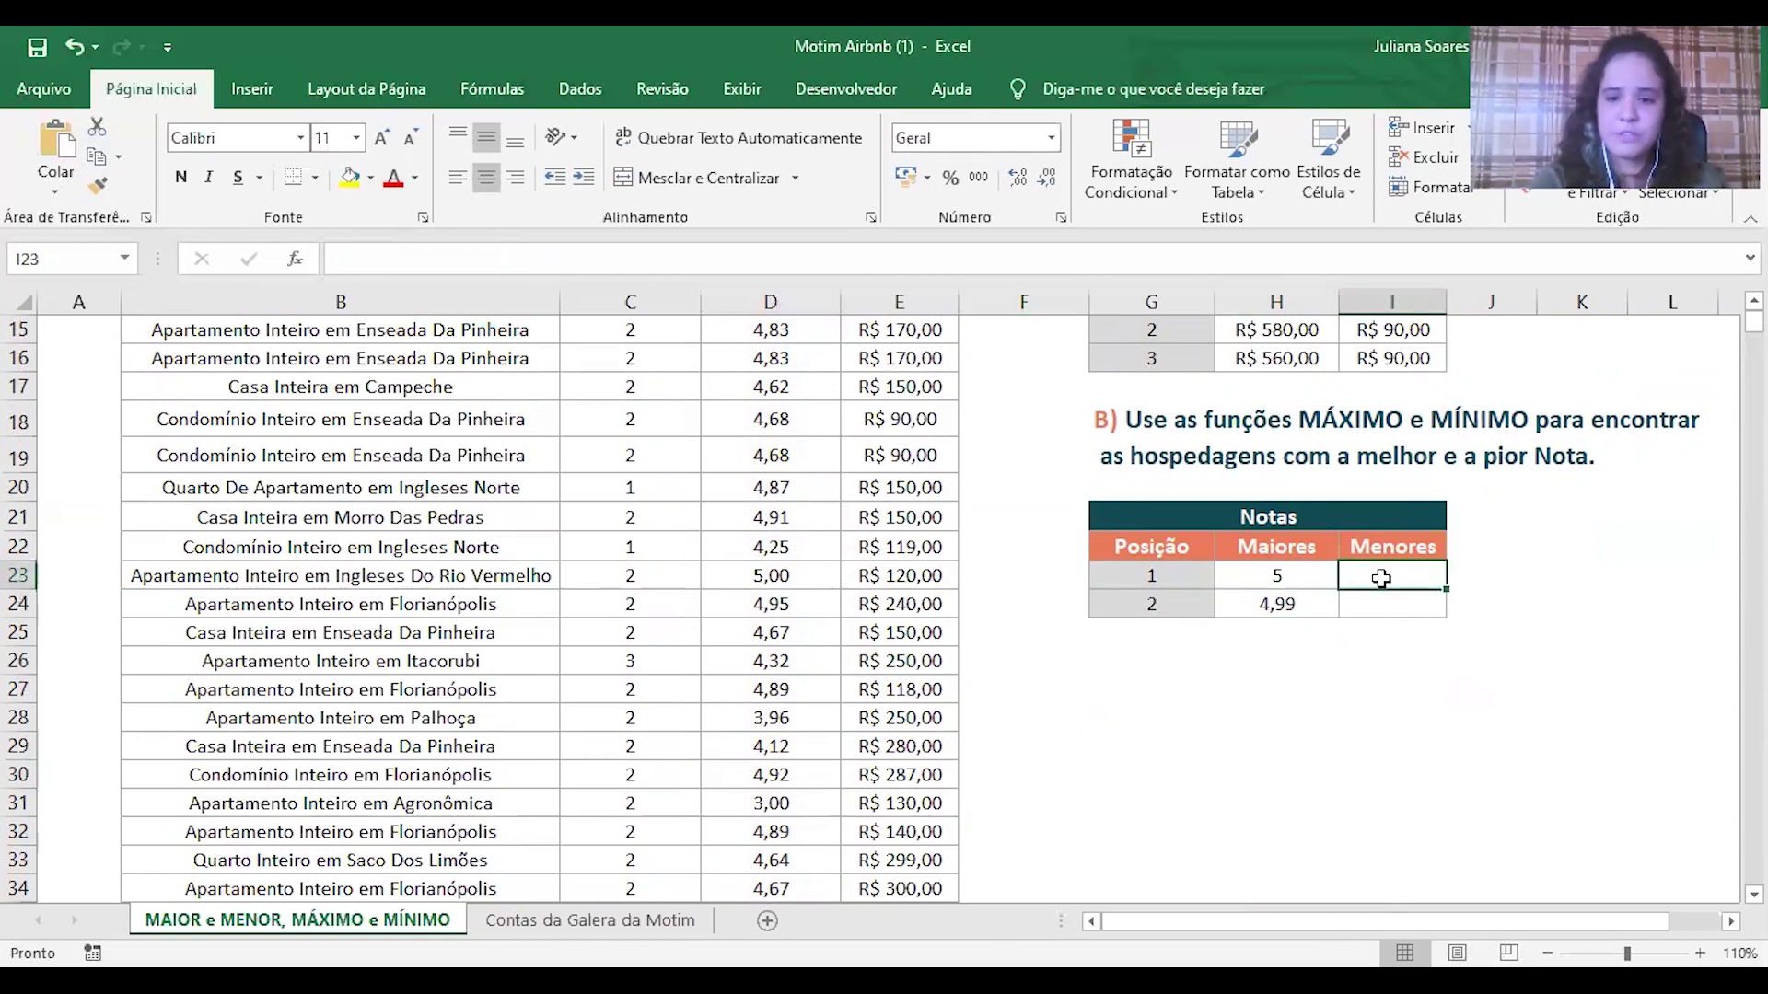
text(=)
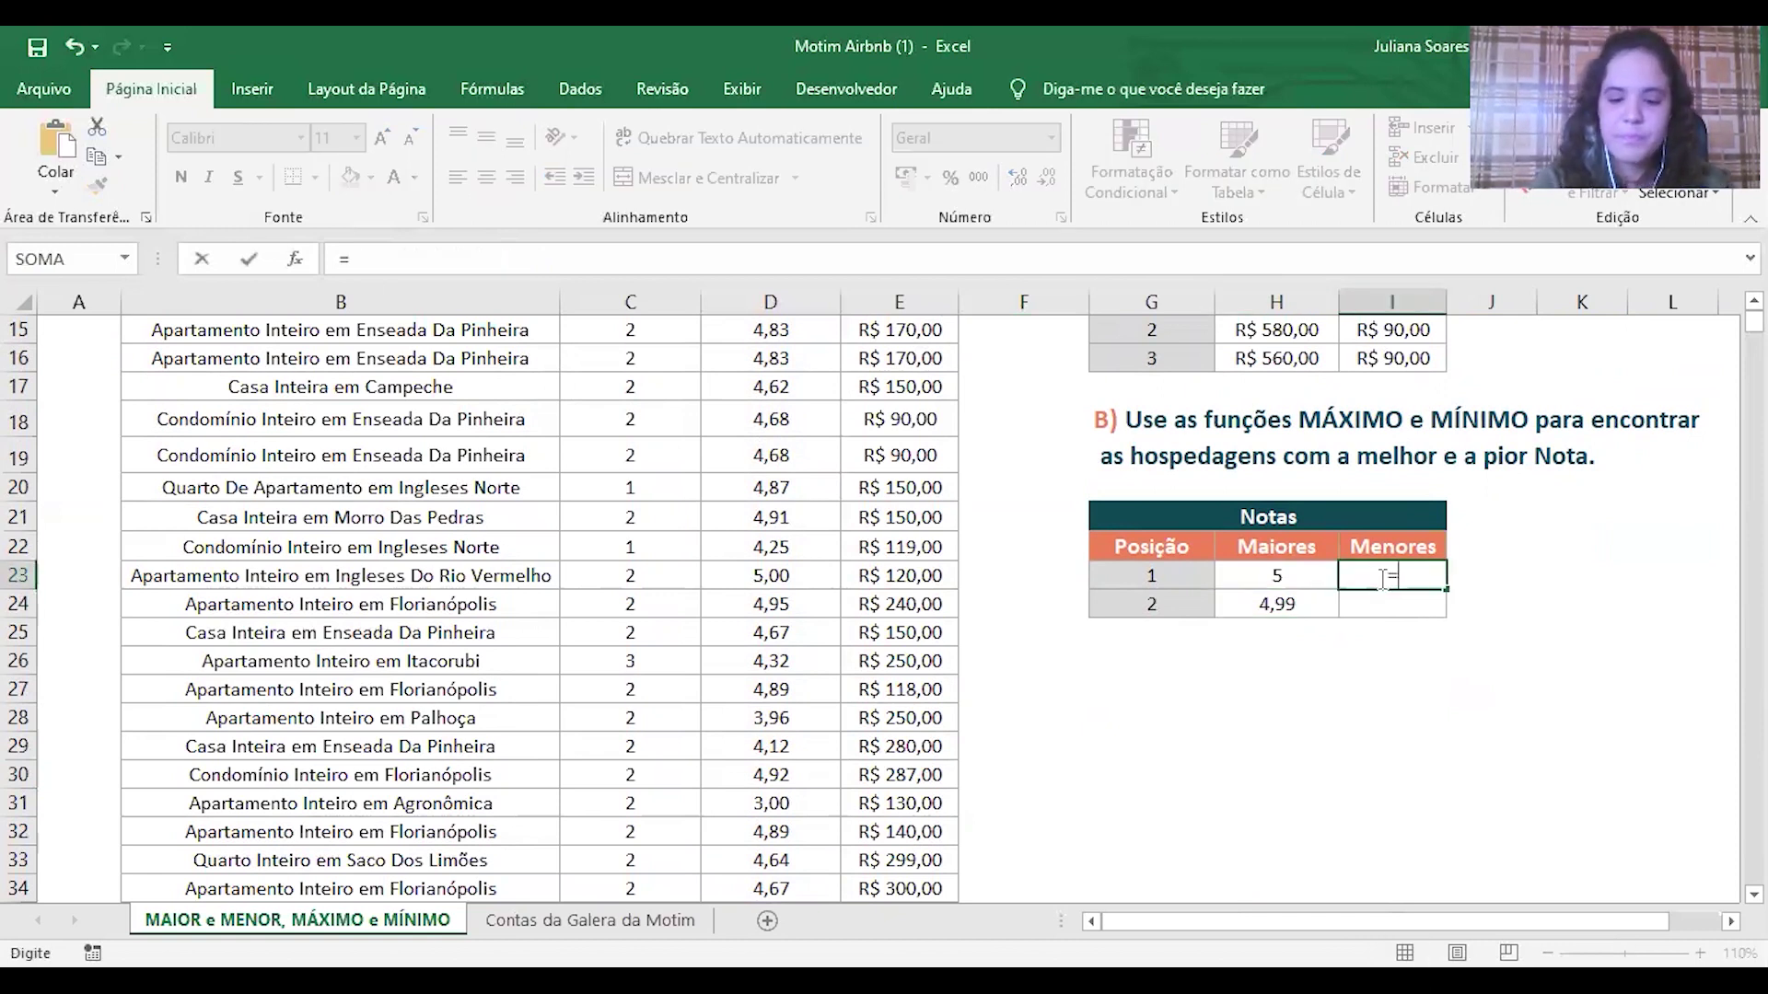
text(mín)
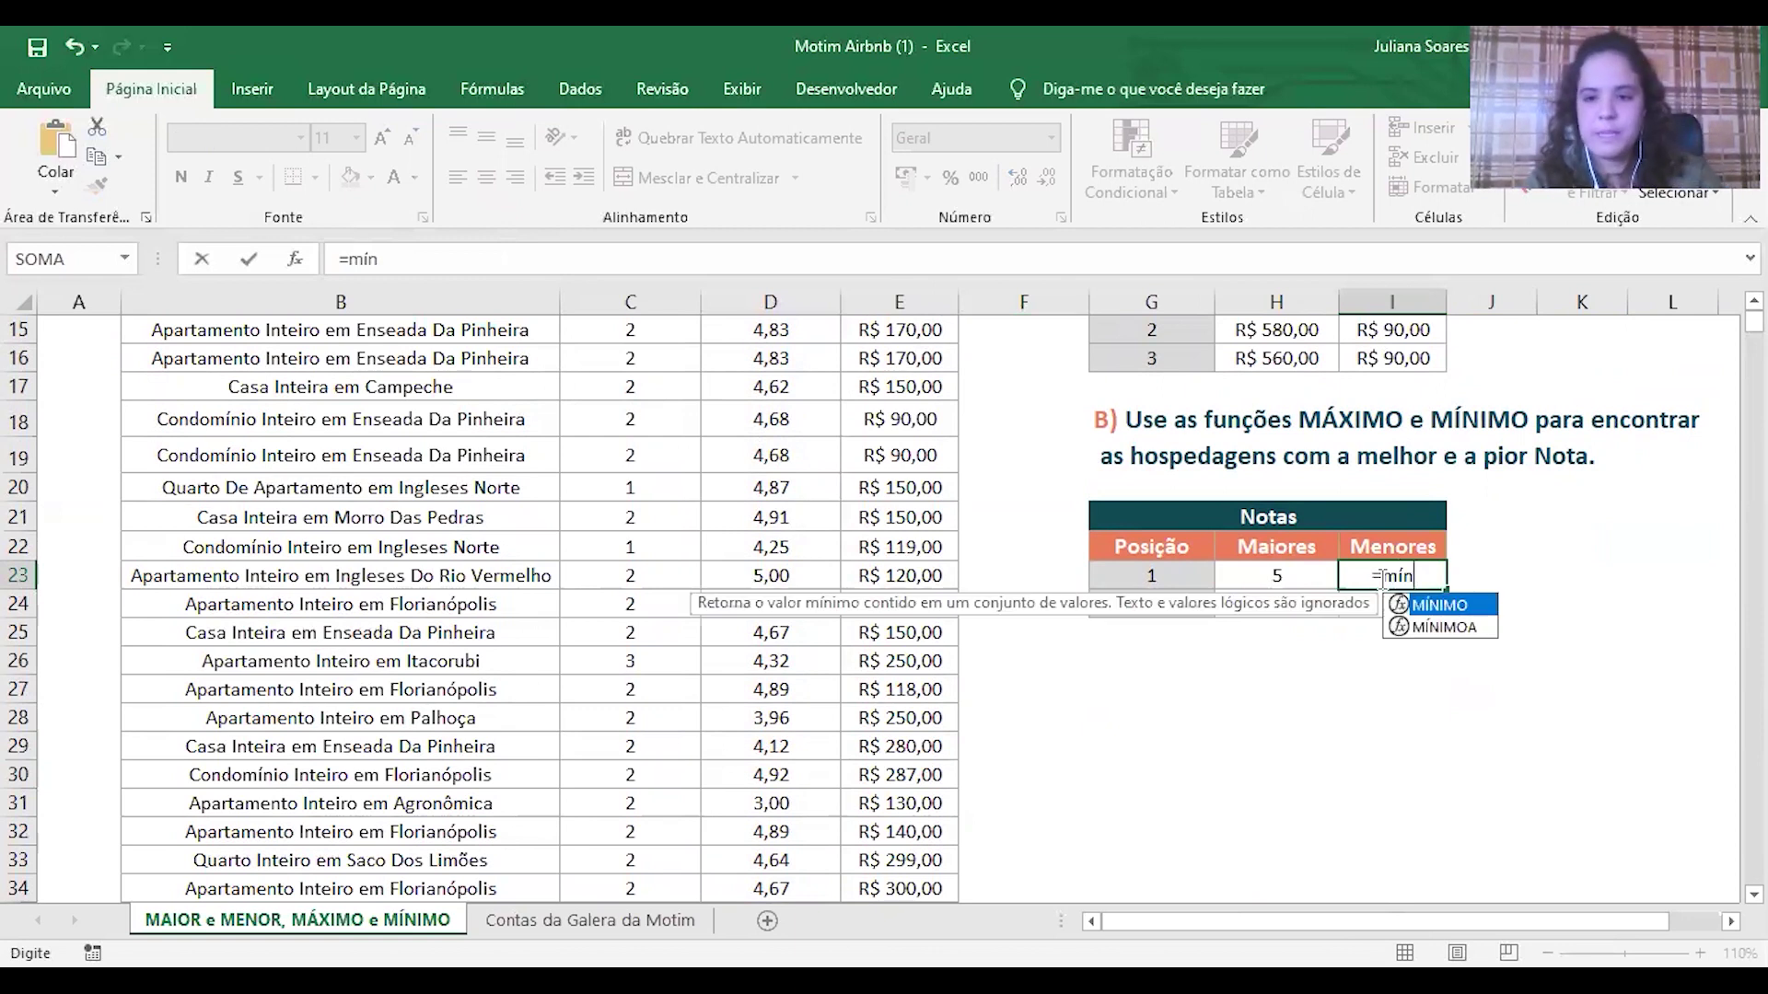
key(Tab)
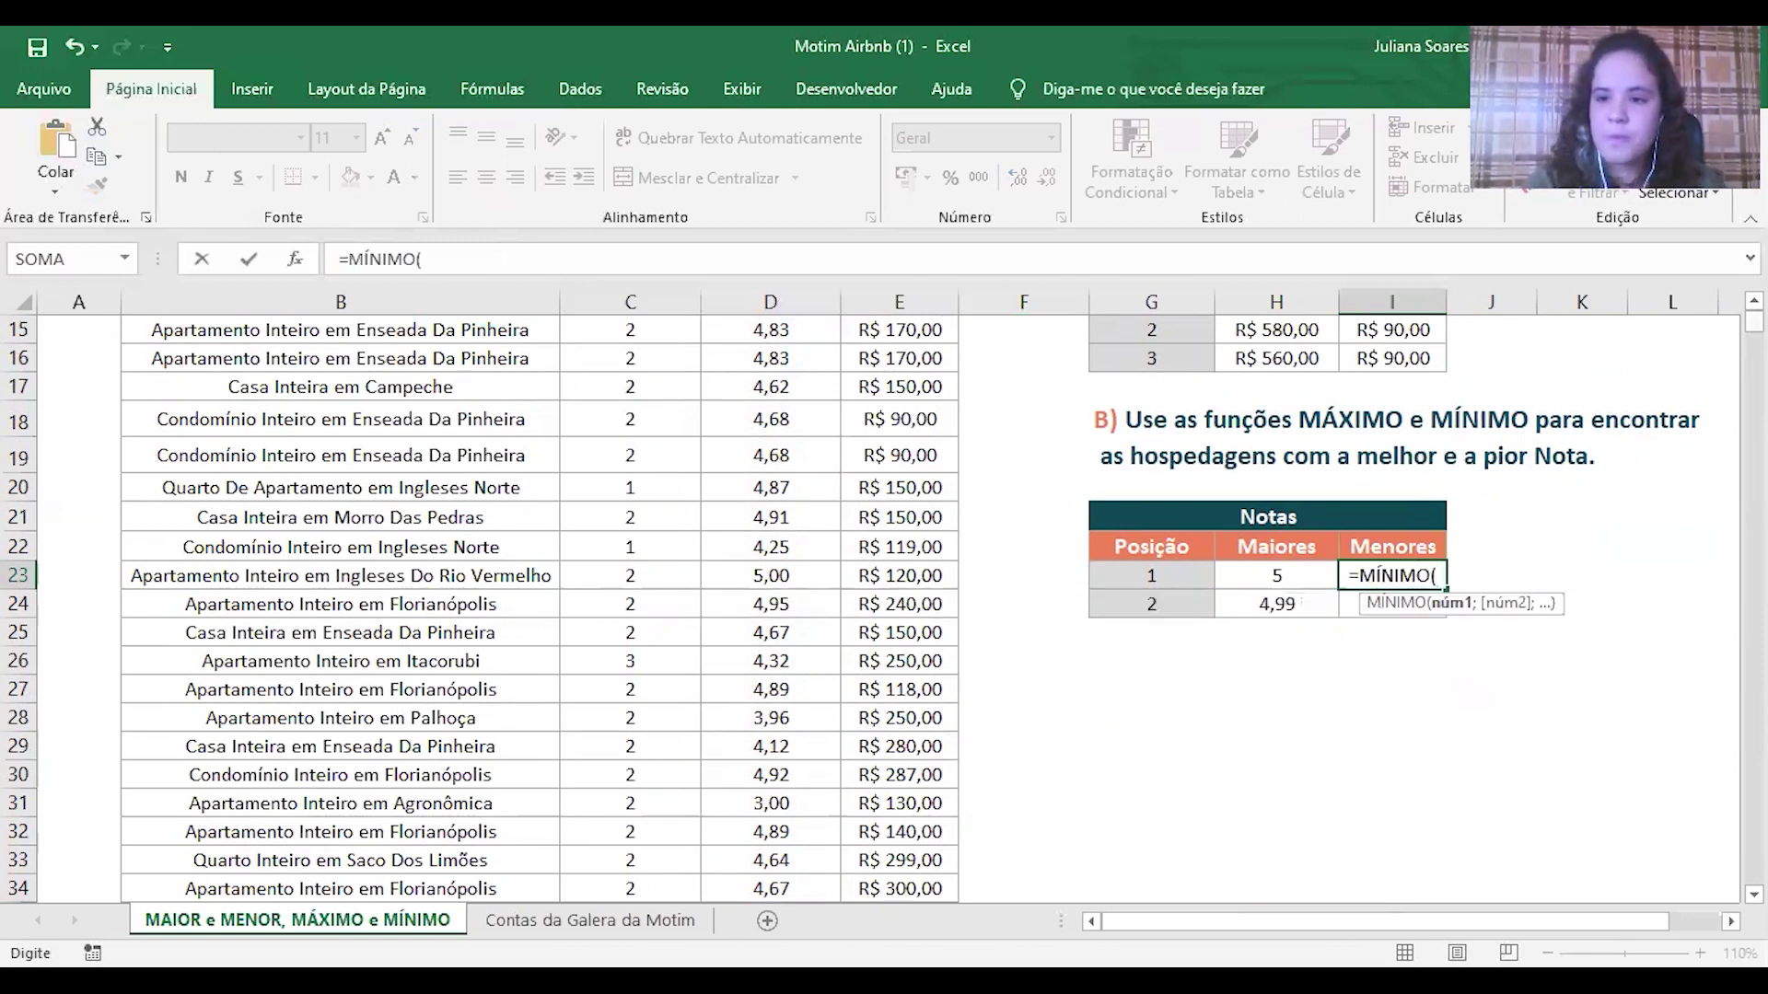
scroll(884, 598, up, 1)
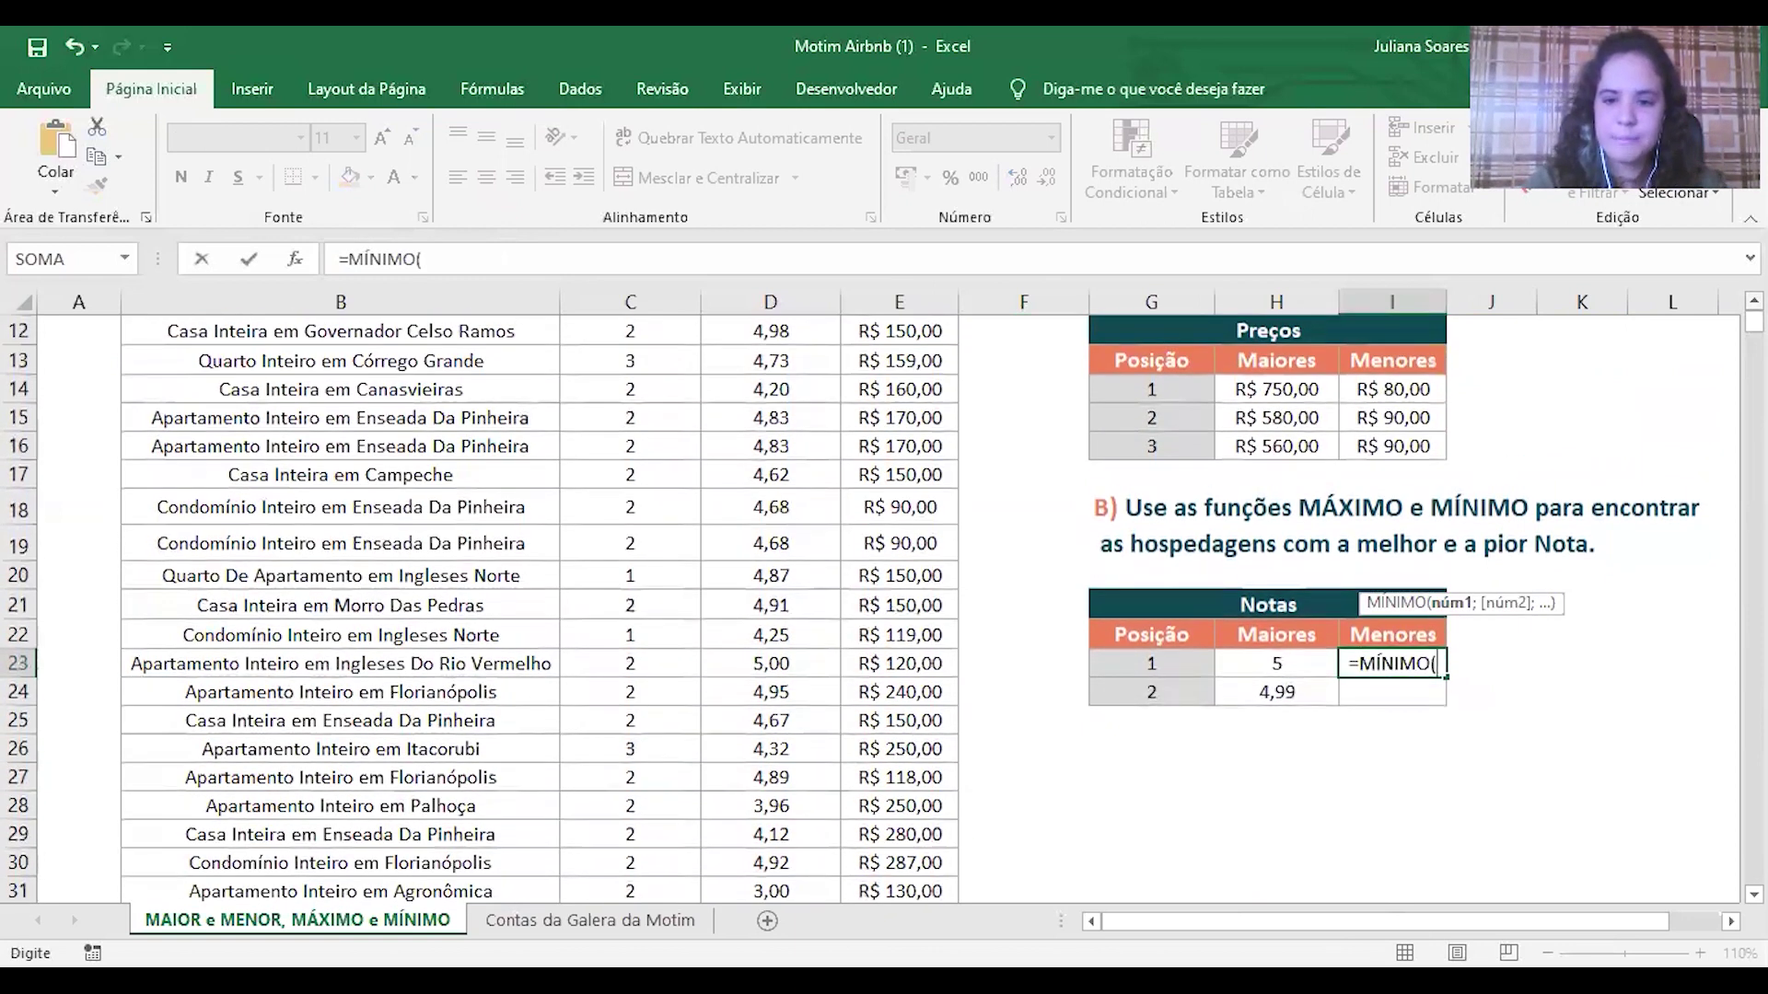
scroll(883, 598, up, 1)
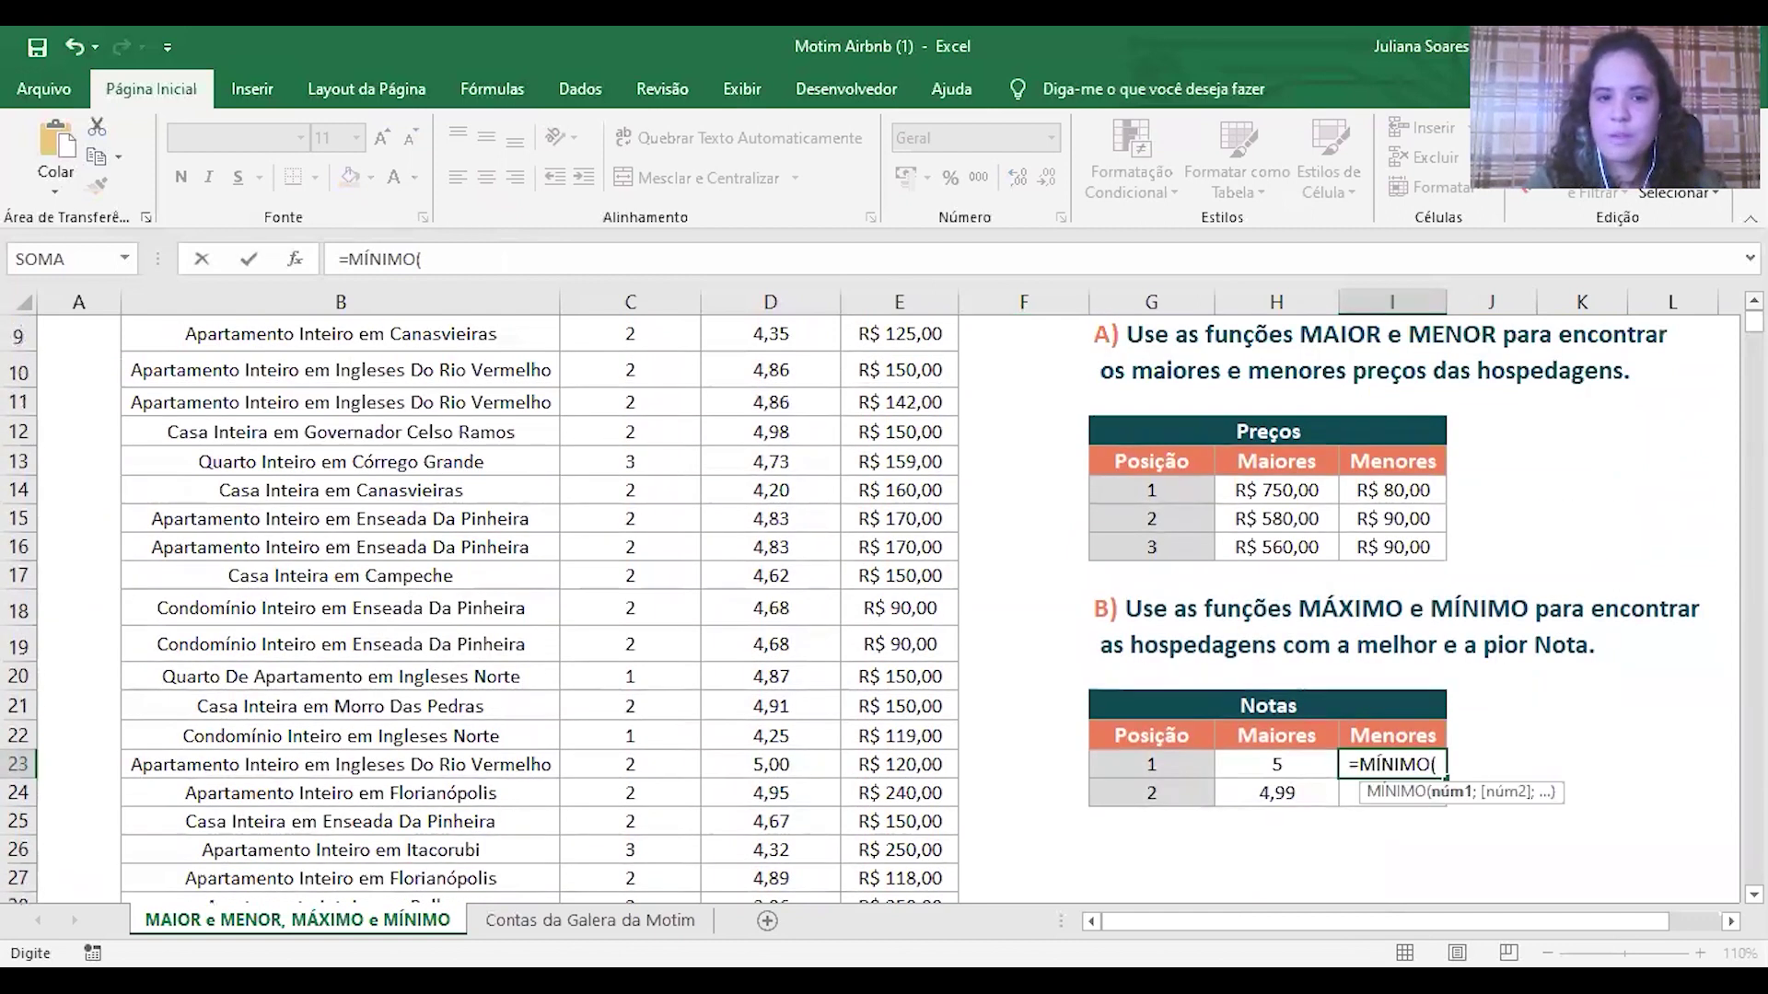
scroll(884, 599, up, 1)
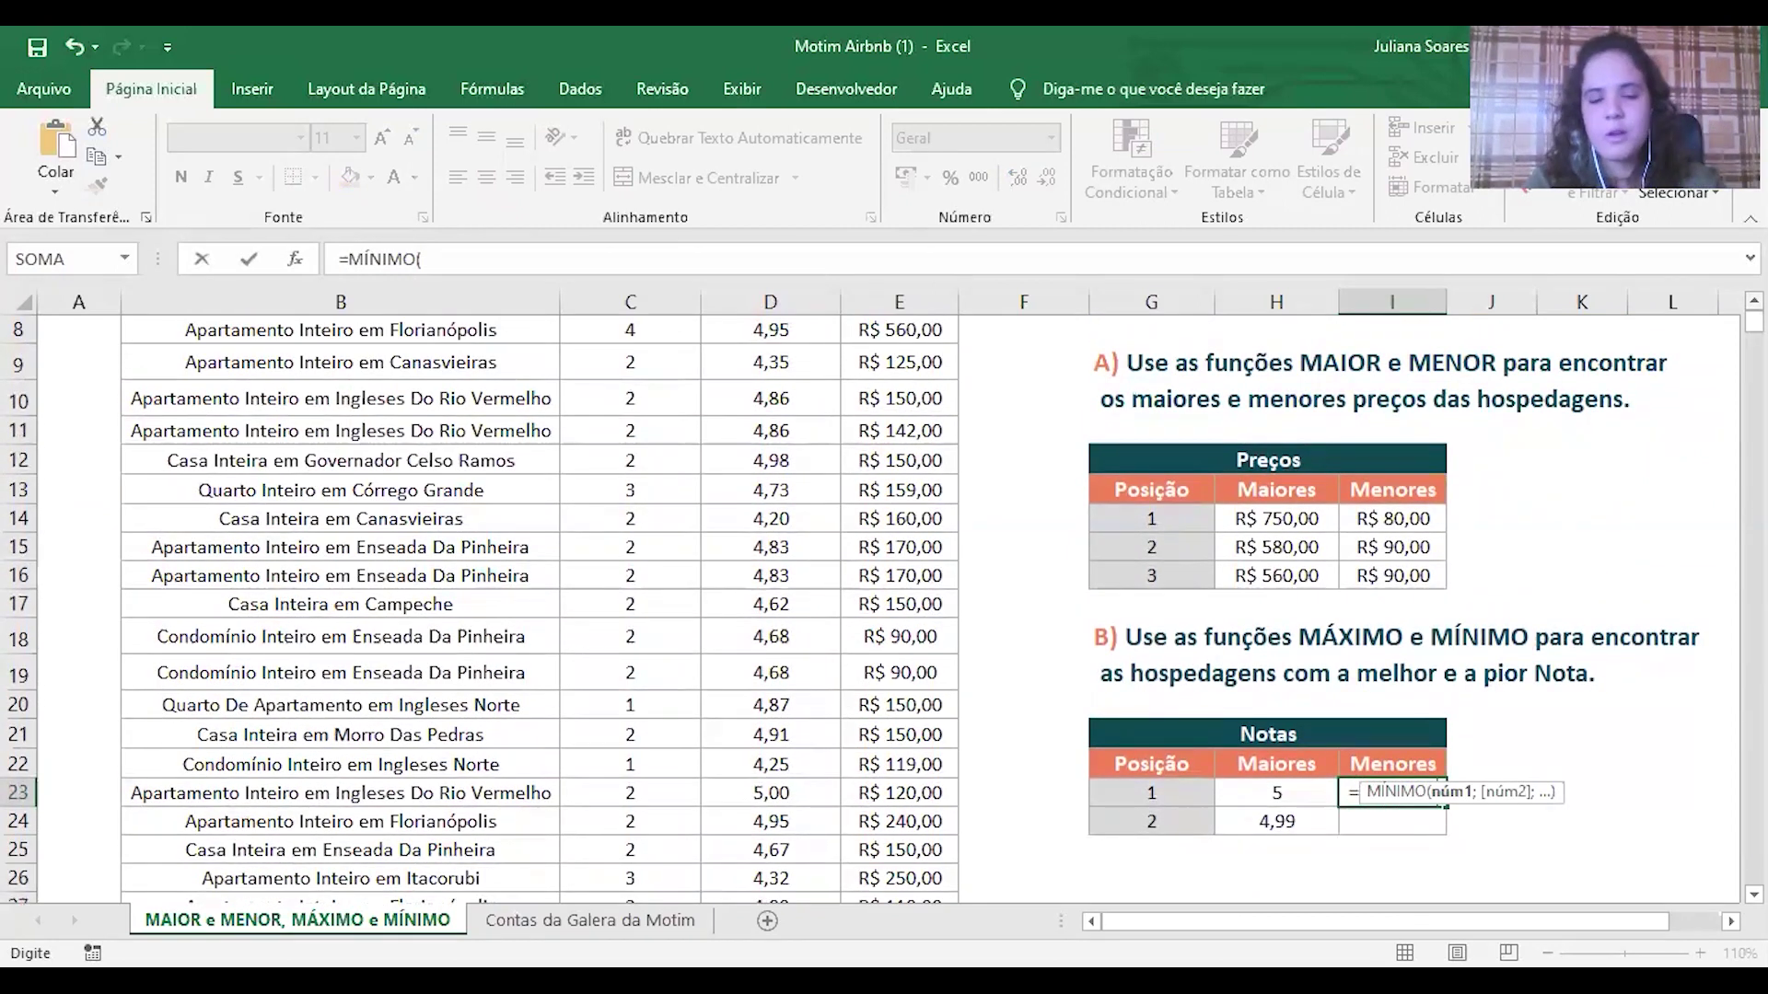
scroll(769, 419, up, 1)
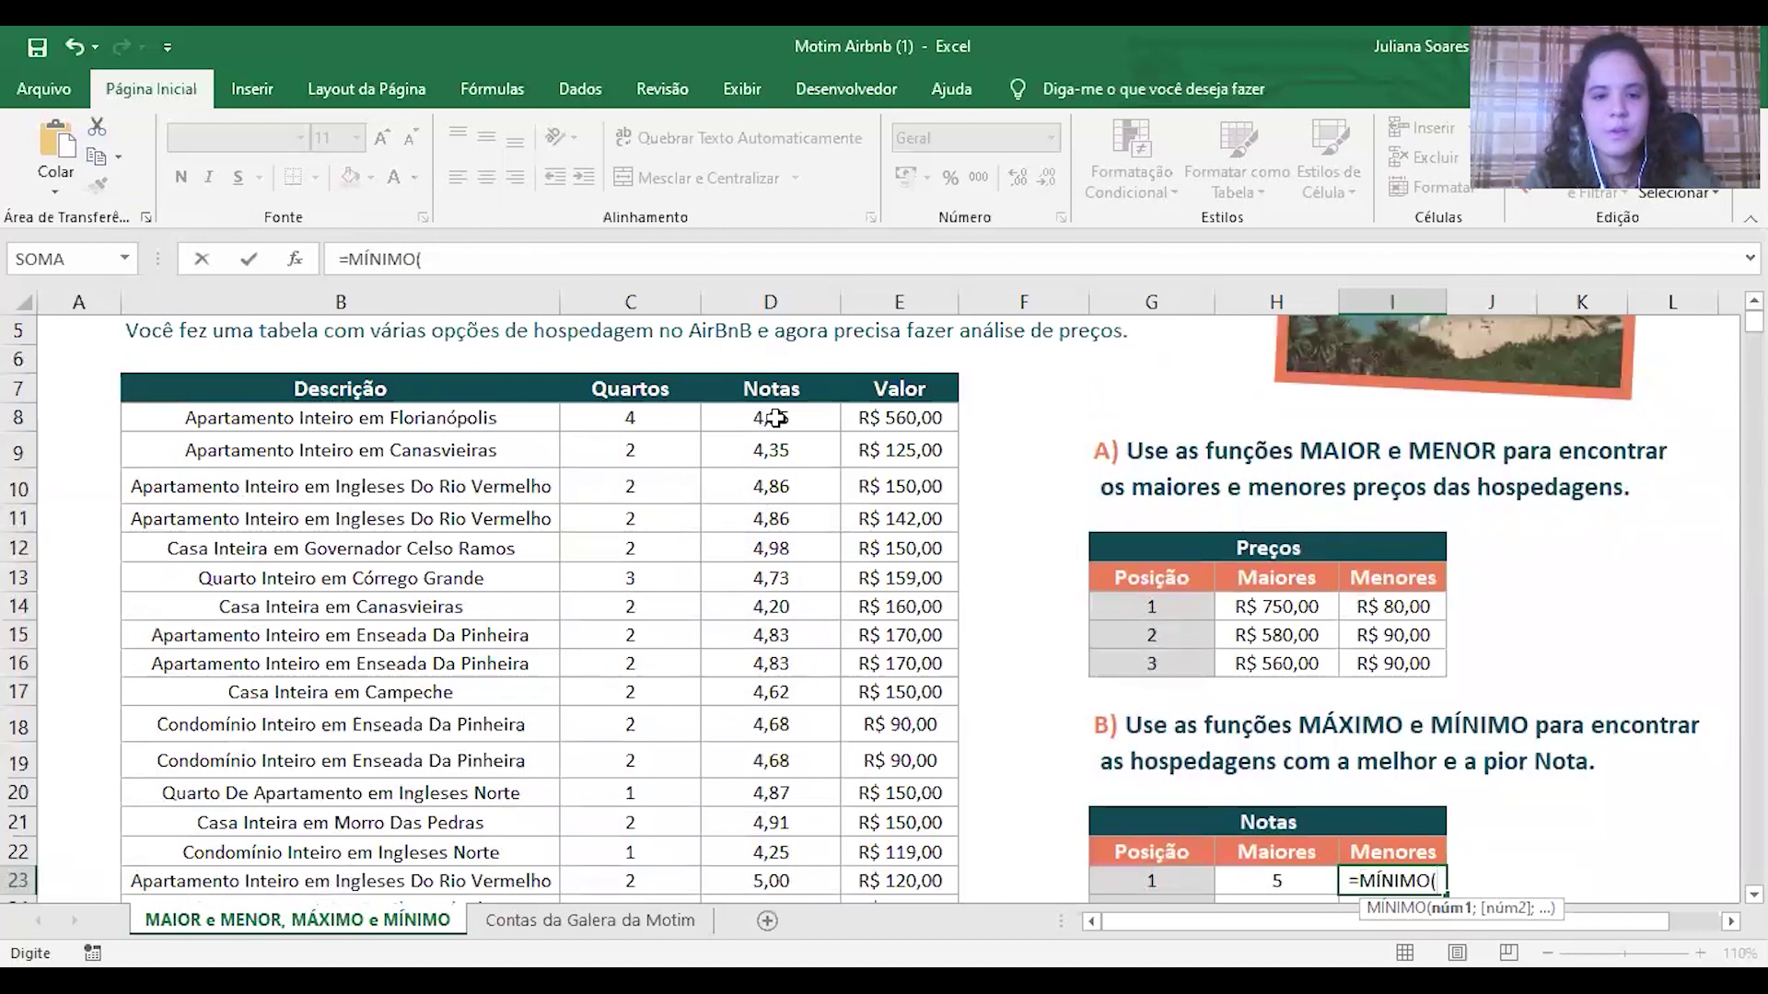
click(776, 418)
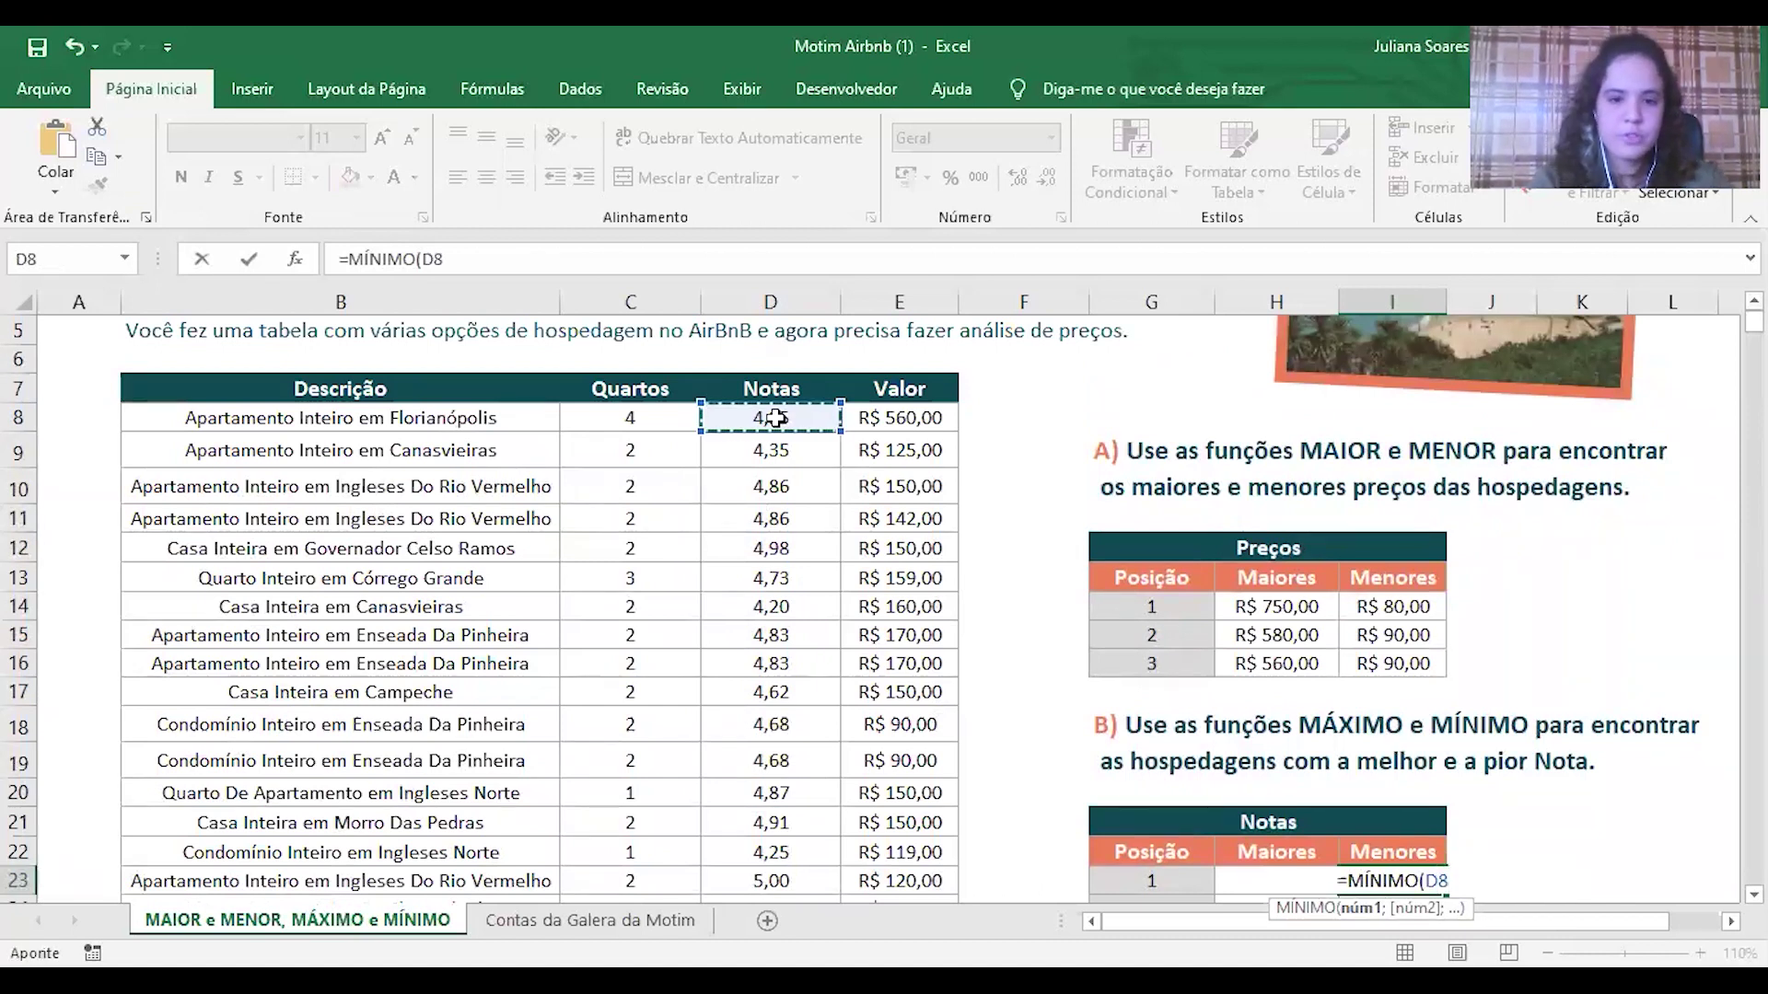
key(ctrl+shift+Down)
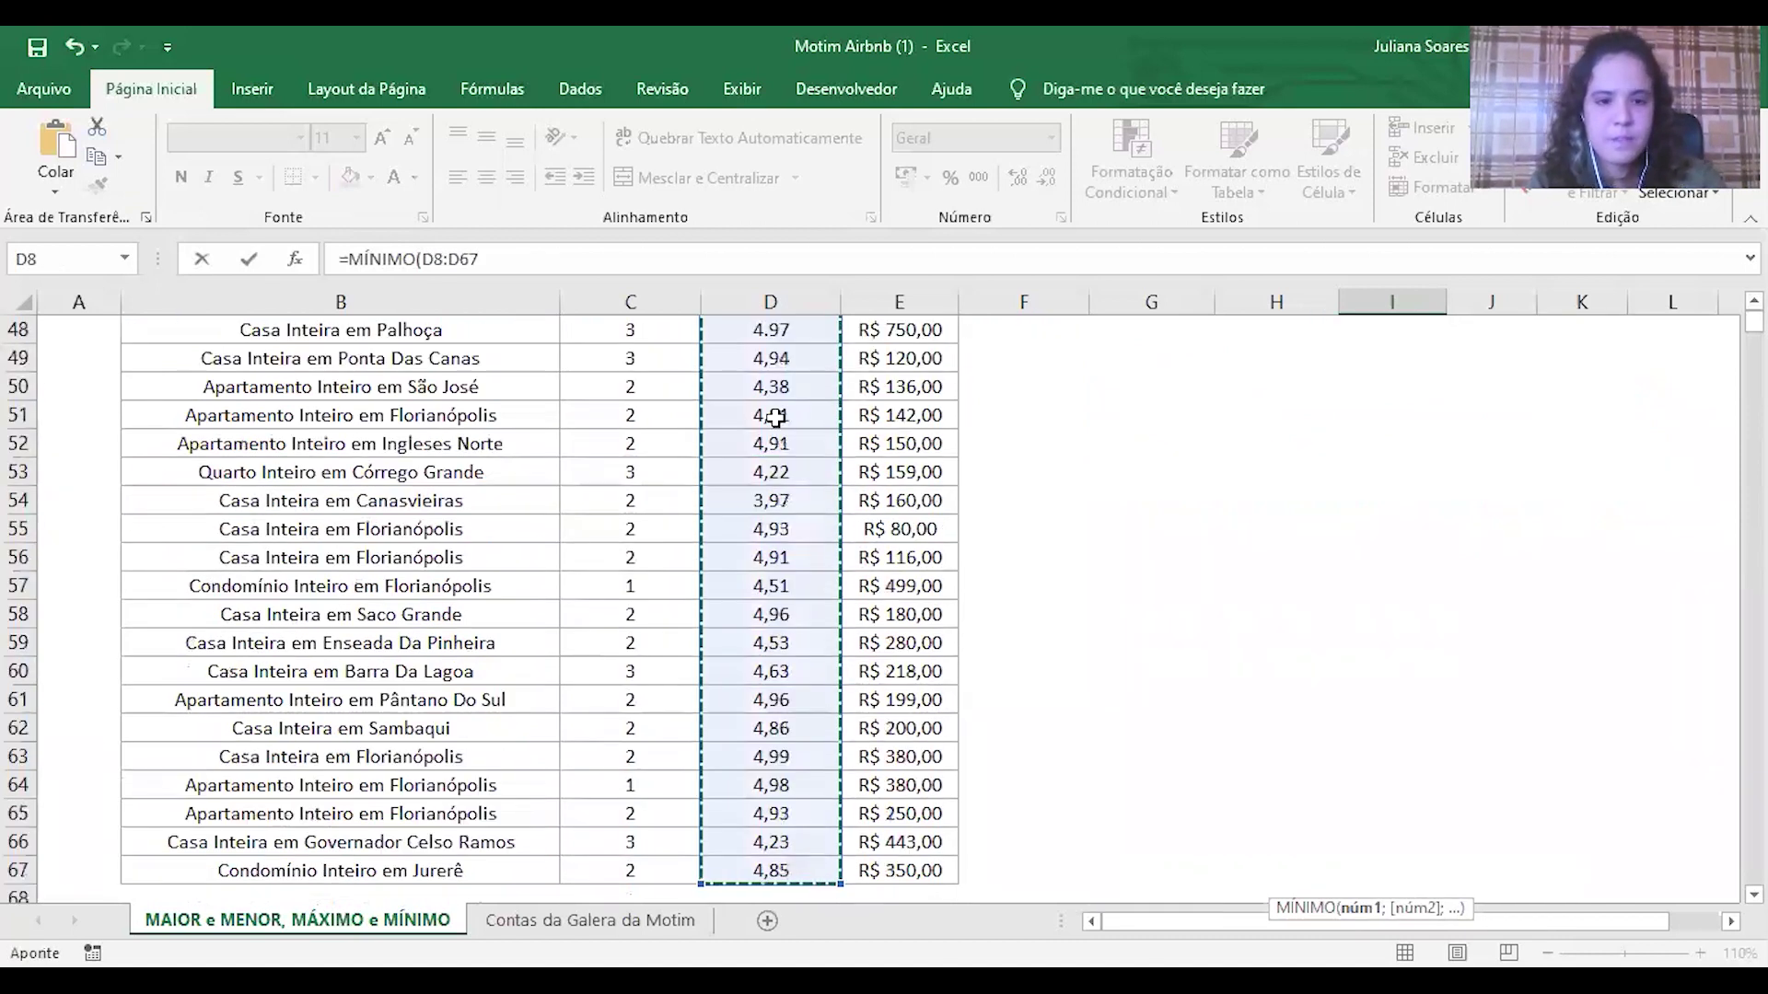
key(F4)
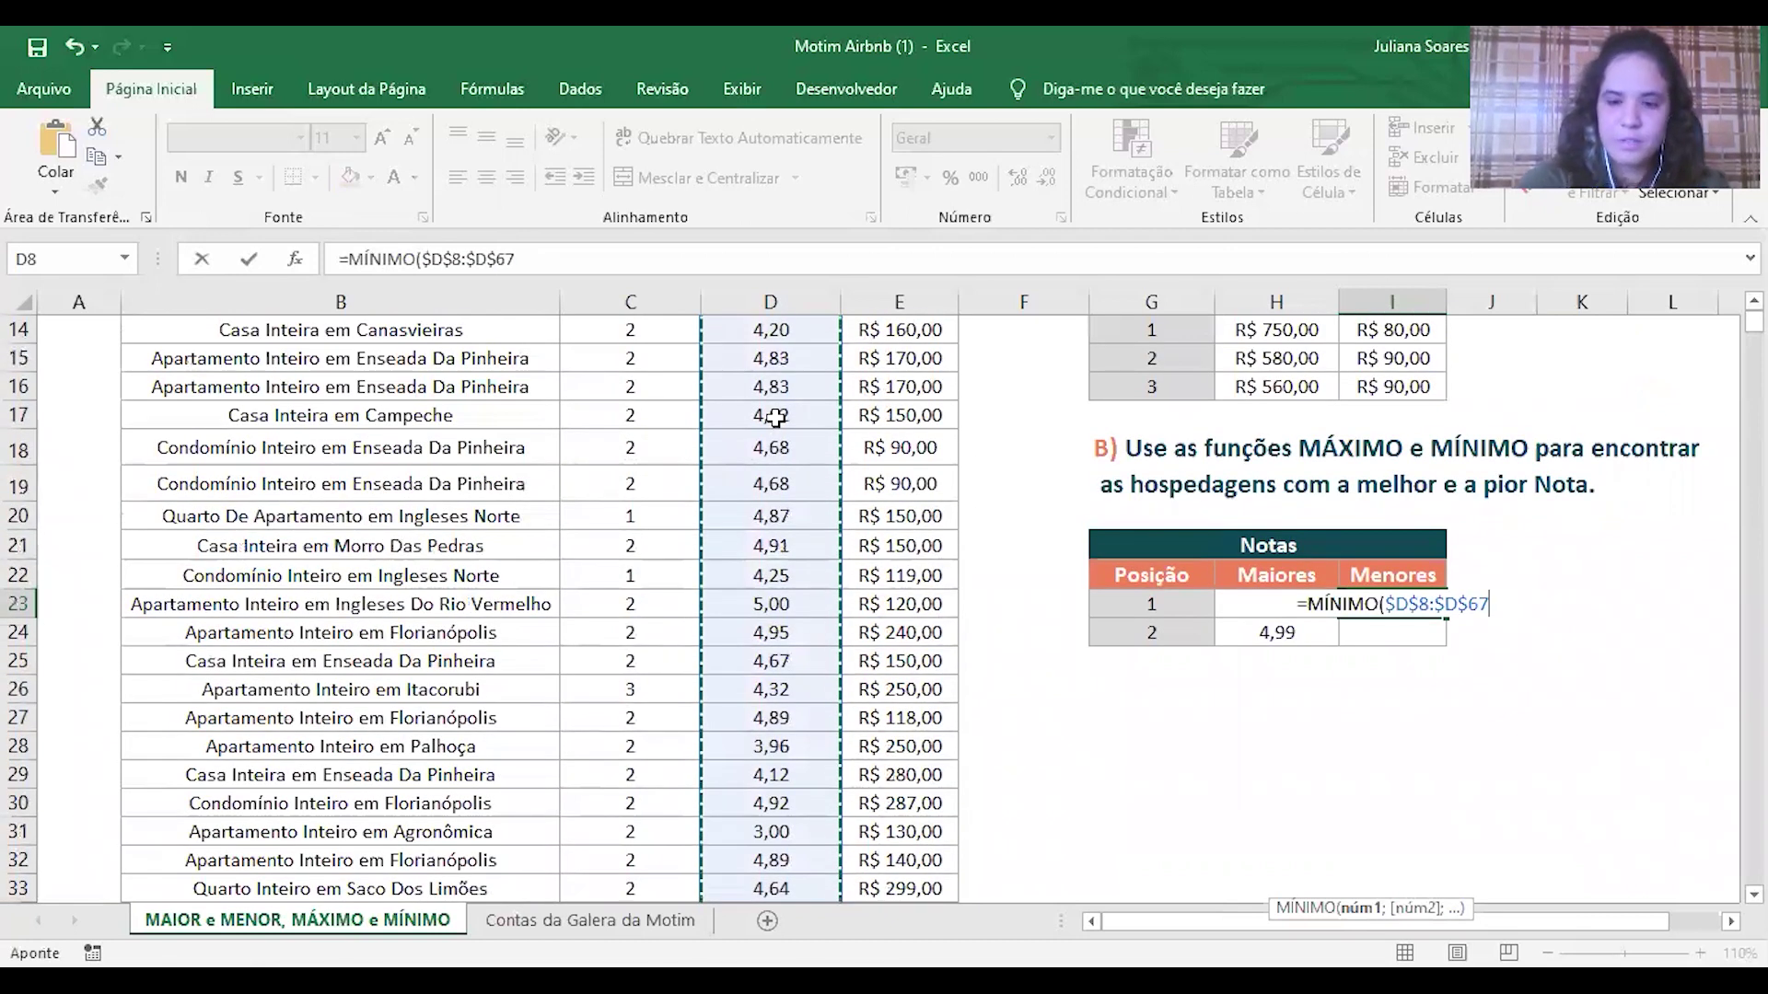
key(Return)
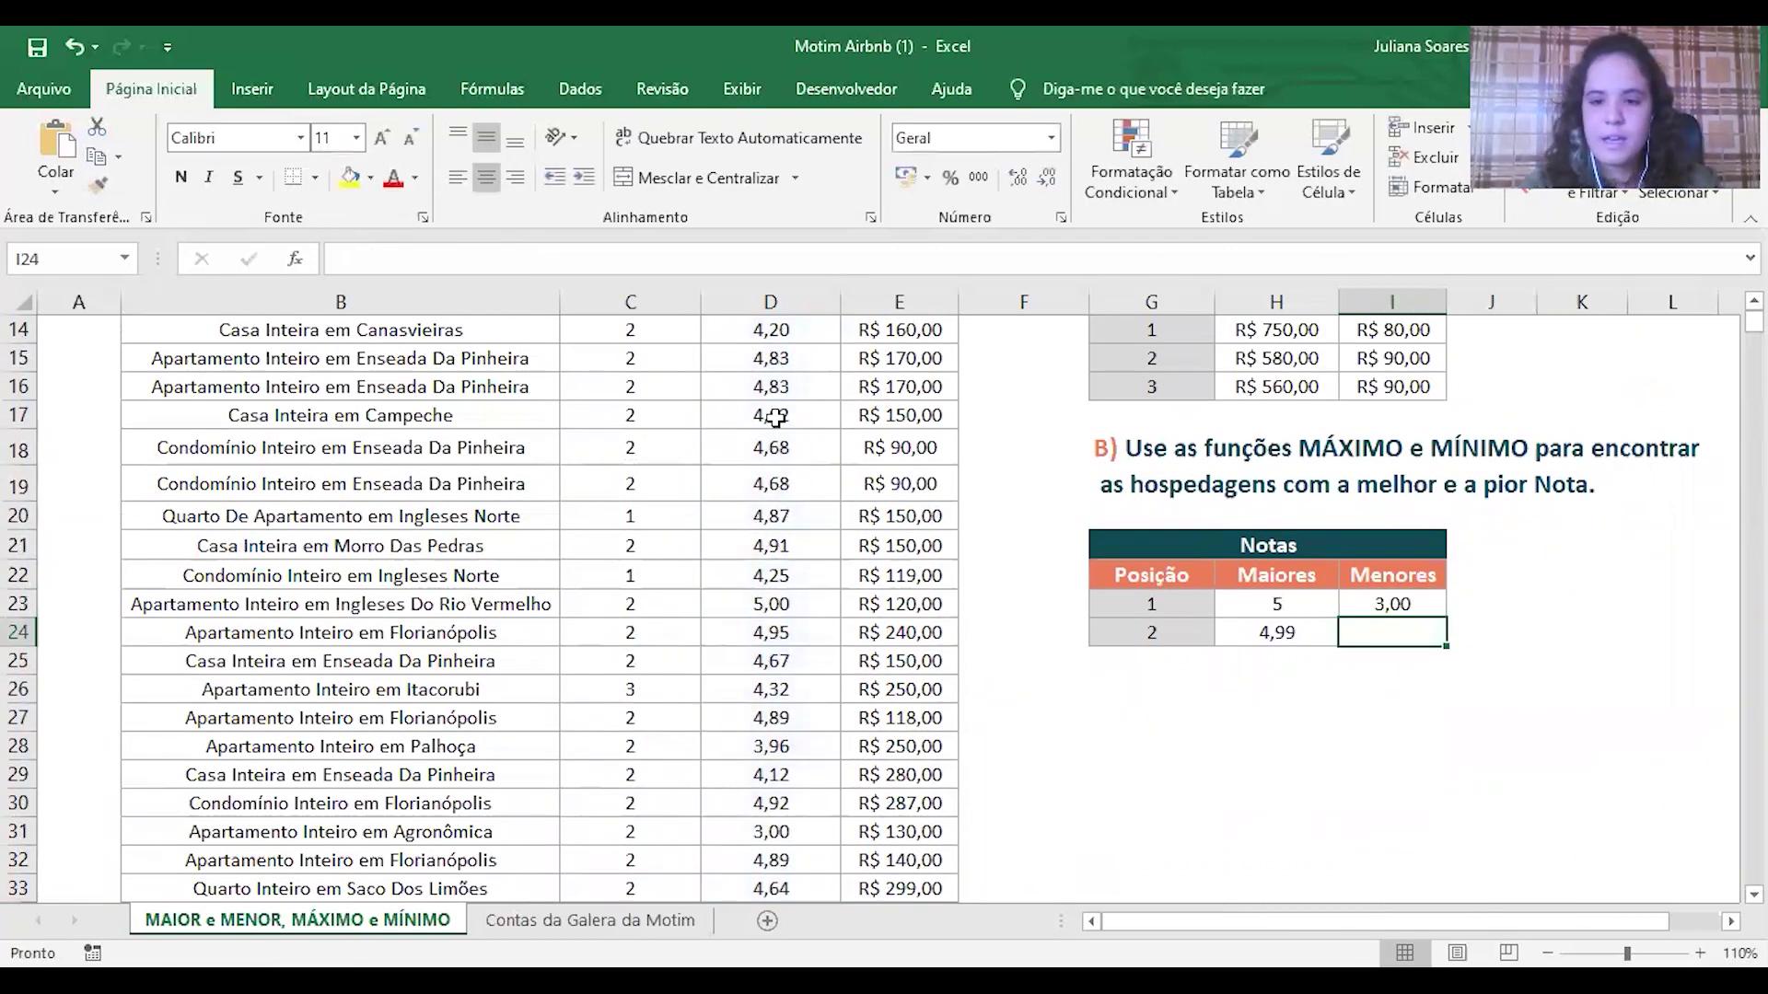
Step: Fill the MÍNIMO formula down into I24, the second Menores cell
click(1387, 608)
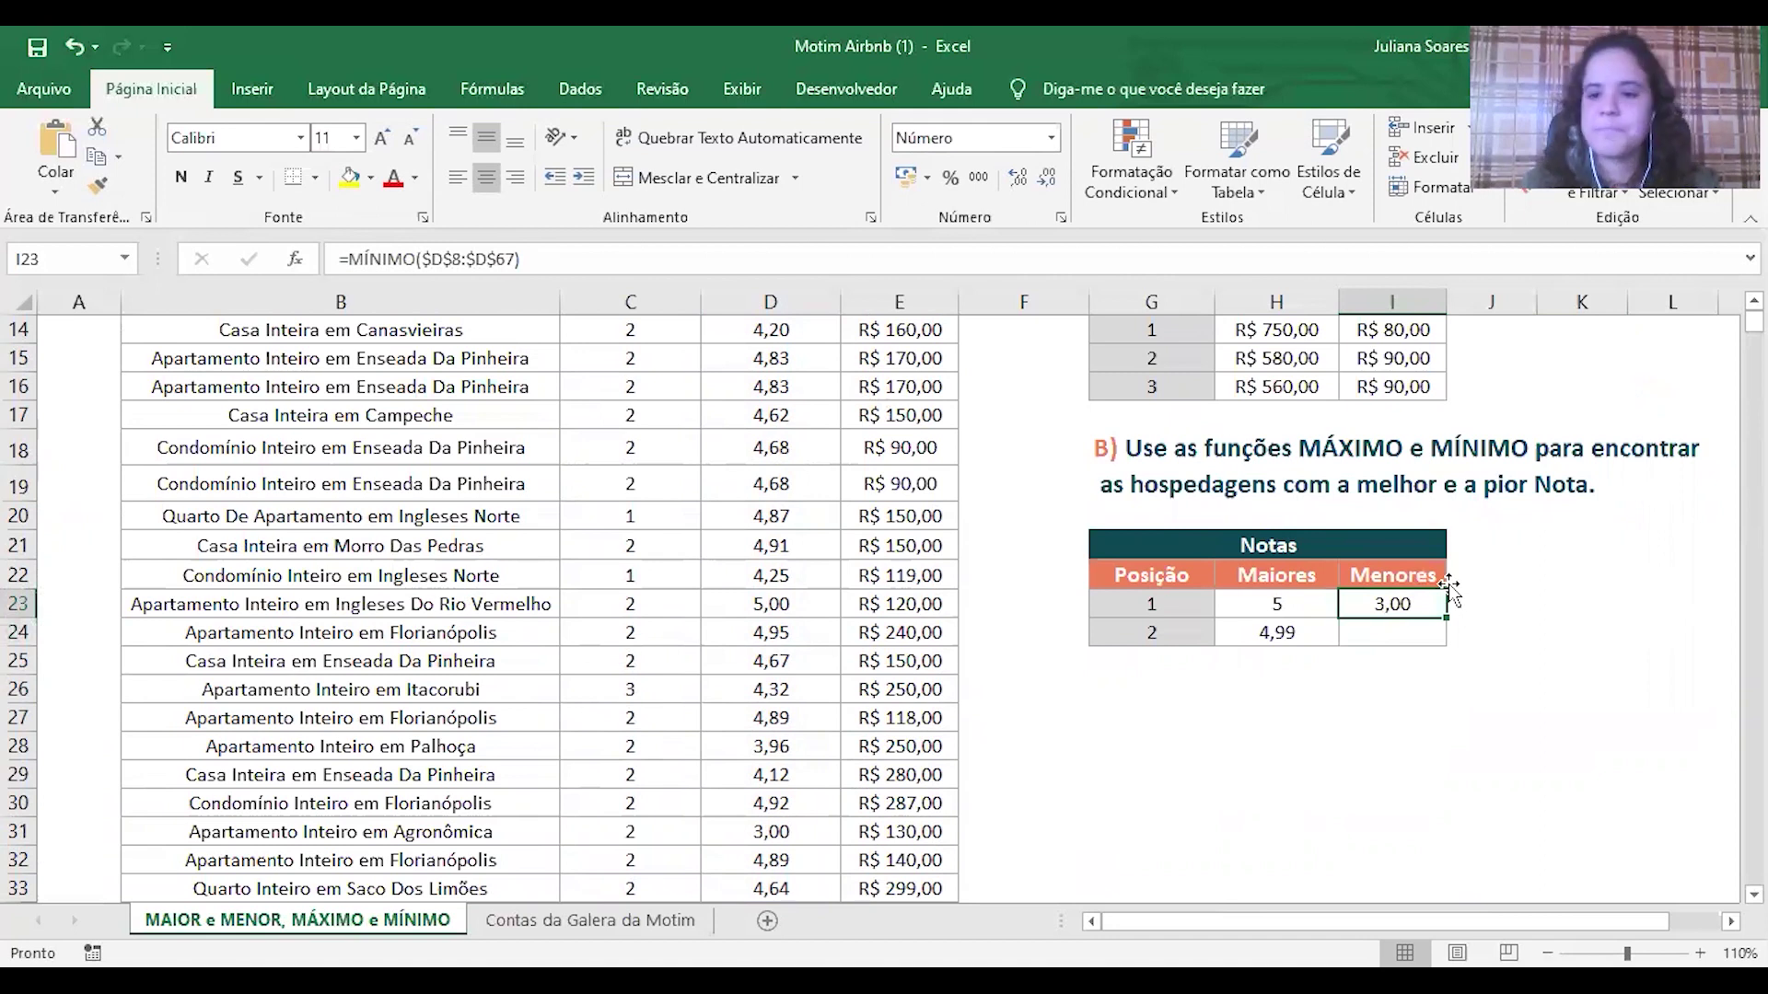
drag(1444, 617, 1443, 634)
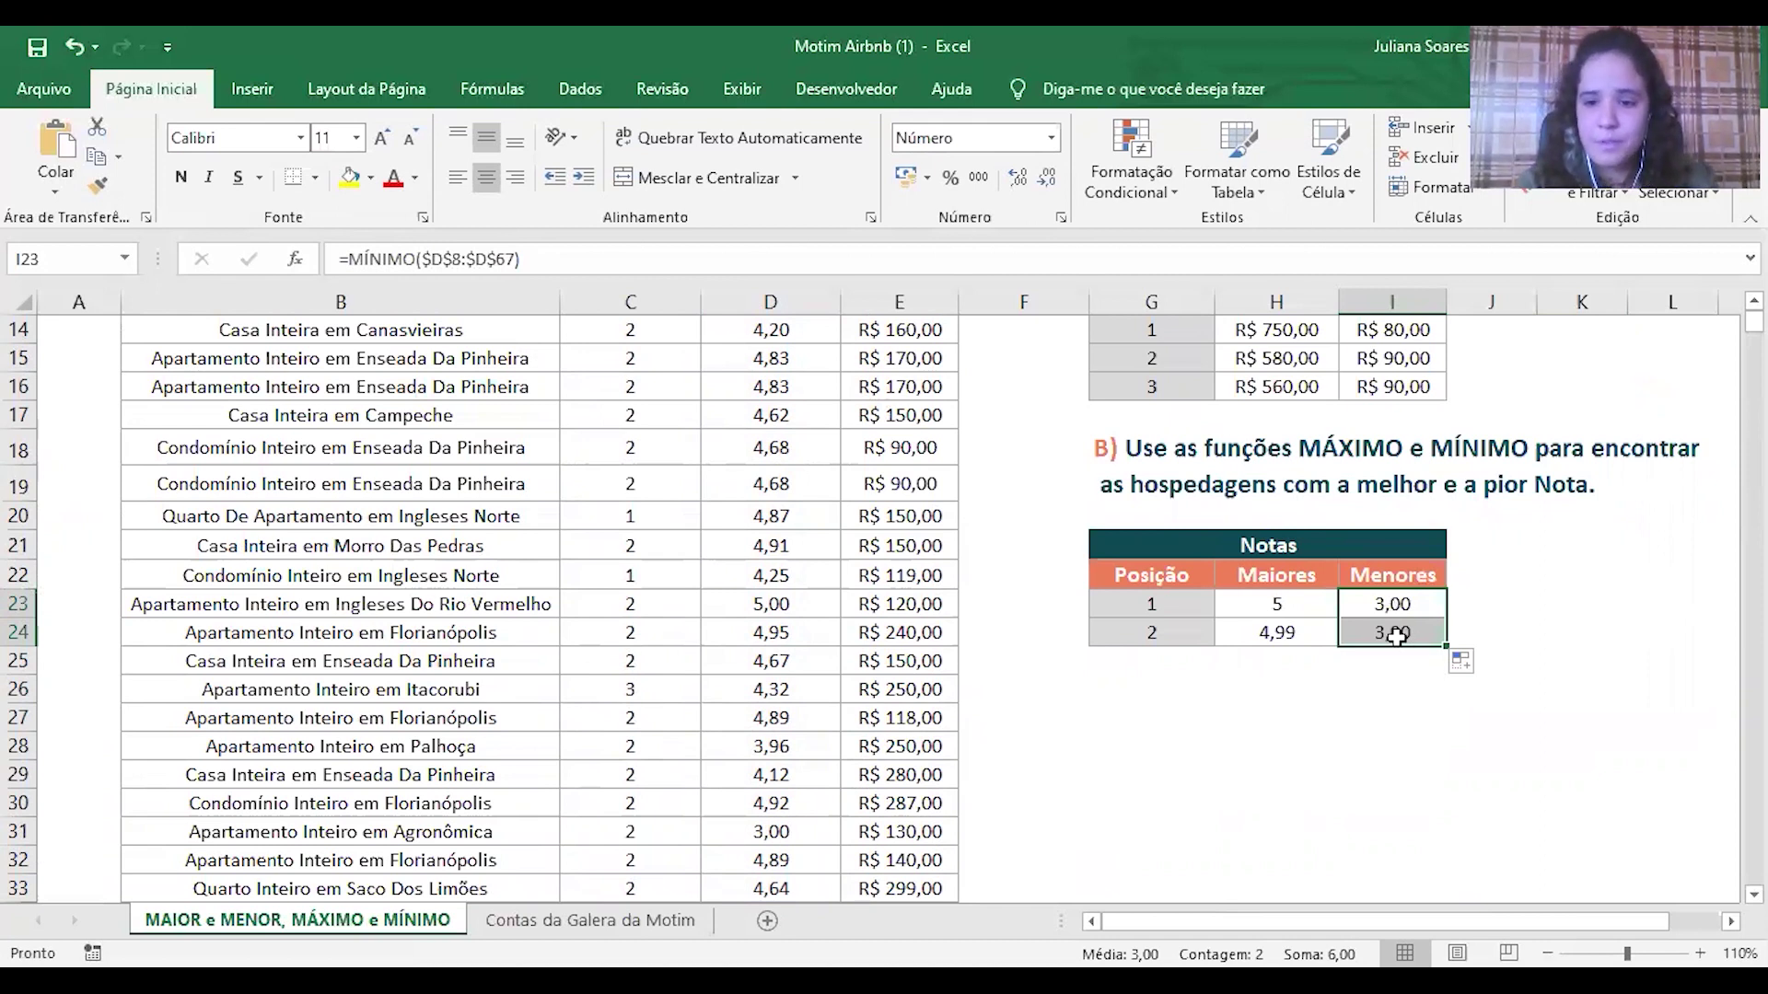
click(1392, 633)
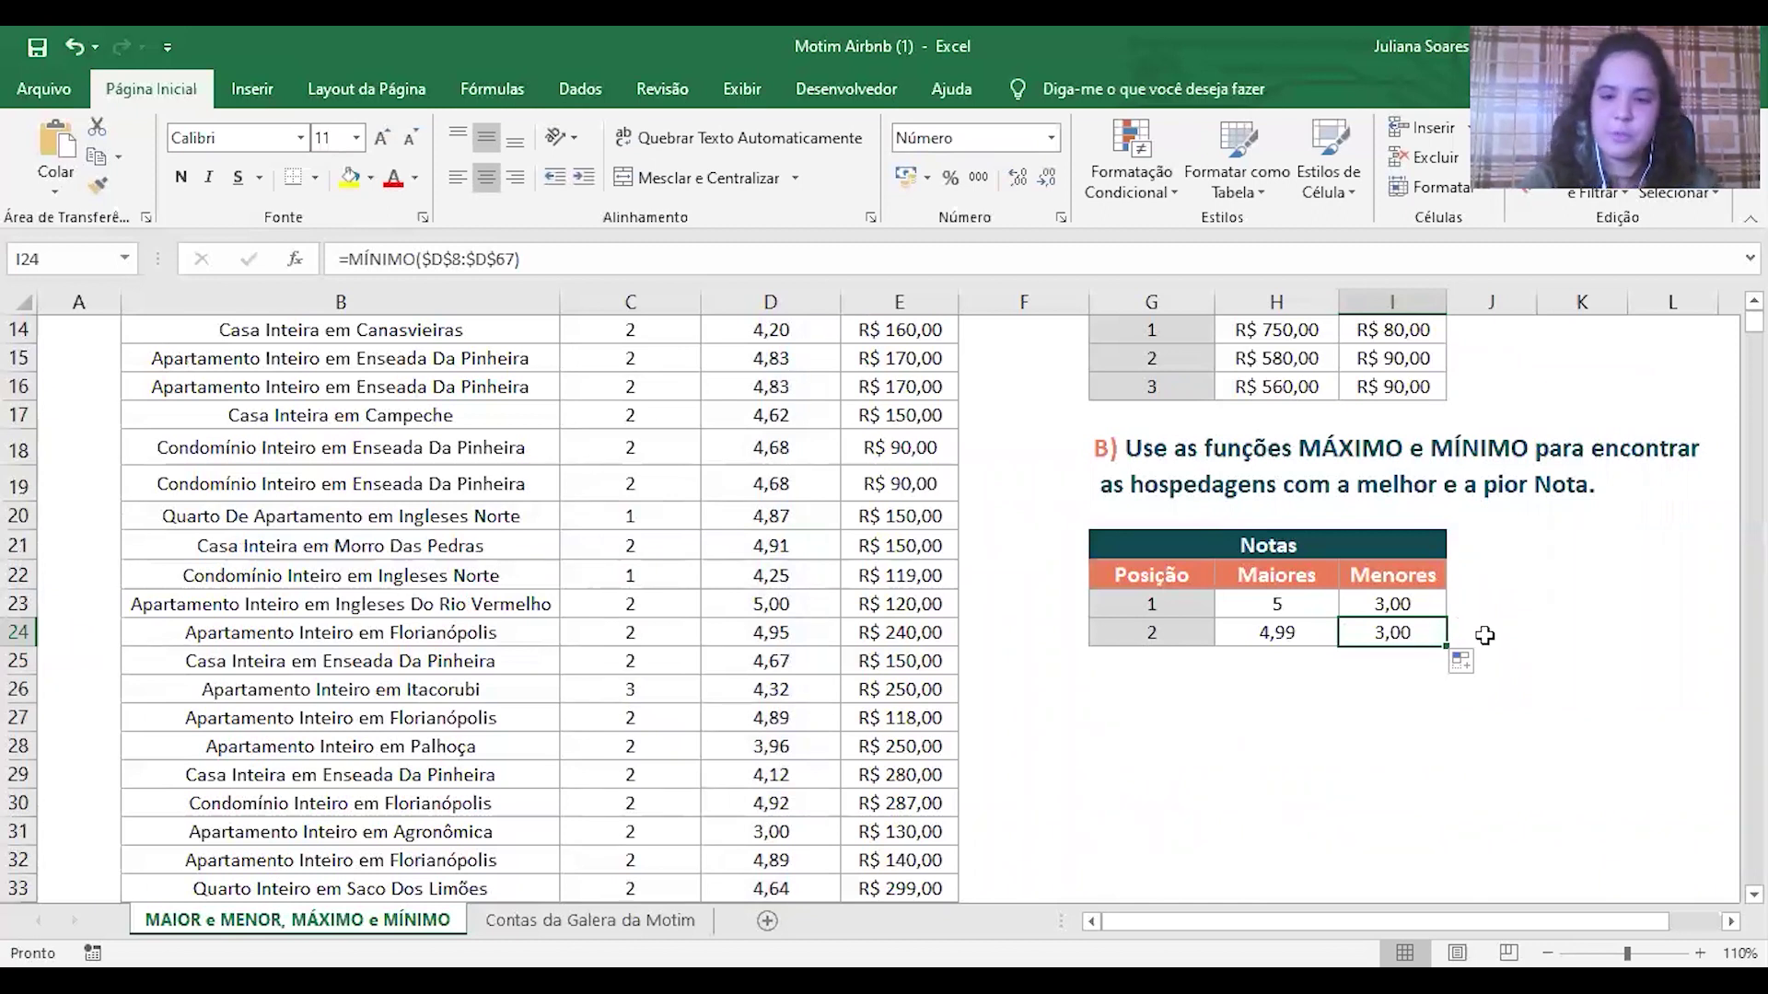
Step: Replace I24 with =MENOR($D$8:$D$67;G24) so it returns the second-lowest rating, 3,96
key(F2)
text(=m)
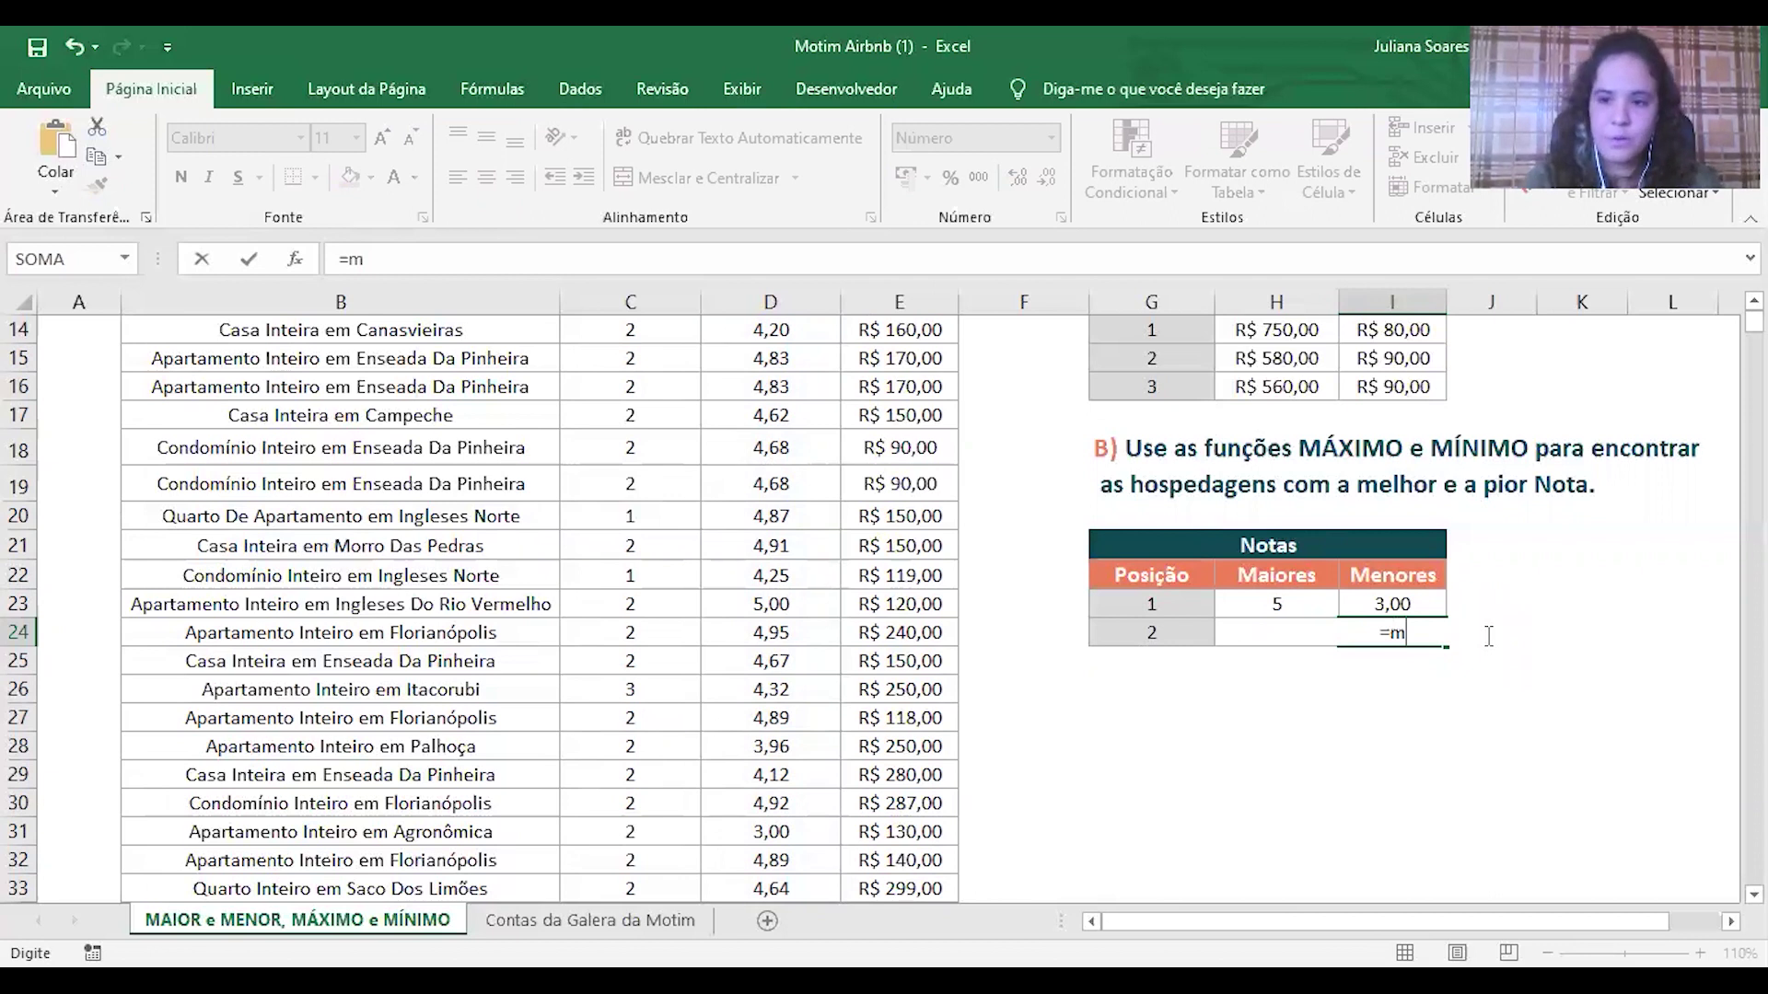
scroll(540, 608, up, 2)
text(en)
key(Tab)
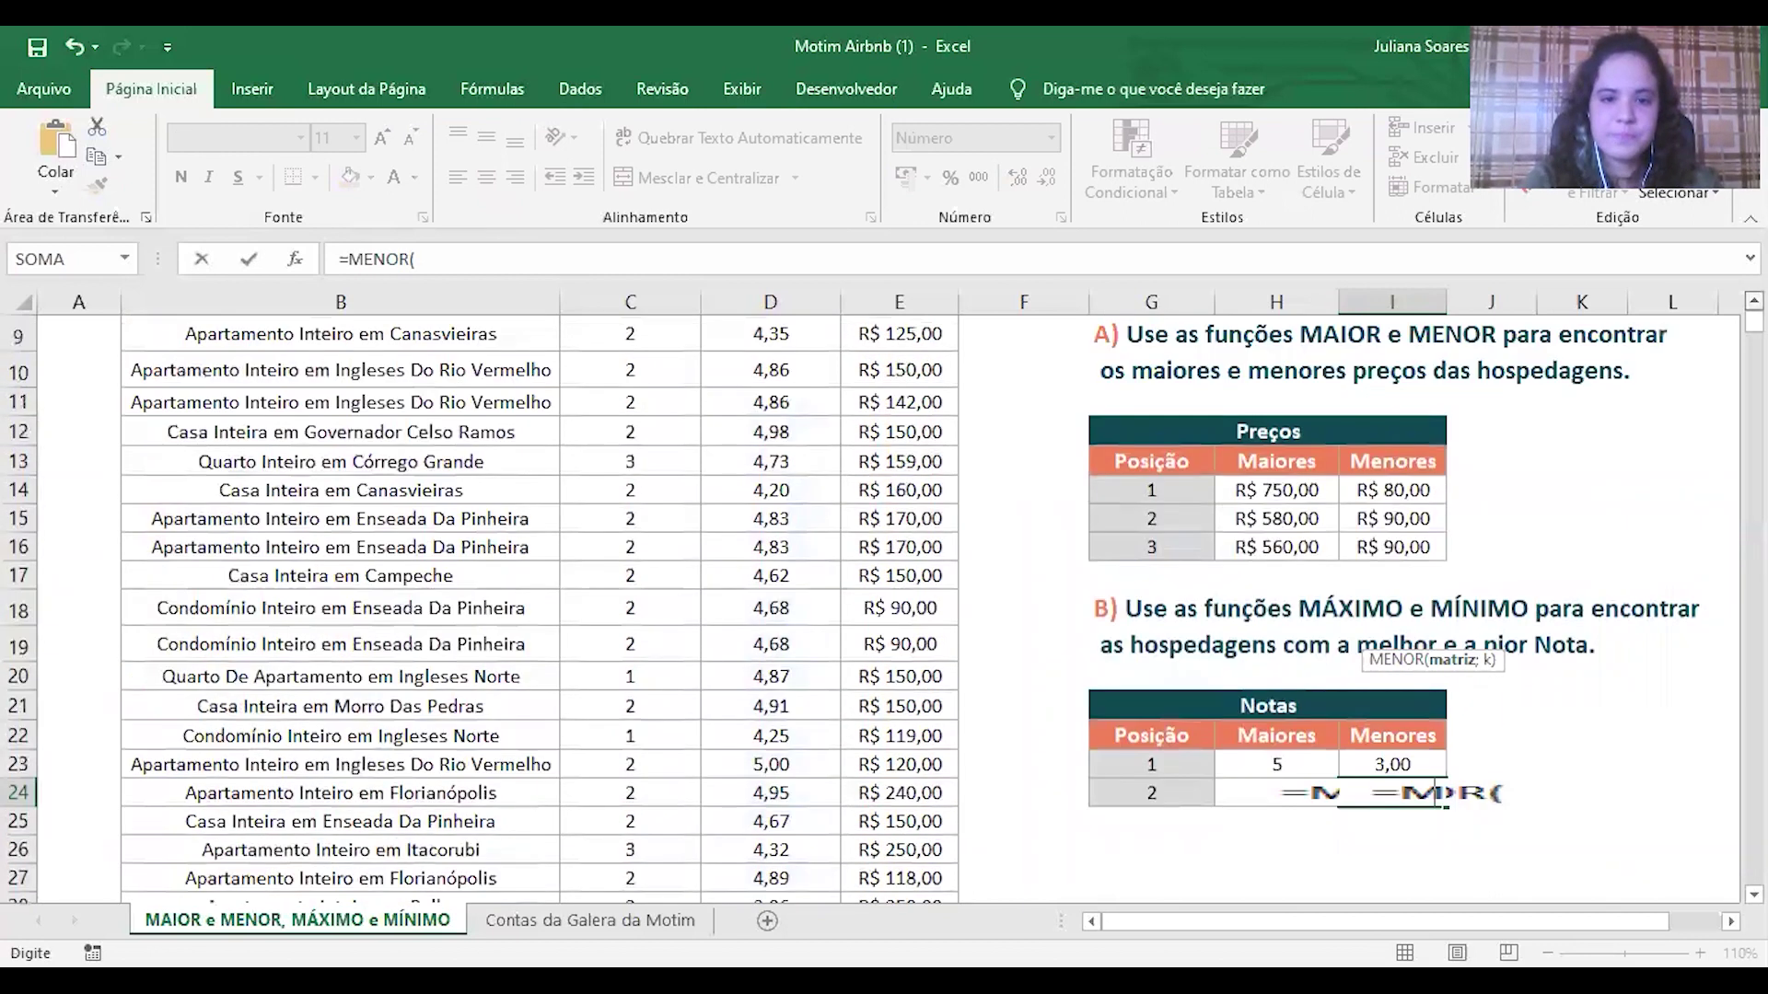
scroll(539, 607, up, 2)
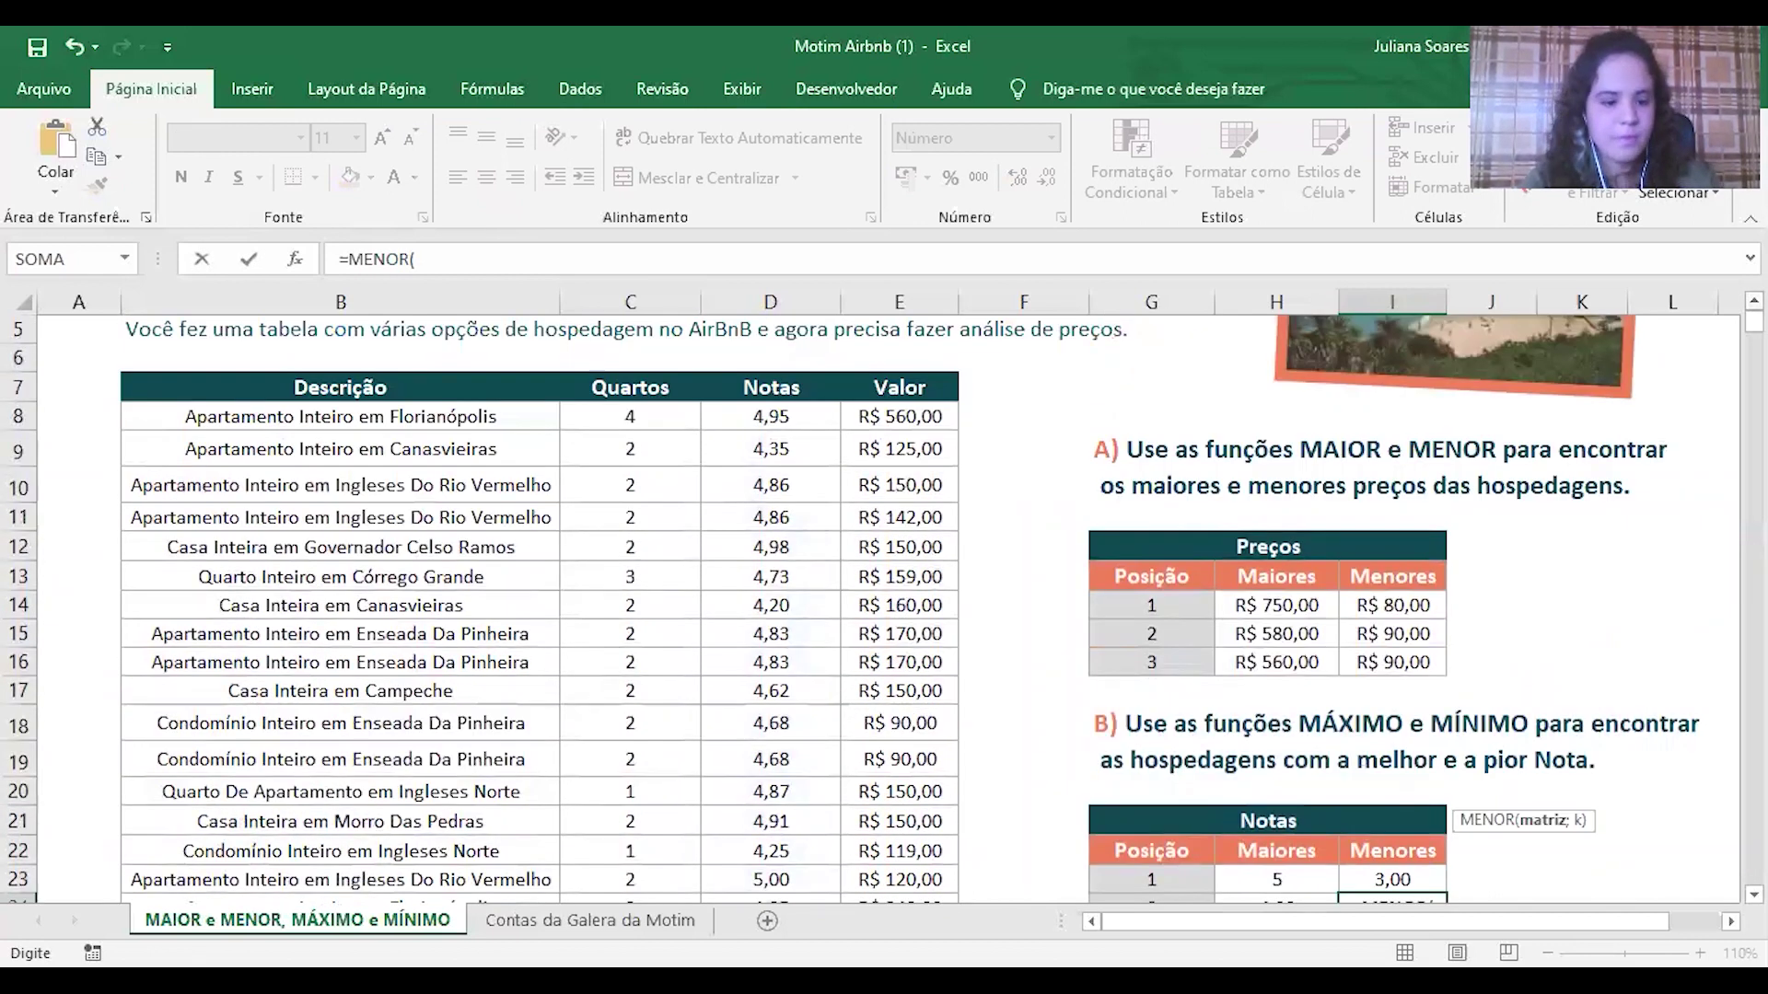
click(778, 416)
key(ctrl+shift+Down)
key(F4)
scroll(777, 416, up, 10)
scroll(778, 416, up, 1)
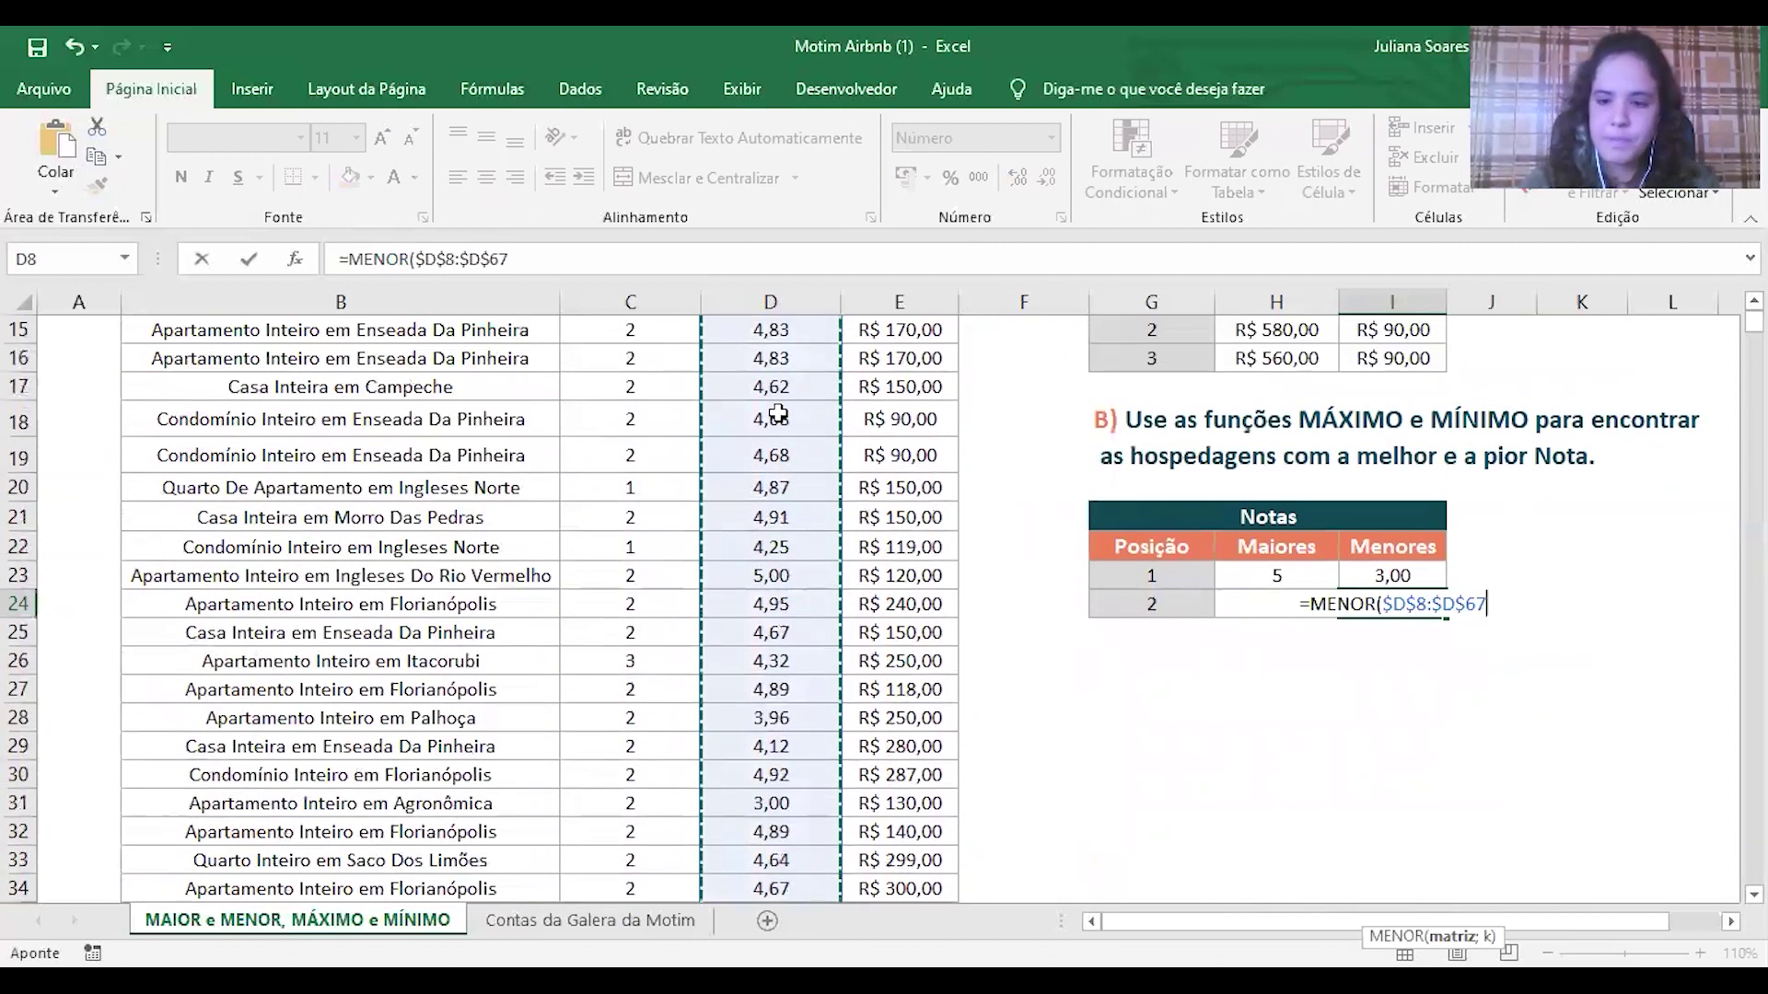
text(;)
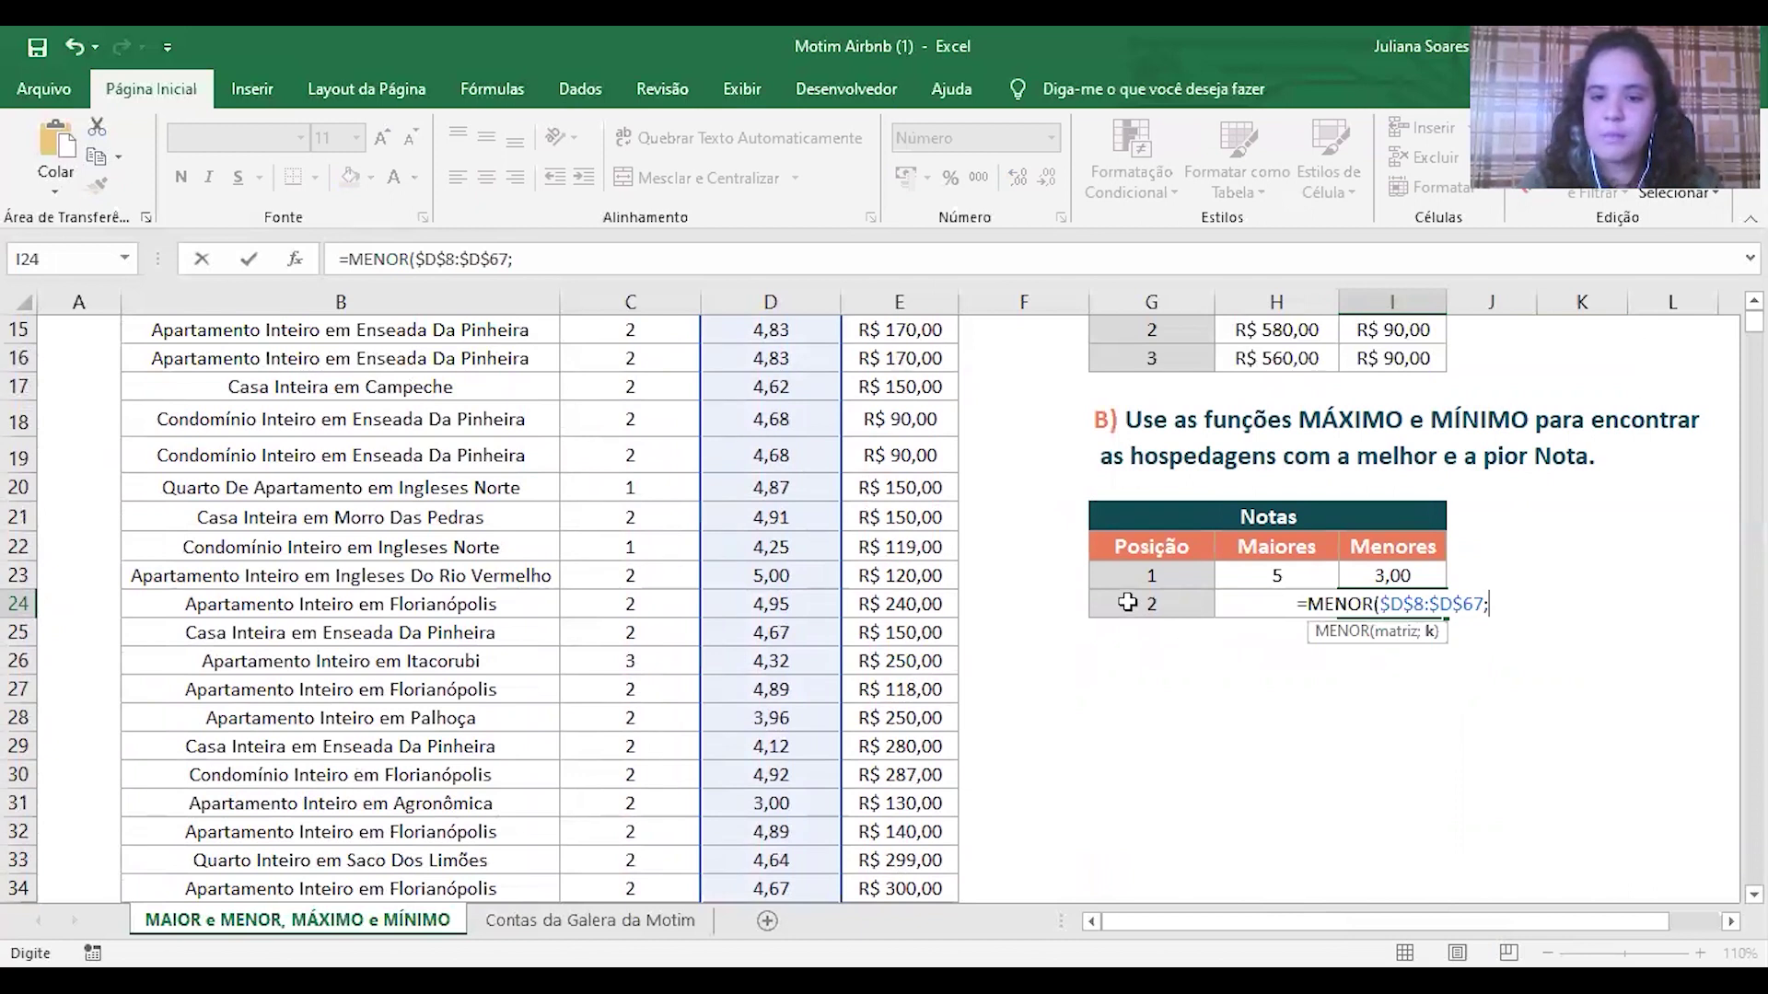
click(1127, 602)
text())
key(Return)
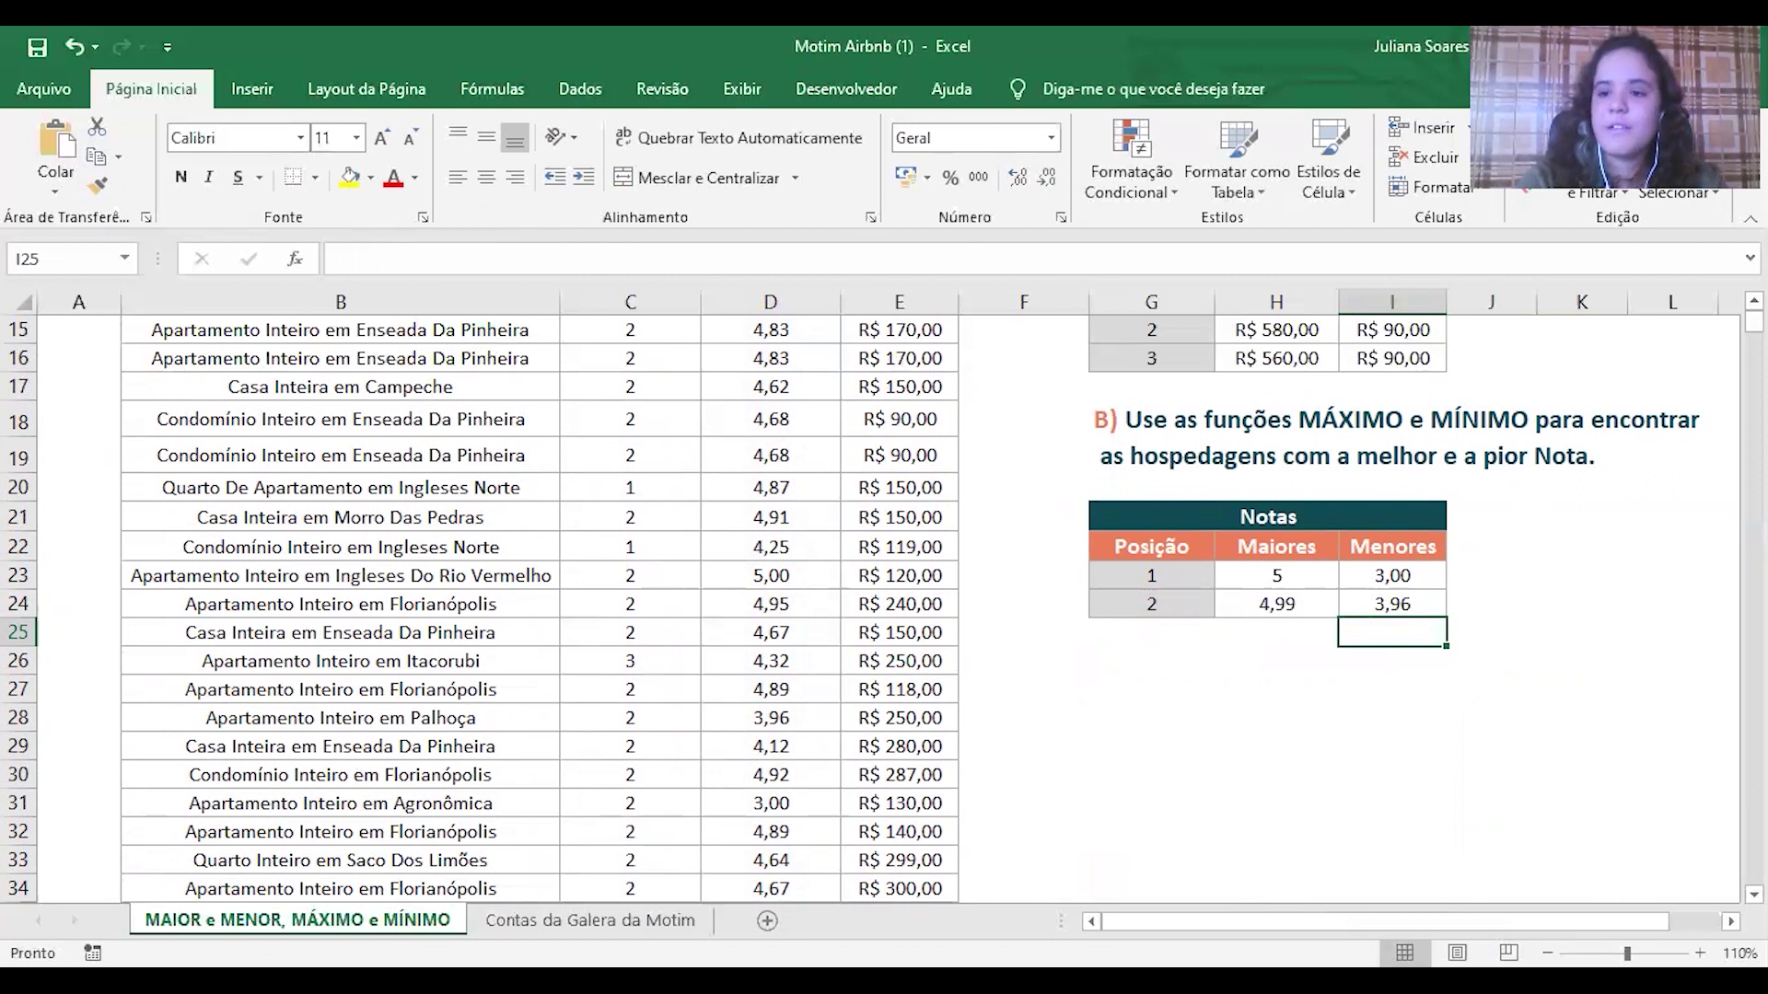
Step: Leave the Preços and Notas tables and move to the Contas da Galera da Motim sheet
scroll(1318, 635, up, 2)
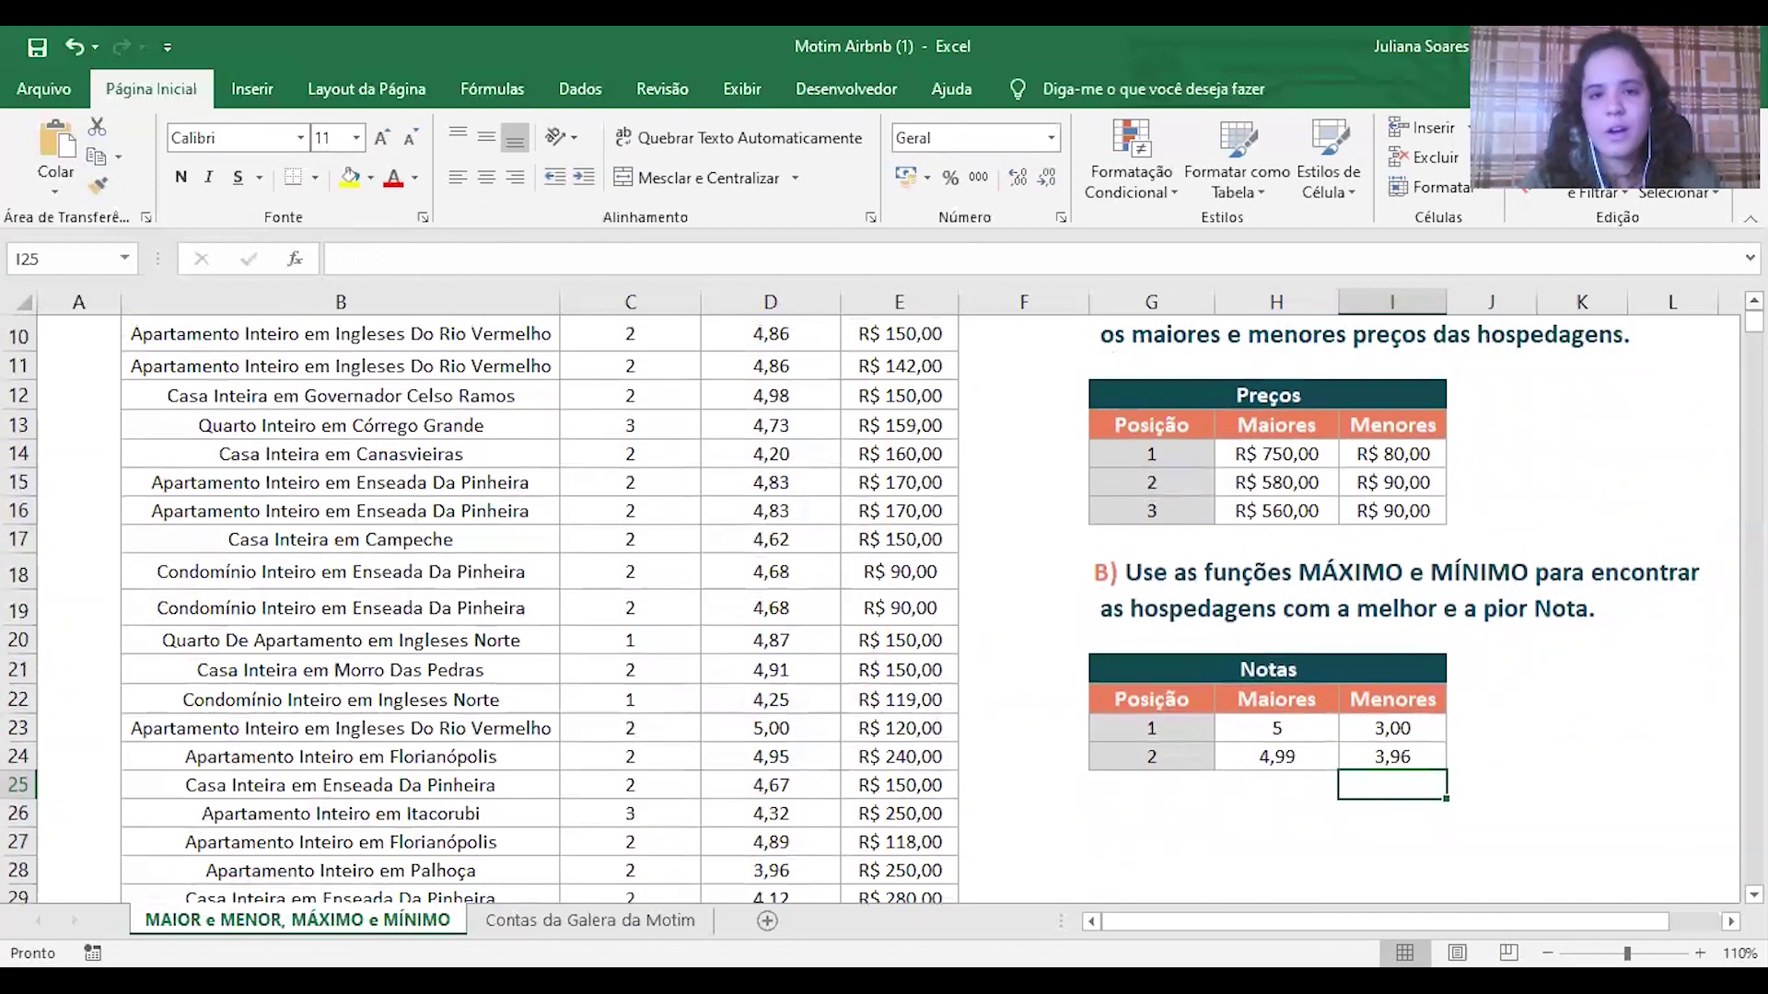
drag(1392, 425, 1403, 505)
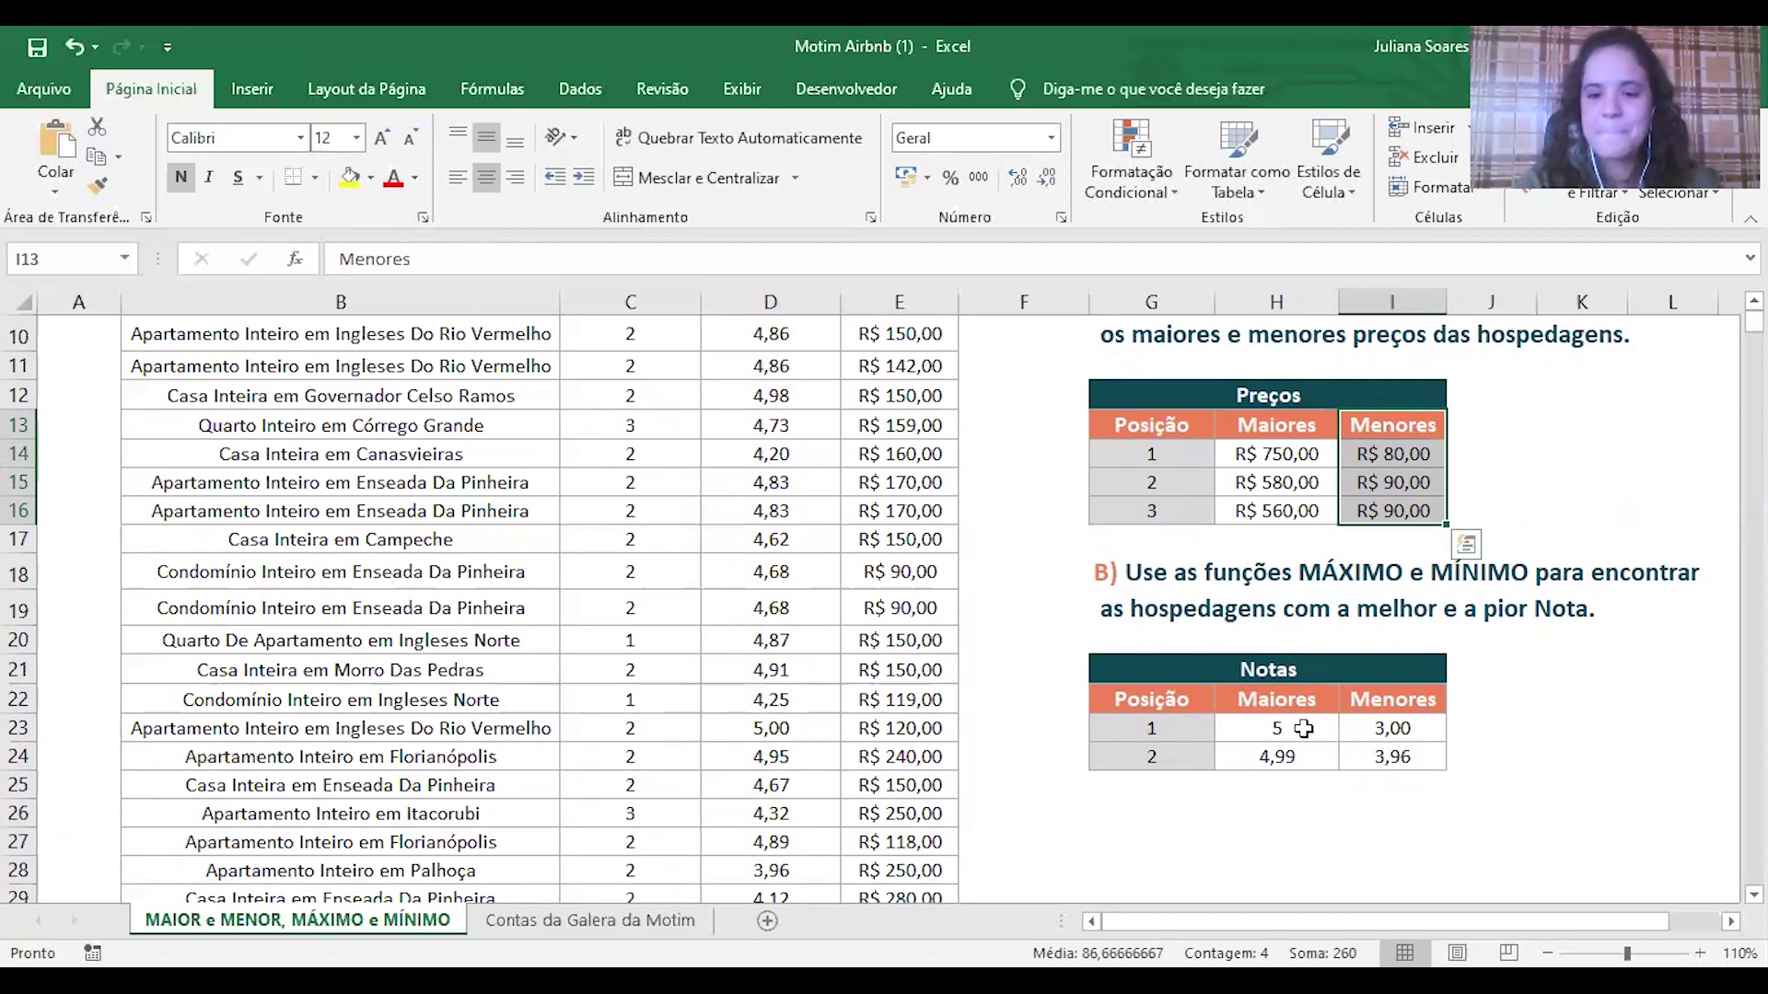
click(1303, 802)
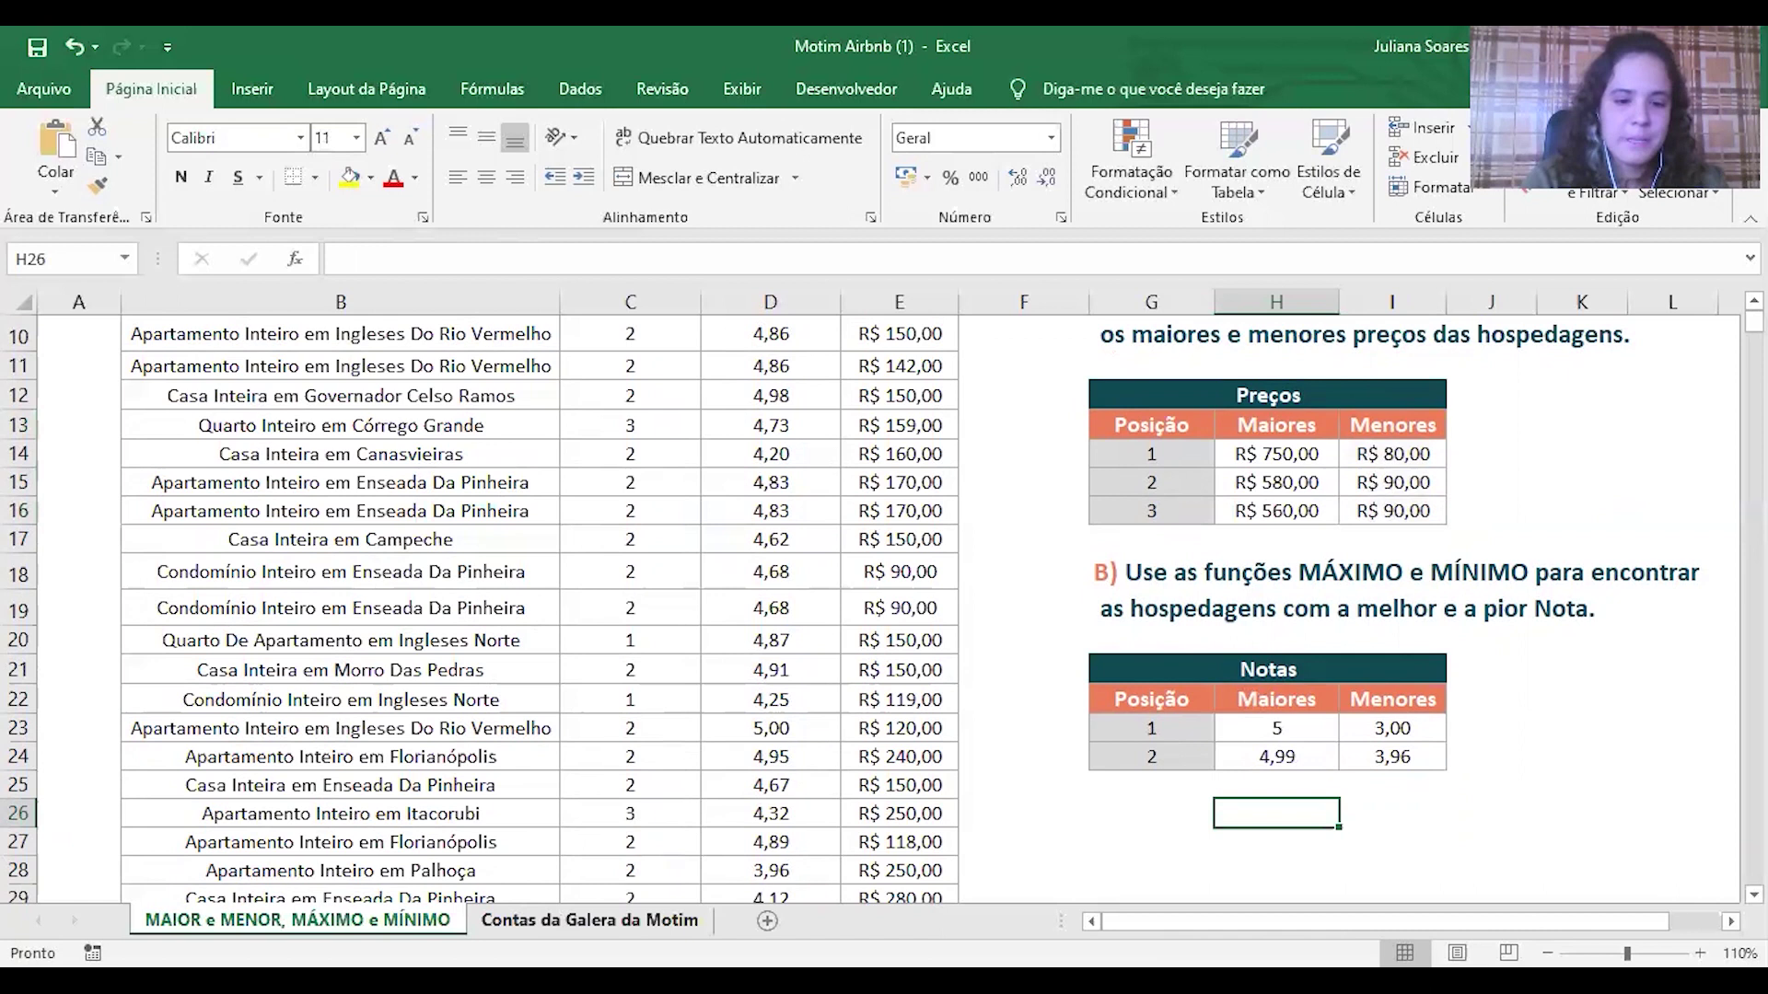
key(ctrl+Page_Down)
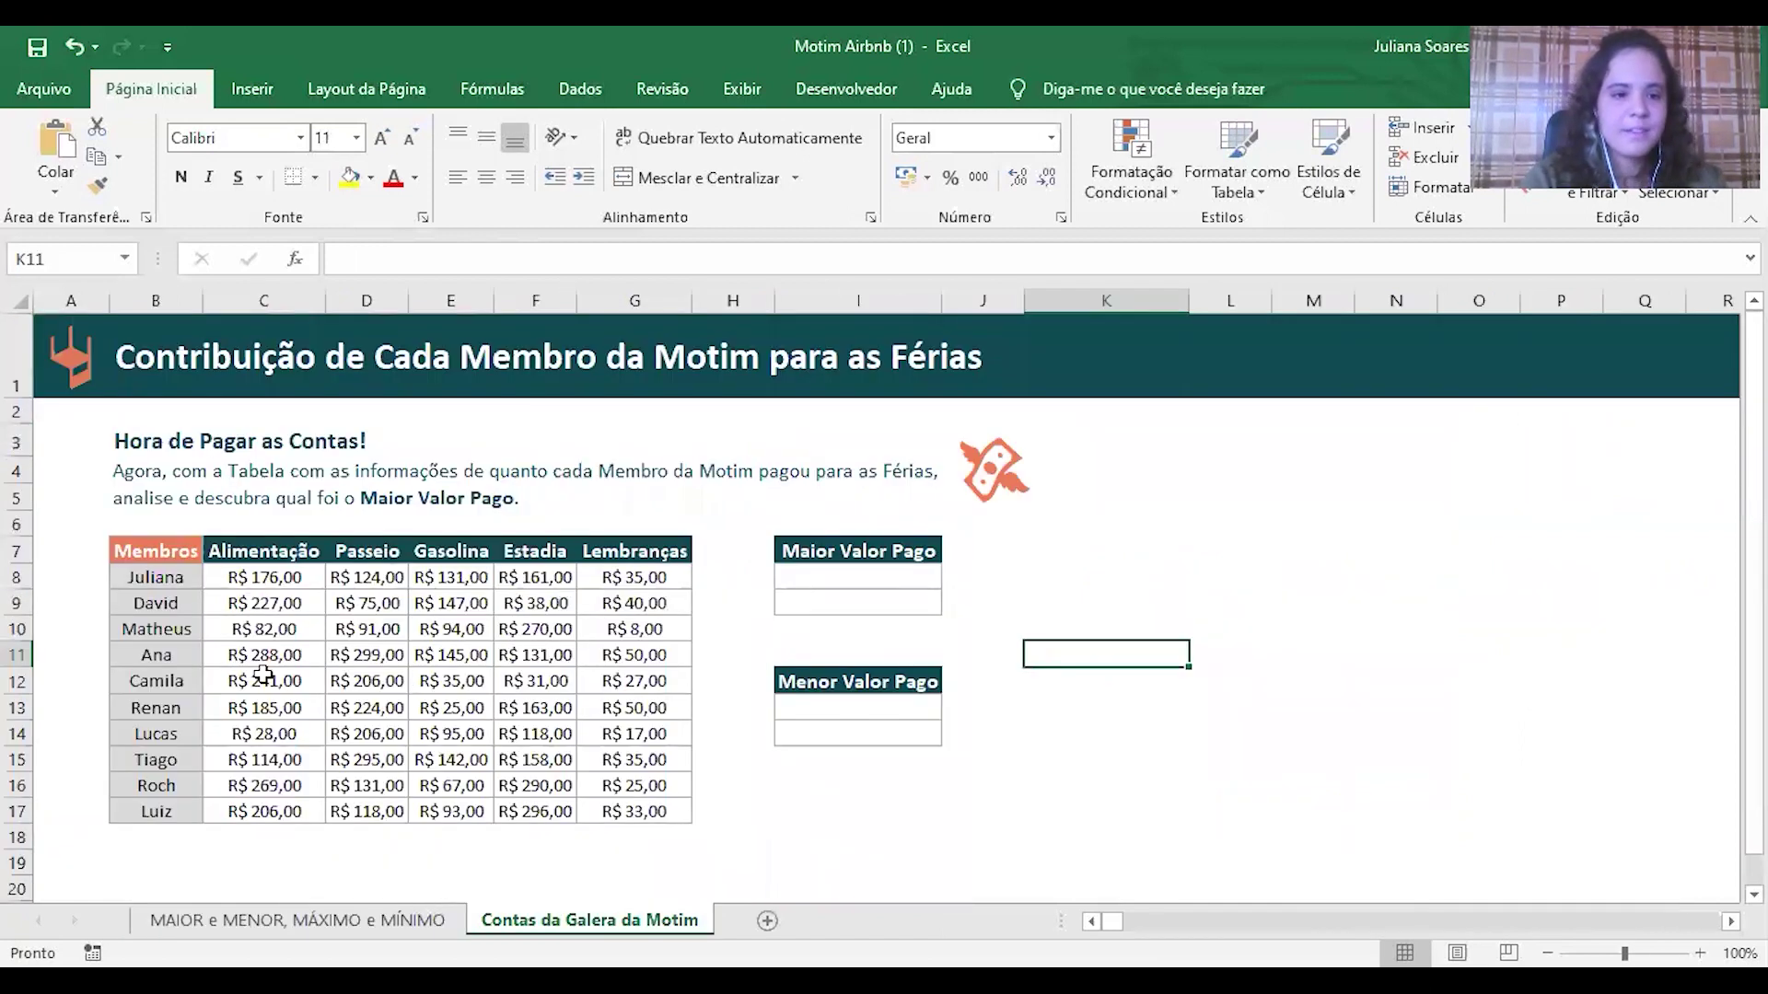
Step: Review the member payments and result boxes, then begin a formula with = in I8
drag(152, 580, 168, 801)
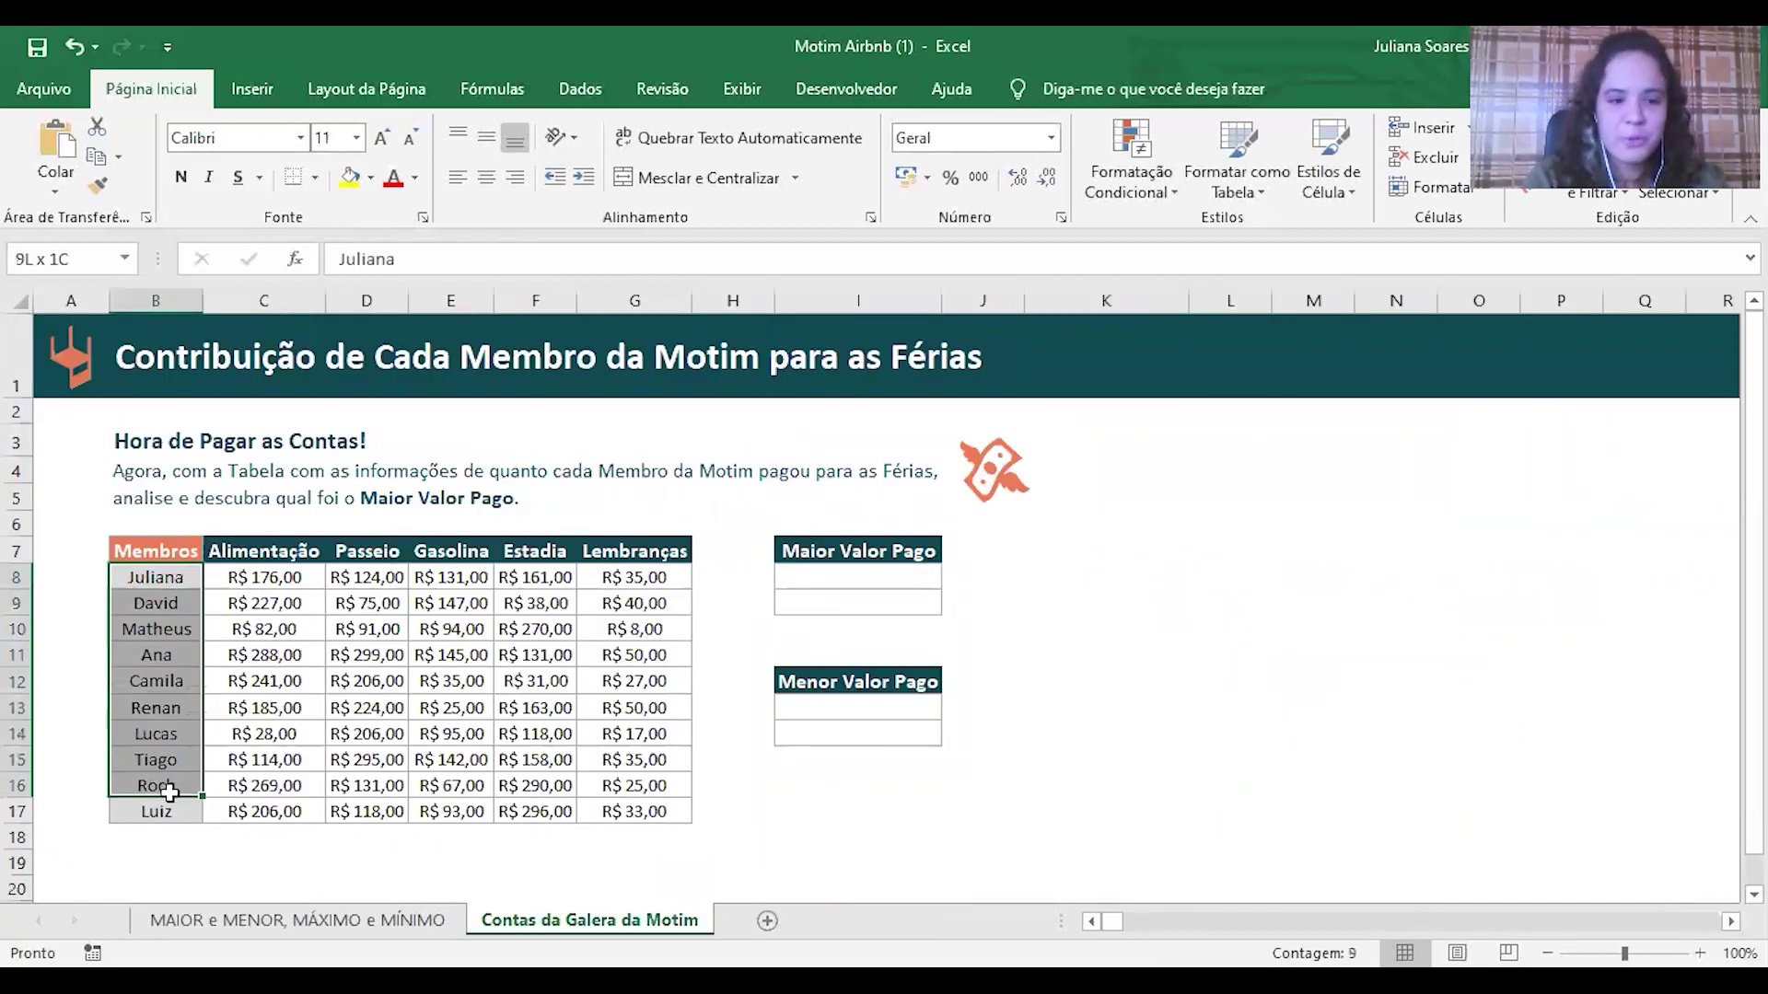
click(135, 579)
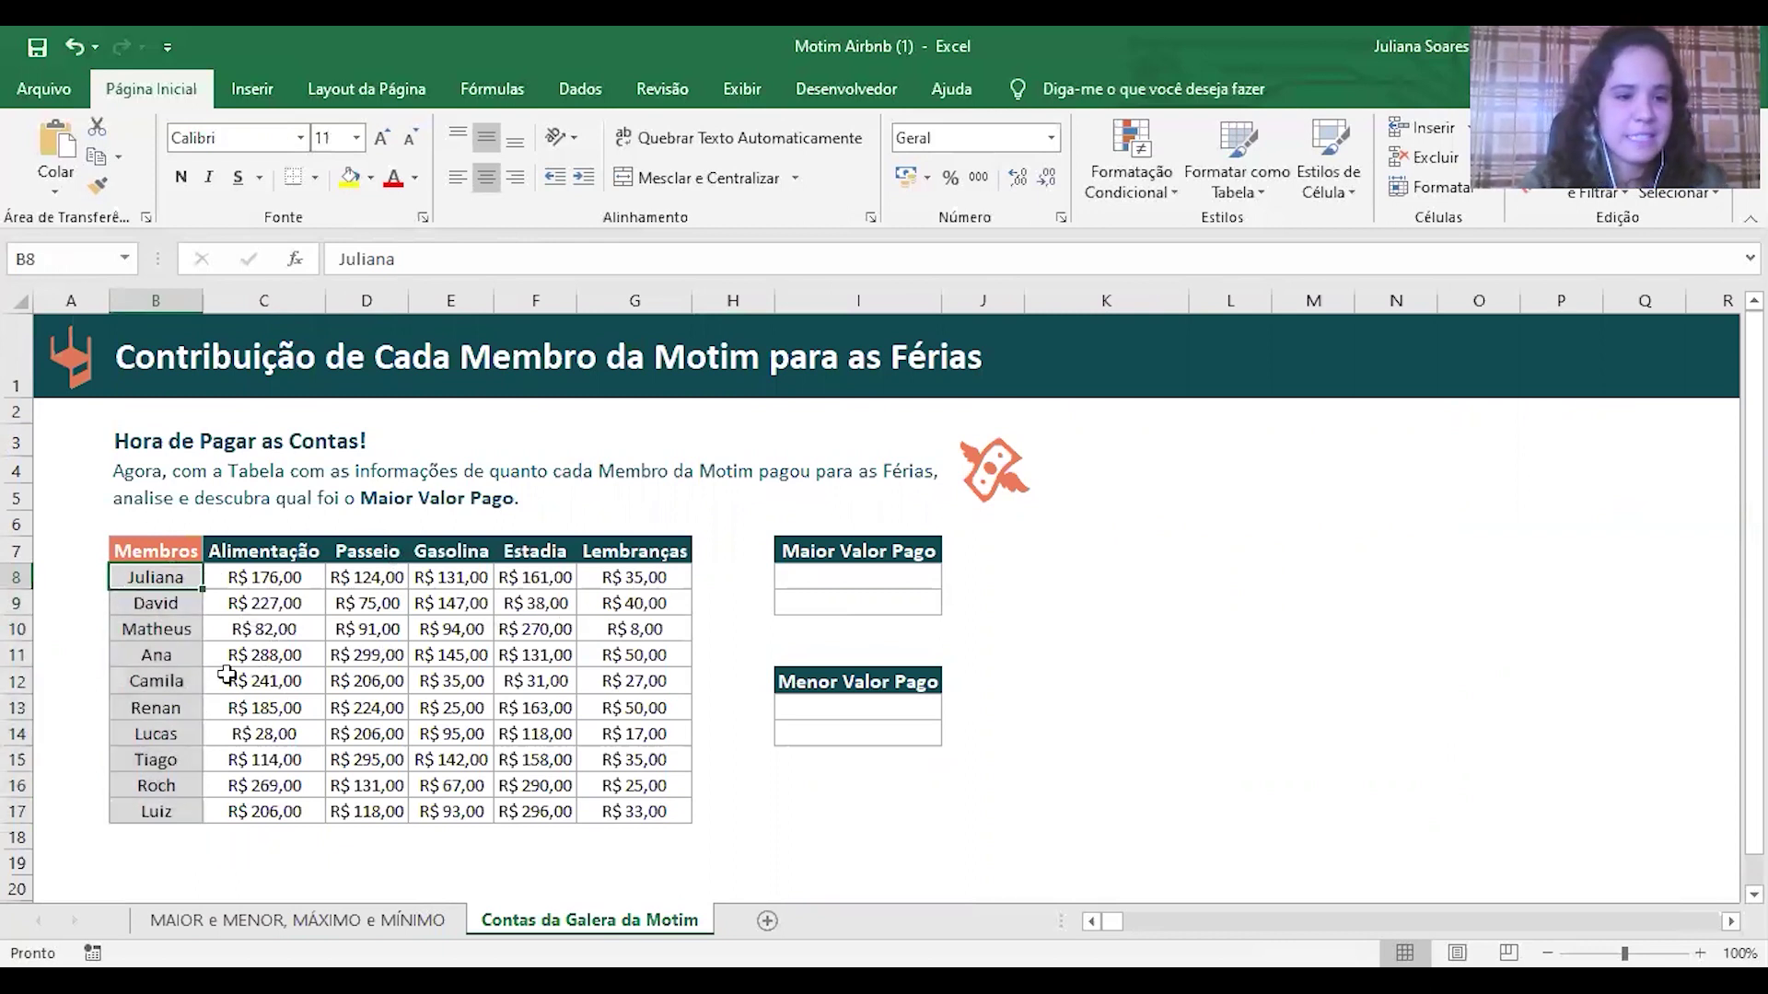
key(Right)
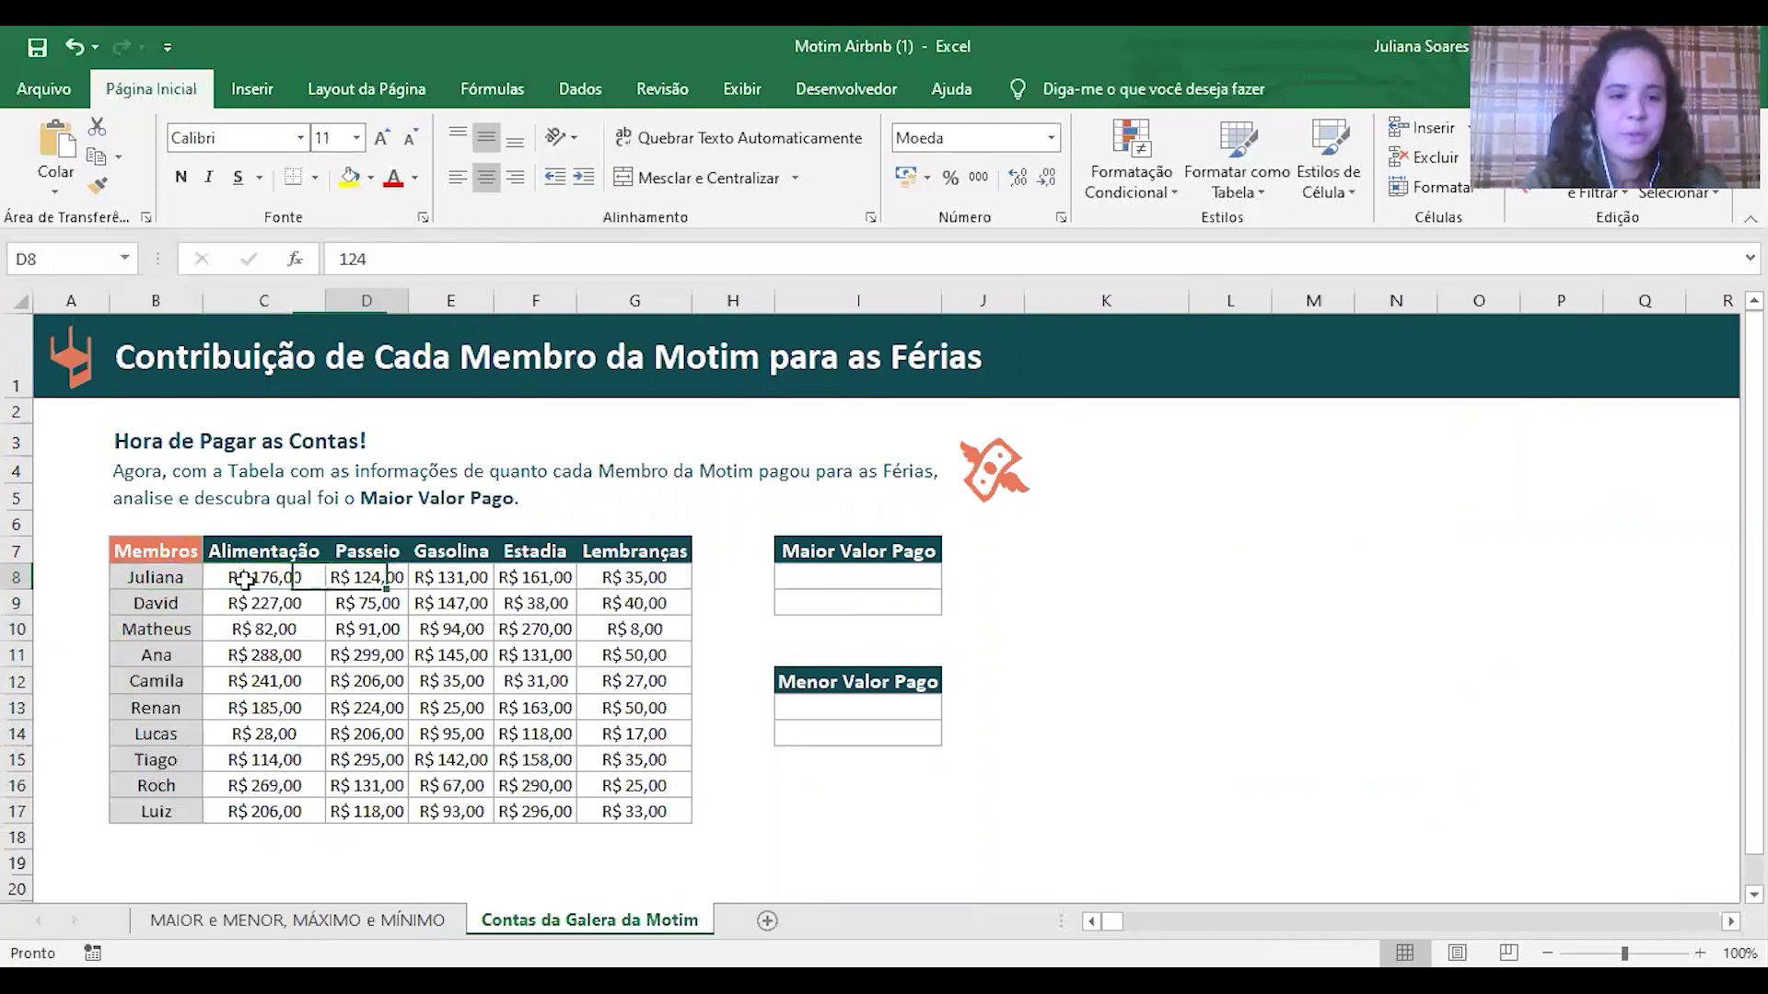
key(Right)
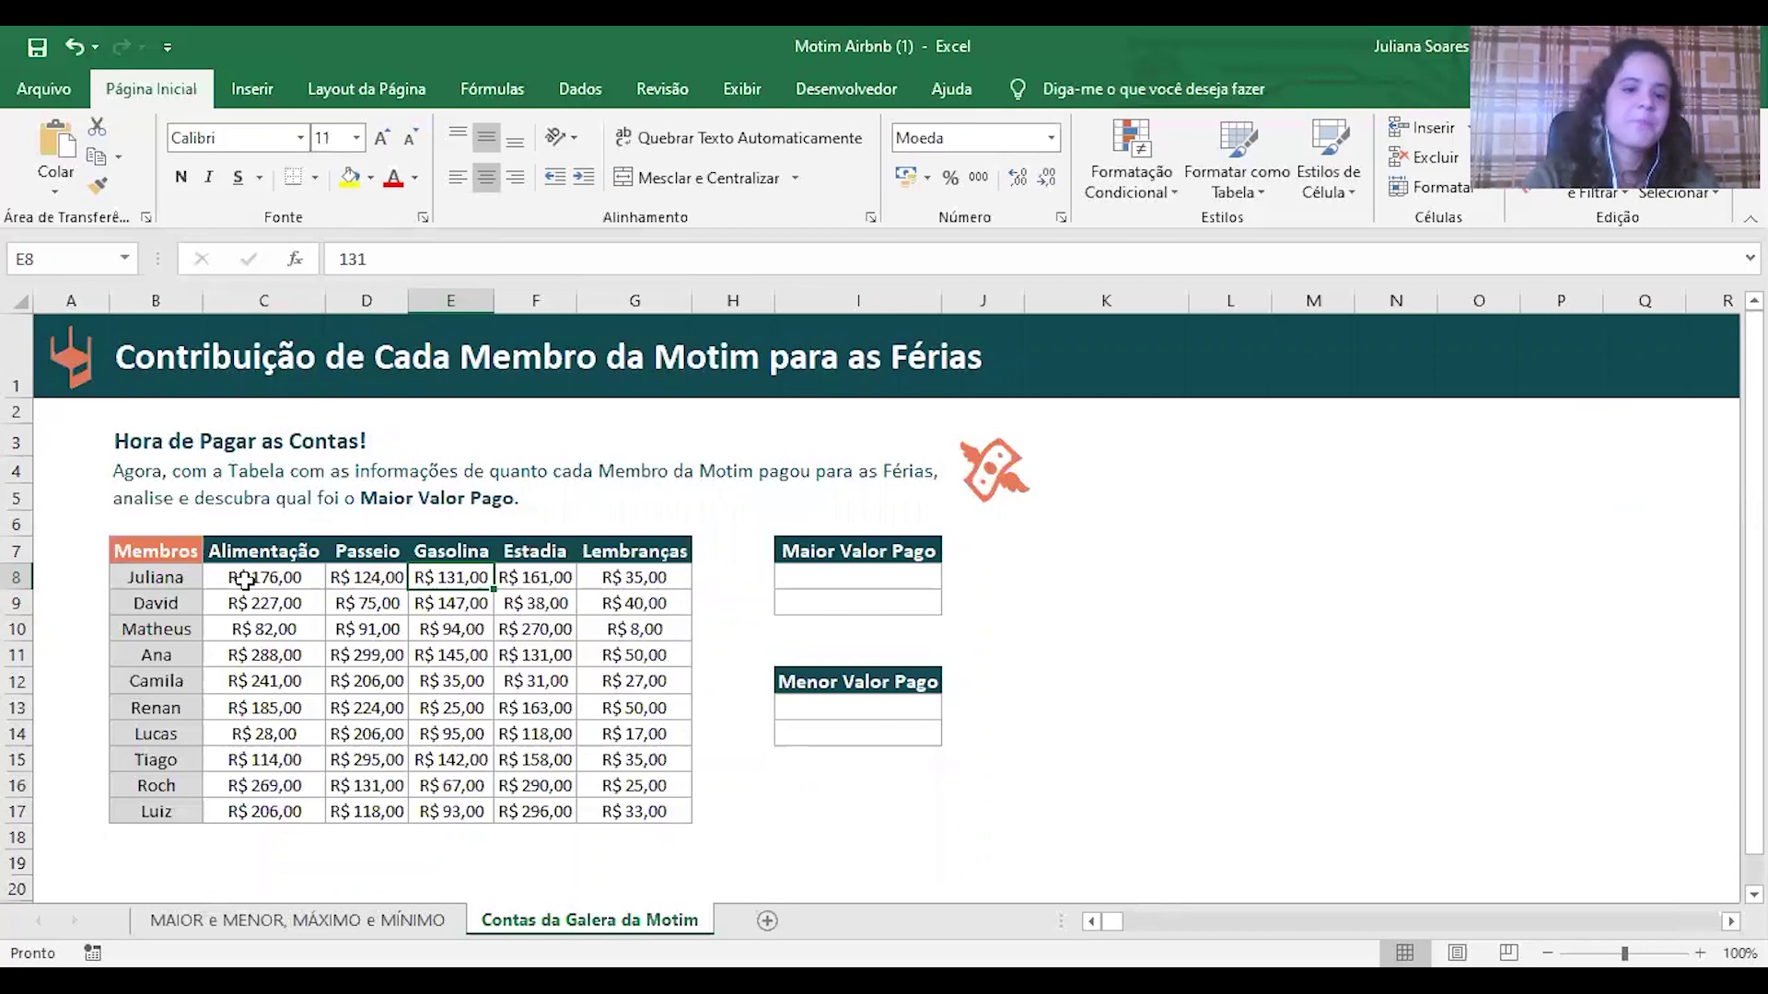
click(884, 581)
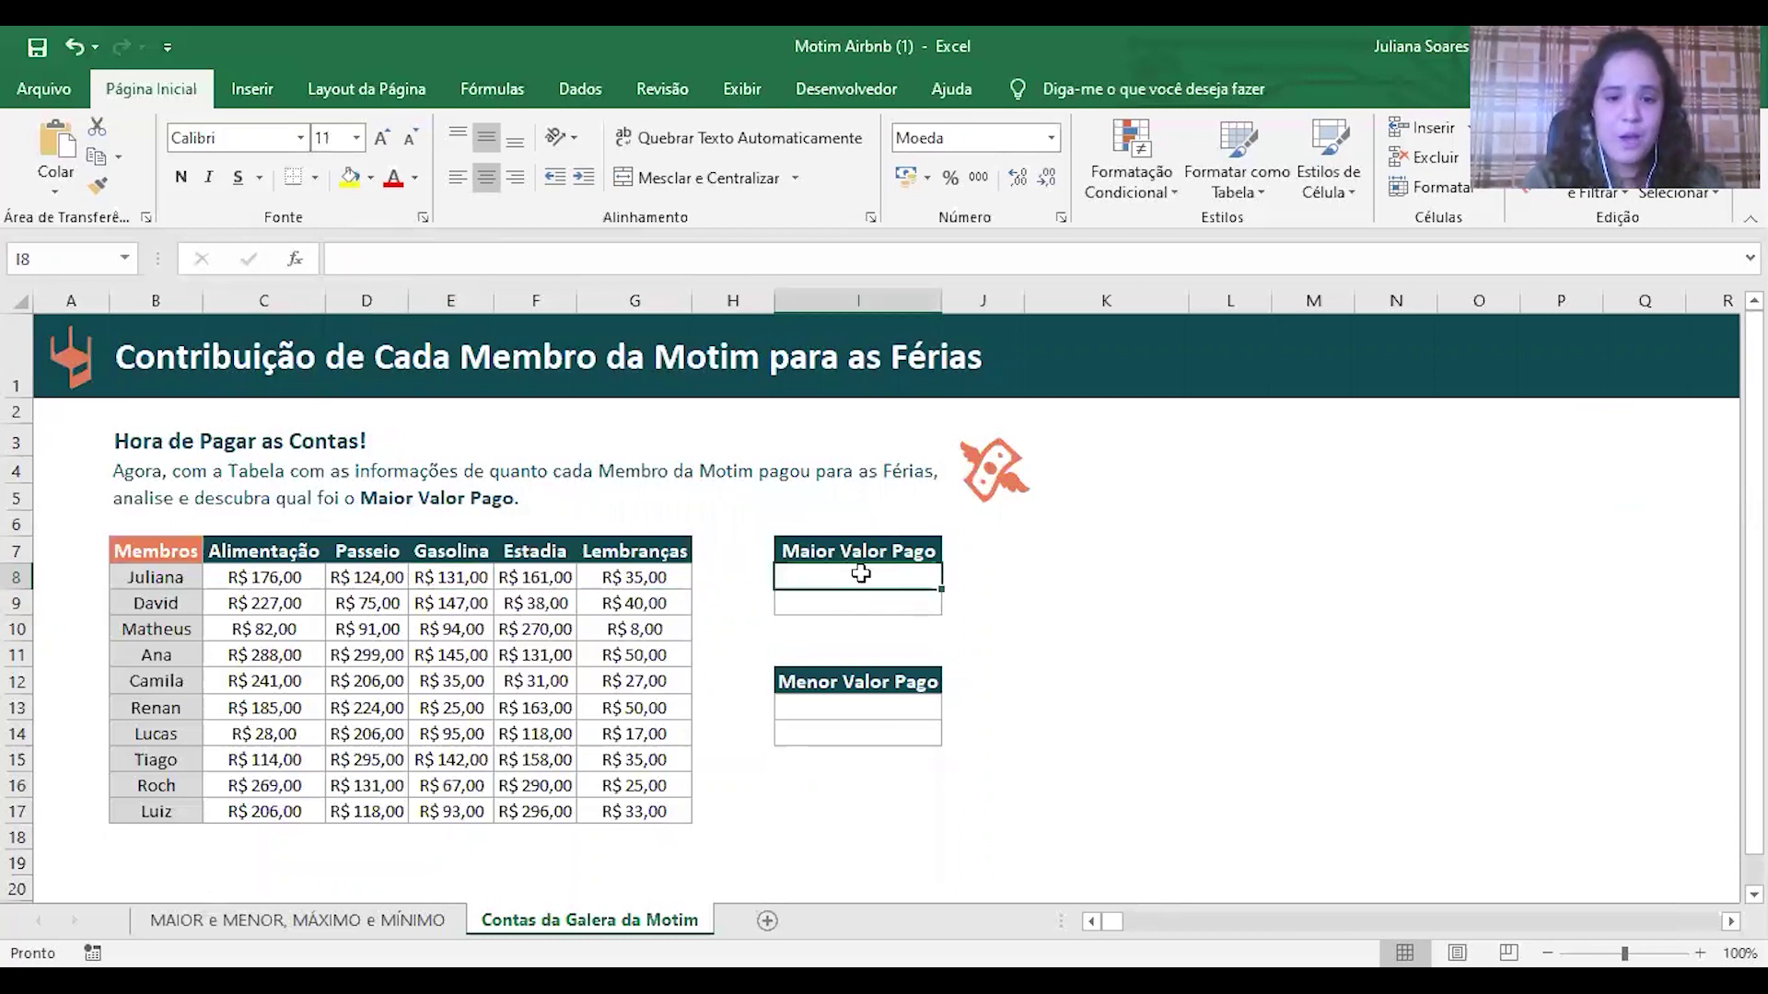
drag(860, 574, 868, 605)
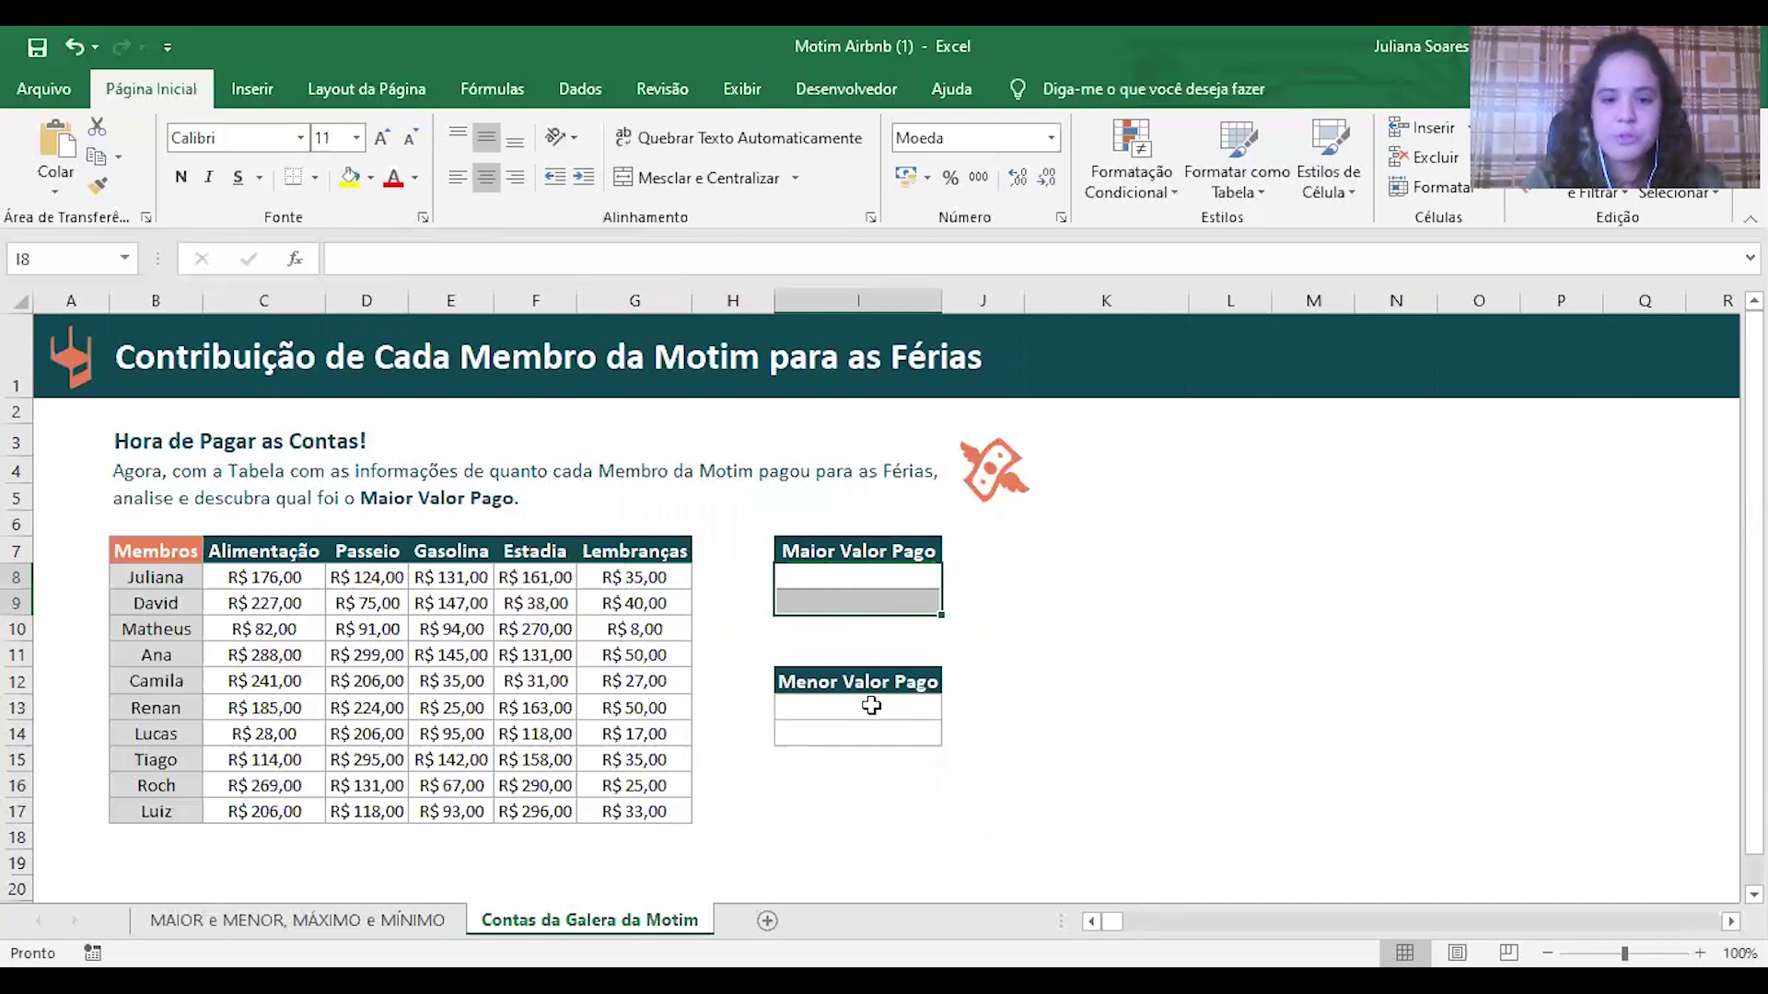
drag(870, 707, 871, 738)
drag(237, 576, 642, 811)
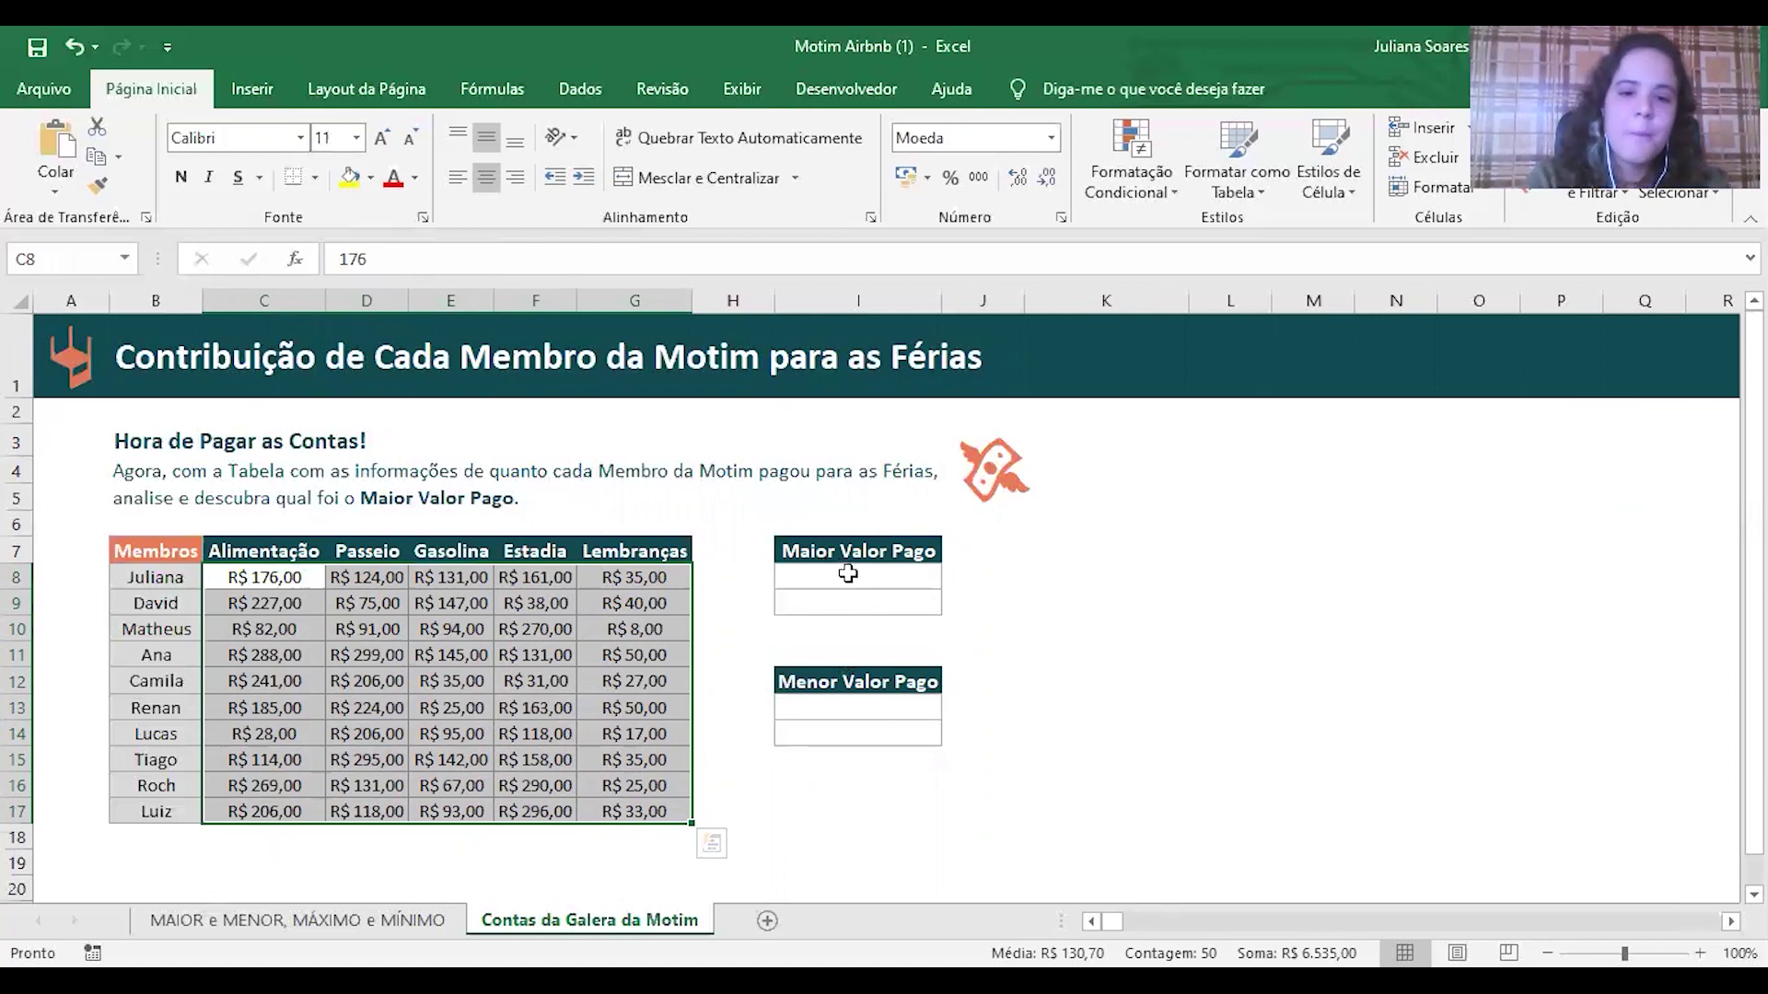
click(848, 573)
text(=)
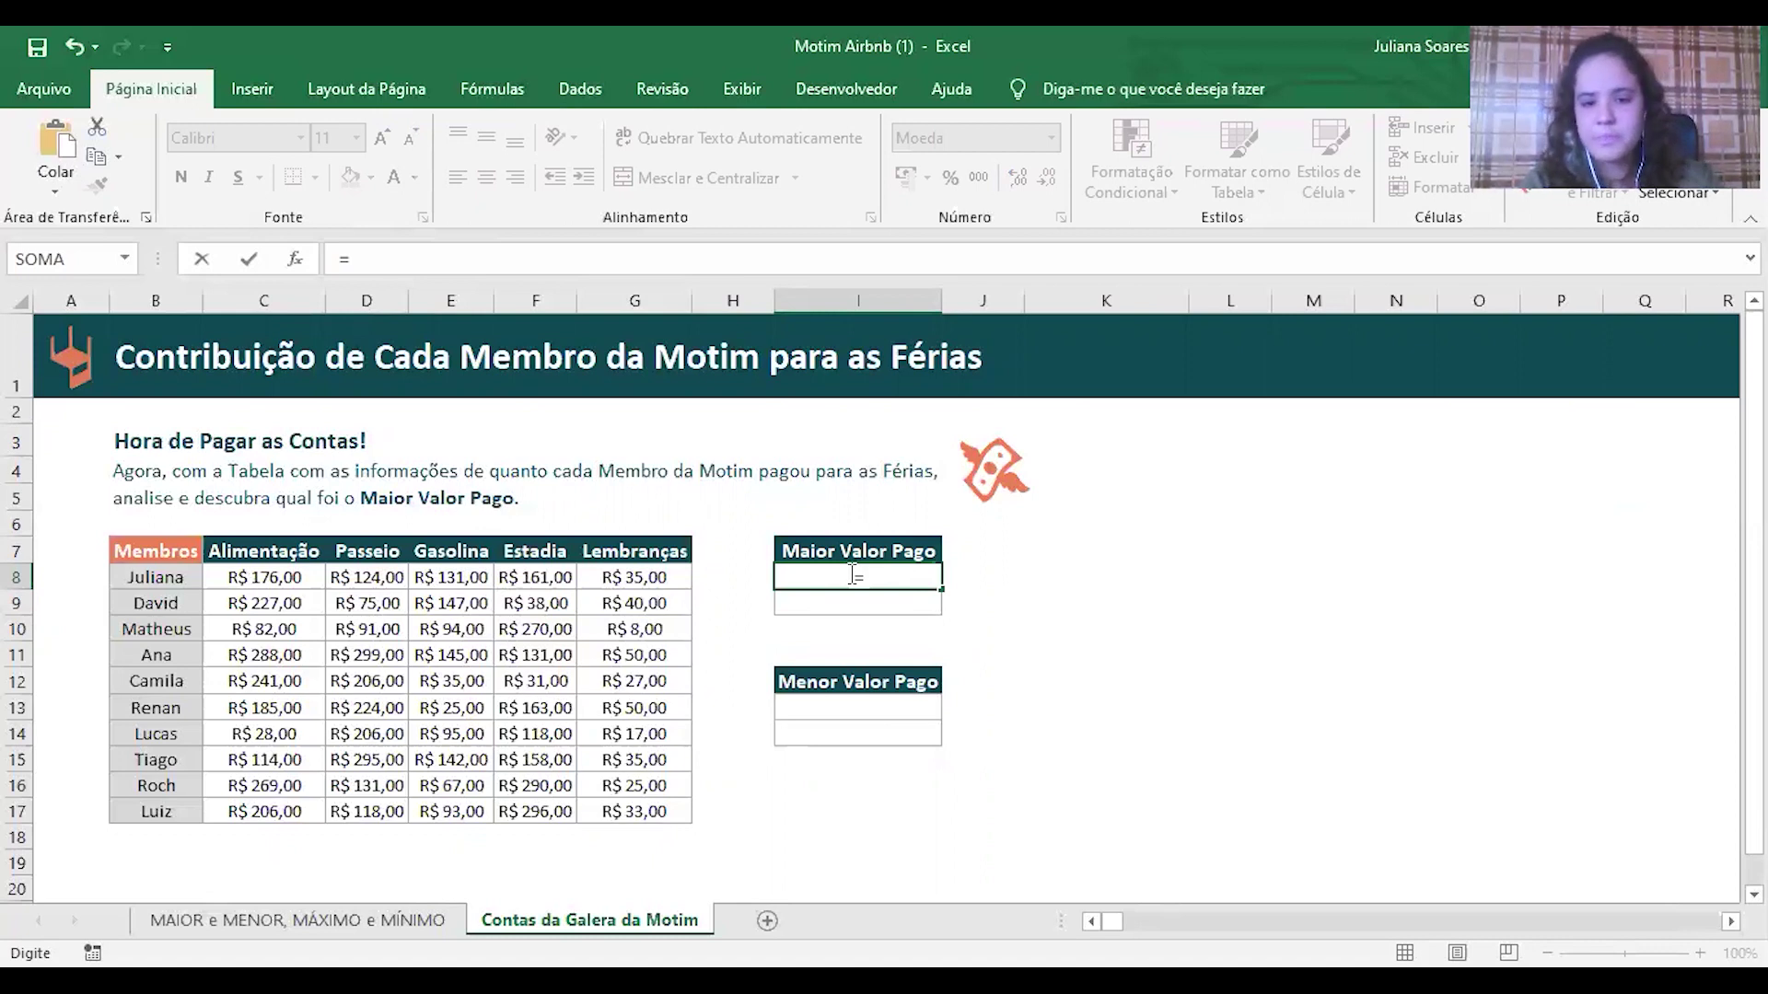
Step: Complete I8 as =MÁXIMO(C8:G17) to return the highest payment, R$ 299,00
text(máximo()
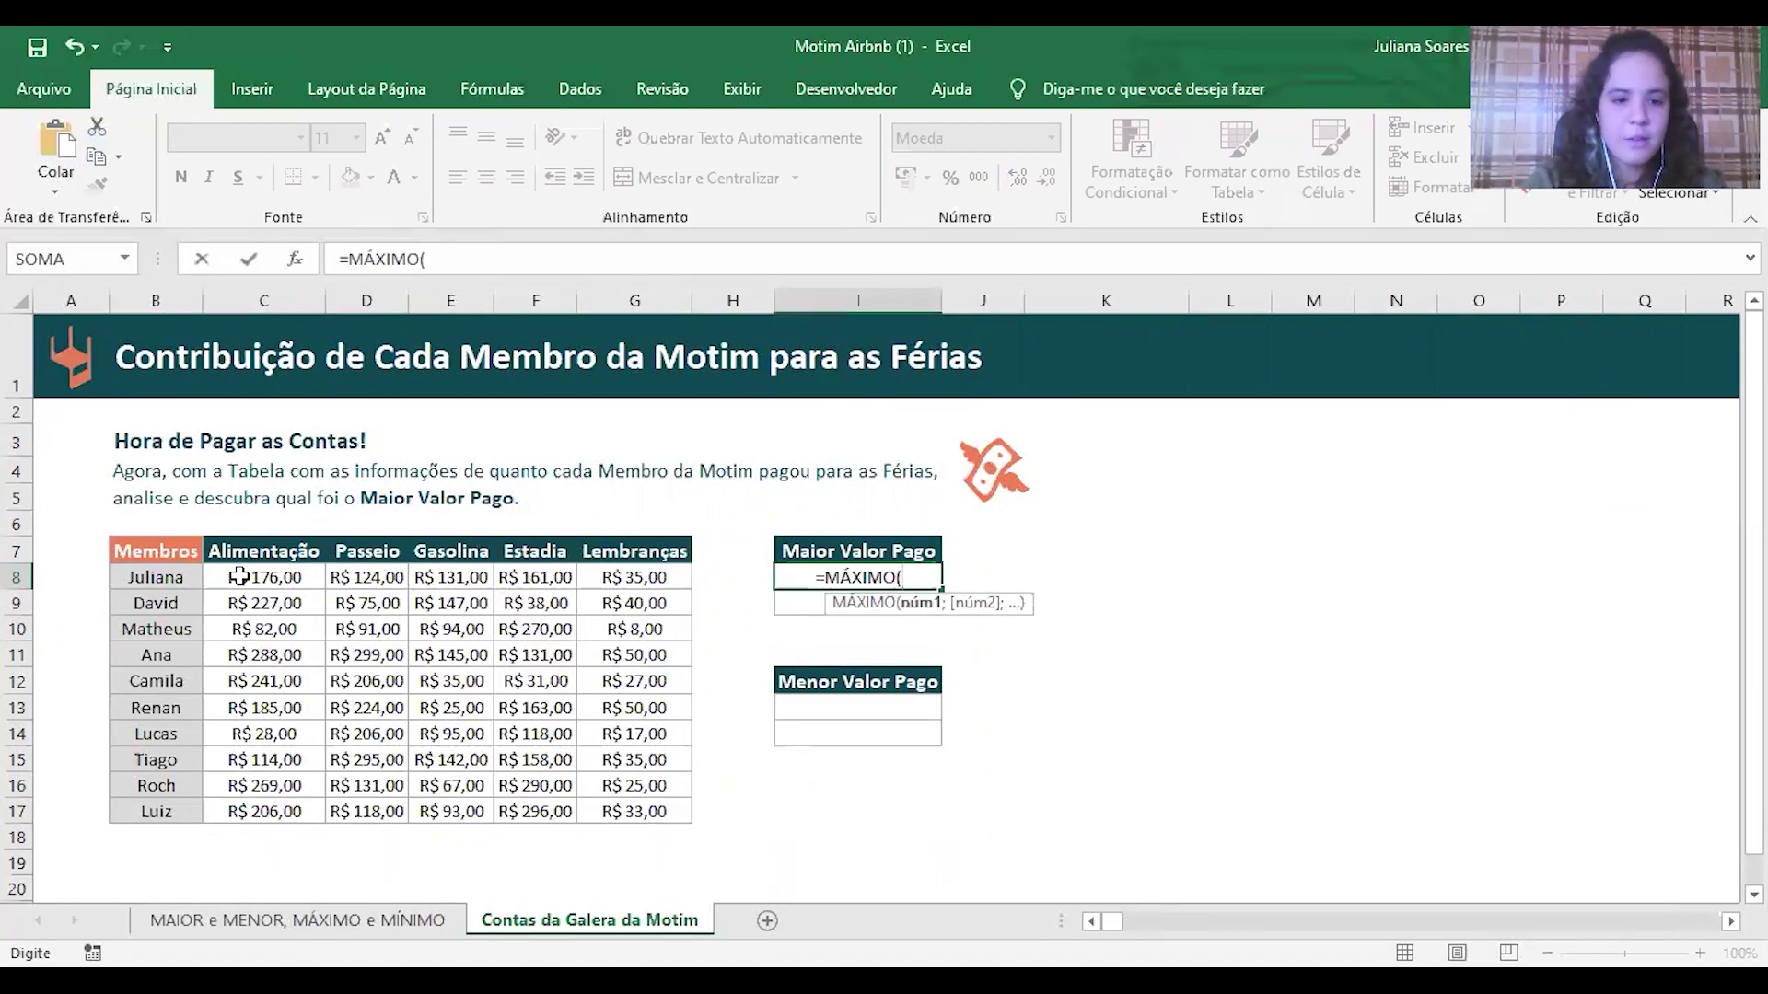
click(240, 576)
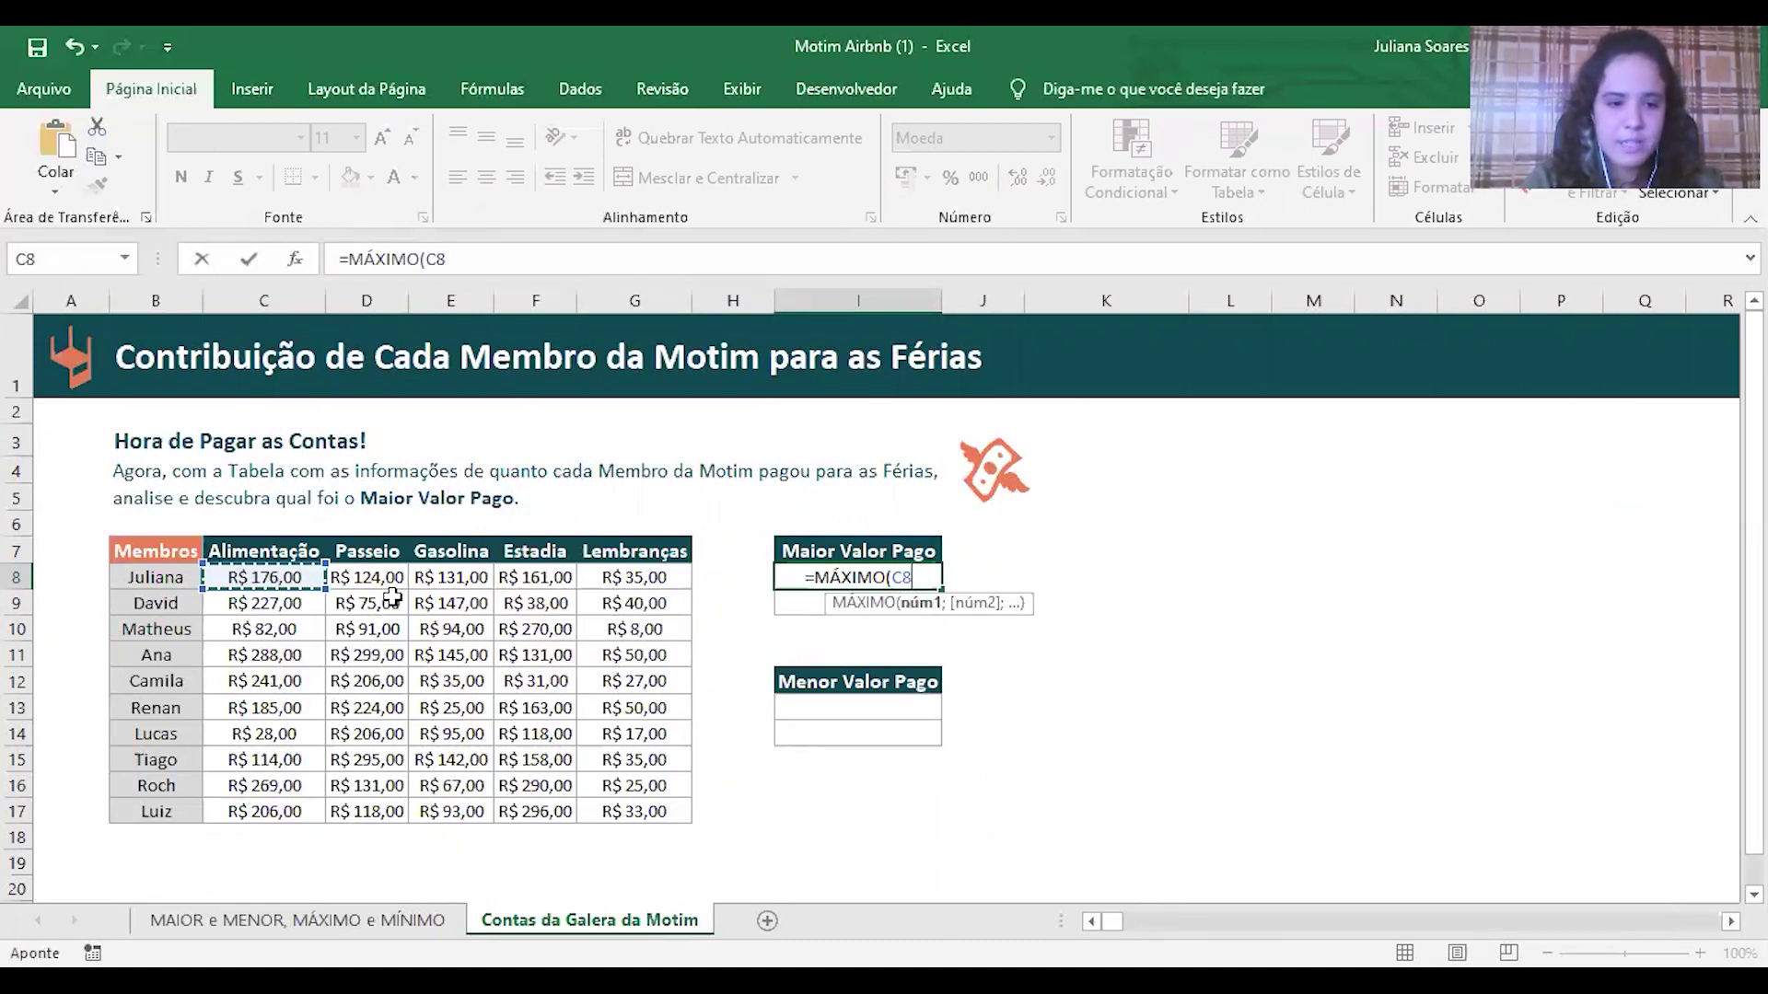
shift+click(647, 809)
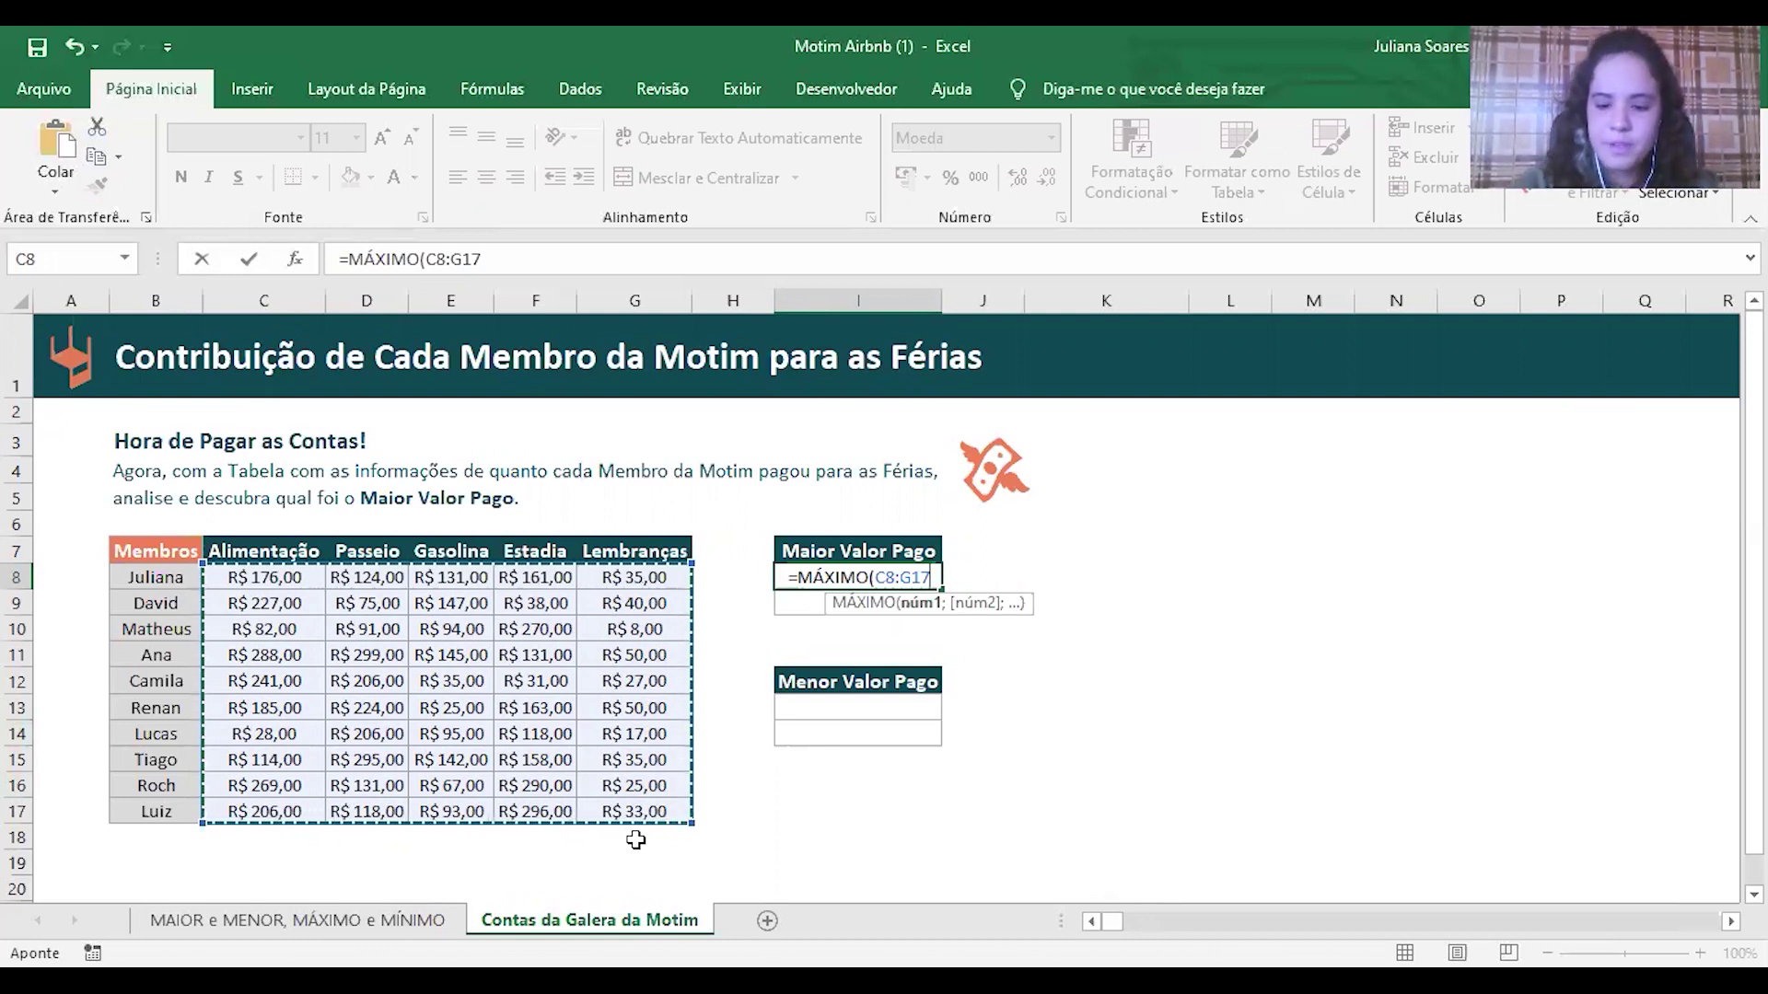
text())
key(Return)
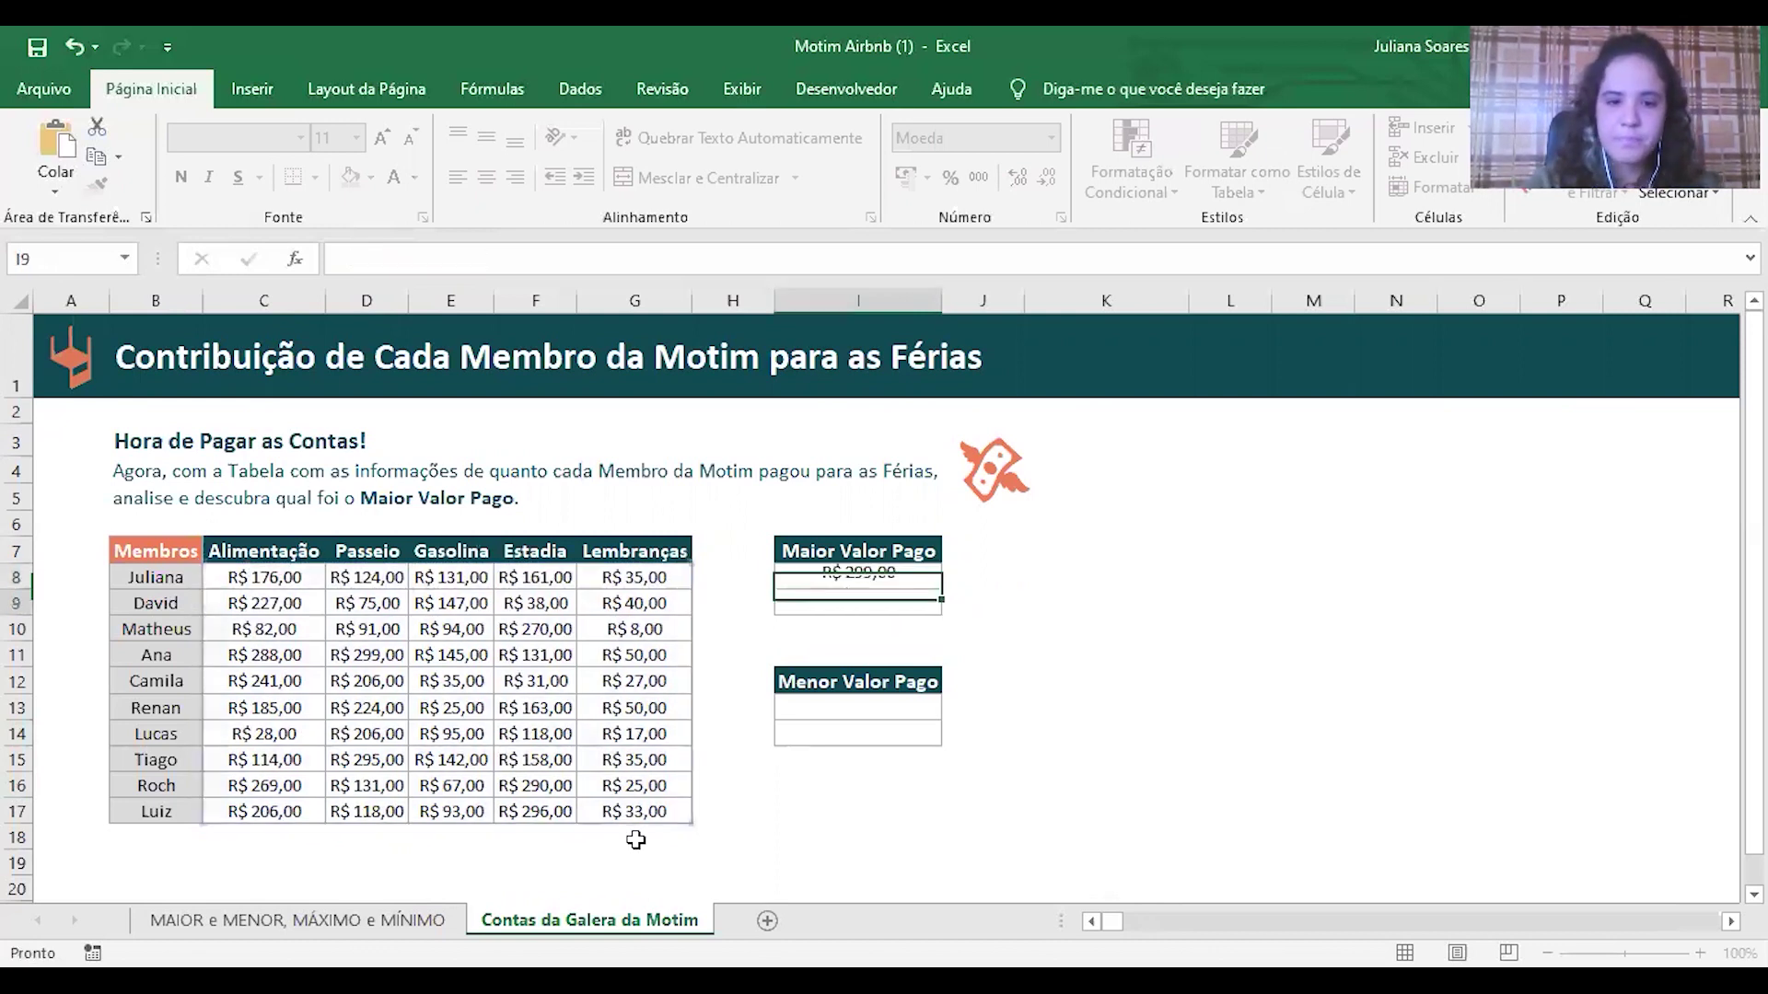
click(879, 577)
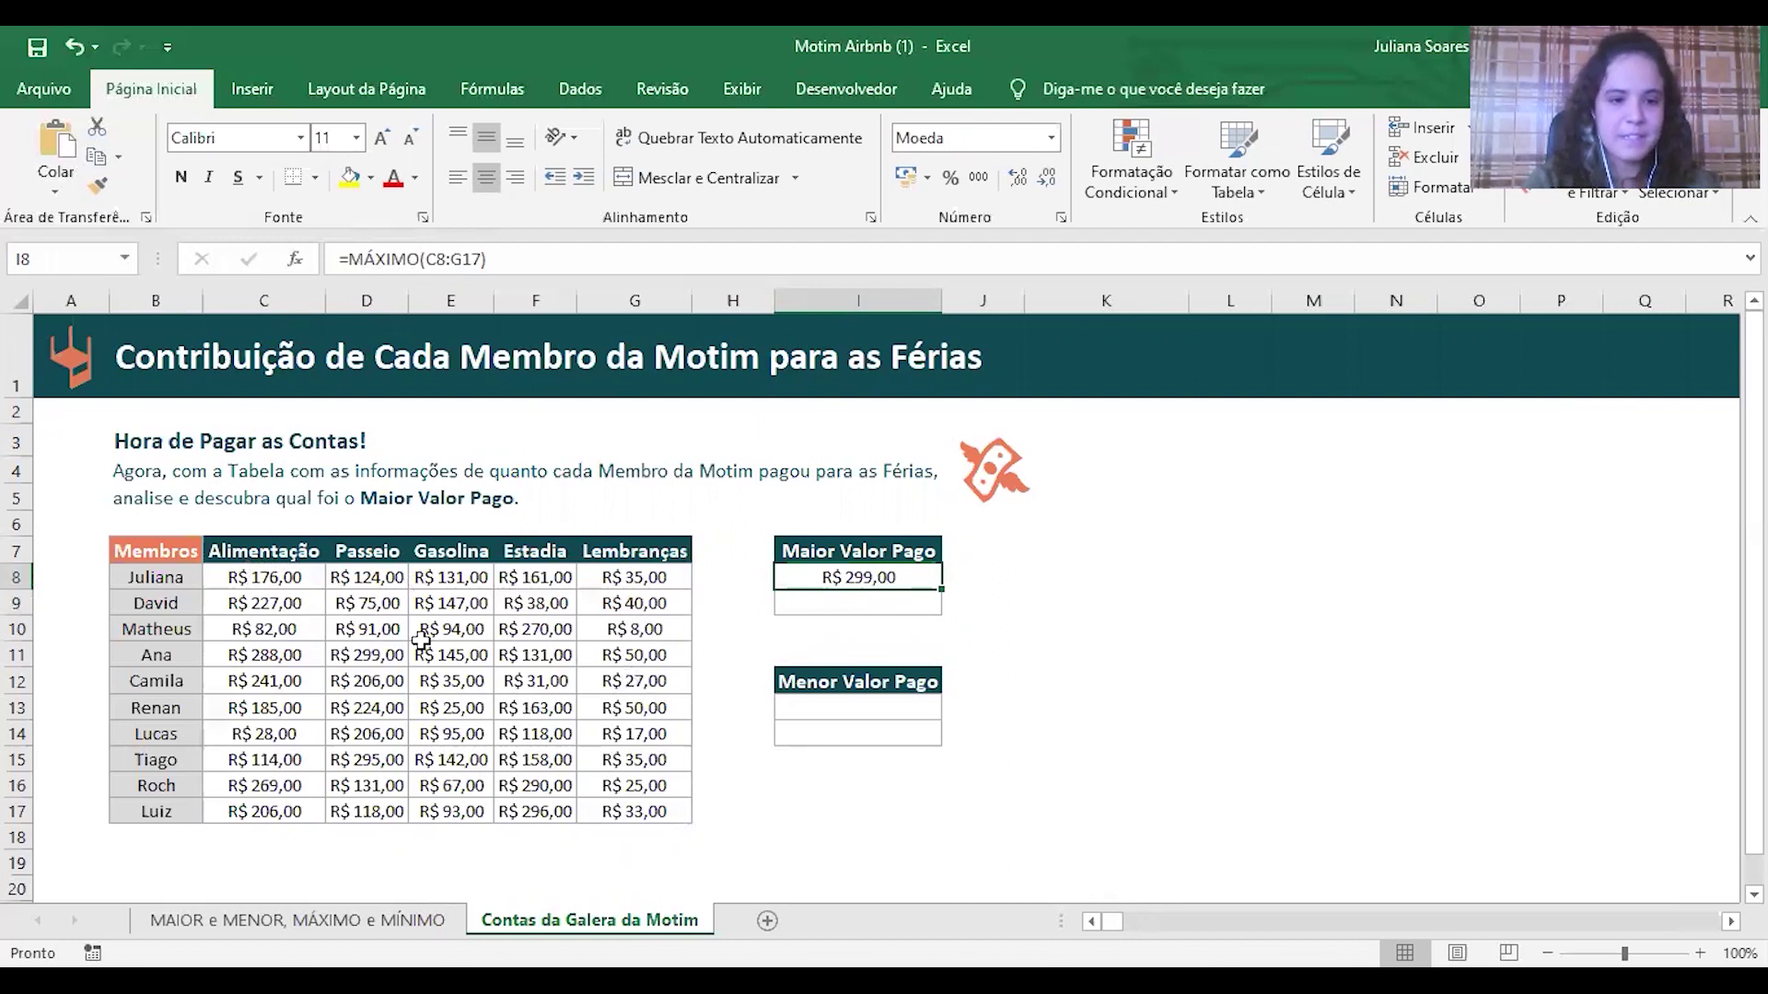
click(891, 608)
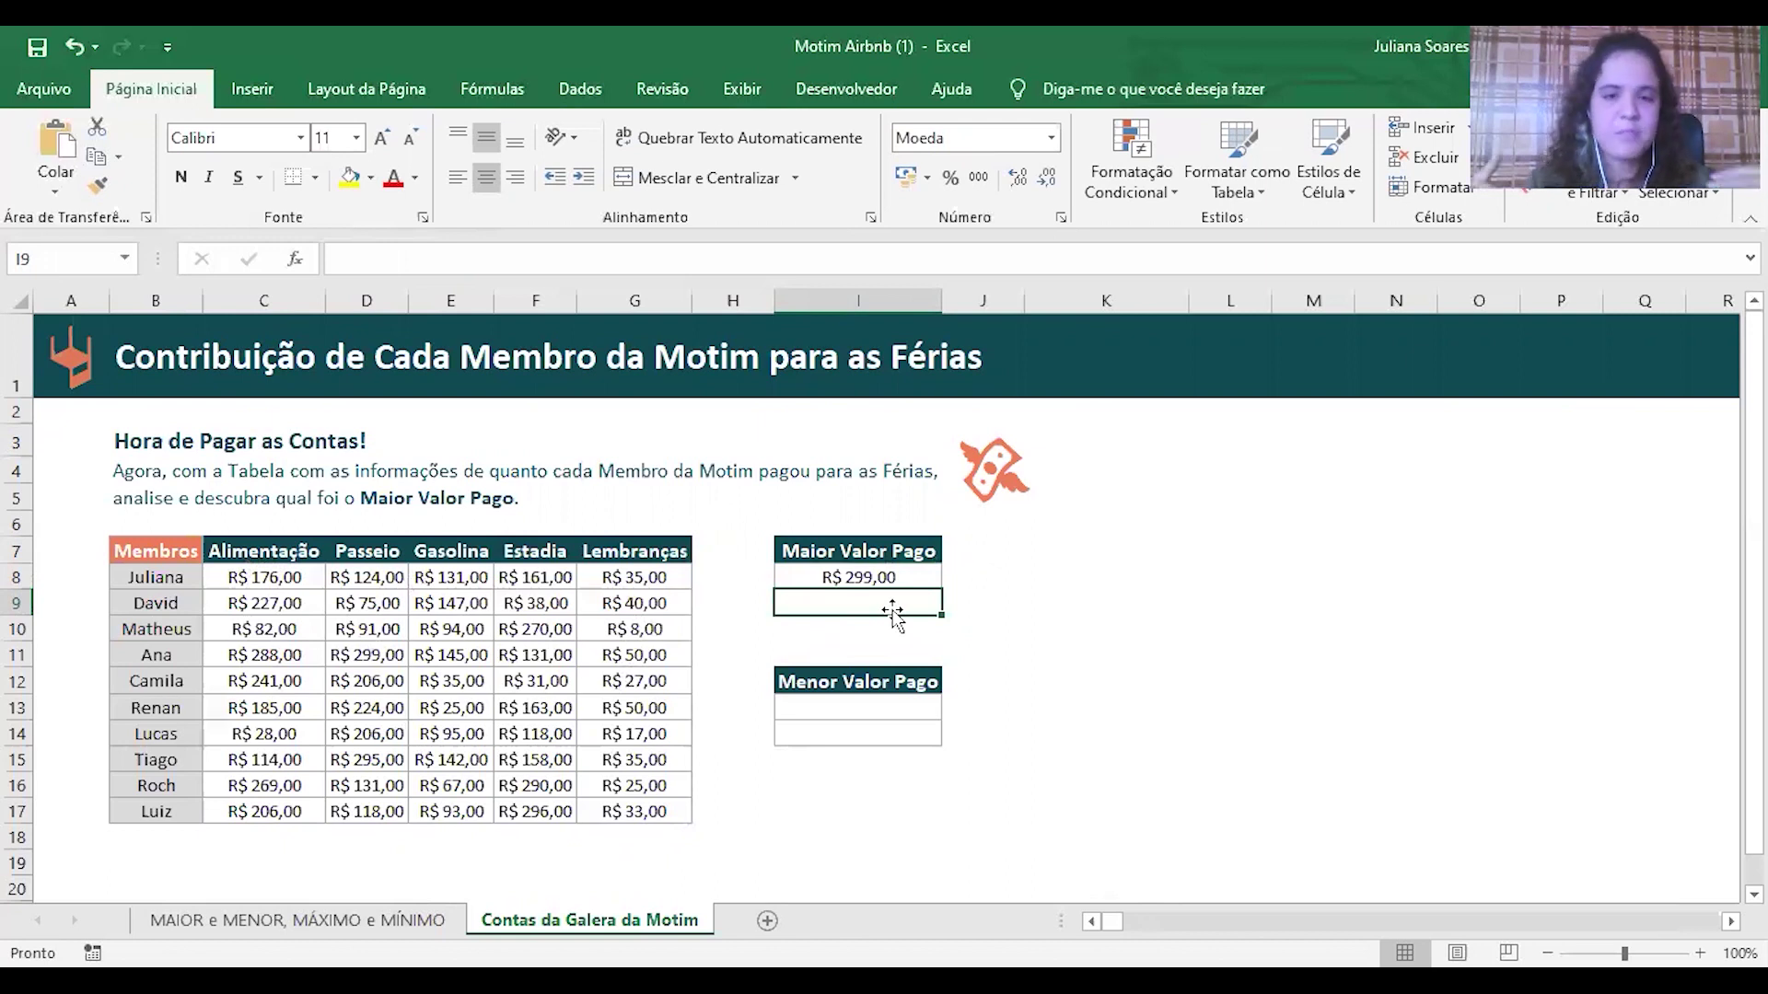
Step: Enter =MAIOR(C8:G17;2) in I9 to return the second-highest payment, R$ 296,00
text(=)
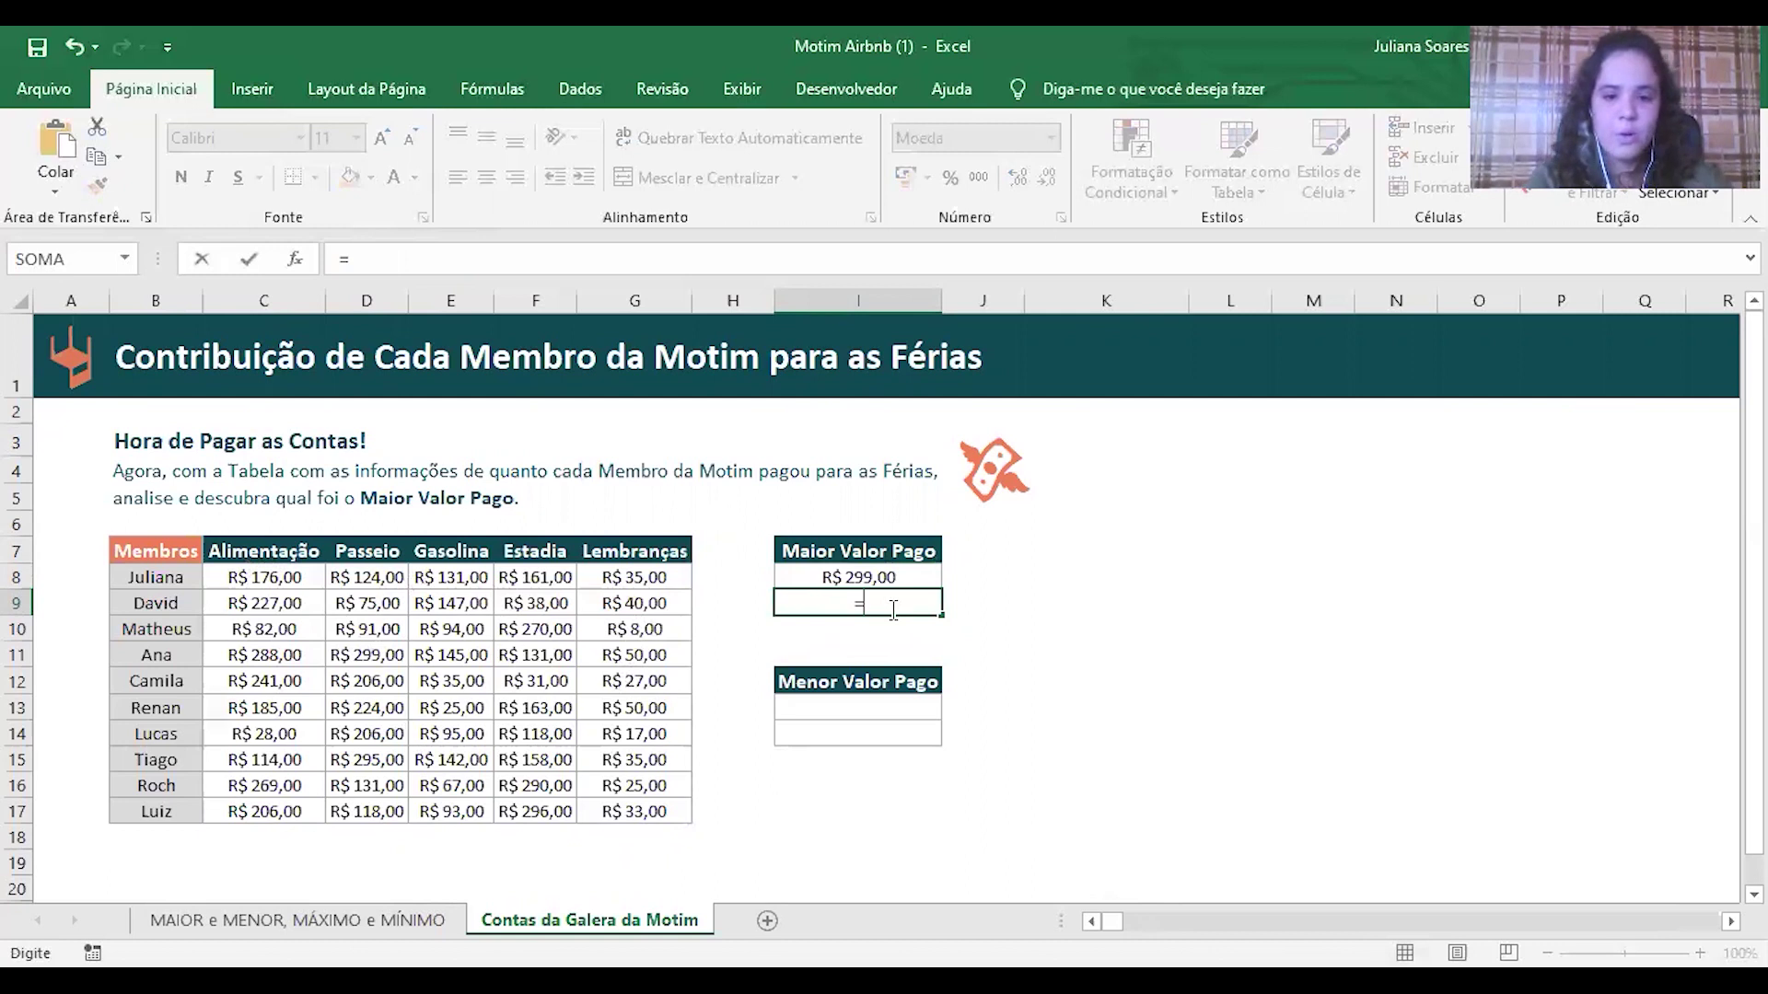
text(MAIOR()
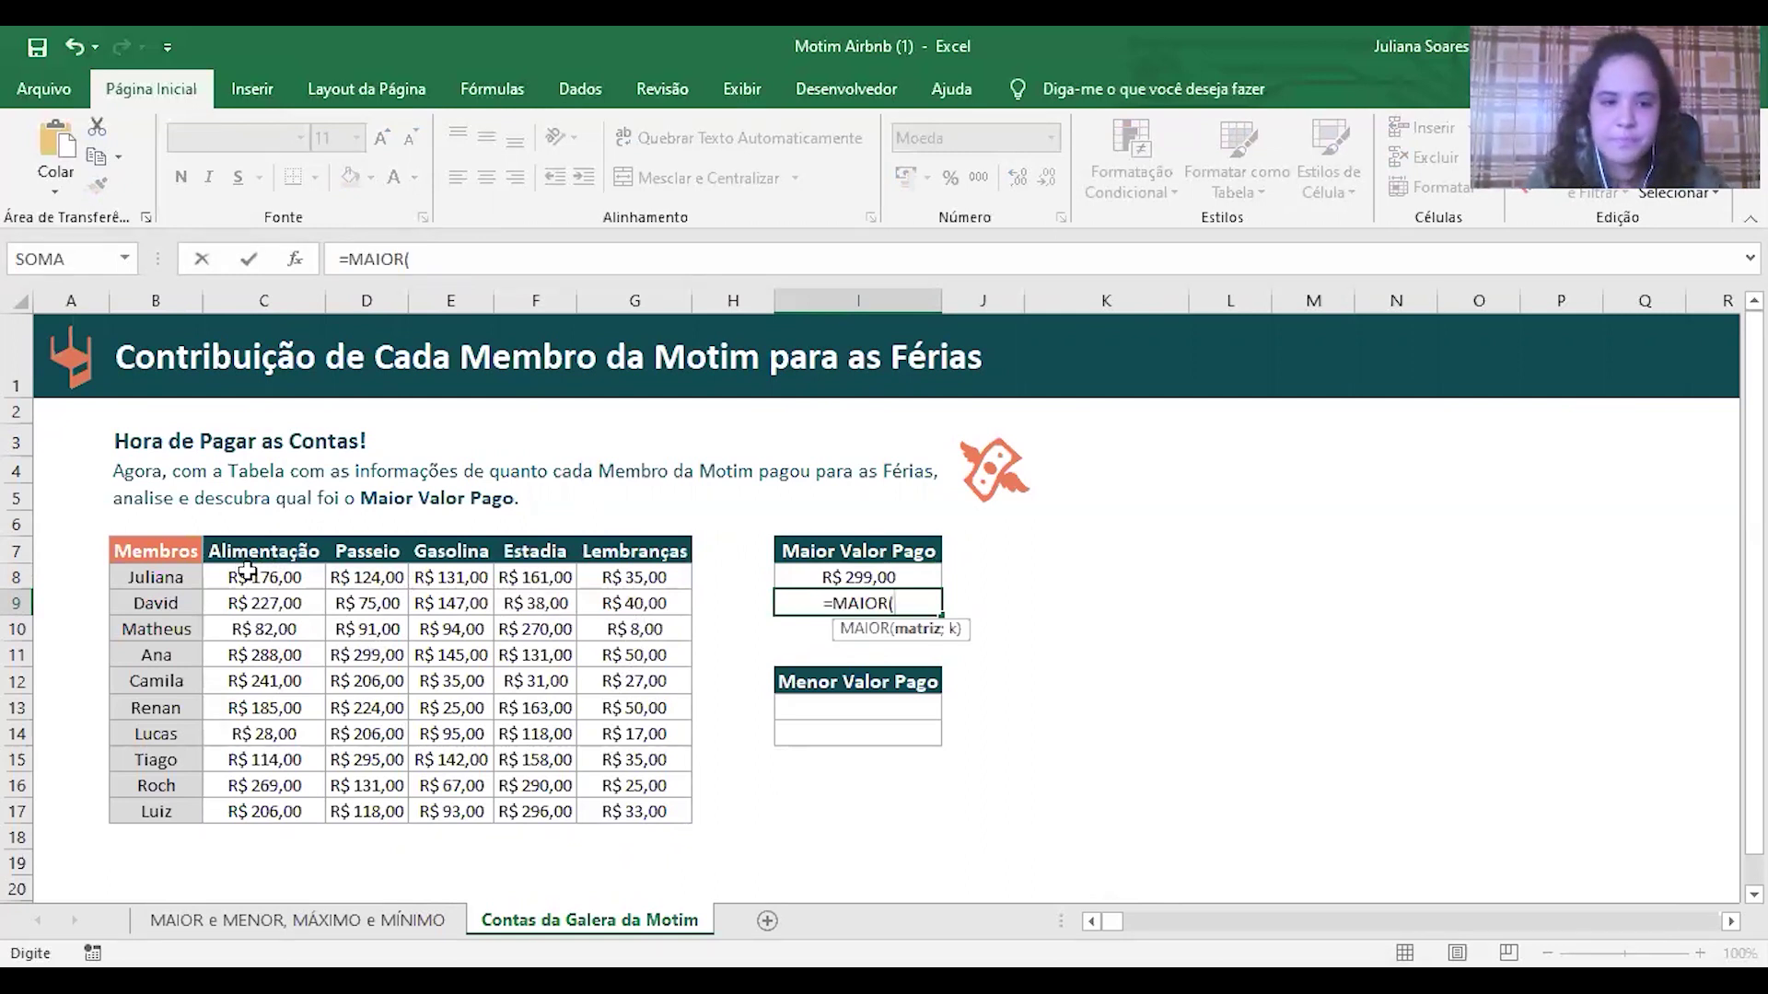
click(317, 578)
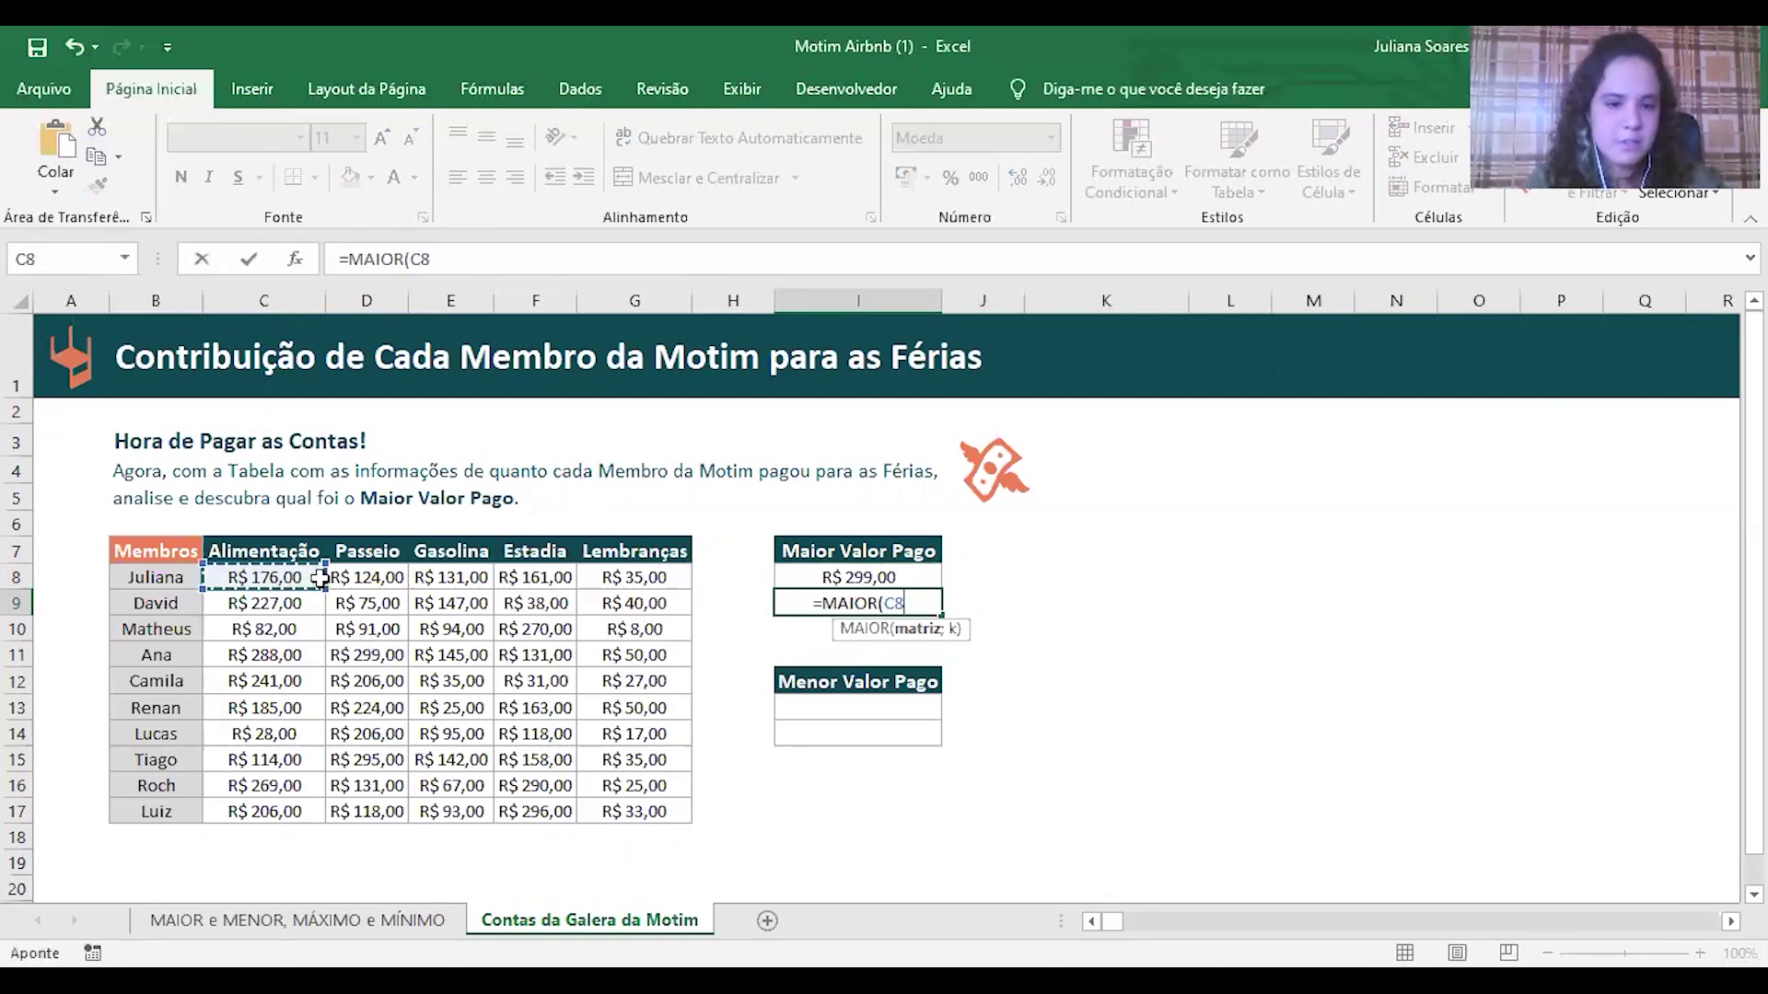
drag(318, 577, 653, 808)
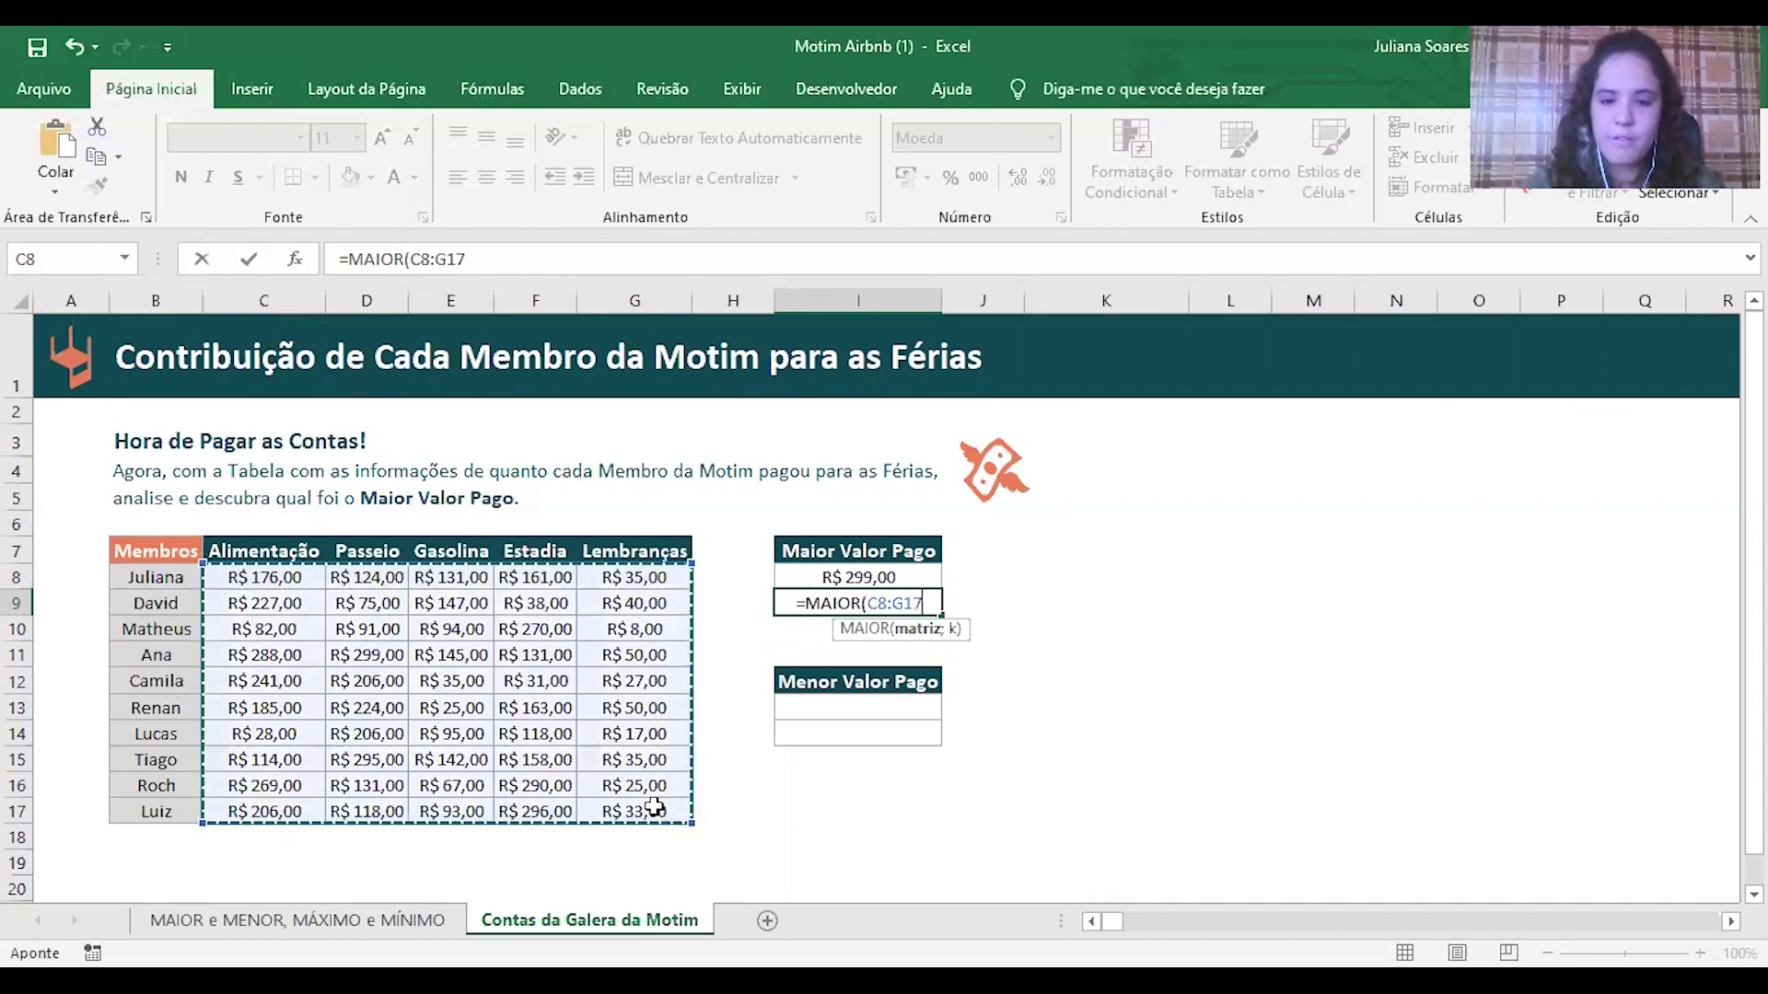
text(;2)
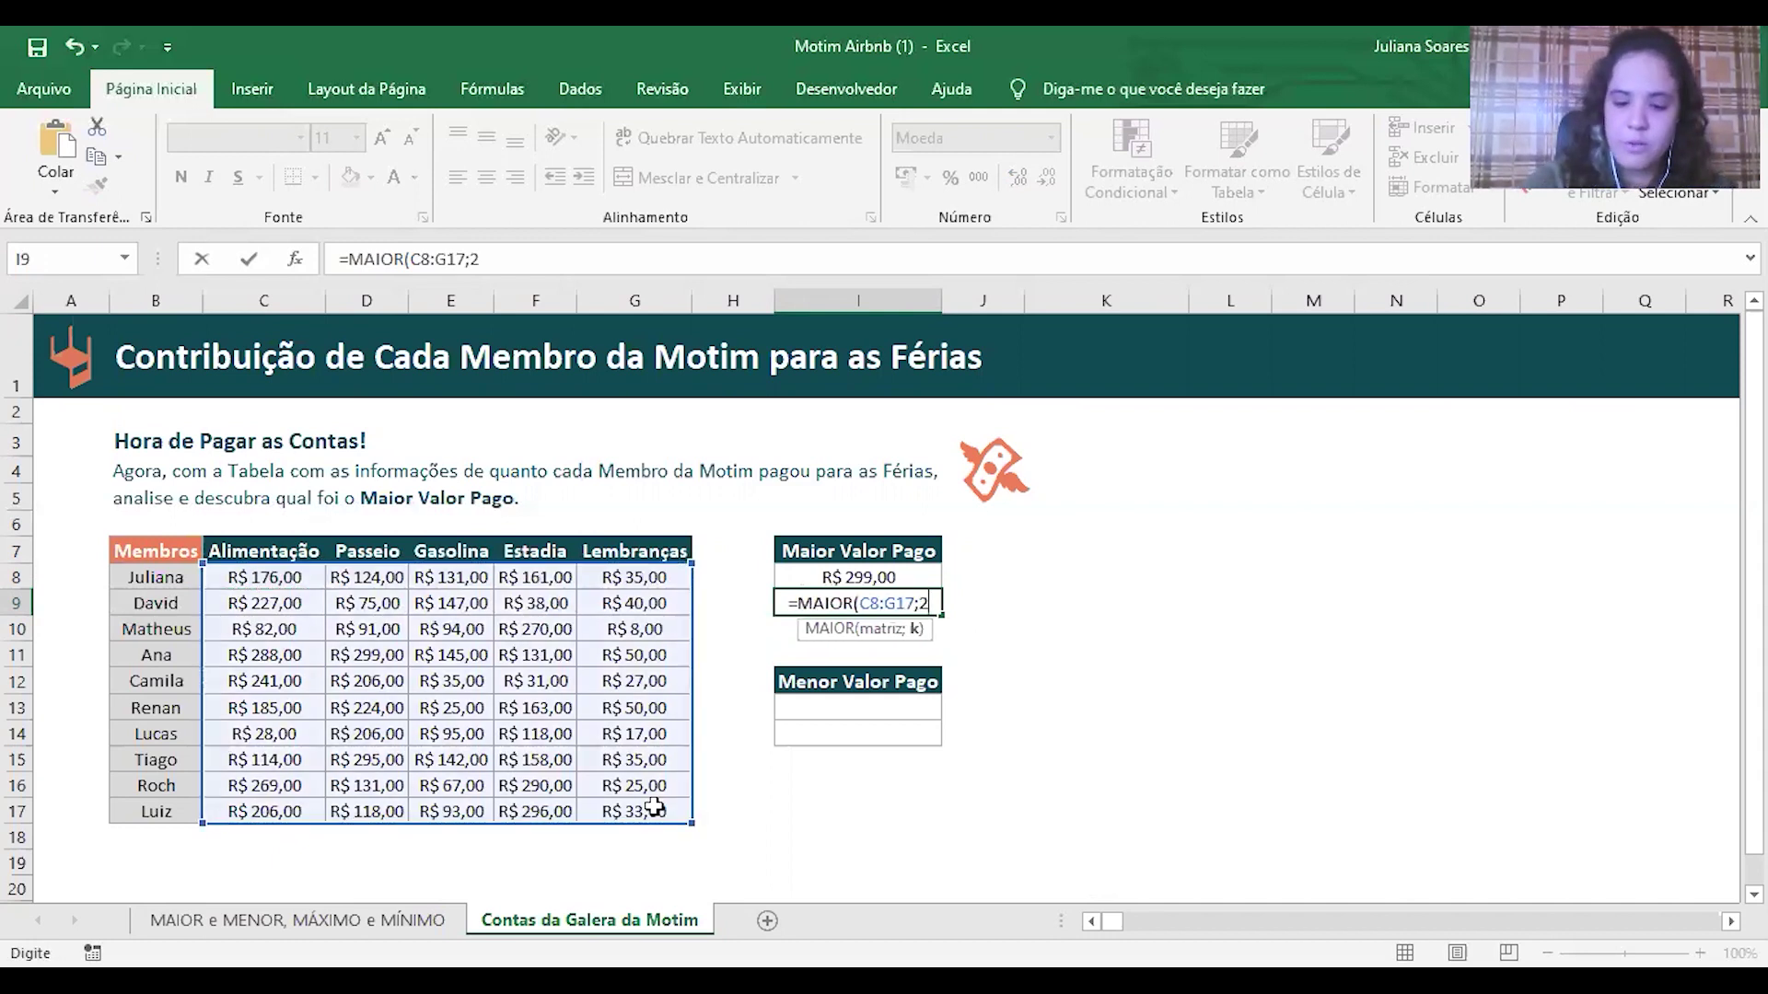
text())
key(Return)
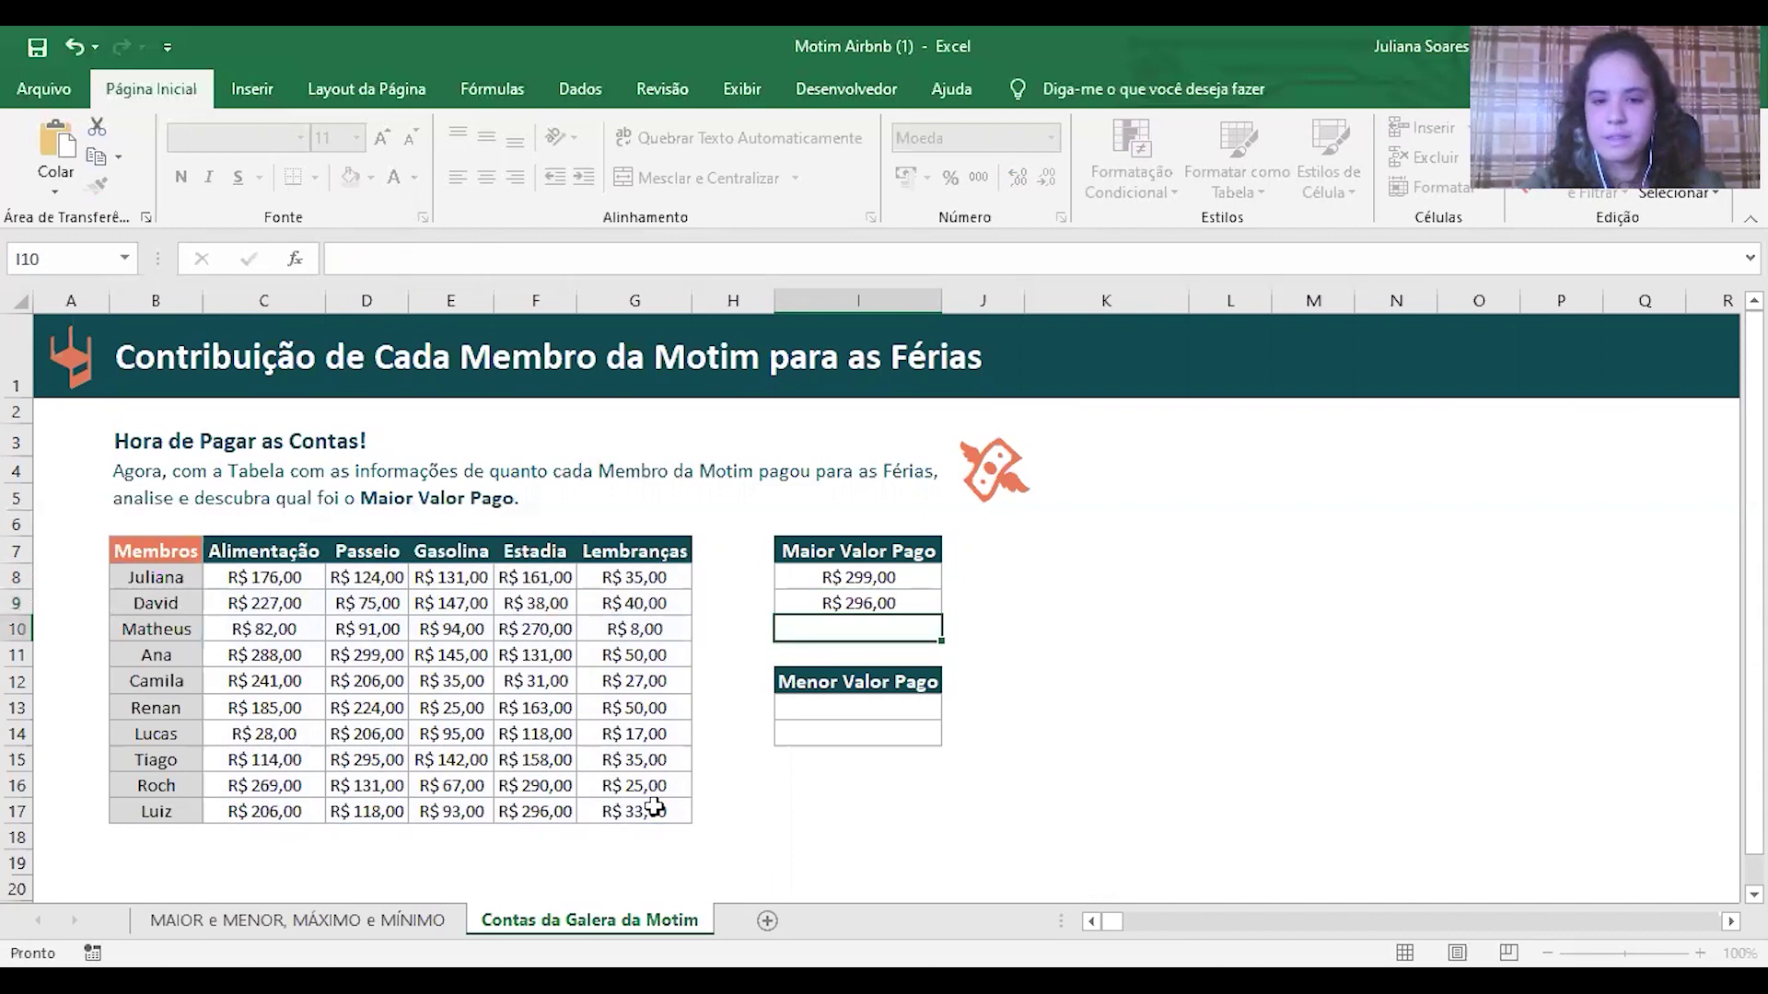
click(889, 600)
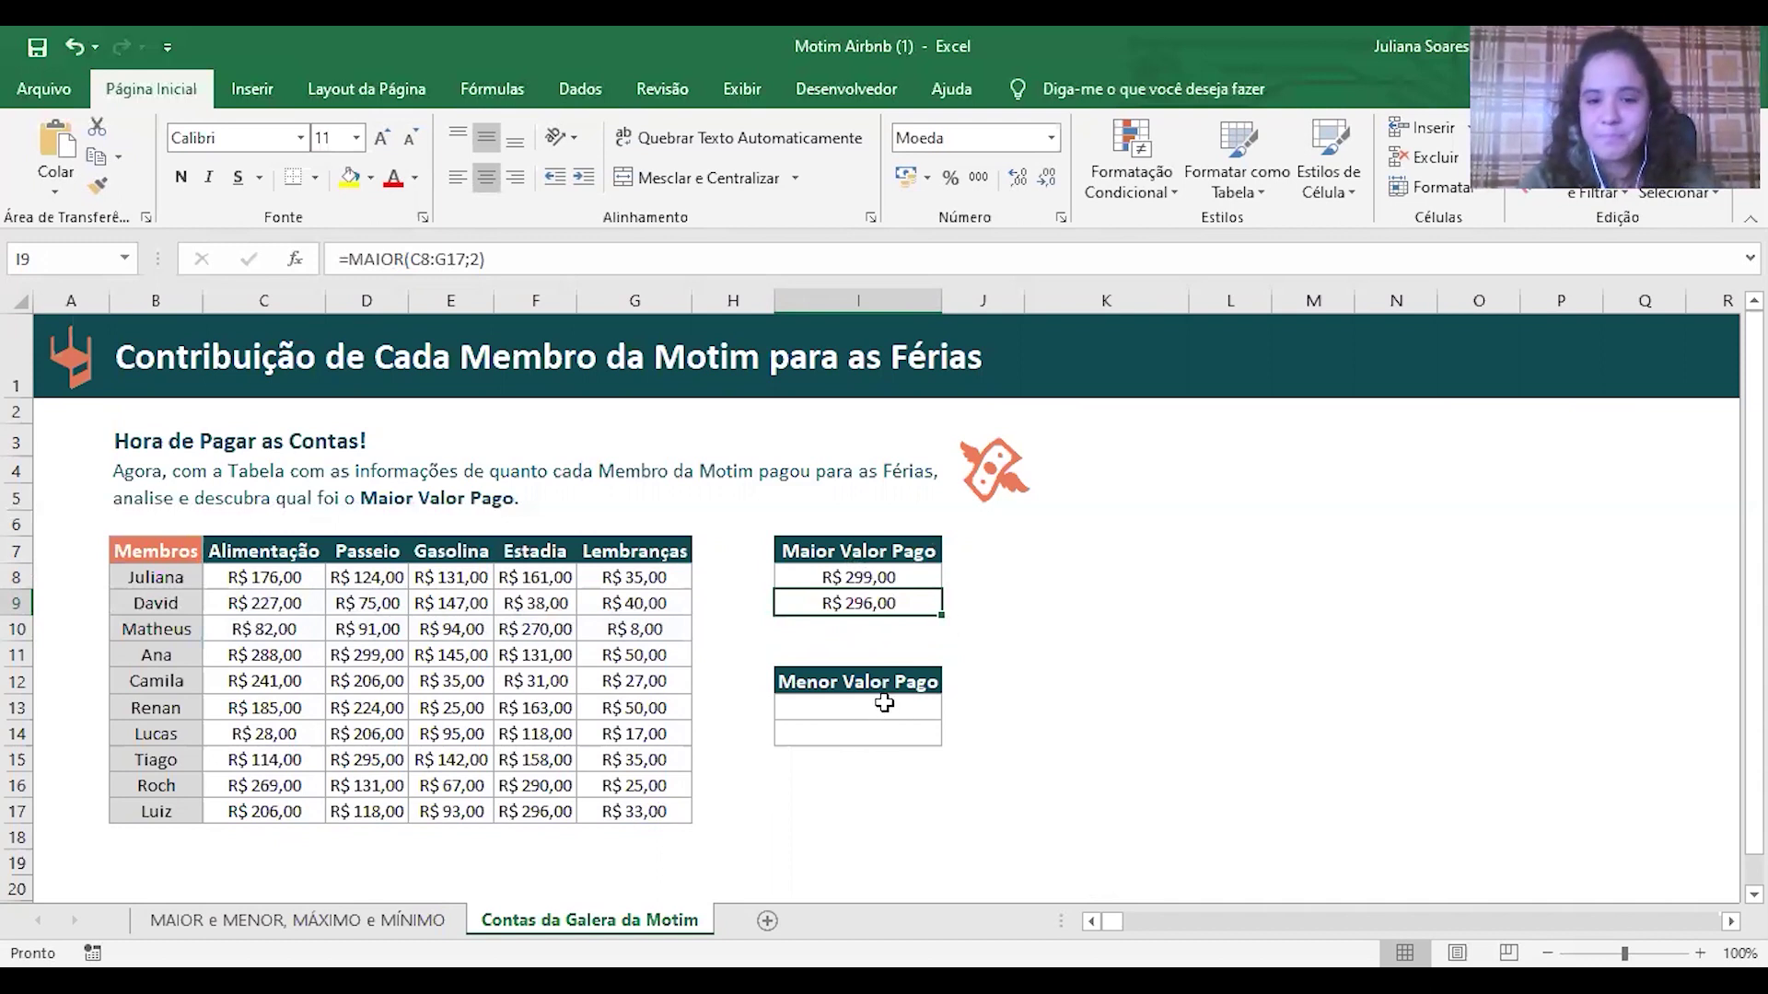
Step: Enter =MÍNIMO(C8:G17) in I13 to return the lowest payment, R$ 8,00
click(883, 704)
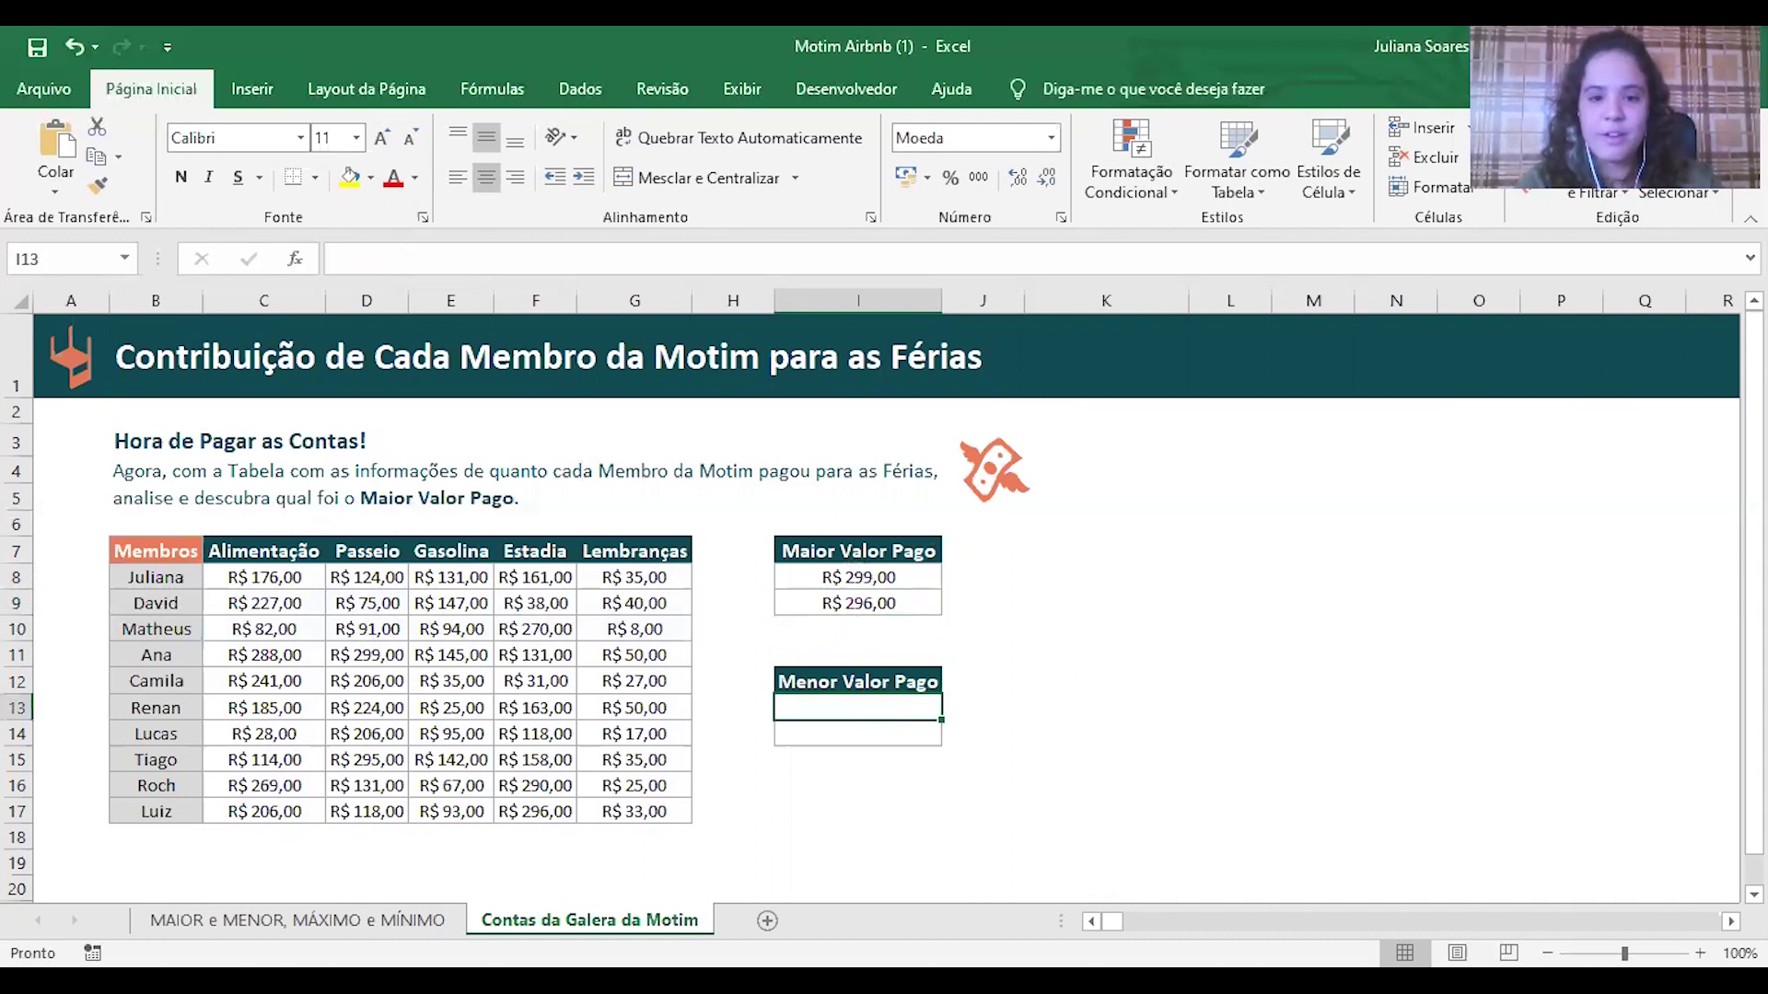
text(=)
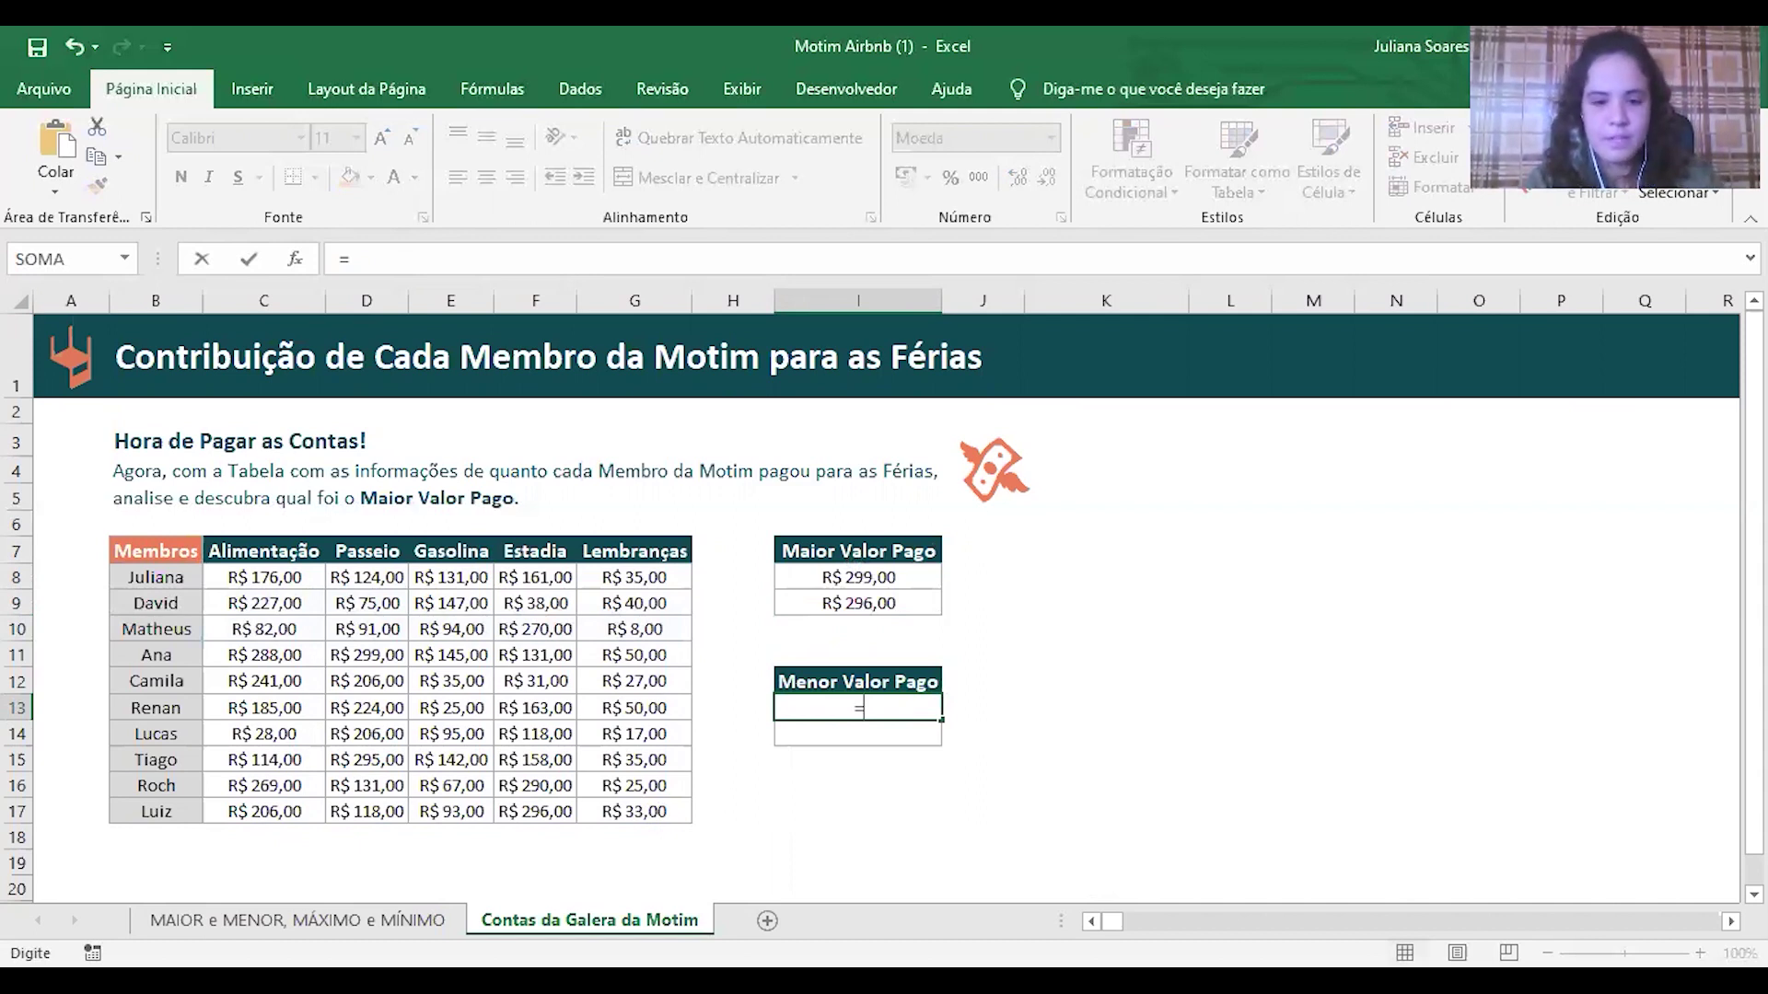
text(MÍNIMO()
click(237, 578)
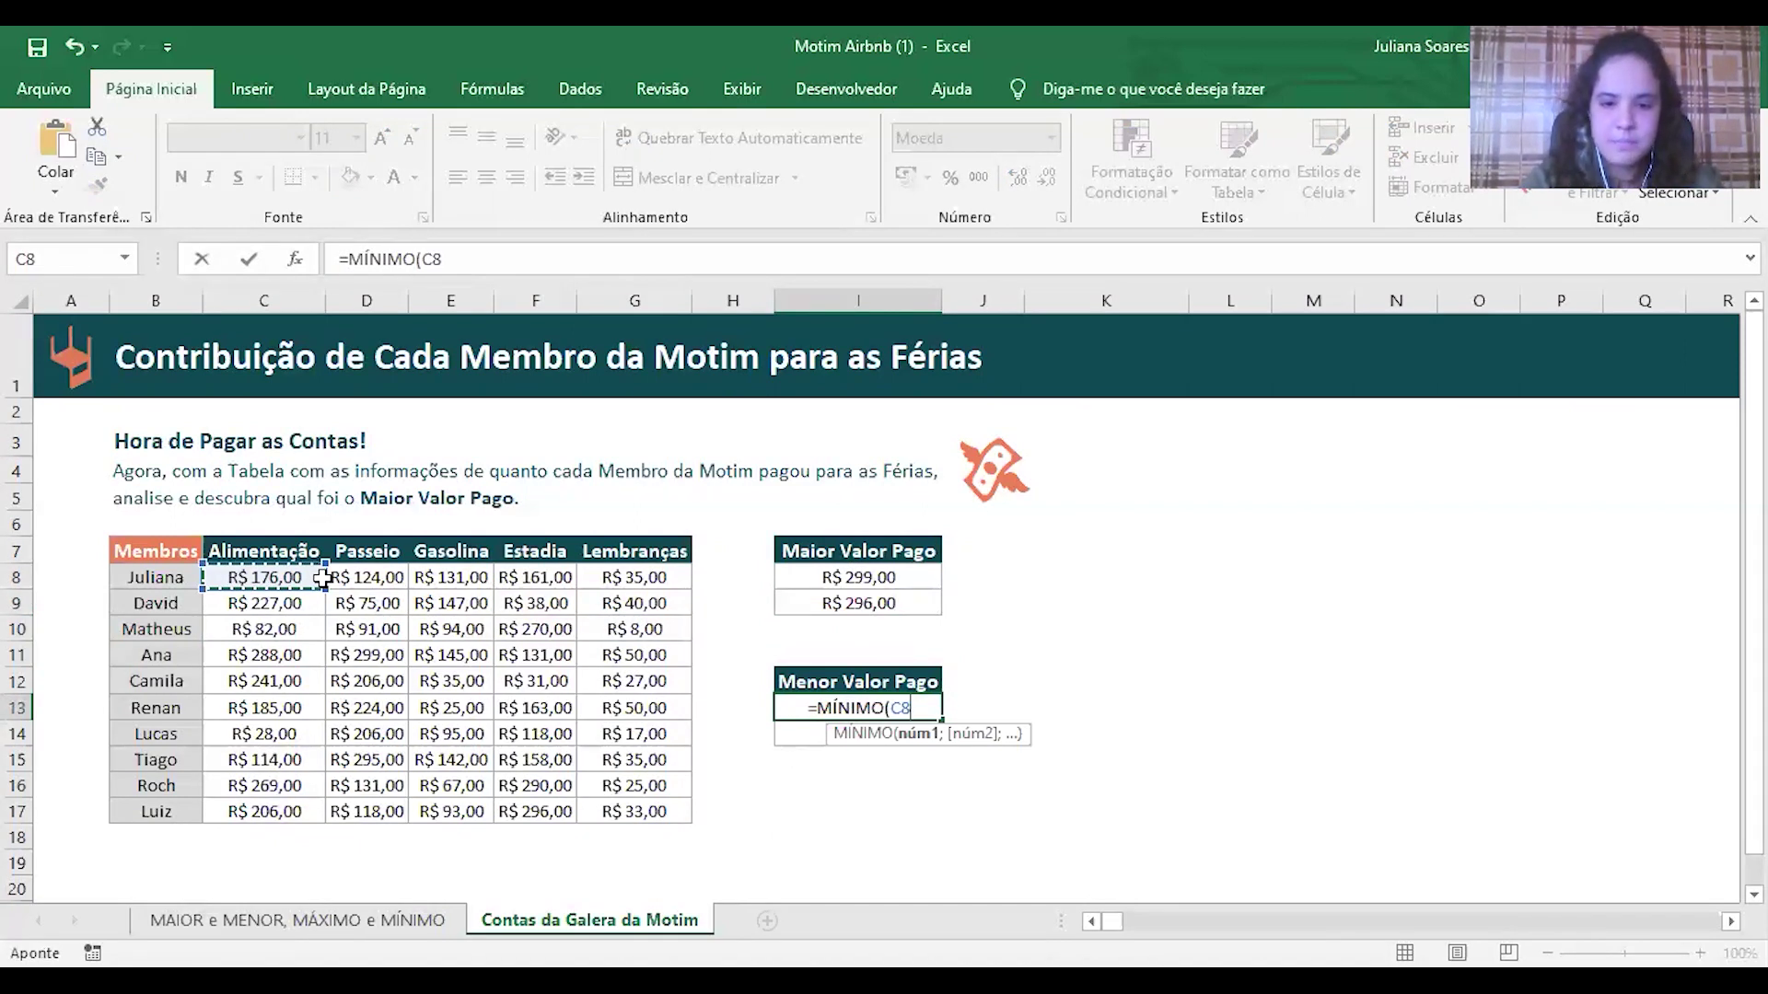
drag(321, 579, 633, 819)
text())
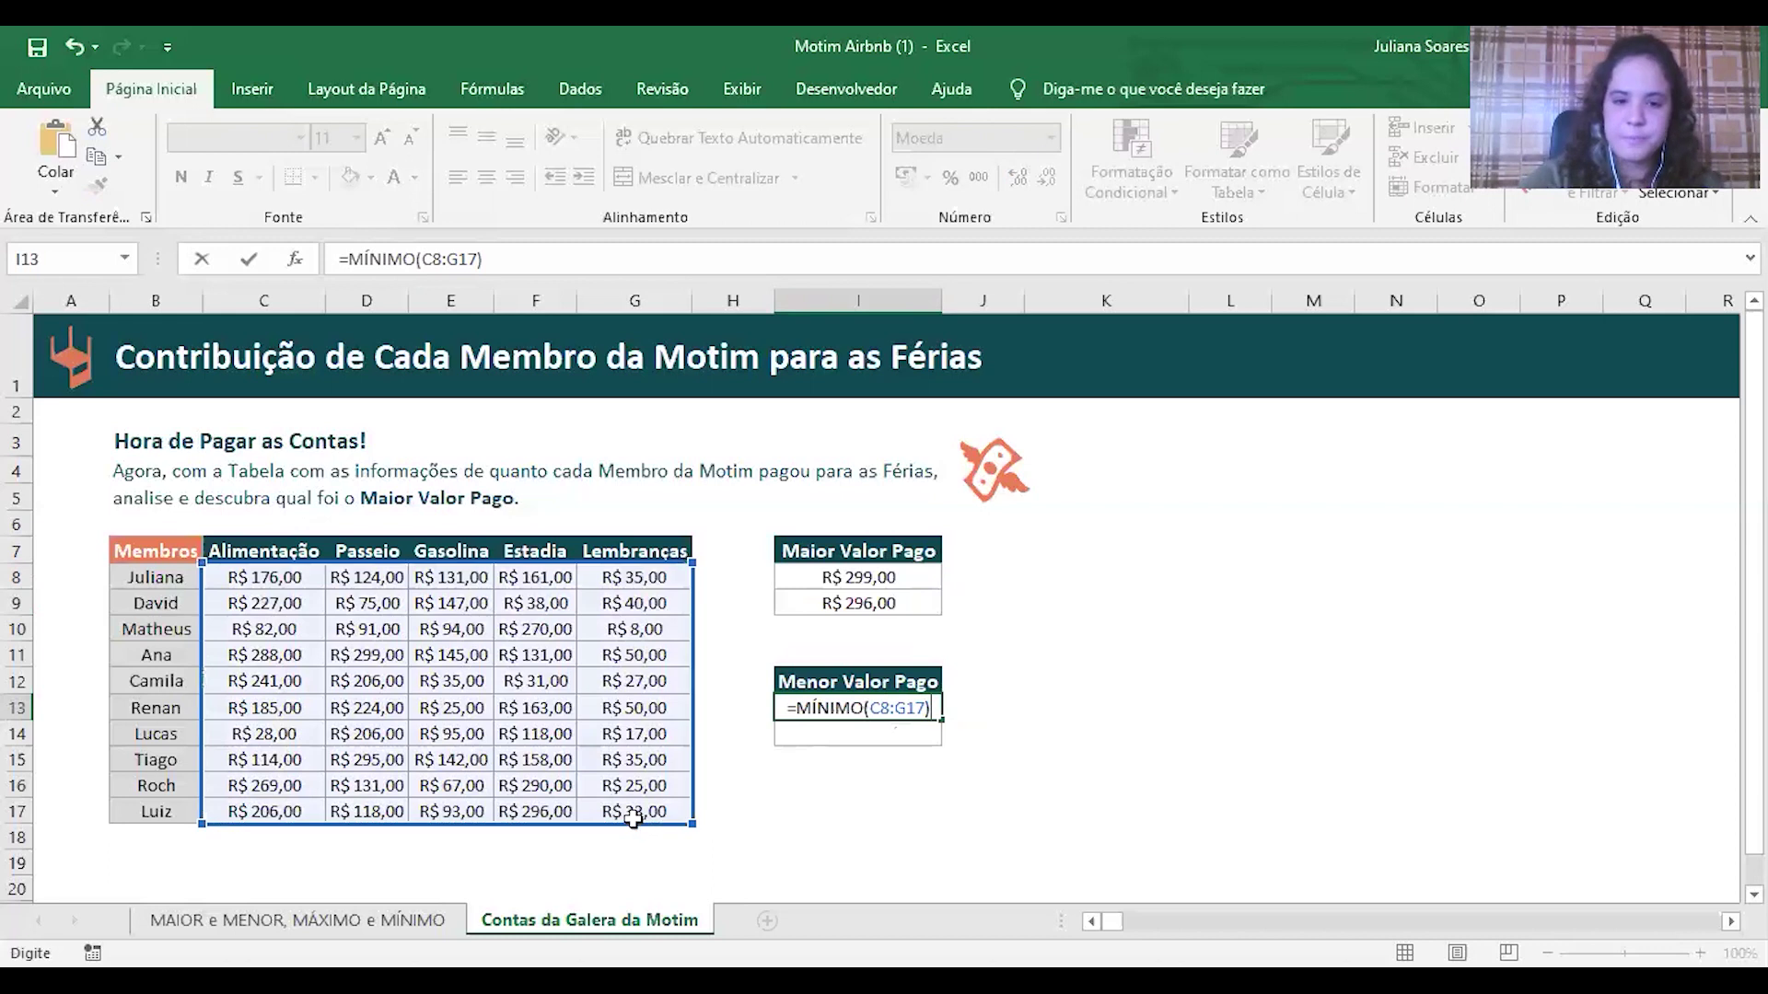
key(Return)
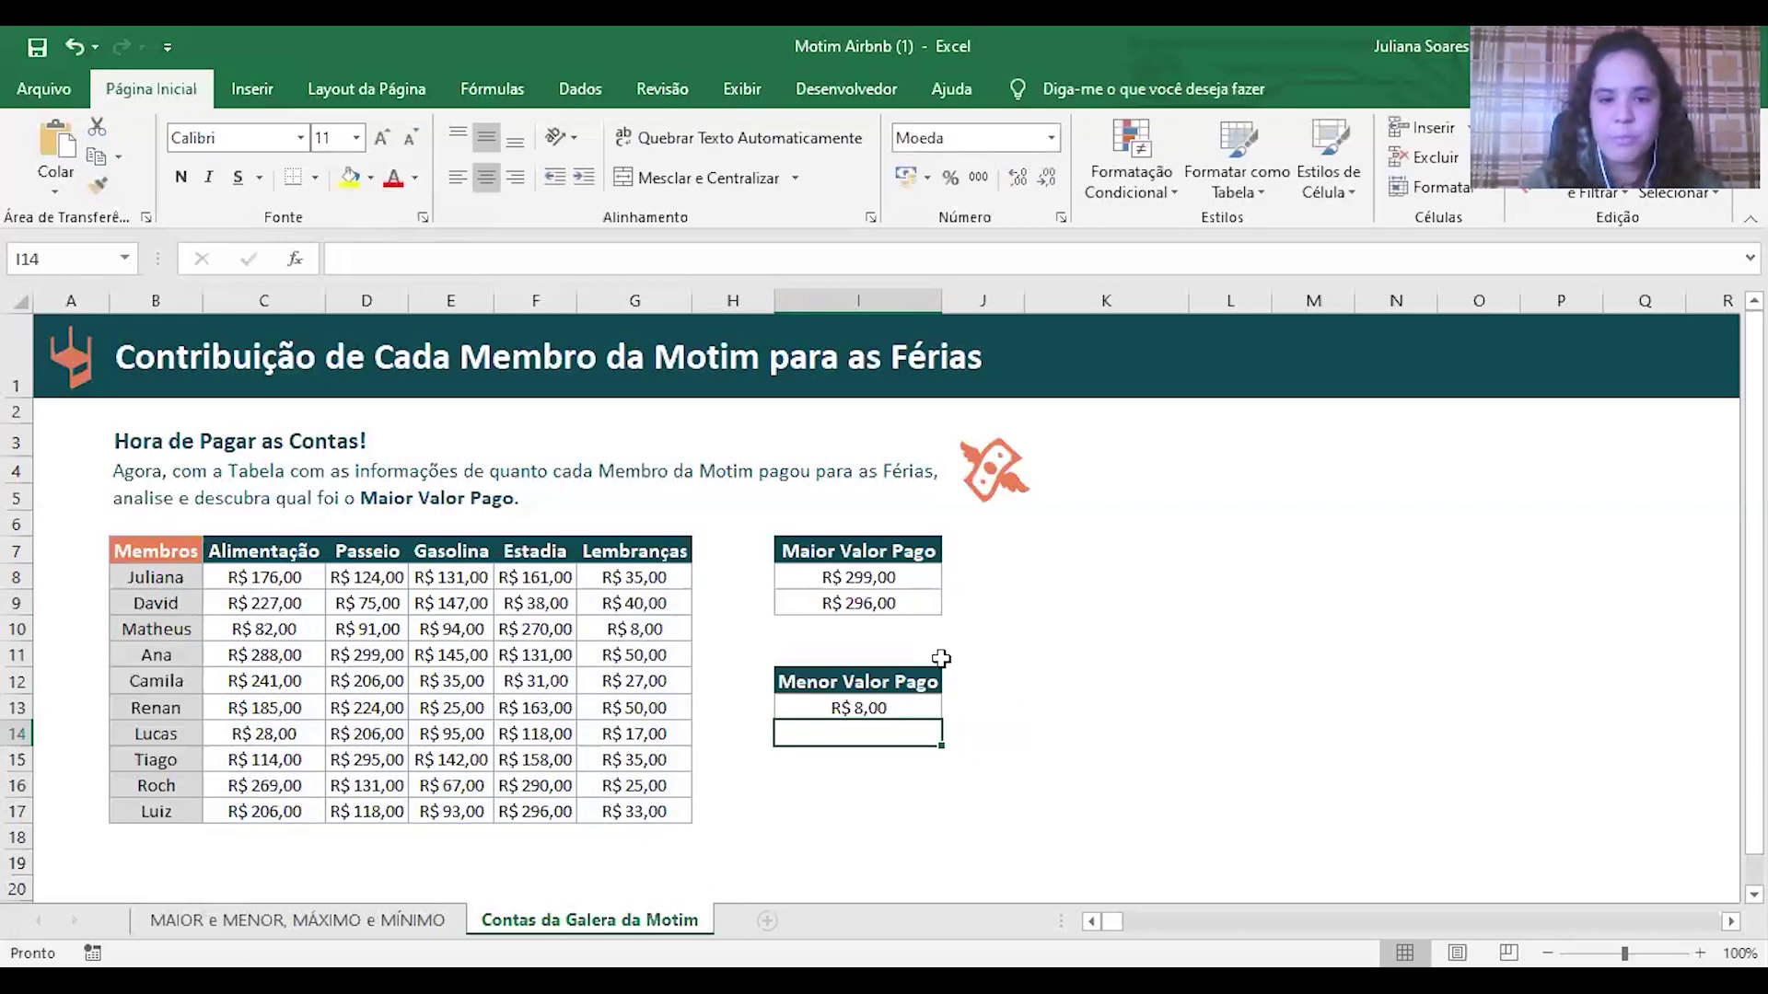
click(914, 712)
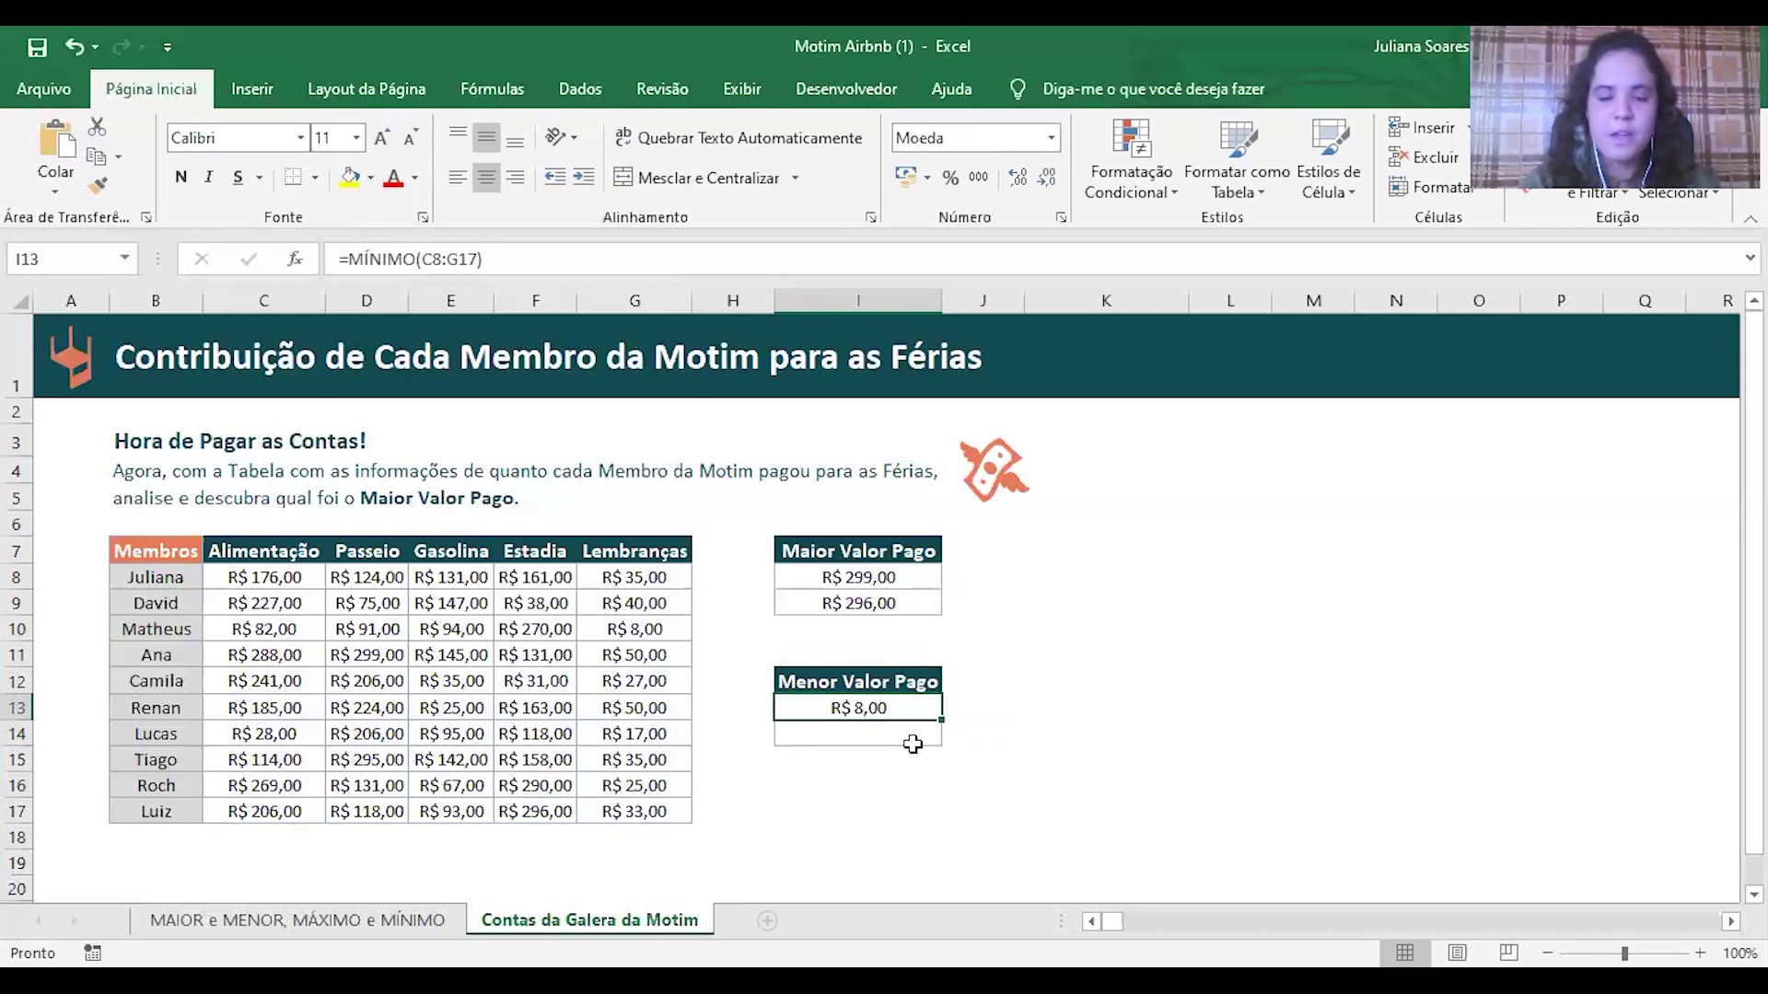
click(913, 744)
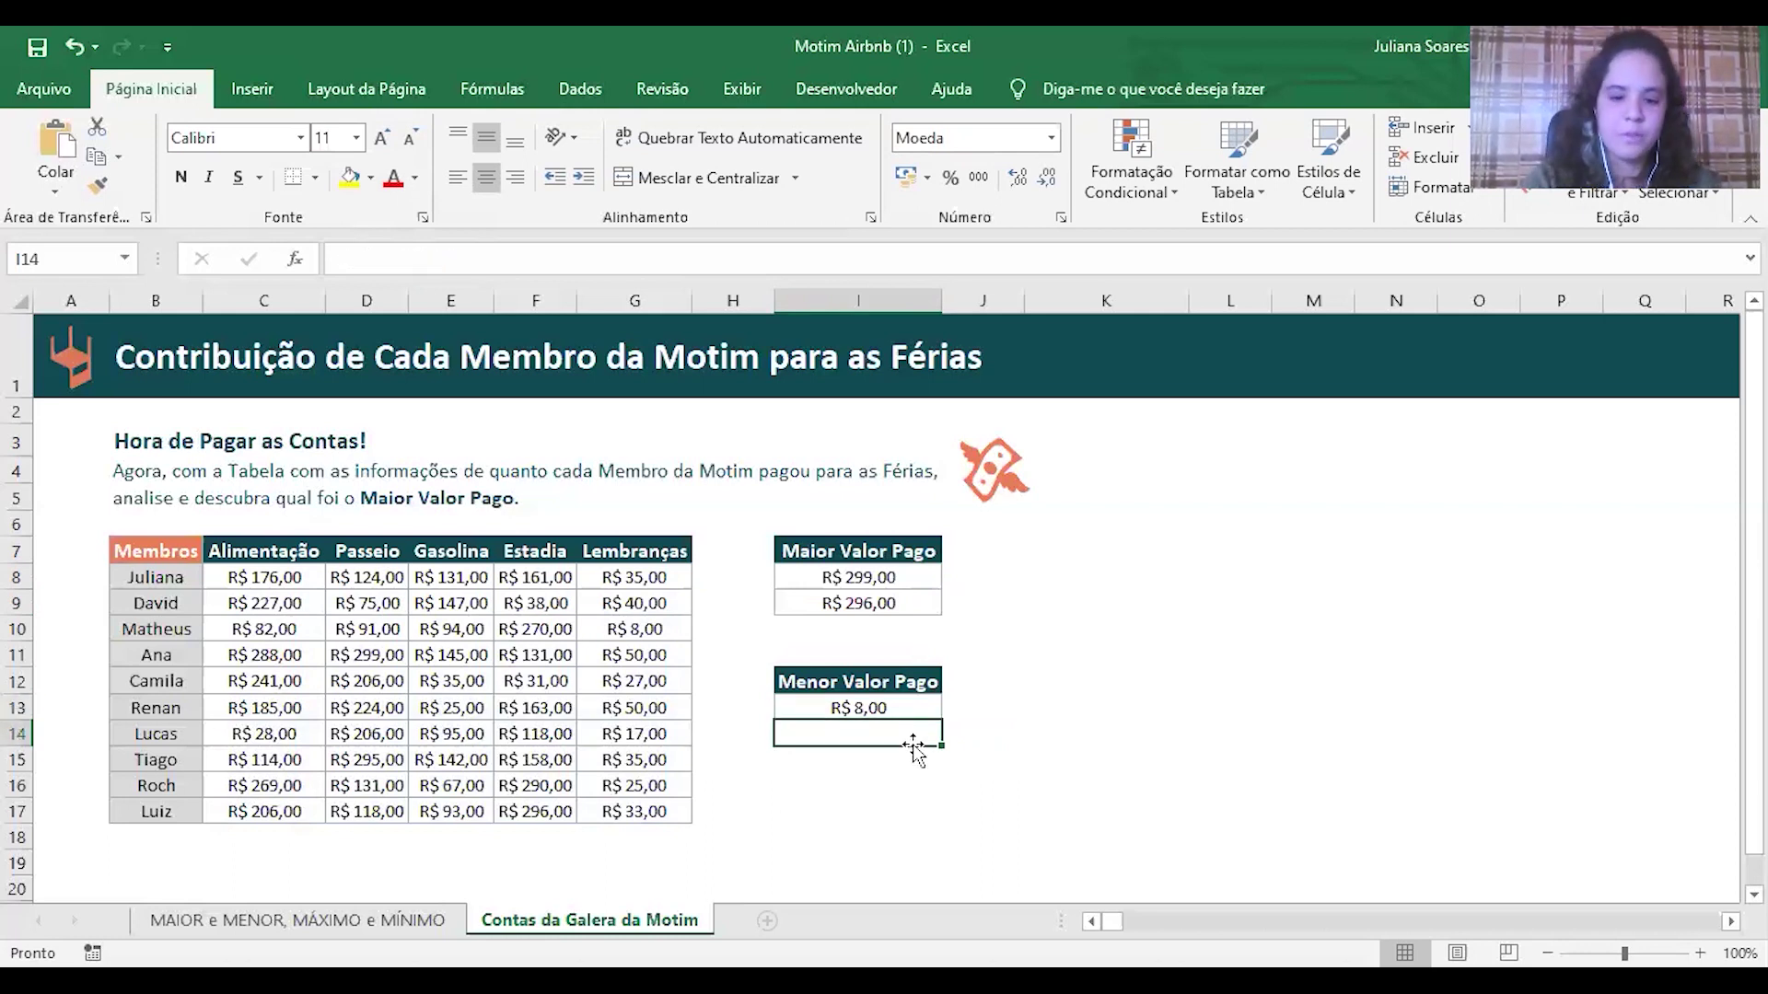
Step: Enter =MENOR(C8:G17;2) in I14 to return the second-lowest payment, R$ 17,00
text(=)
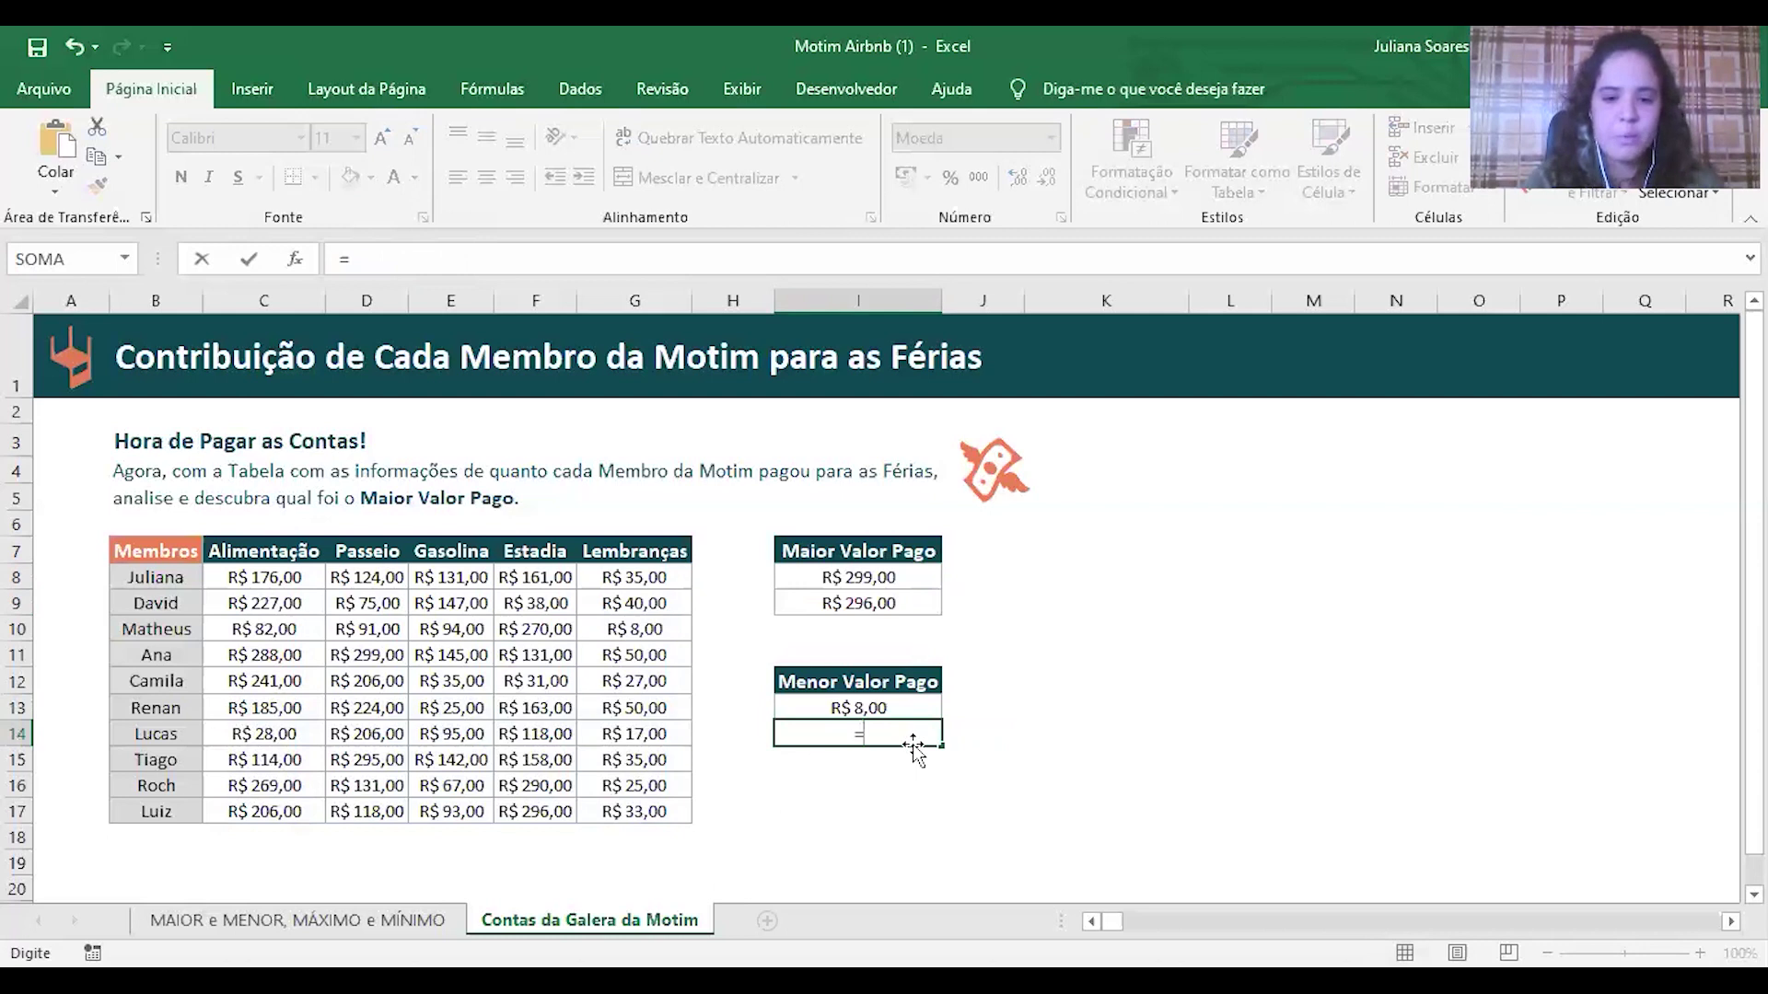
text(MENOR()
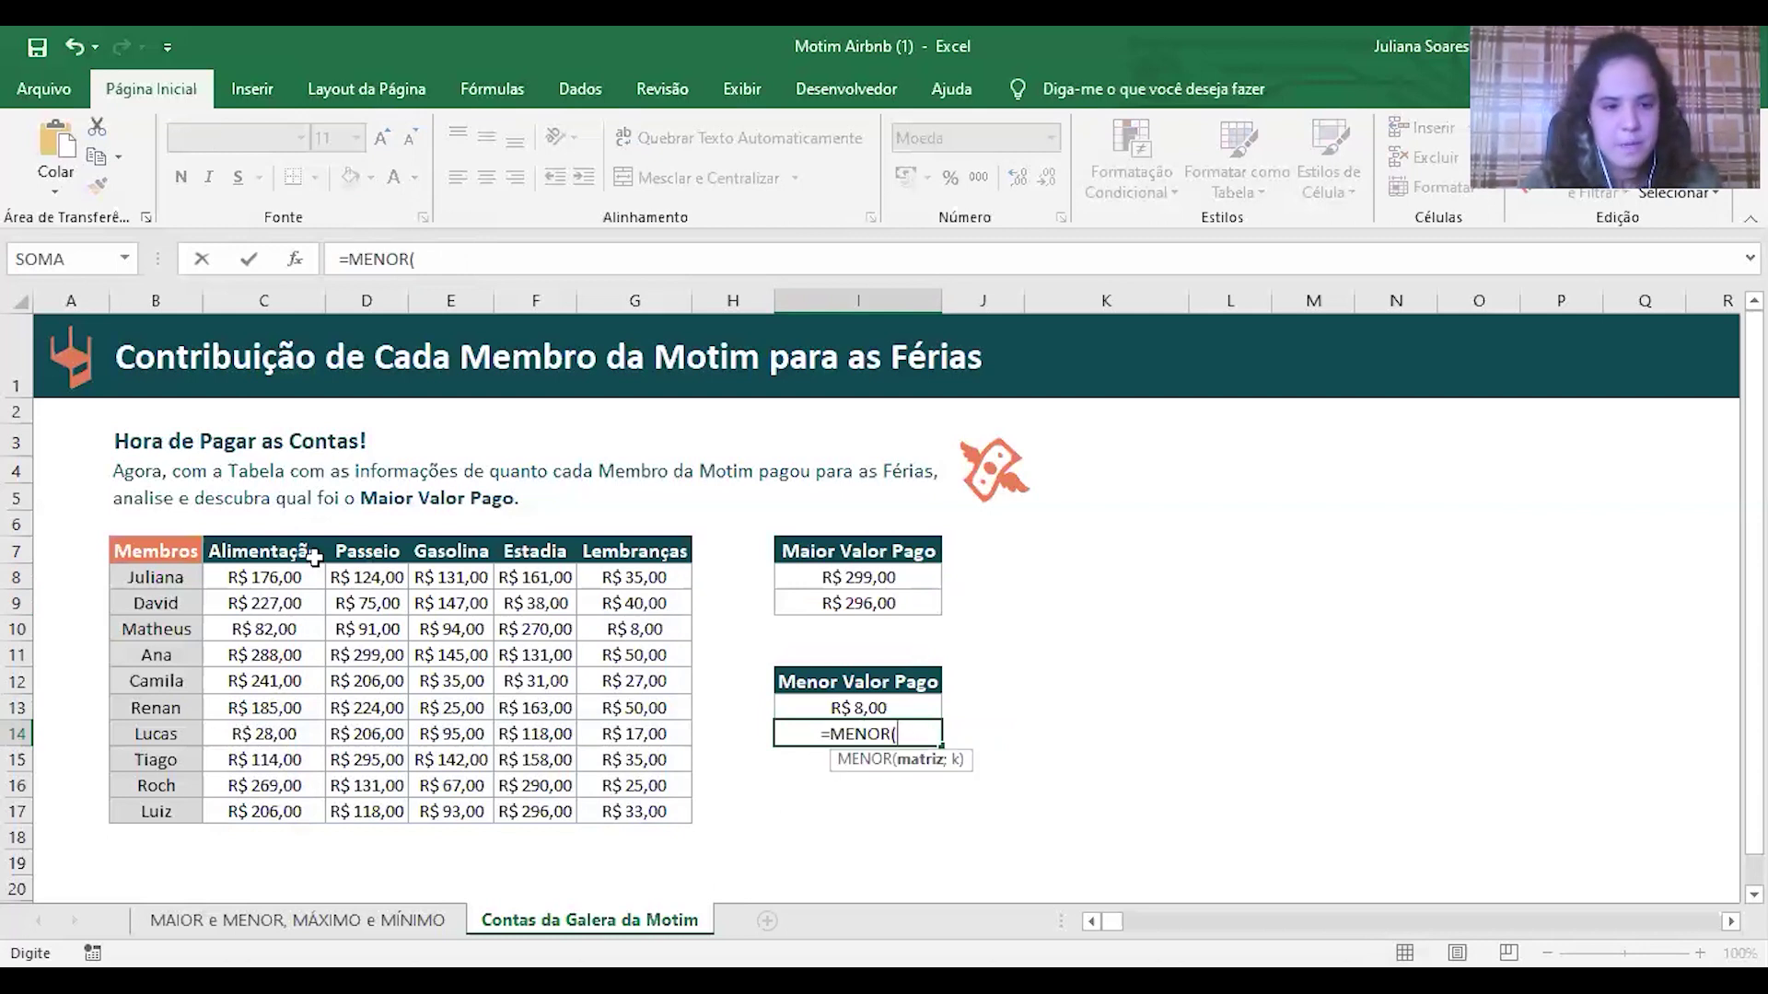
click(288, 571)
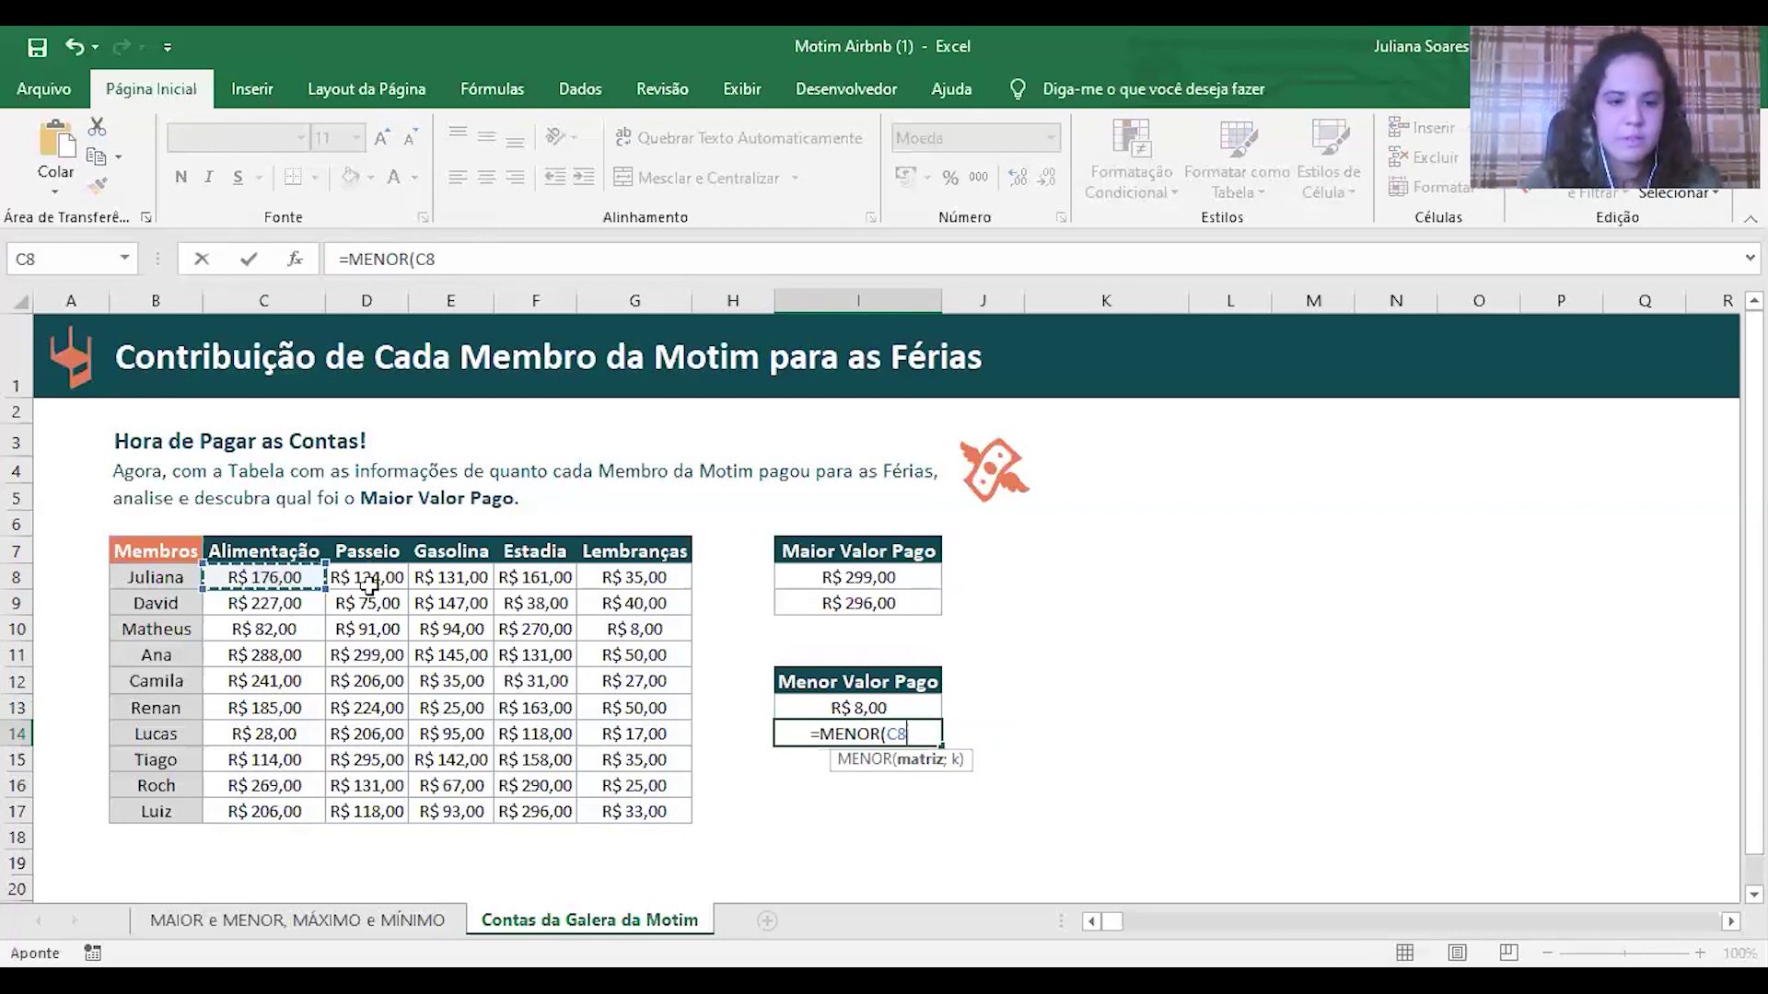
shift+click(634, 819)
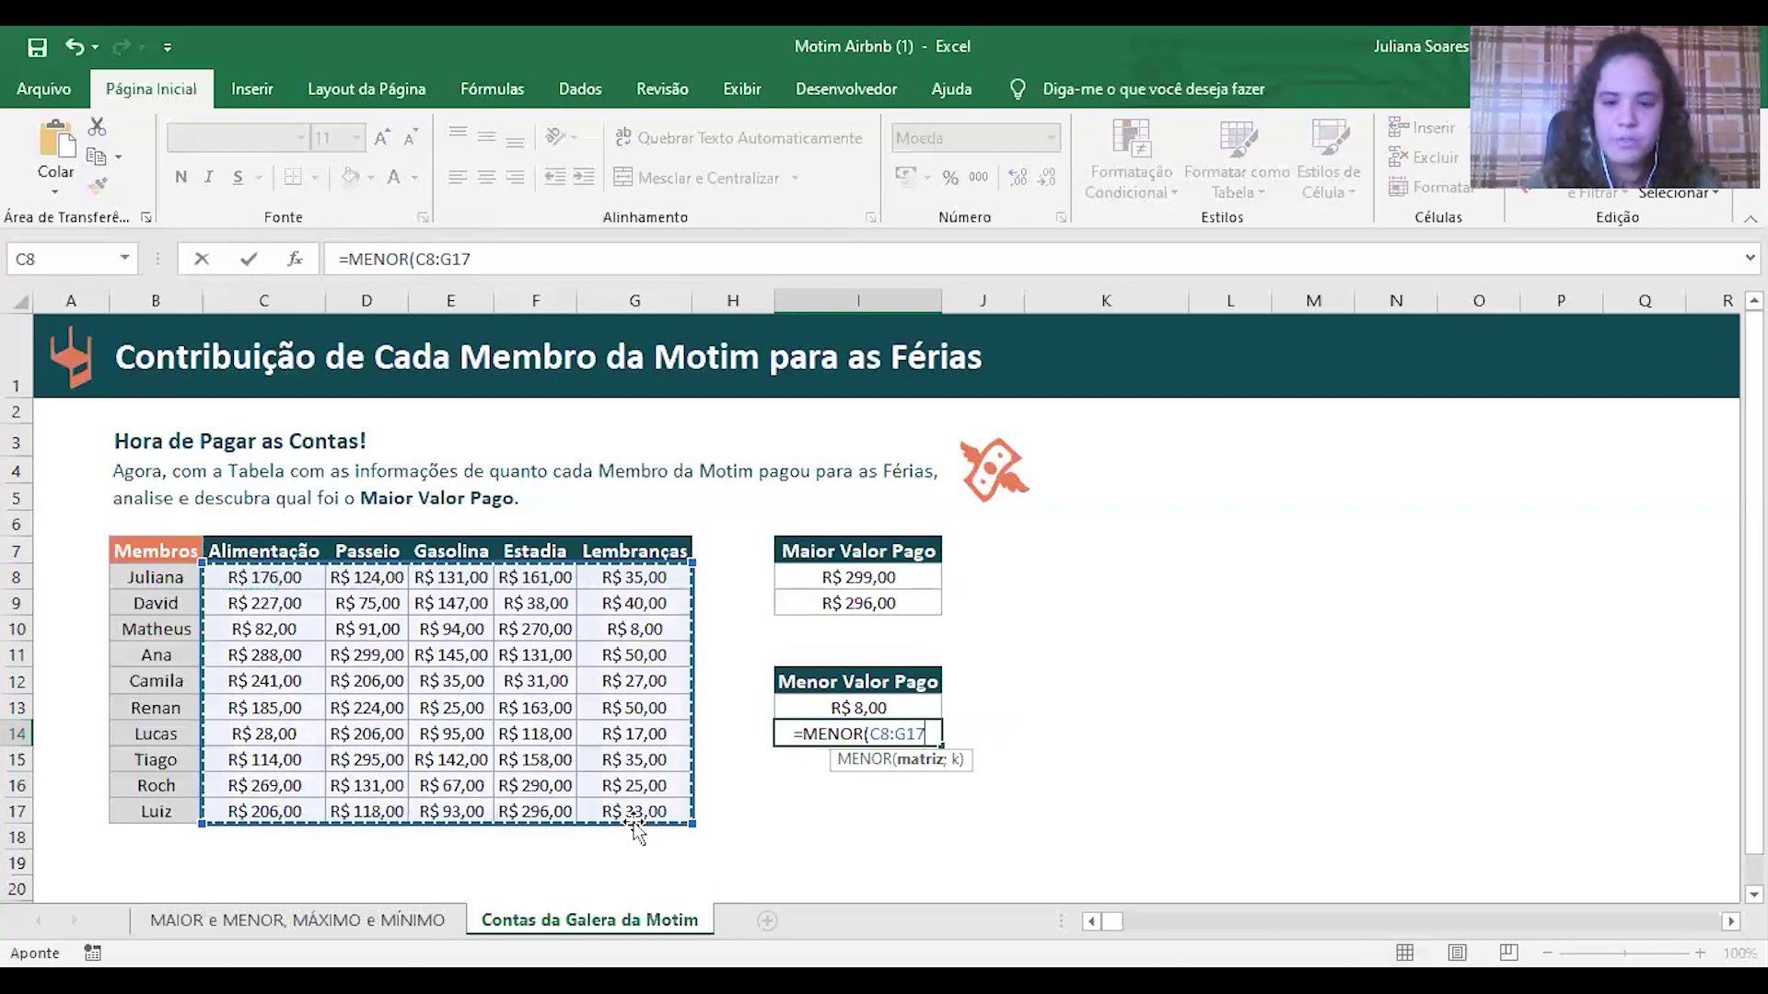
text(;2))
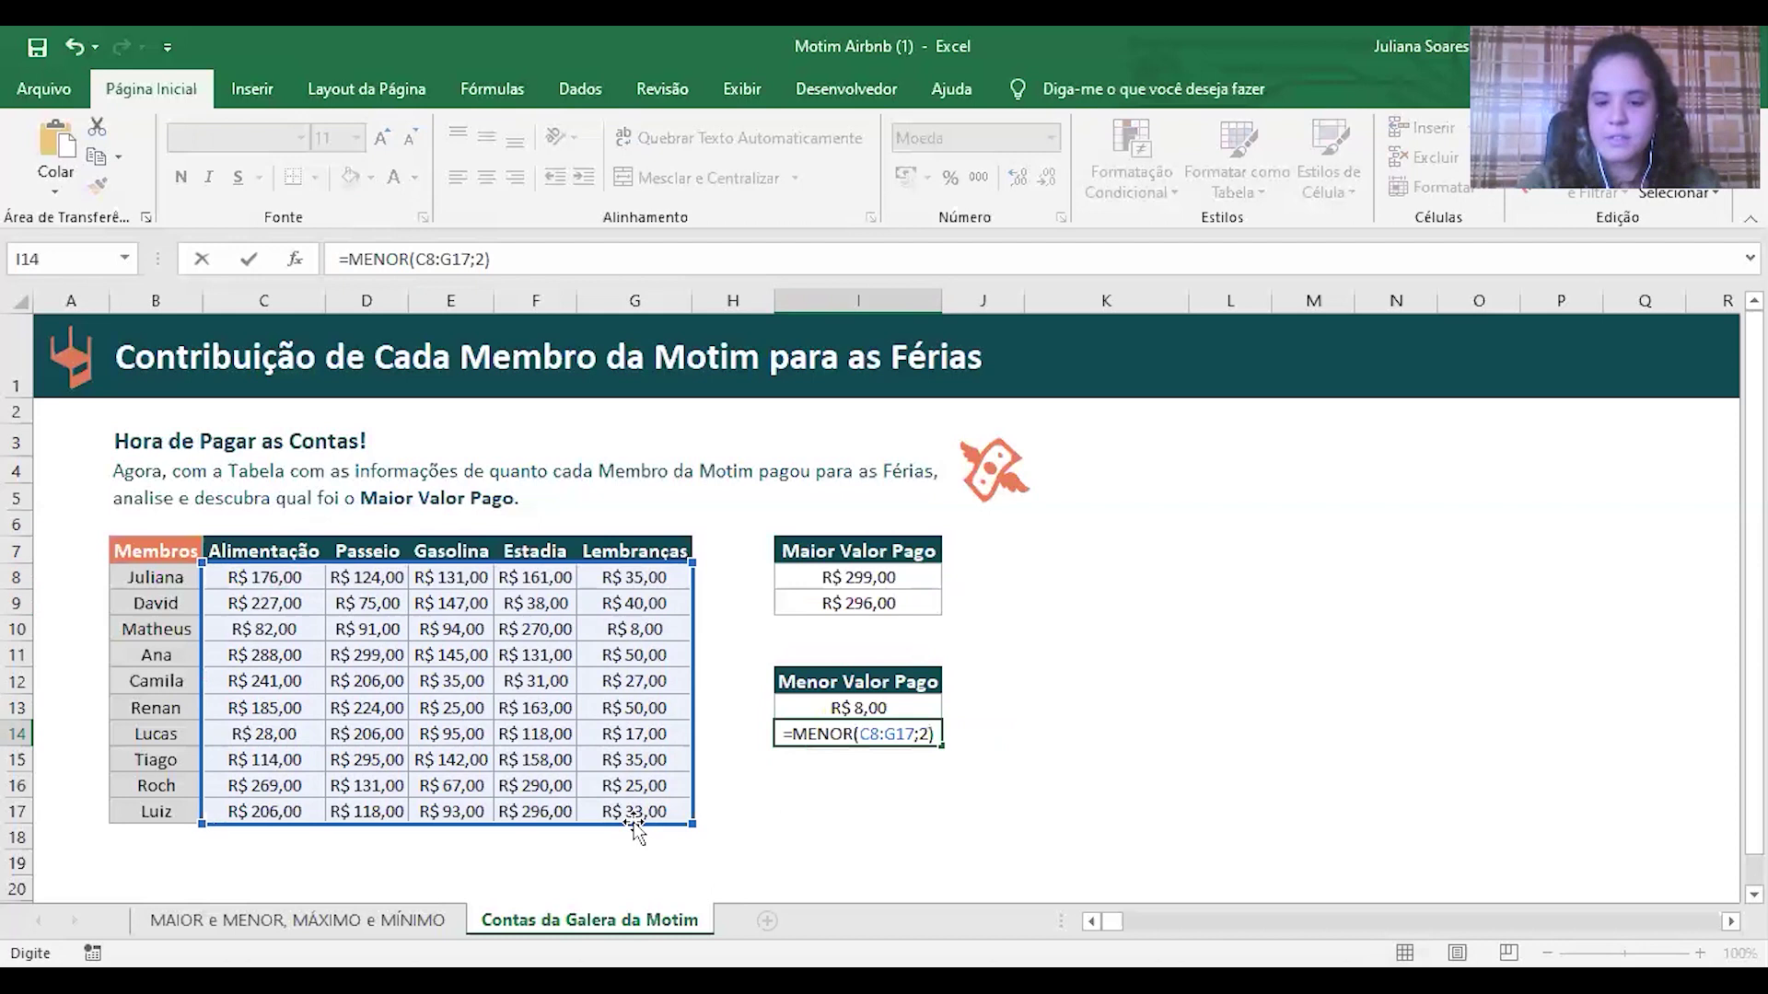
key(Return)
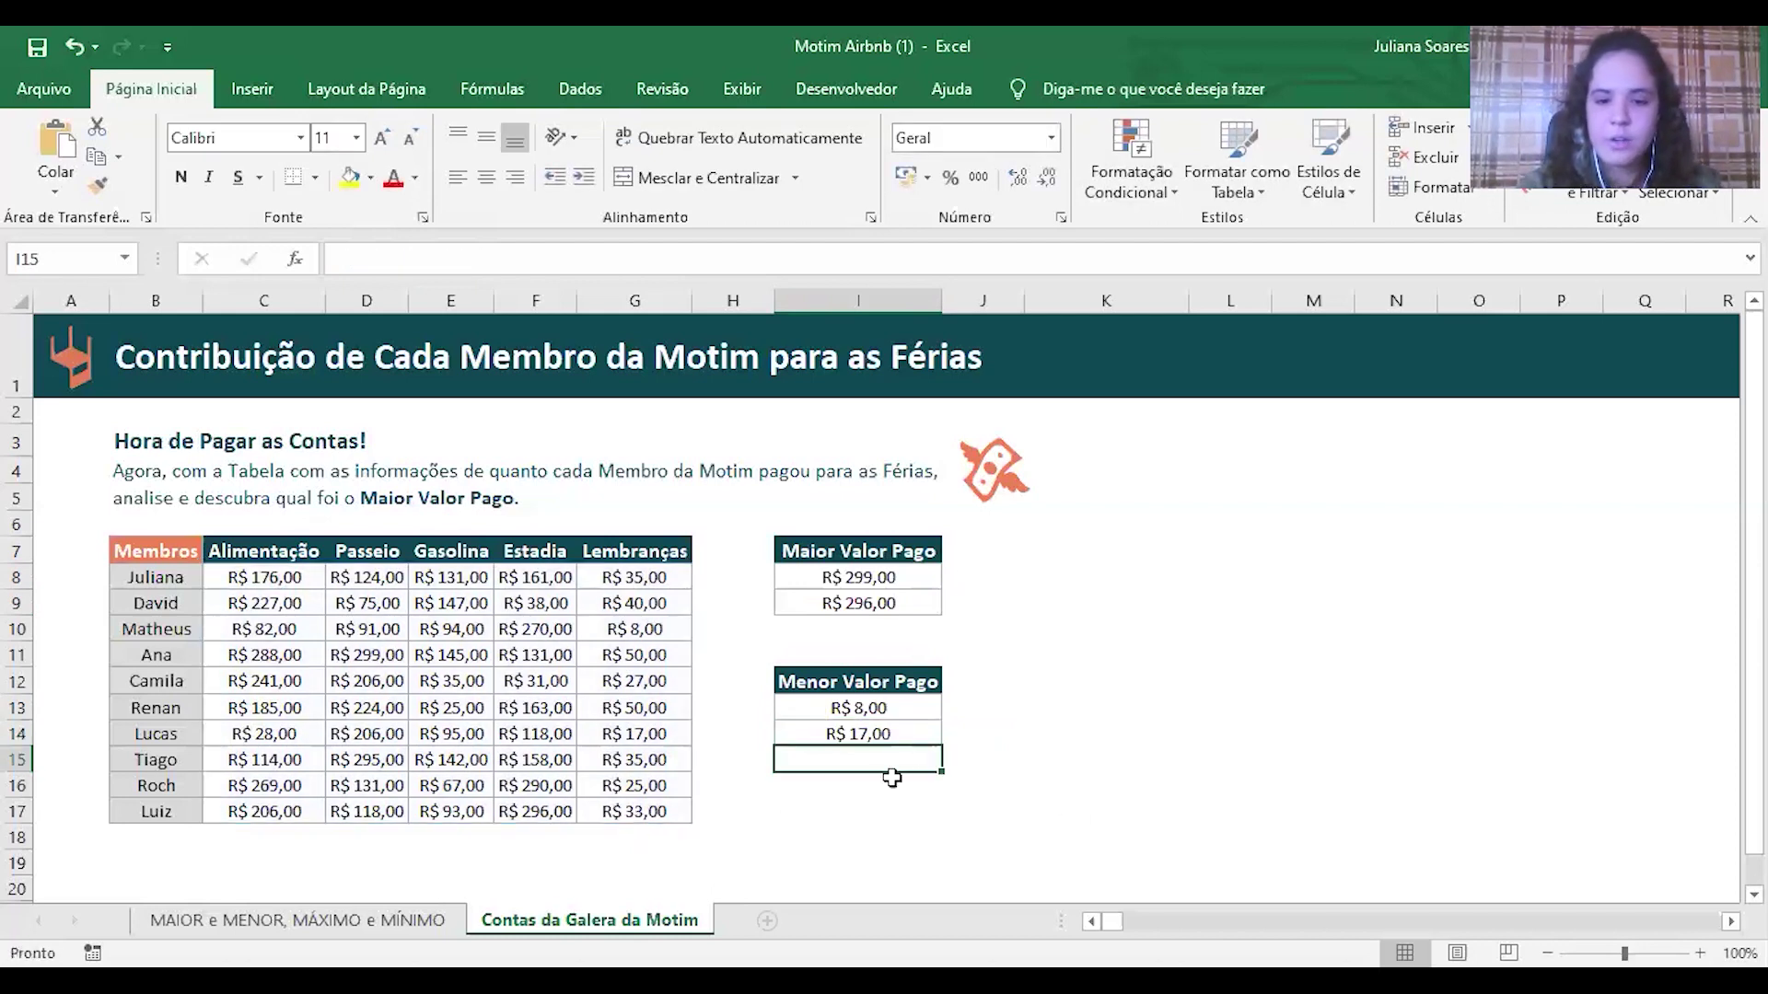
click(898, 731)
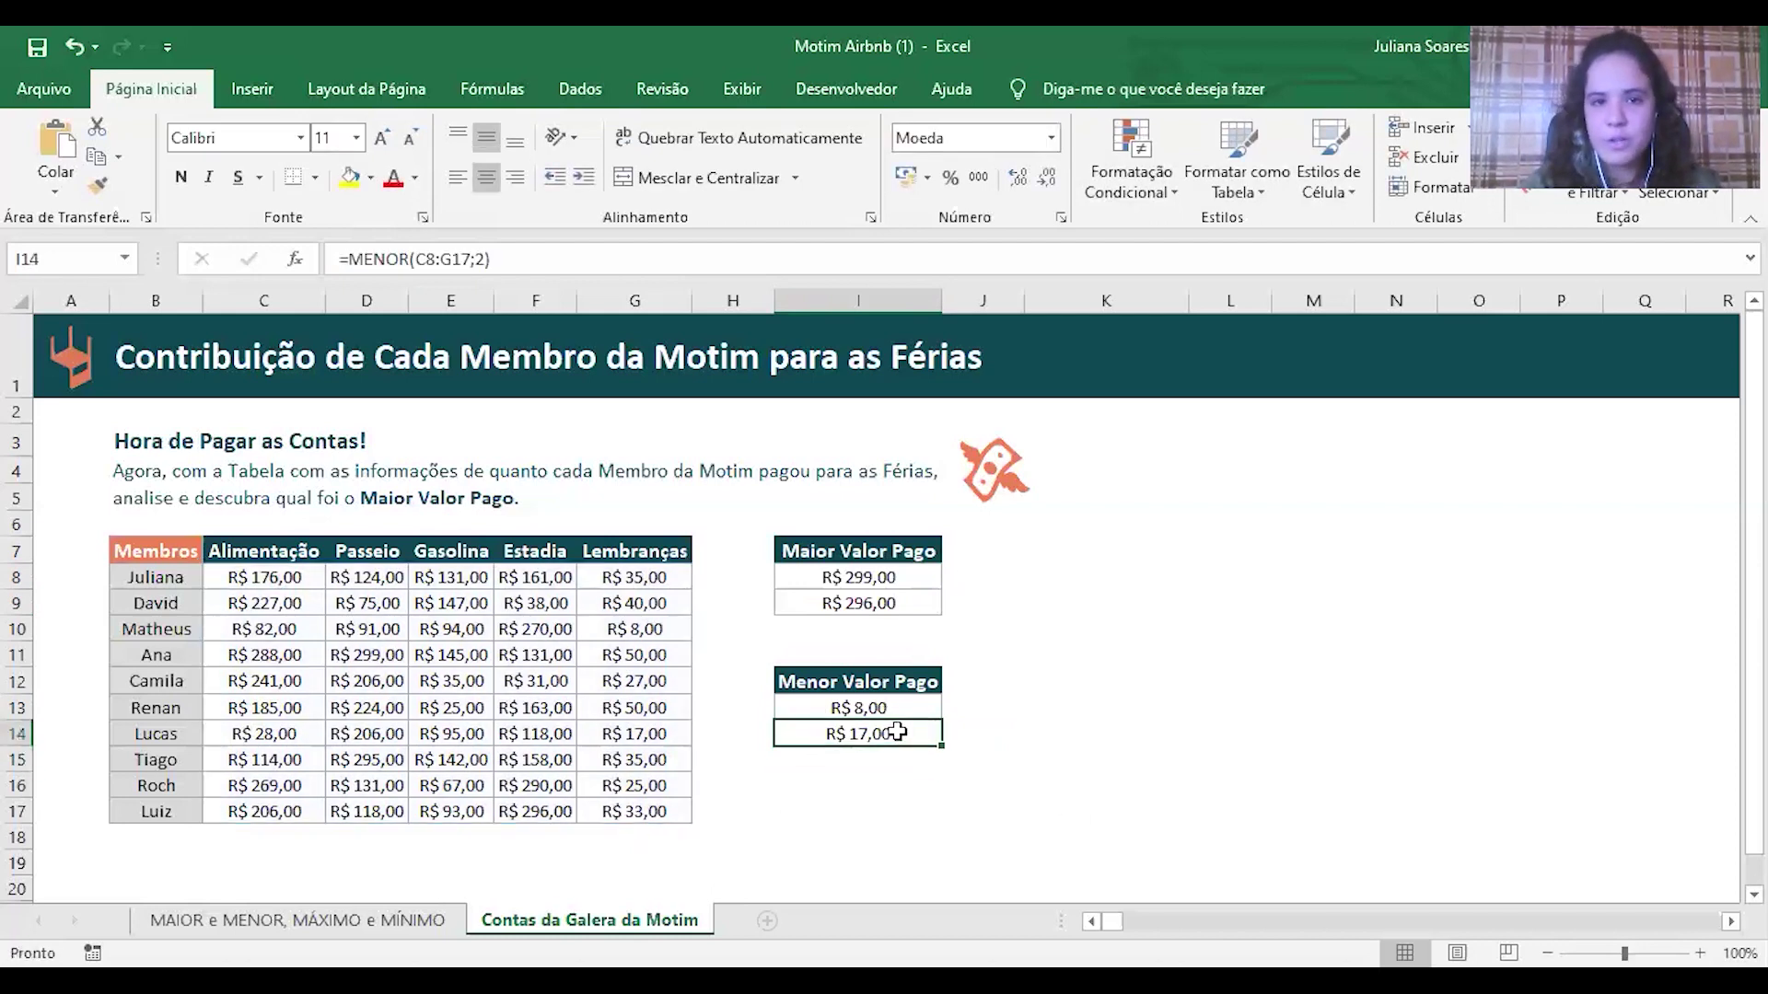